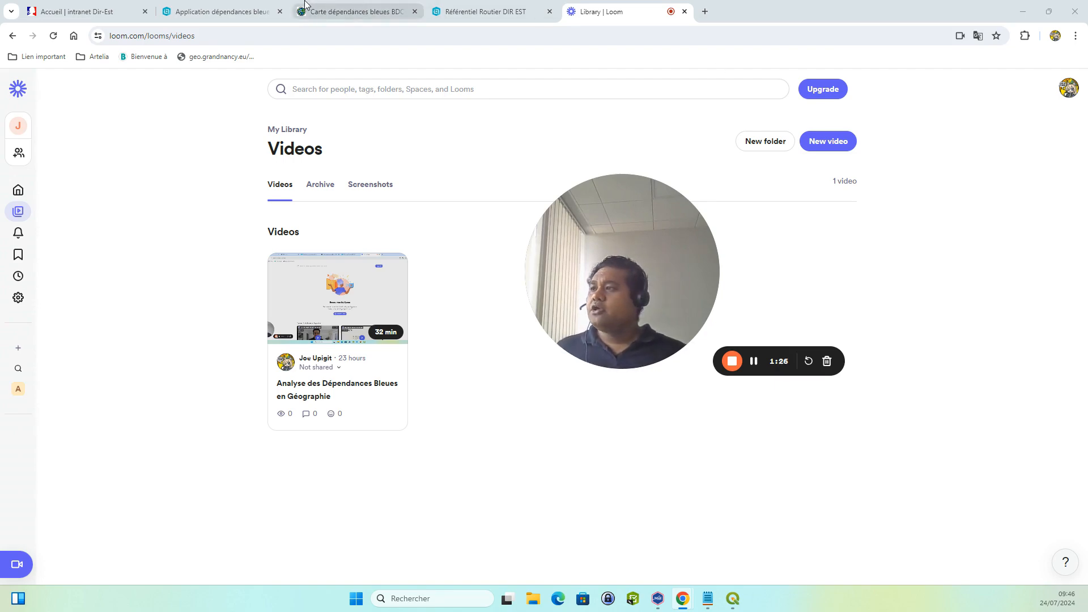
Step: Switch to the Application dépendances bleues map and examine the whole DIR Est territory and its sensitive zones
left_click(251, 7)
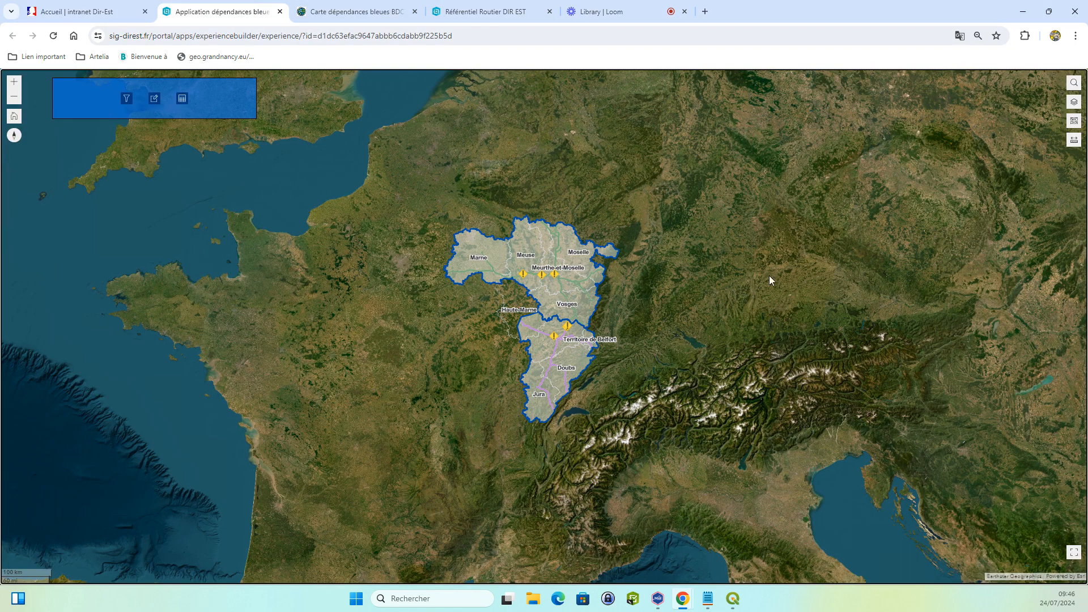
left_click_drag(748, 266, 676, 308)
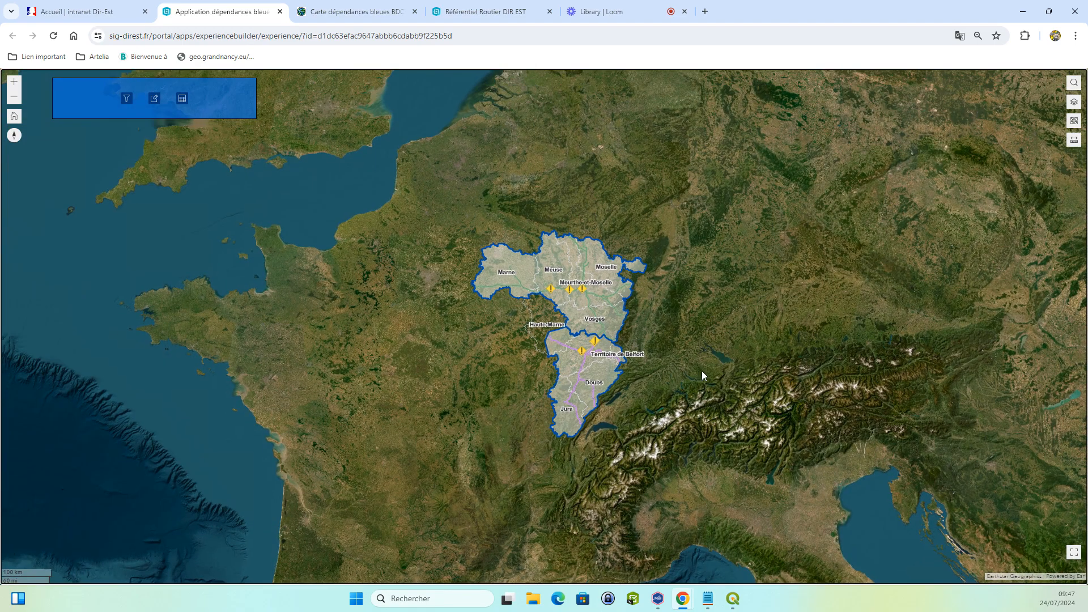
left_click_drag(688, 270, 726, 257)
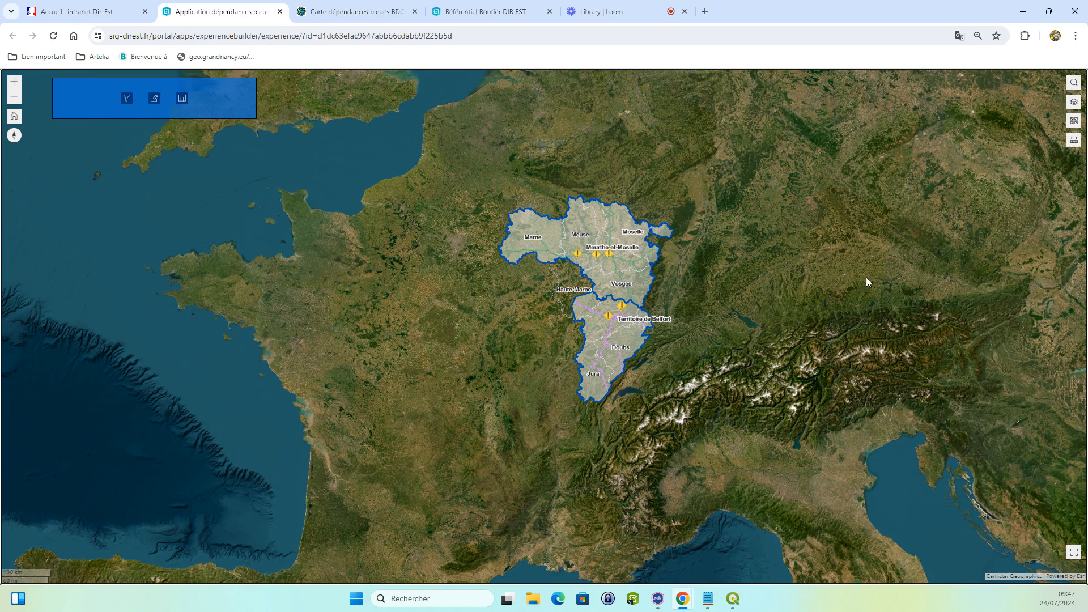
left_click_drag(847, 284, 829, 297)
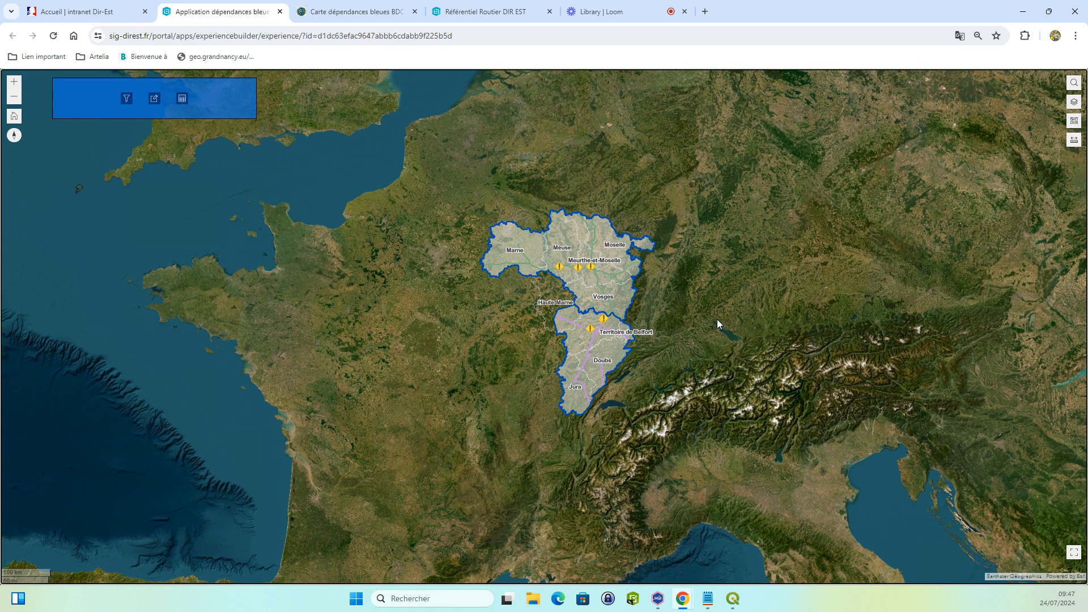
left_click_drag(702, 214, 678, 217)
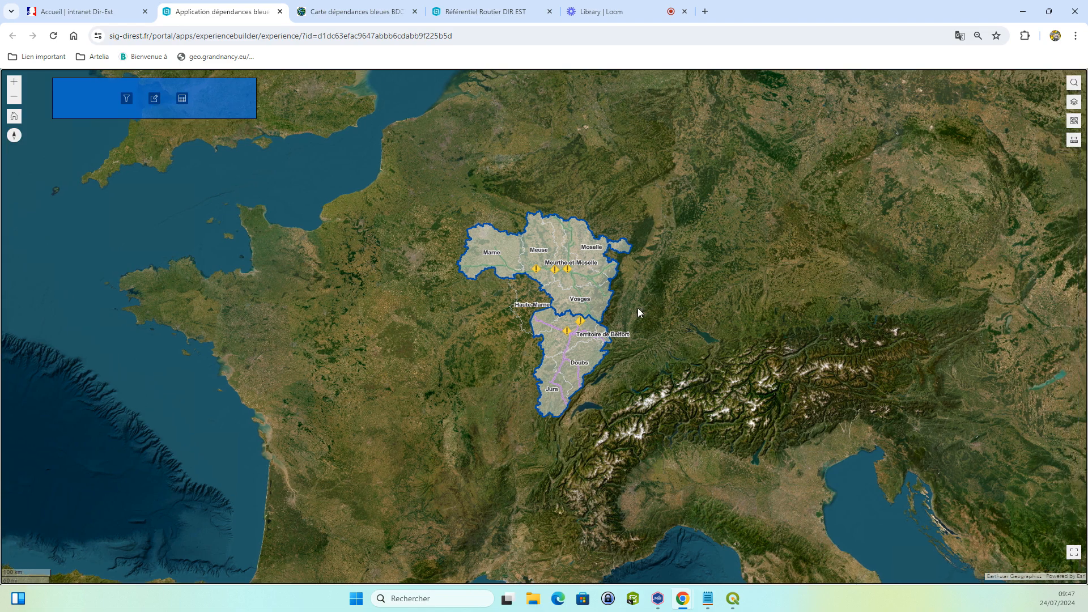
scroll(628, 294, "up", 2)
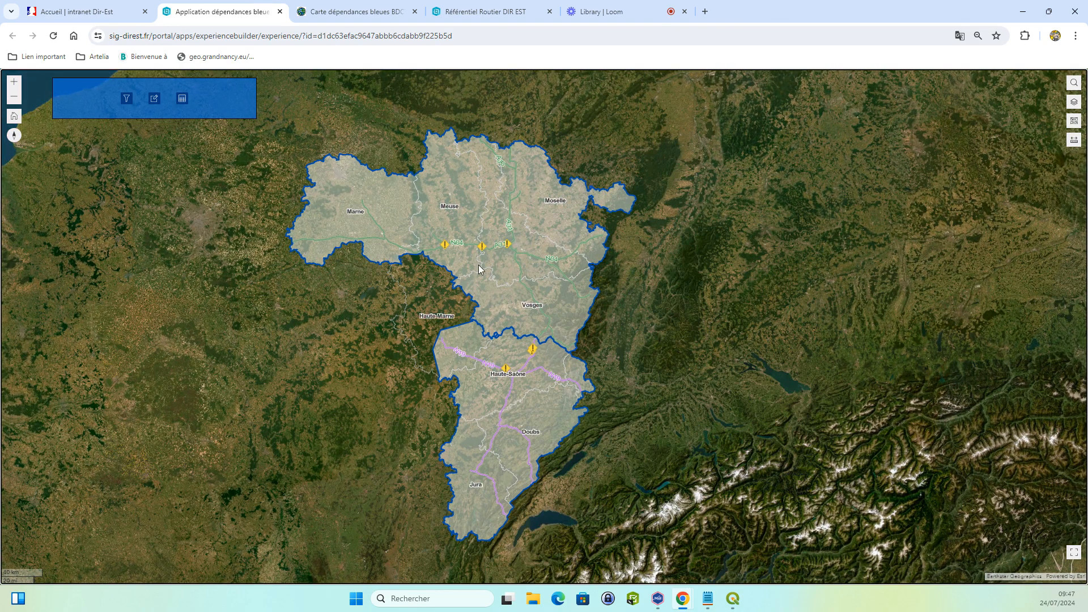
scroll(482, 268, "up", 2)
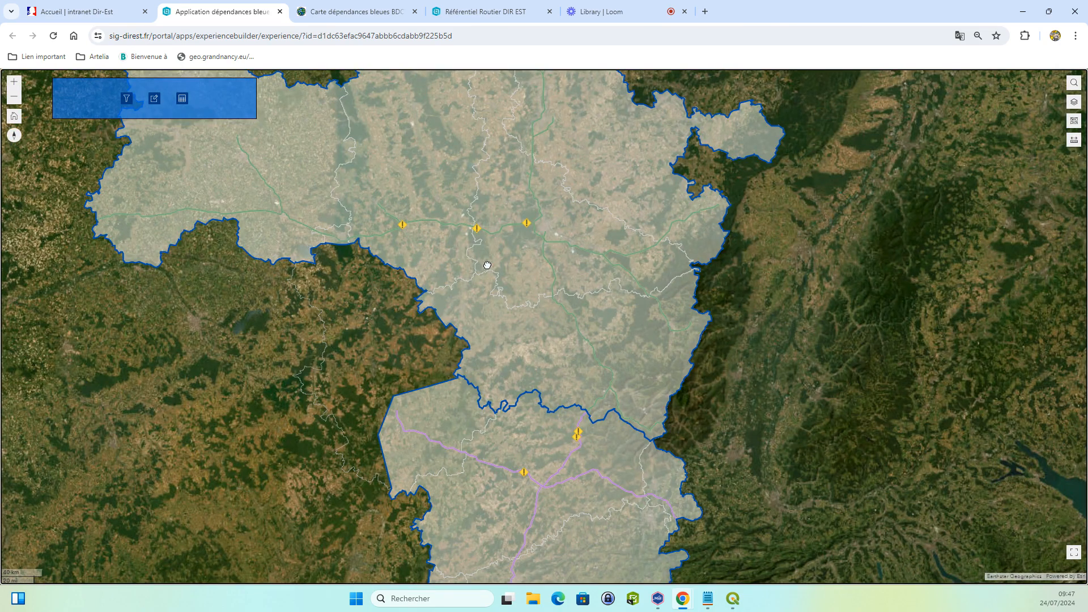
scroll(487, 265, "down", 2)
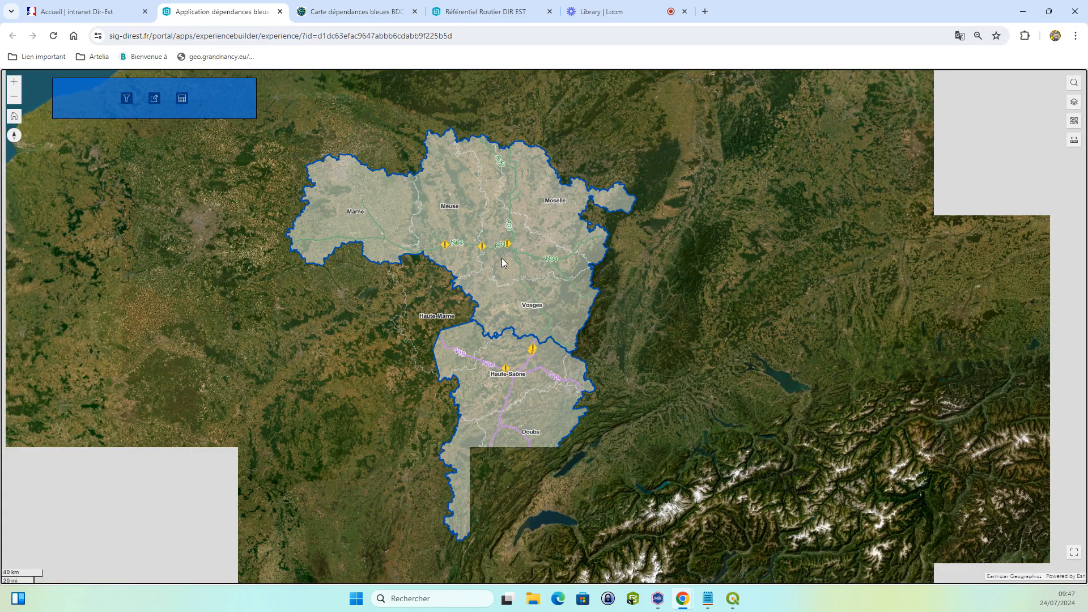
scroll(502, 258, "up", 2)
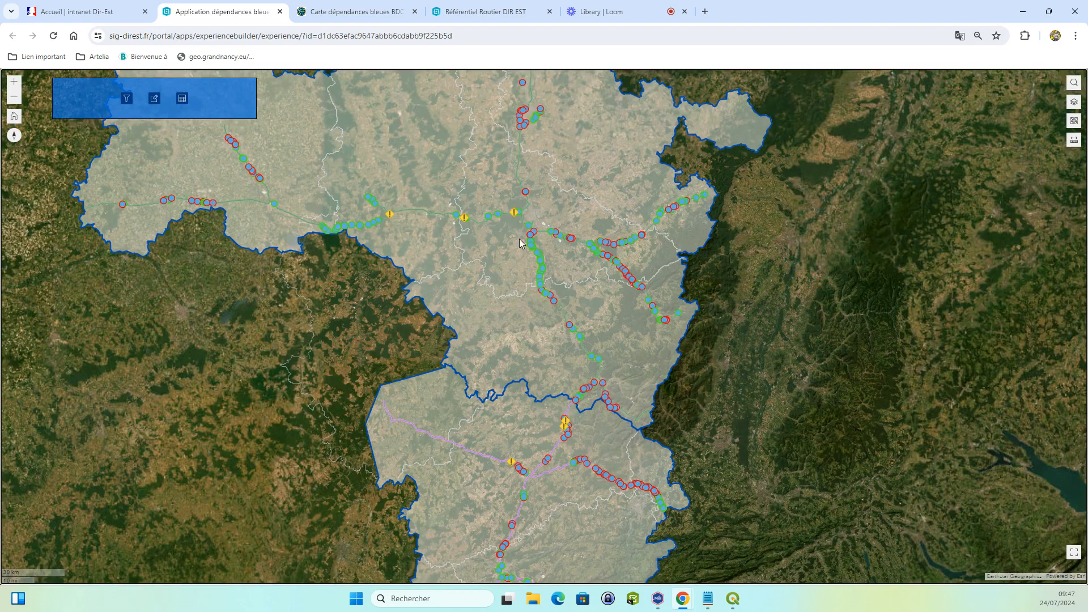
Step: Examine the basin points along the road network across Marne, Meuse, Moselle, Meurthe-et-Moselle and Vosges
left_click_drag(519, 243, 552, 311)
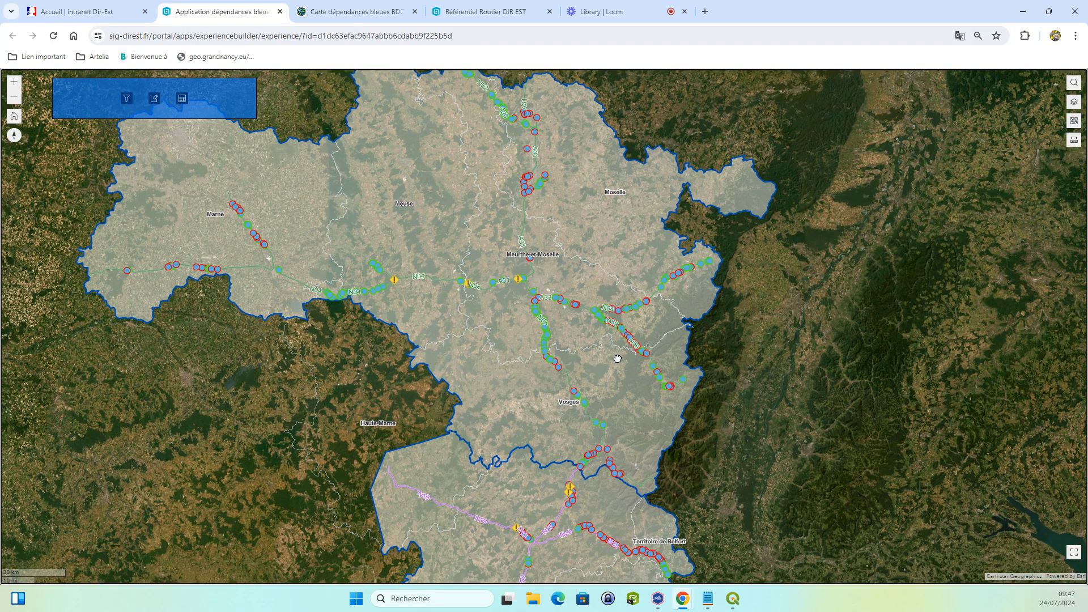
left_click_drag(732, 183, 713, 306)
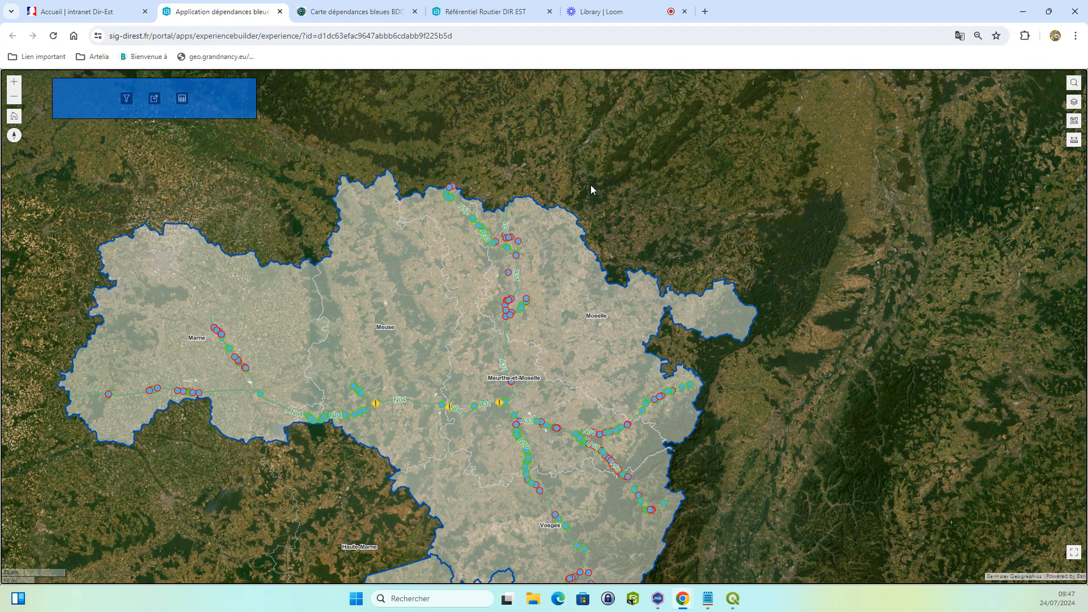
left_click_drag(331, 409, 387, 179)
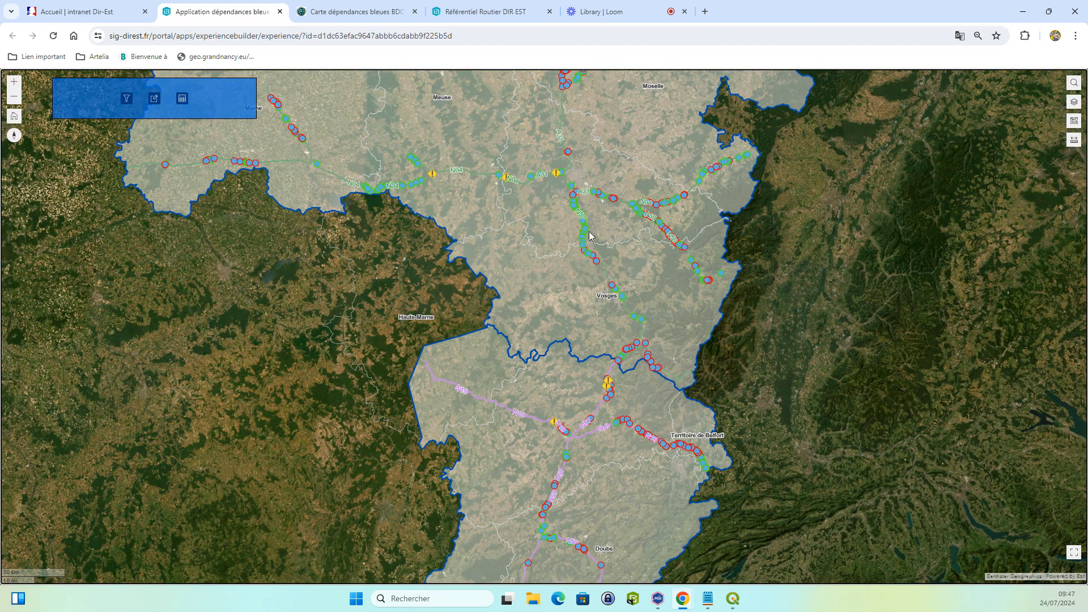
left_click_drag(643, 284, 629, 428)
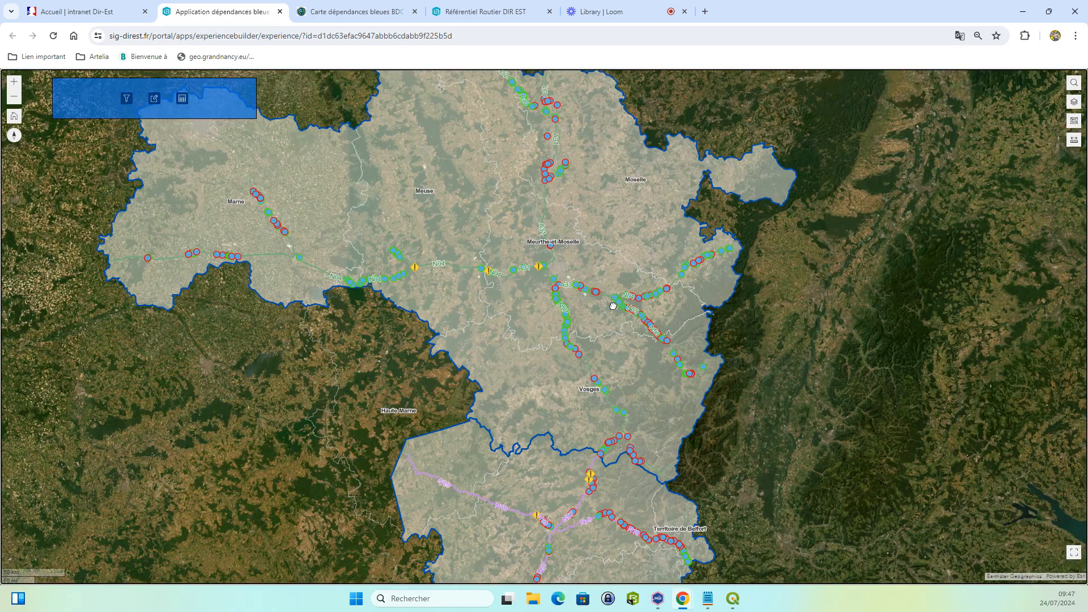
left_click_drag(613, 306, 663, 335)
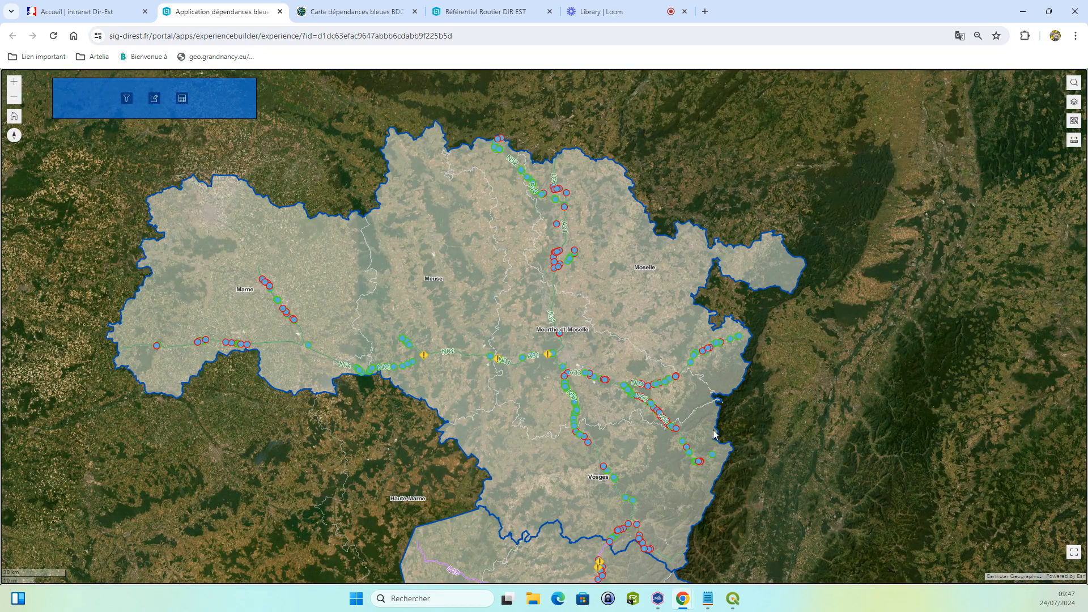
left_click_drag(710, 403, 656, 381)
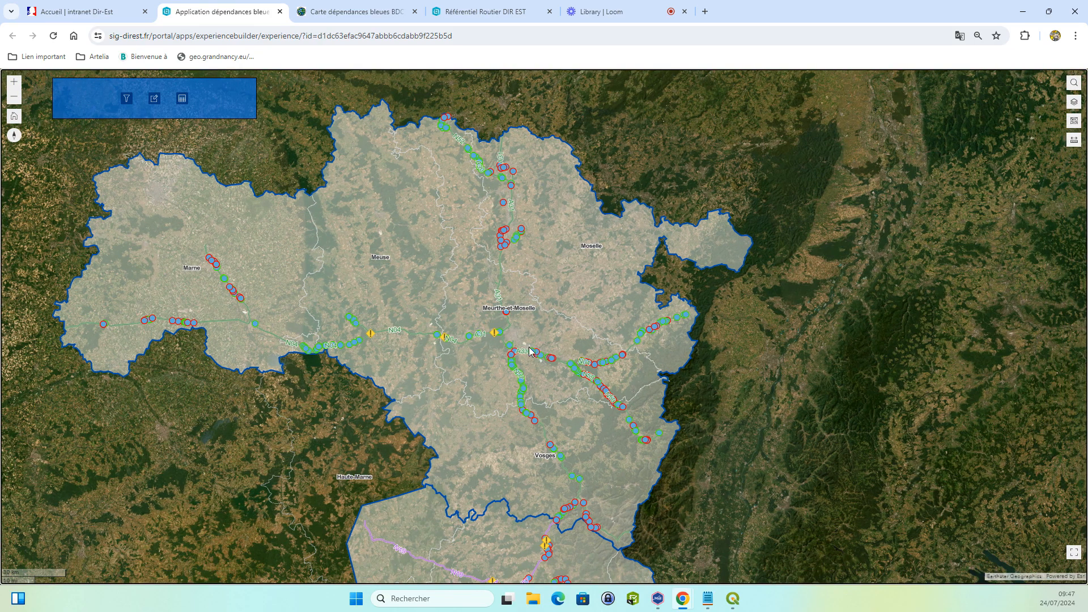
left_click_drag(536, 348, 540, 307)
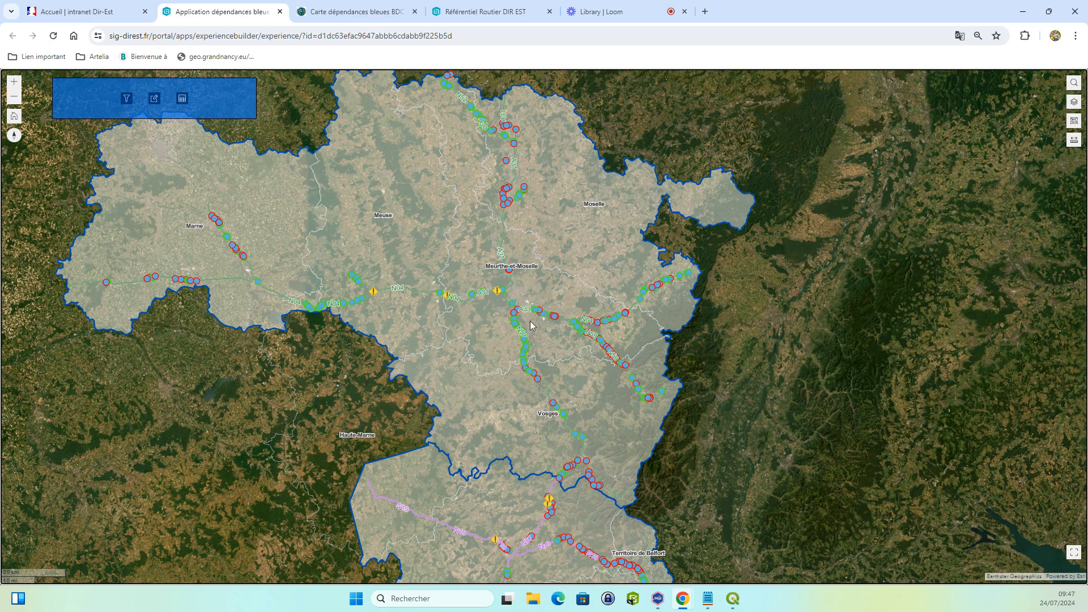
left_click_drag(511, 316, 605, 281)
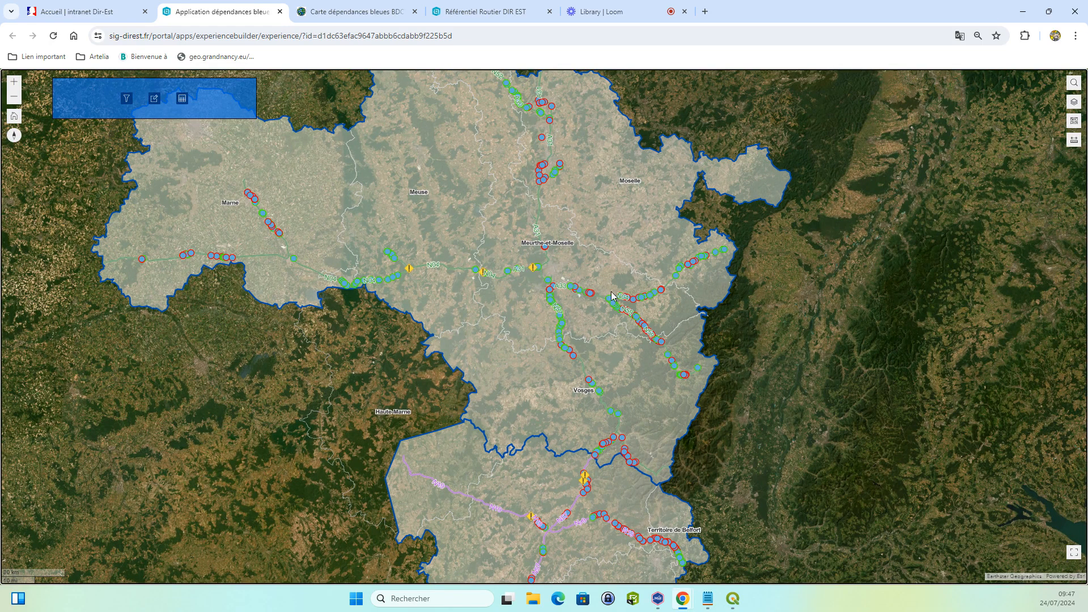
left_click_drag(633, 272, 618, 299)
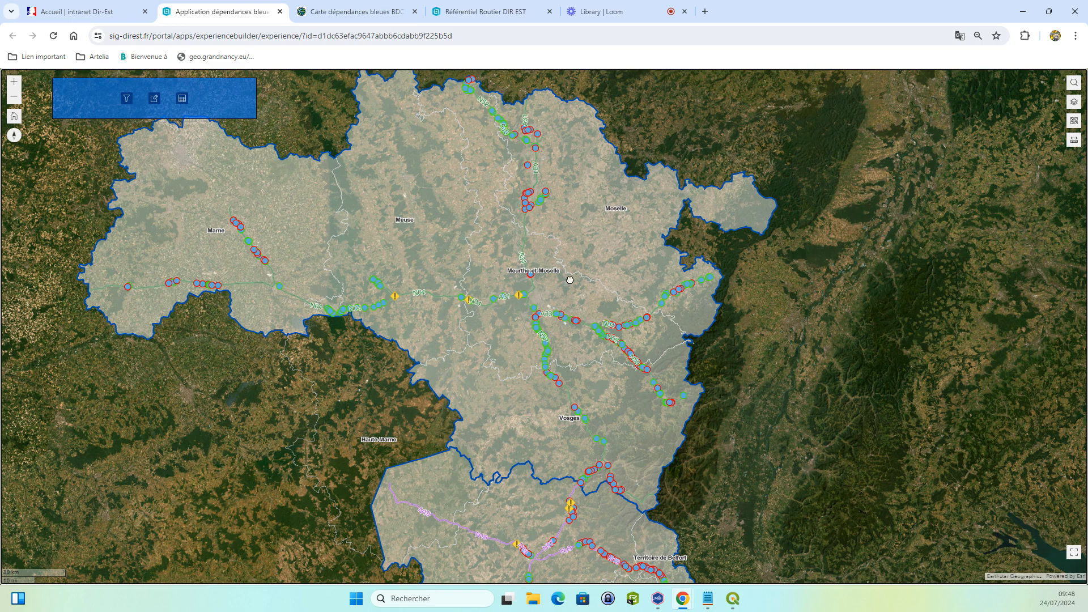
left_click_drag(538, 294, 569, 282)
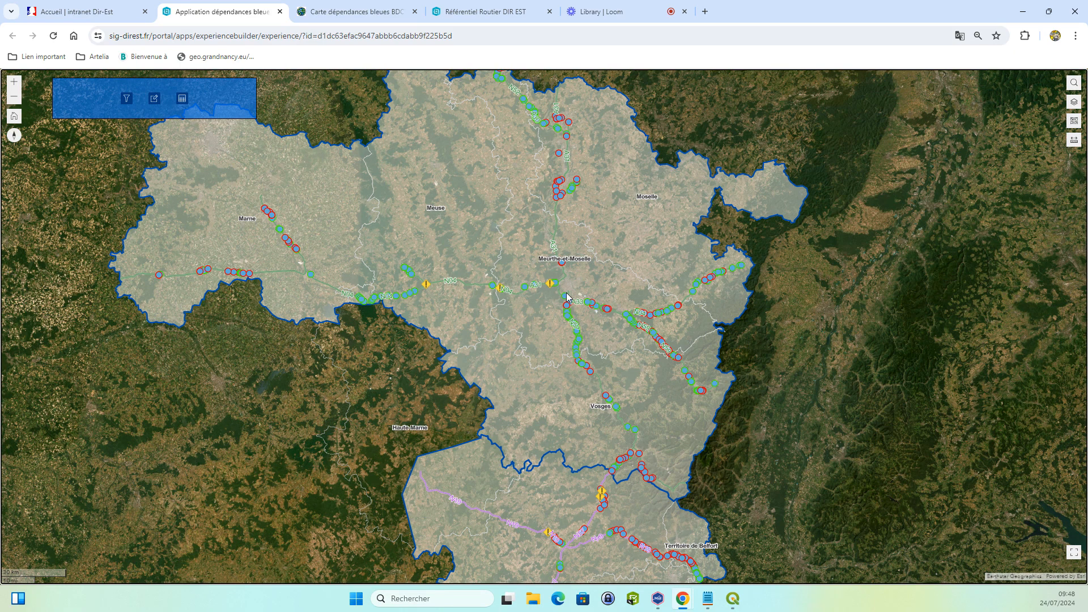
left_click_drag(529, 322, 568, 298)
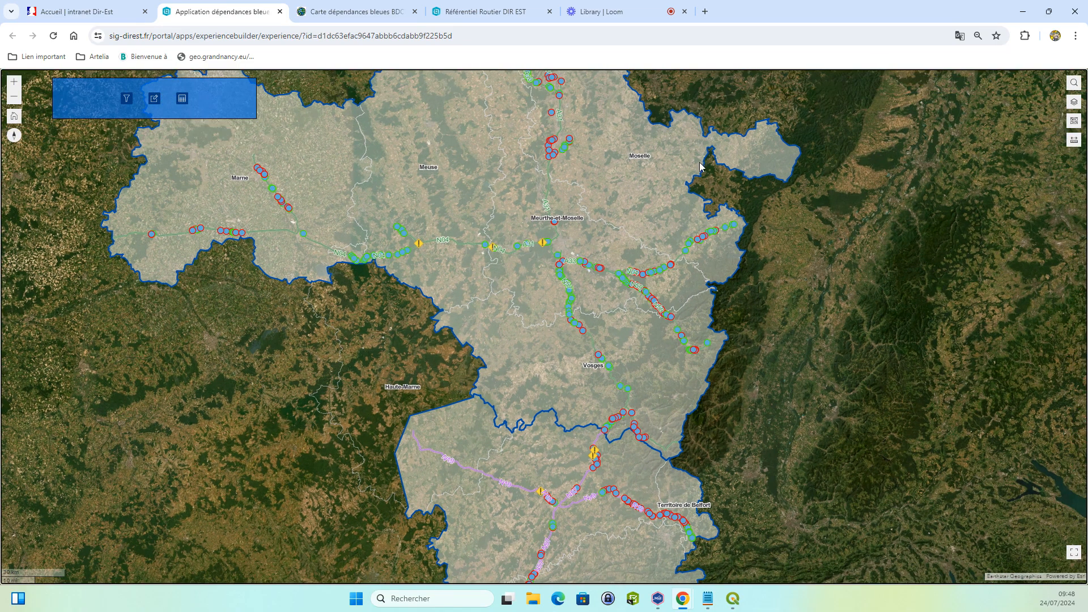
Step: Open the map's layer list and display the legend for the basins and sensitive zones
left_click(1073, 103)
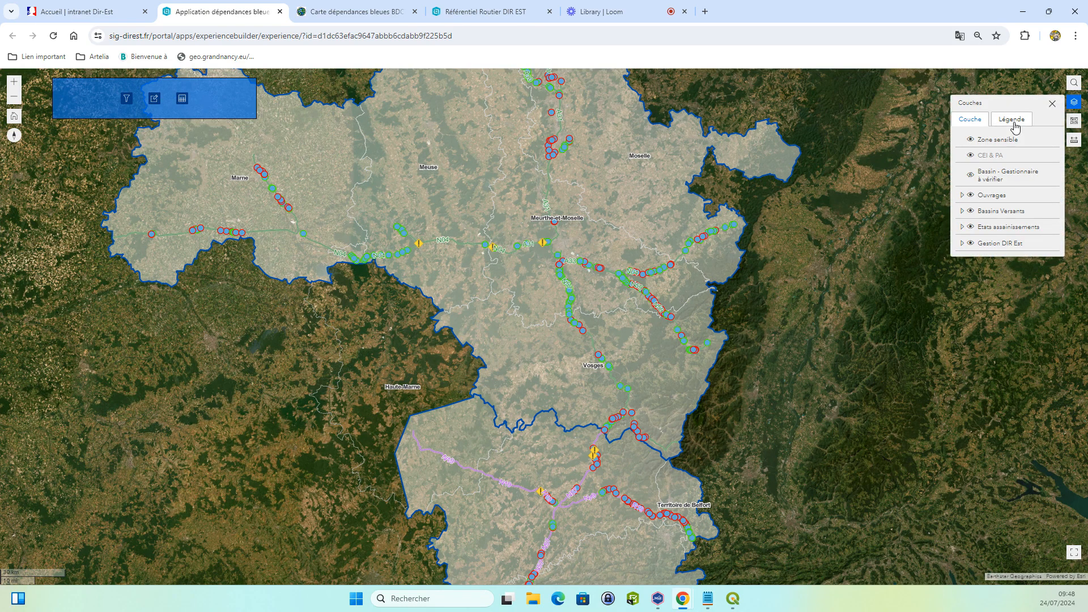
left_click(505, 239)
left_click_drag(504, 239, 506, 289)
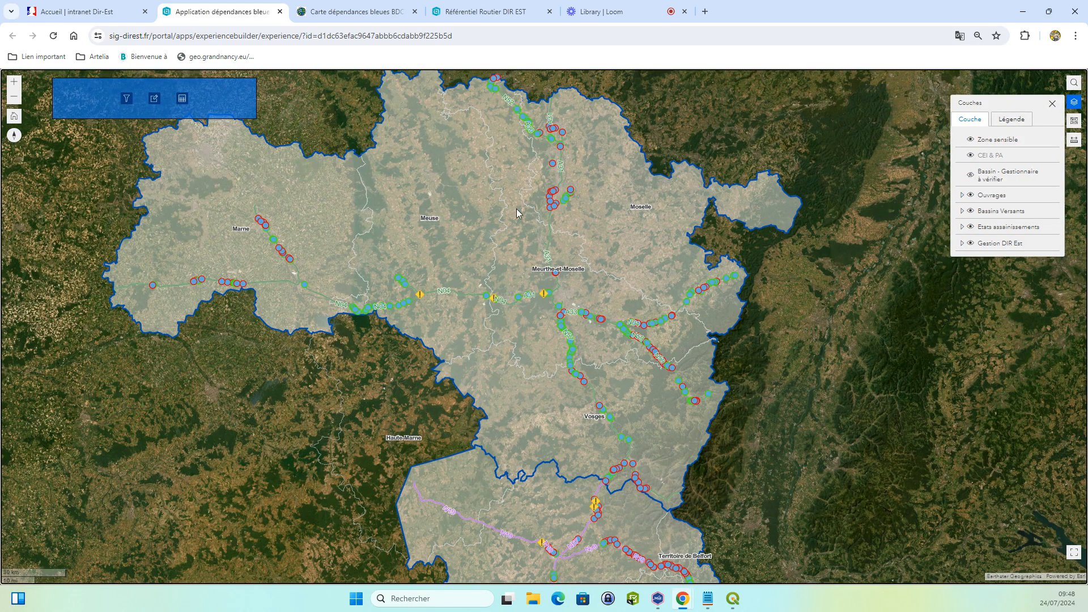
left_click_drag(587, 305, 590, 280)
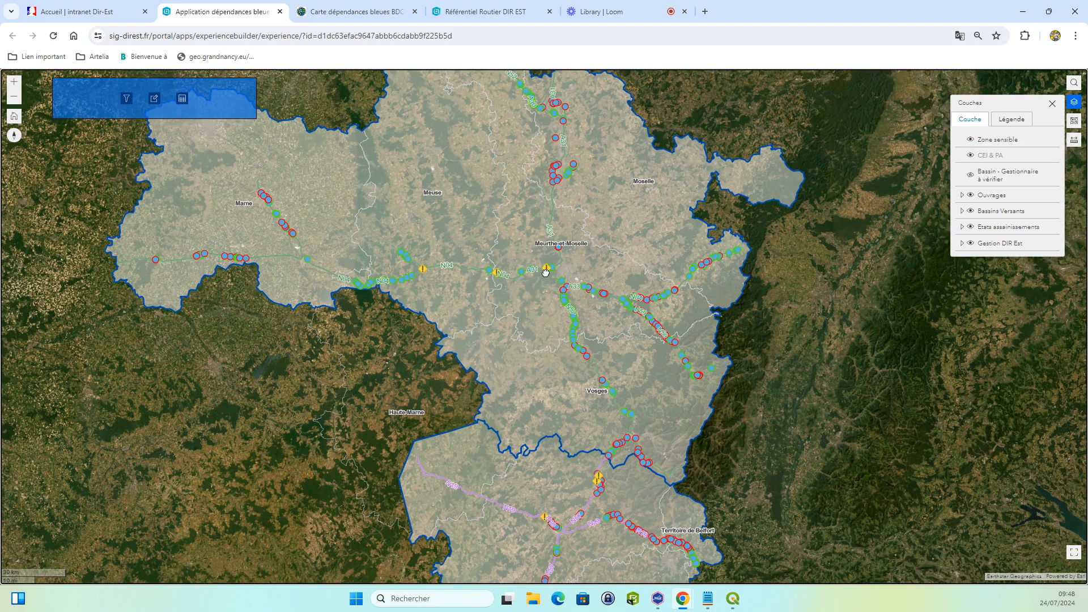
left_click(1012, 119)
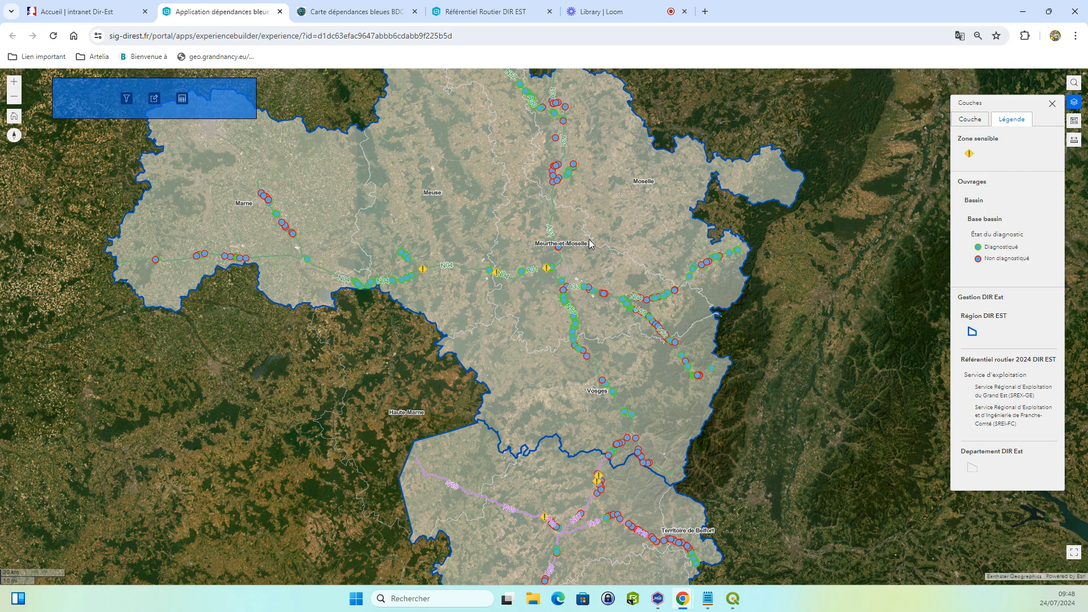
Step: Bring up the detailed drainage works around the two basins beside road marker 60, near the Meuse department's eastern border
left_click_drag(587, 240, 506, 277)
scroll(466, 255, "up", 1)
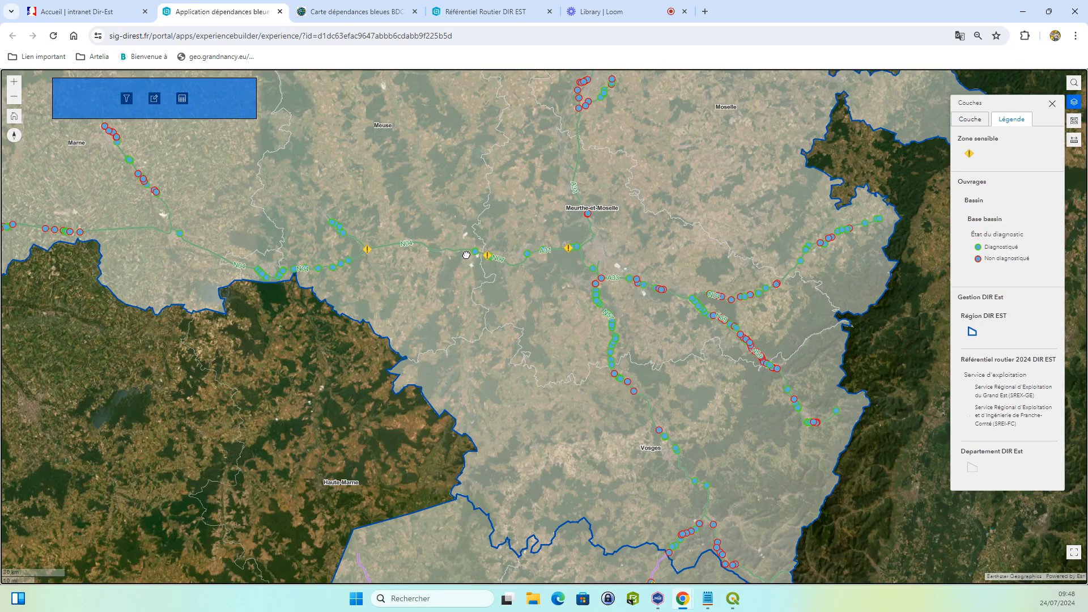
scroll(466, 255, "up", 2)
scroll(466, 246, "up", 2)
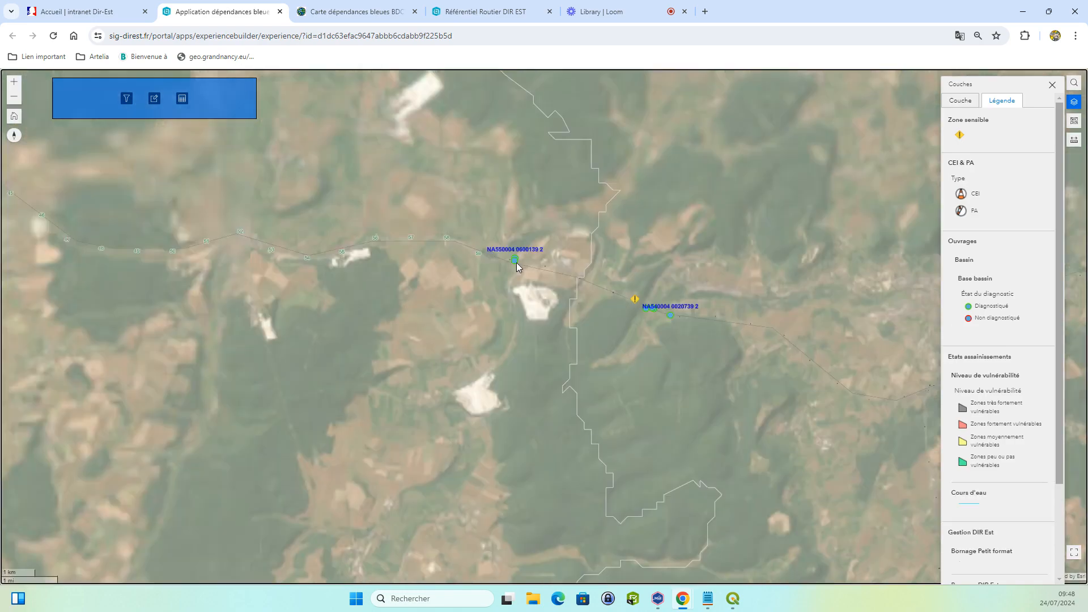
scroll(515, 263, "up", 1)
scroll(516, 263, "up", 3)
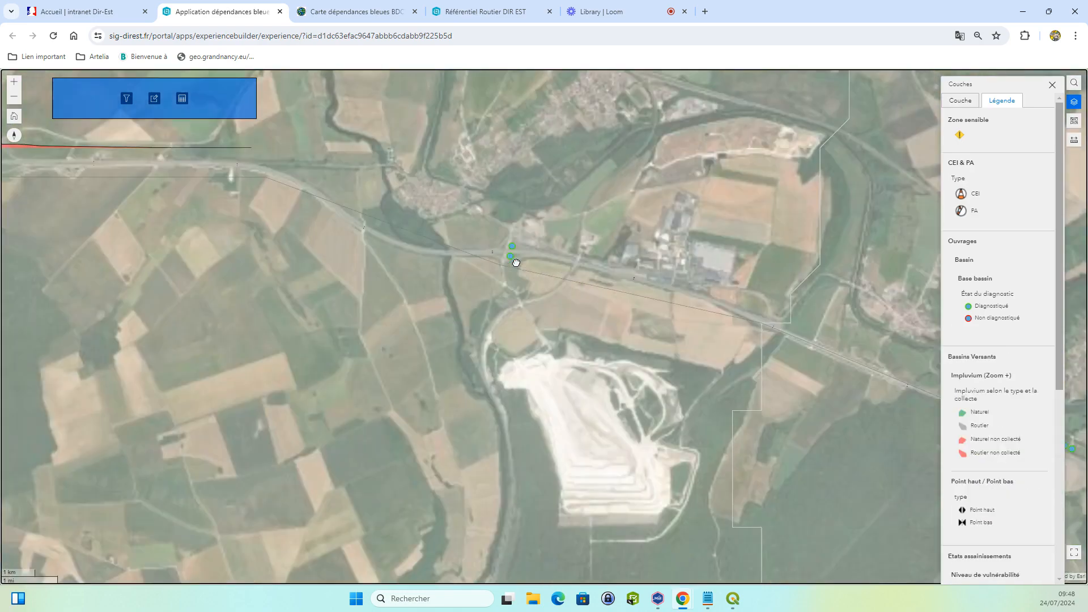
scroll(521, 263, "up", 1)
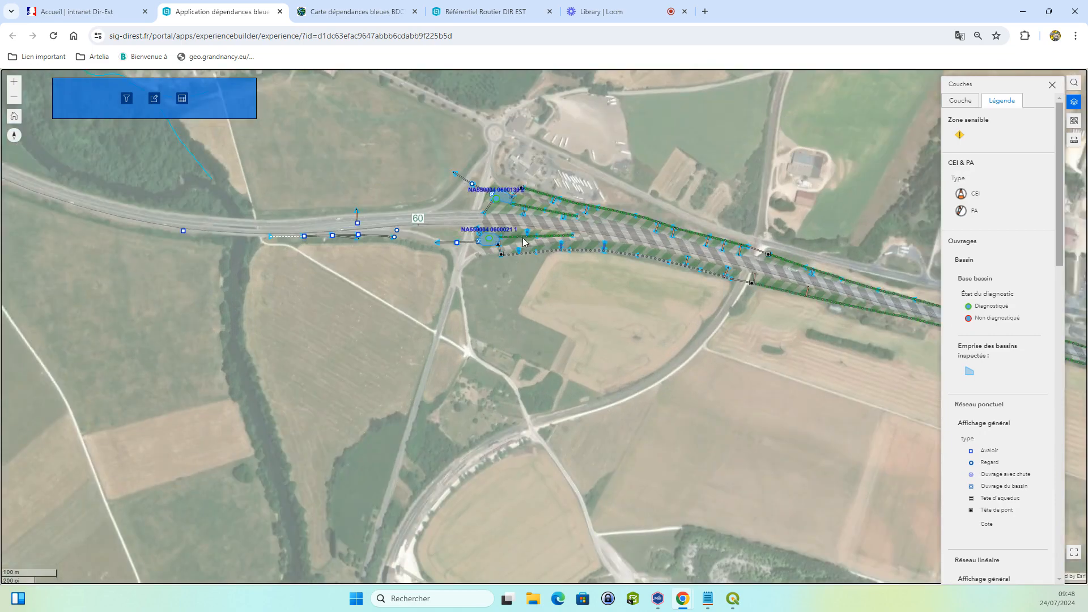
scroll(523, 267, "up", 1)
Step: Compare the basins, point network and linear network around road marker 60 with their symbols in the legend
left_click_drag(686, 214, 667, 222)
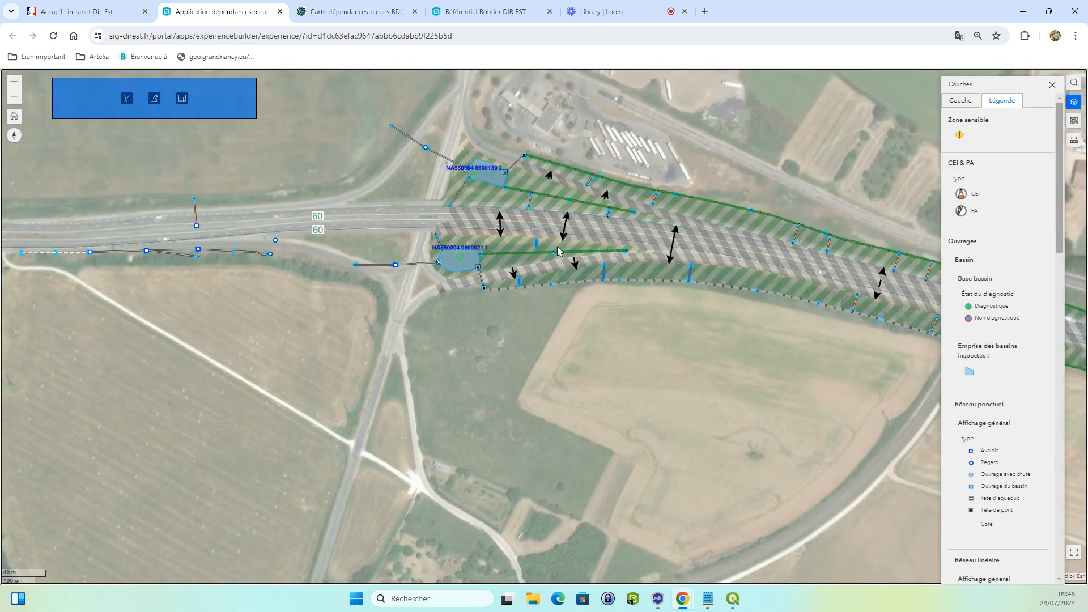
left_click_drag(534, 188, 450, 204)
scroll(945, 300, "down", 1)
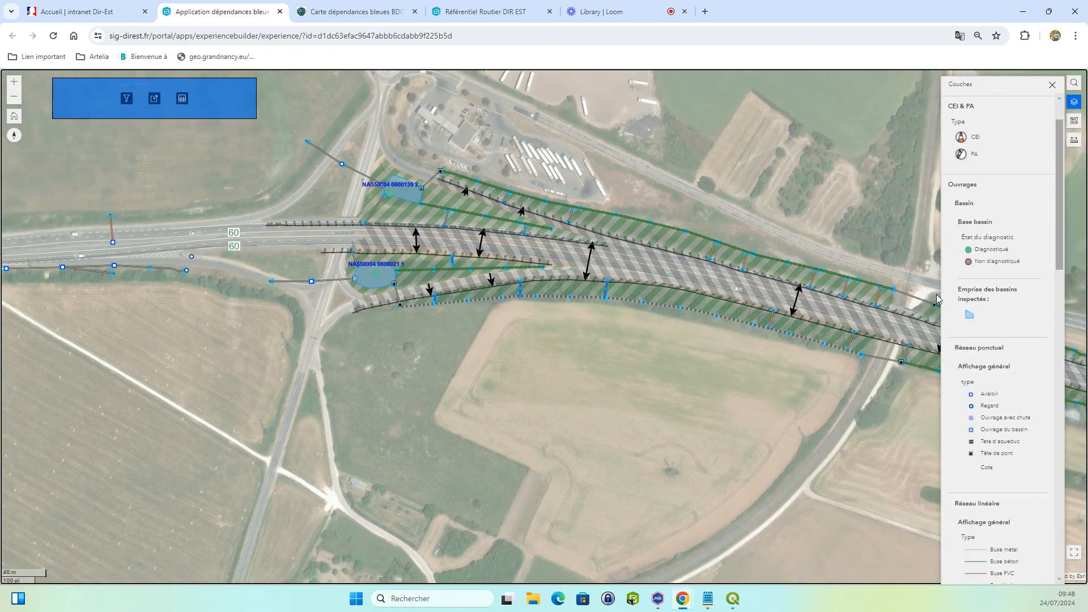
left_click_drag(334, 311, 615, 265)
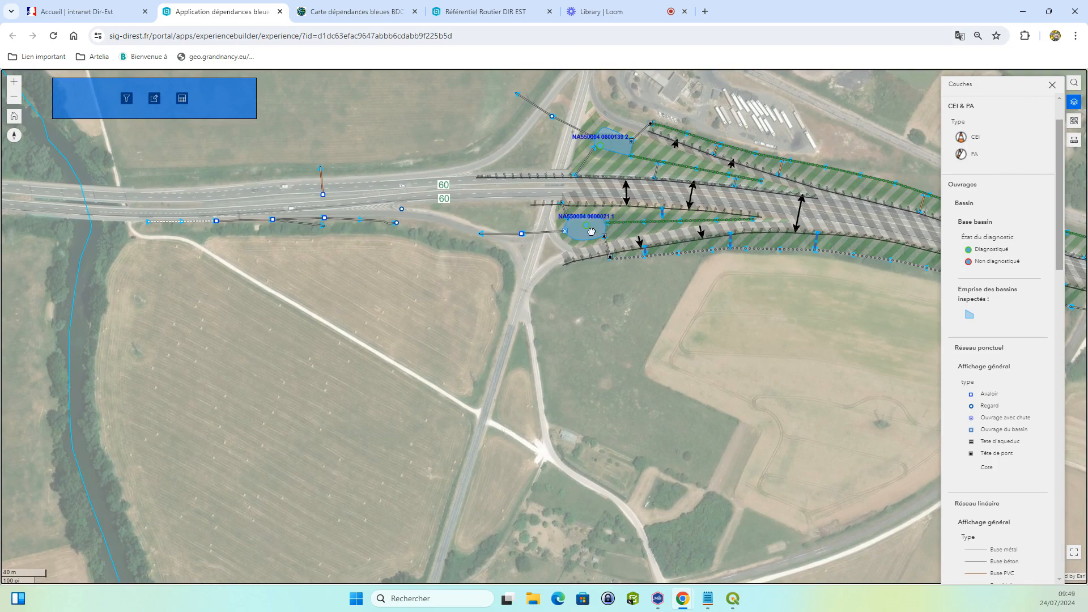
left_click_drag(587, 221, 509, 248)
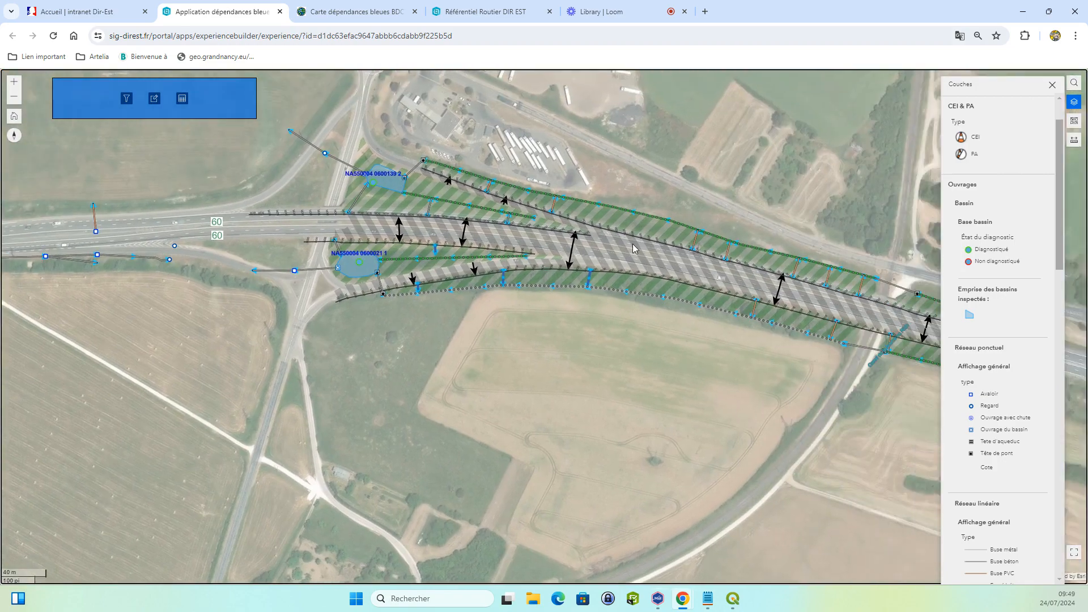
scroll(958, 300, "down", 2)
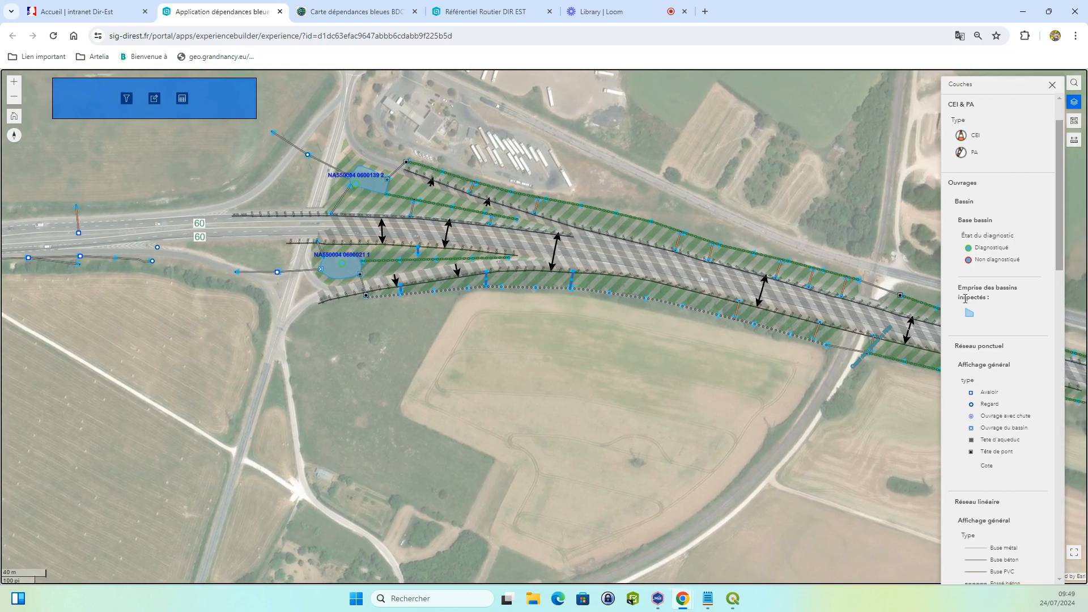
scroll(985, 303, "down", 1)
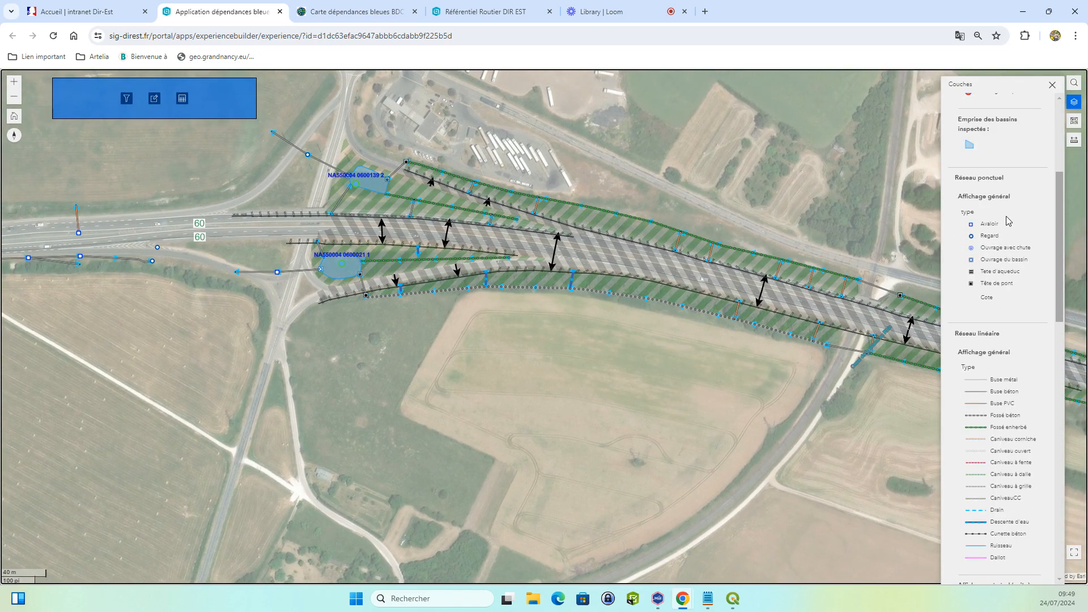
left_click_drag(560, 260, 513, 276)
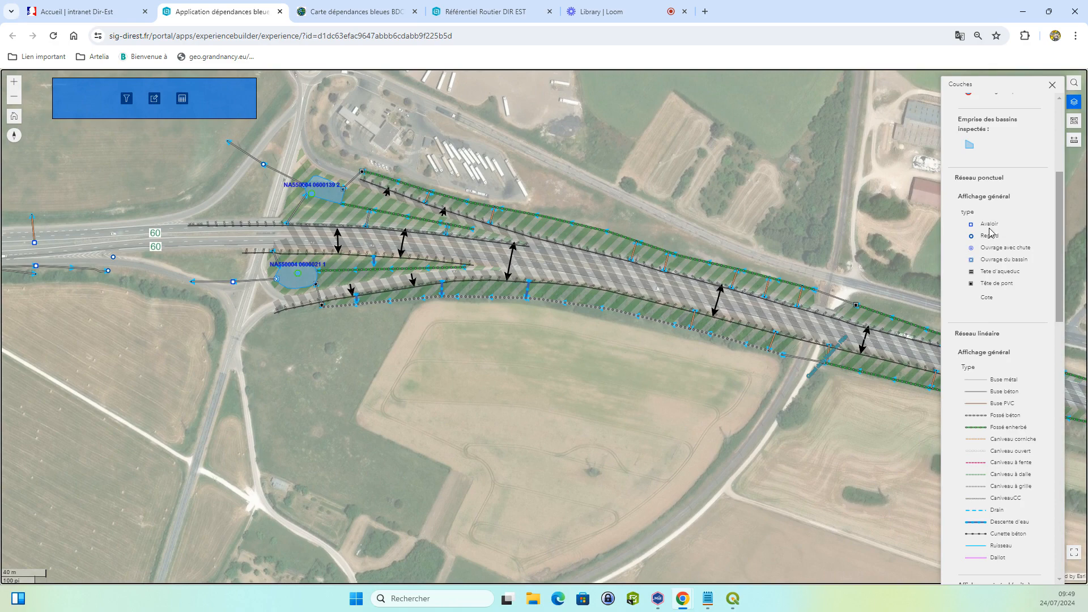
Step: Examine the drainage works around the two basins at road marker 60 and eastward, against the legend's linear network symbols
left_click_drag(586, 280, 607, 282)
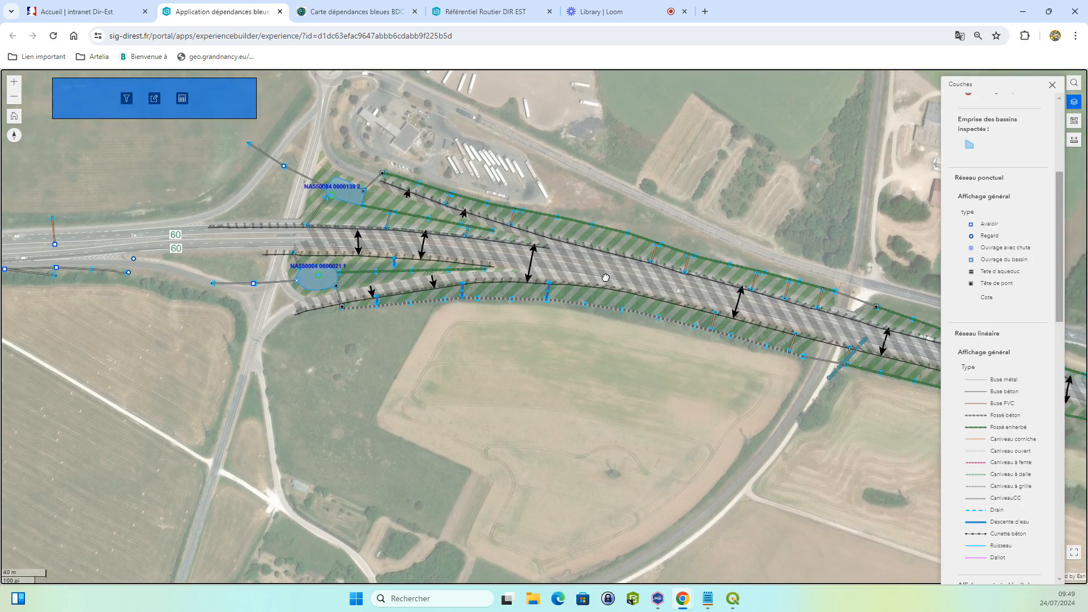
left_click_drag(543, 242, 553, 240)
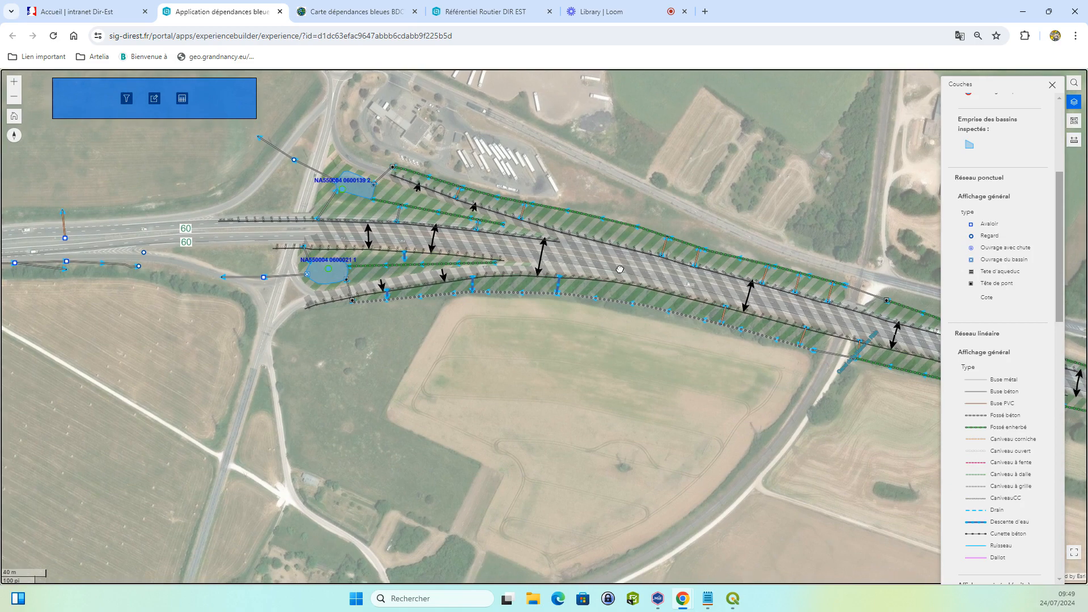
left_click_drag(331, 300, 448, 269)
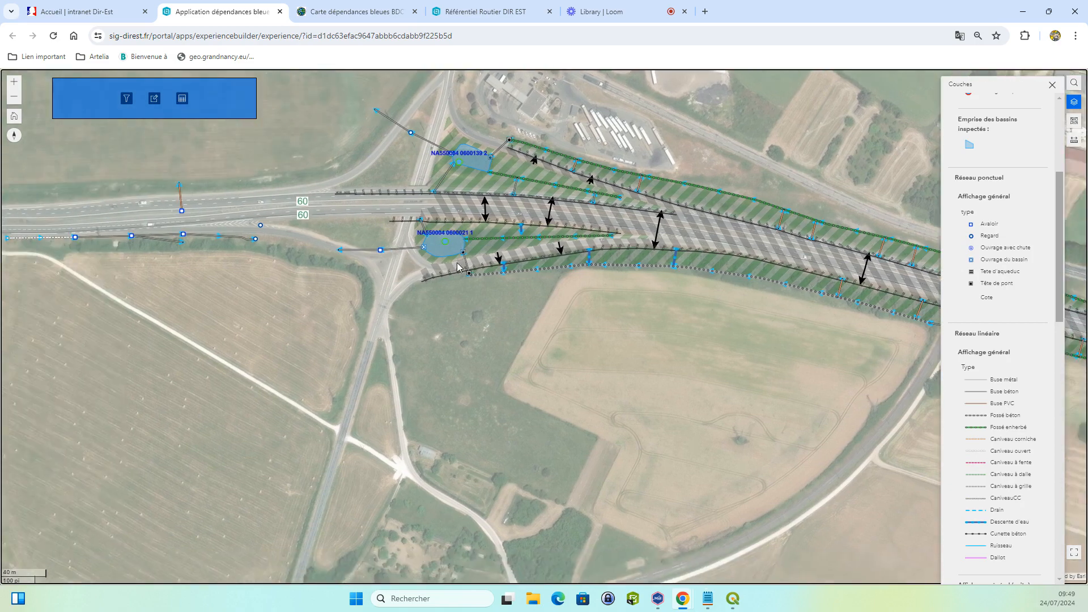
left_click_drag(304, 259, 312, 263)
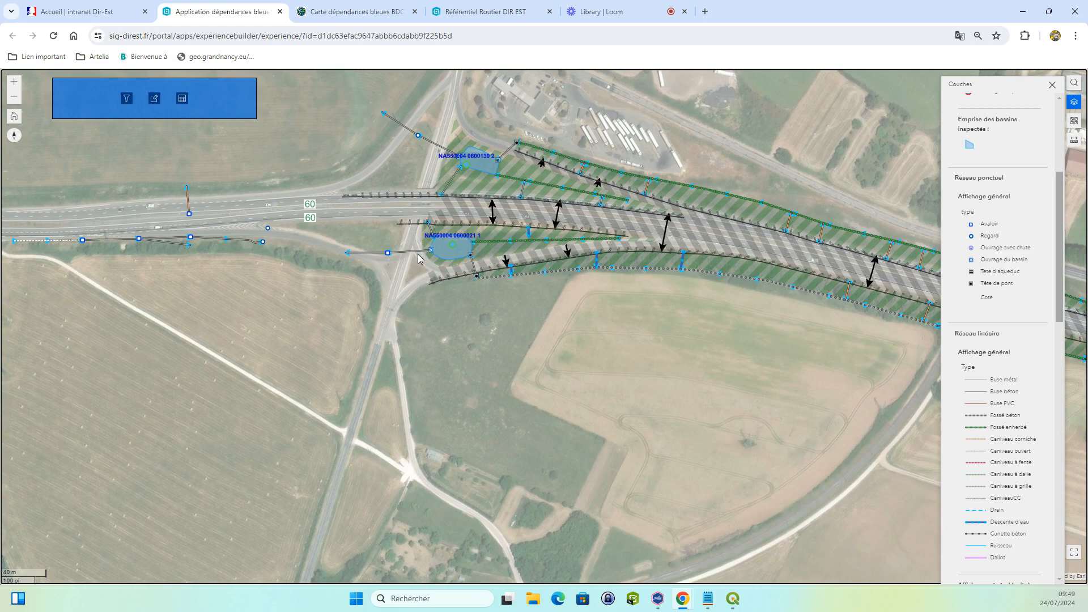
left_click_drag(515, 236, 474, 255)
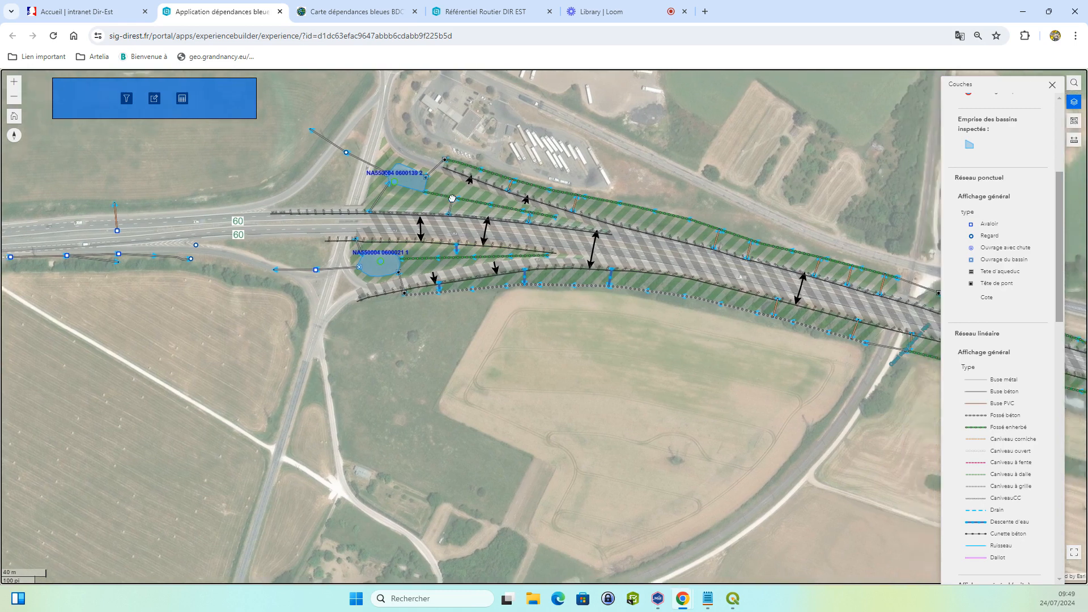
left_click_drag(510, 205, 419, 191)
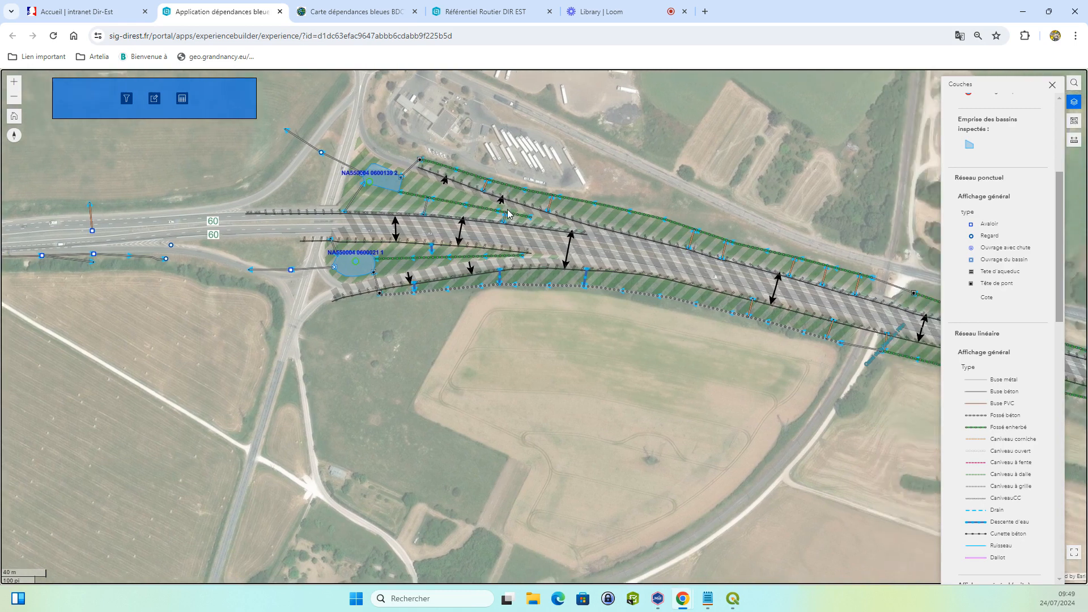
left_click_drag(505, 213, 481, 208)
left_click_drag(647, 256, 547, 244)
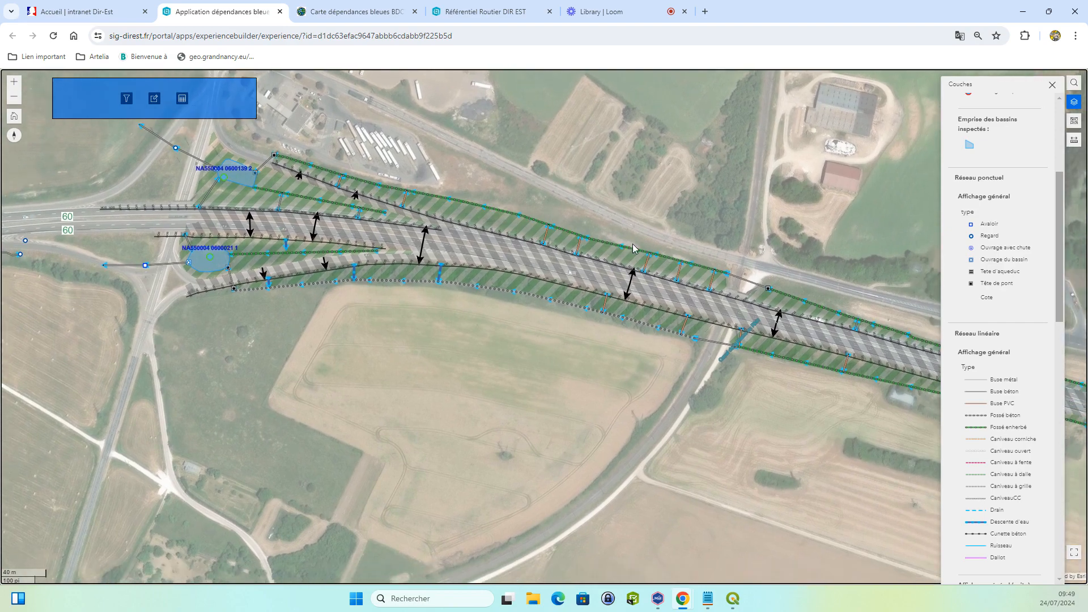
mouse_move(650, 292)
left_mouse_down()
mouse_move(636, 259)
mouse_move(605, 291)
mouse_move(564, 272)
mouse_move(639, 282)
left_mouse_up()
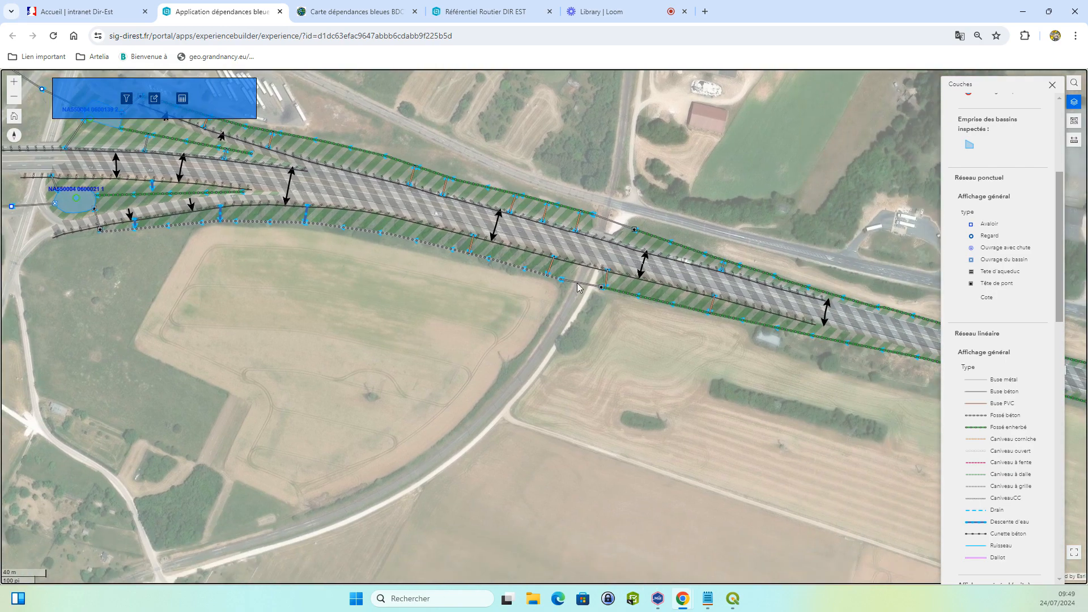
scroll(1020, 386, "down", 2)
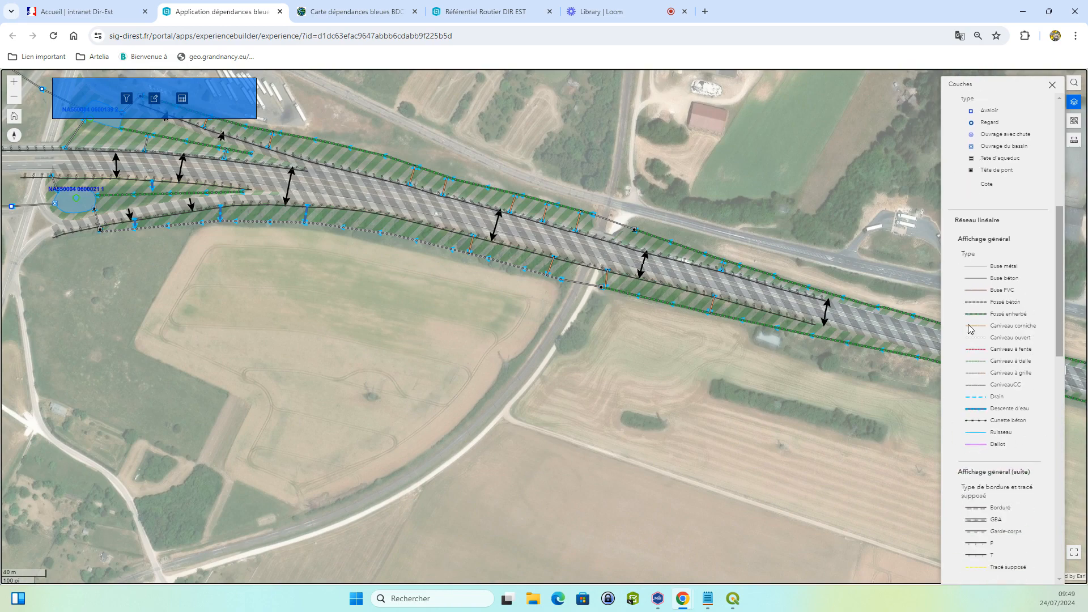
Step: Examine the drainage network and nearby watercourses over the wider road section between markers 60 and 61
scroll(629, 222, "down", 1)
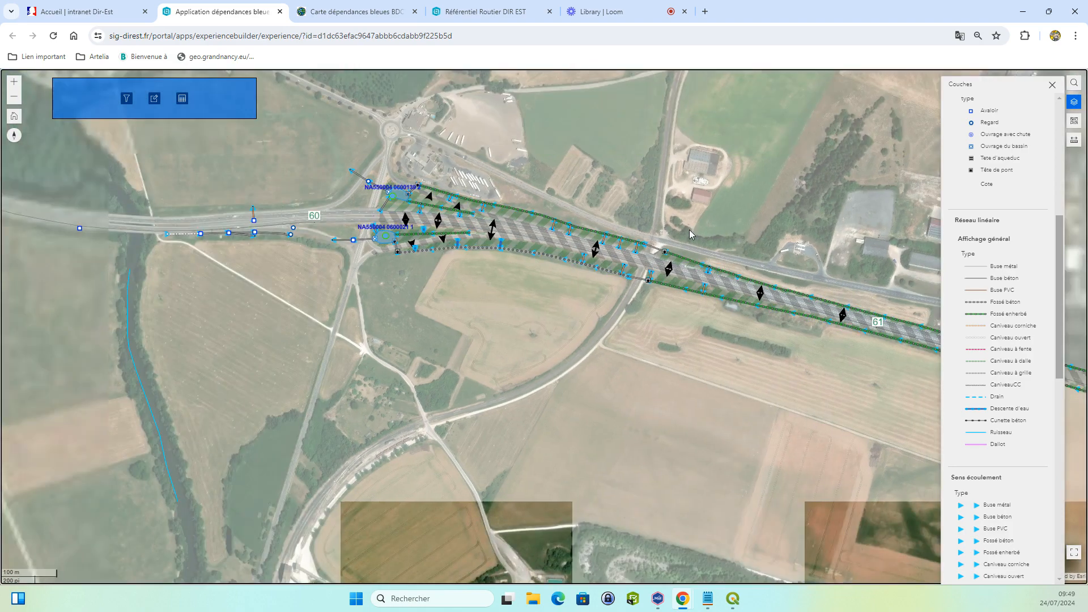
left_click_drag(689, 229, 631, 268)
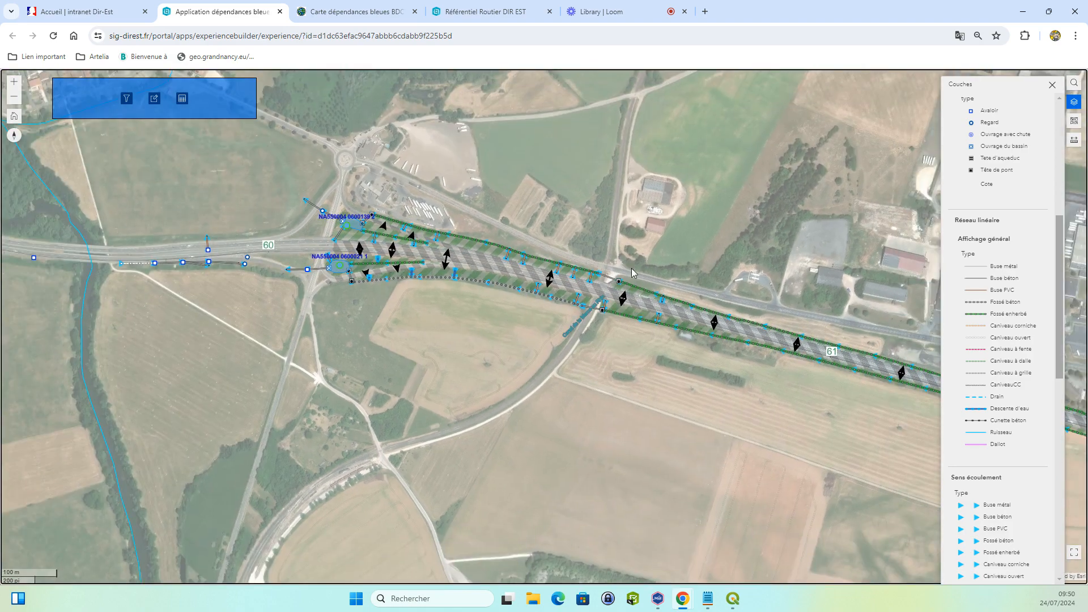
left_click_drag(661, 232, 649, 253)
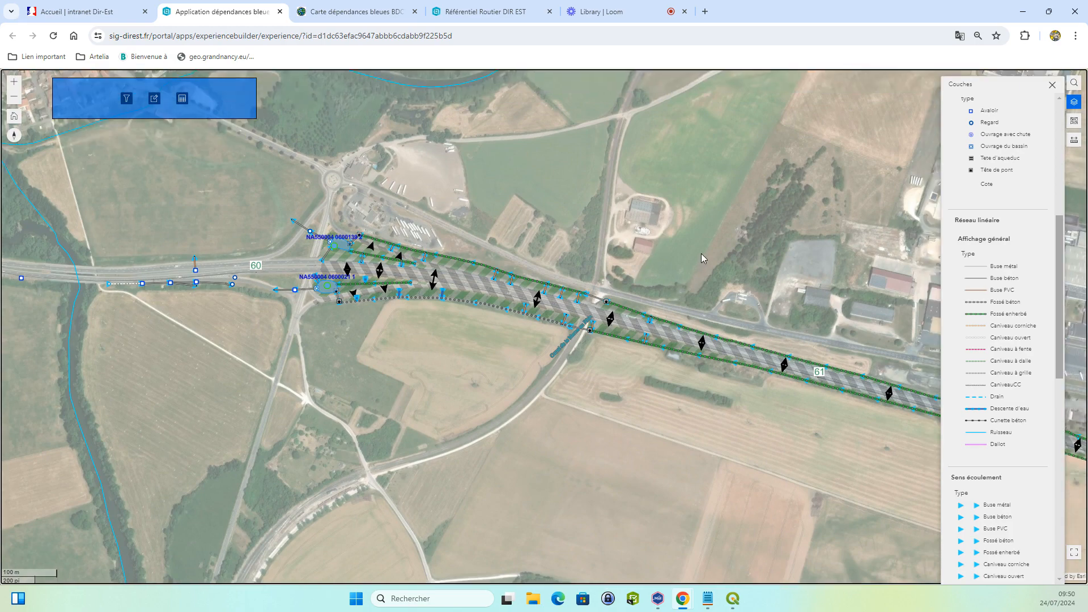
scroll(702, 254, "down", 1)
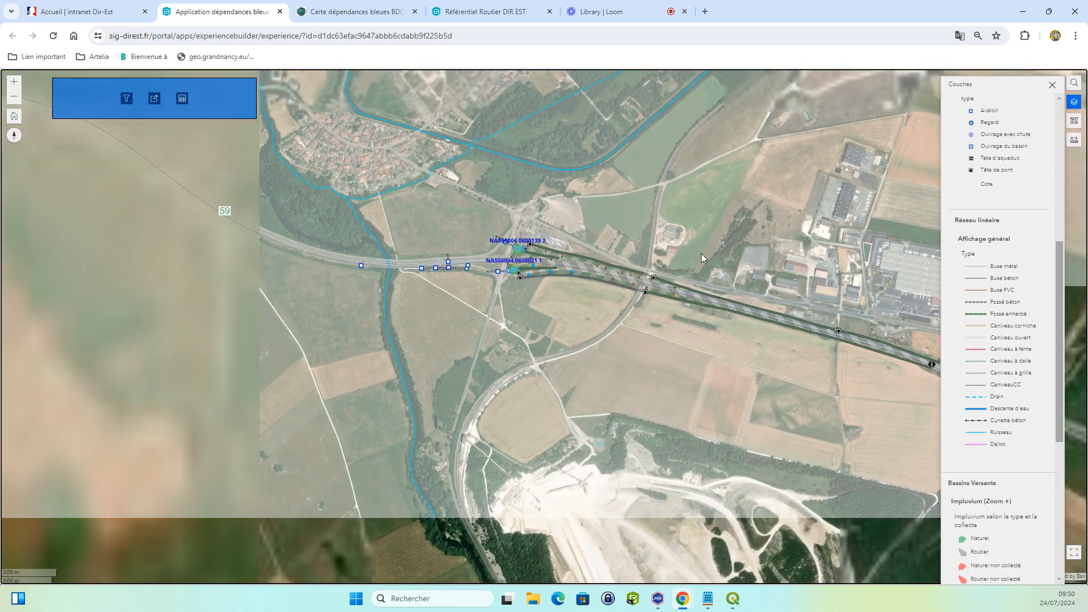
left_click_drag(702, 253, 675, 279)
scroll(553, 320, "up", 1)
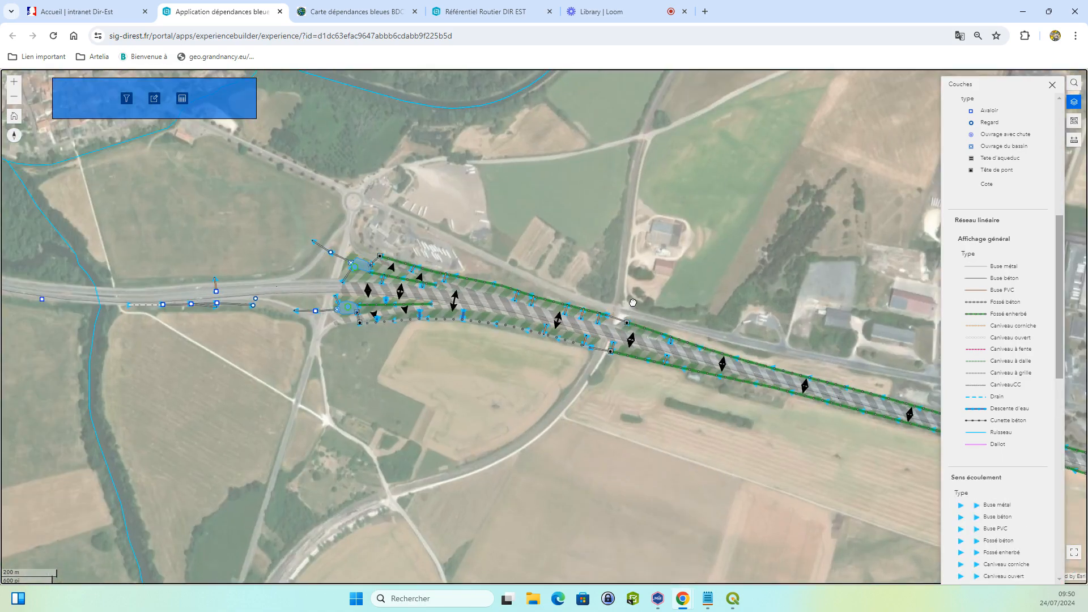
scroll(581, 314, "down", 1)
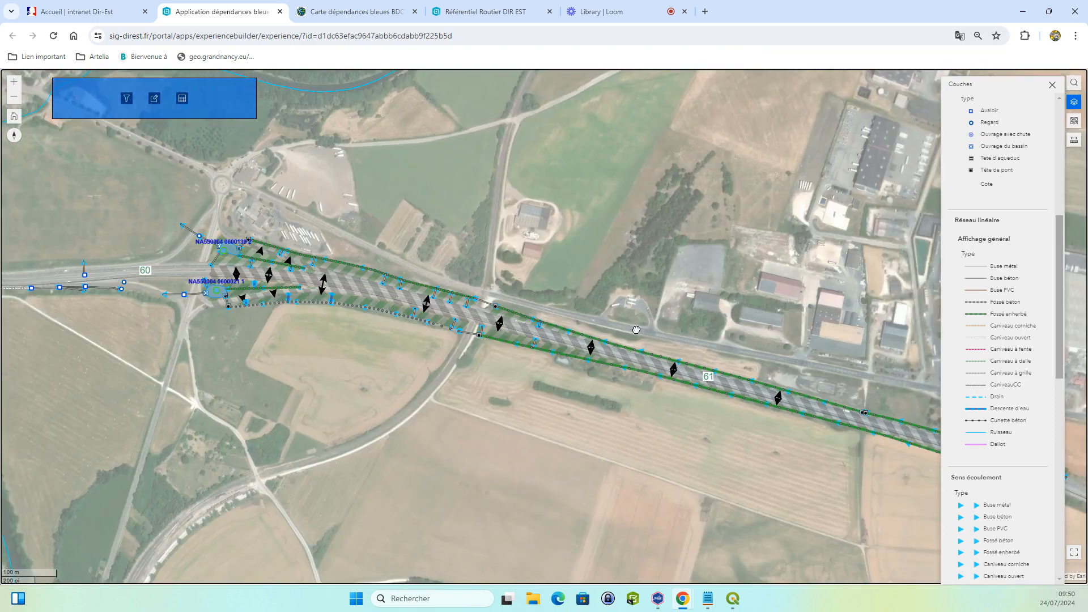
left_click_drag(397, 278, 398, 251)
scroll(336, 245, "up", 1)
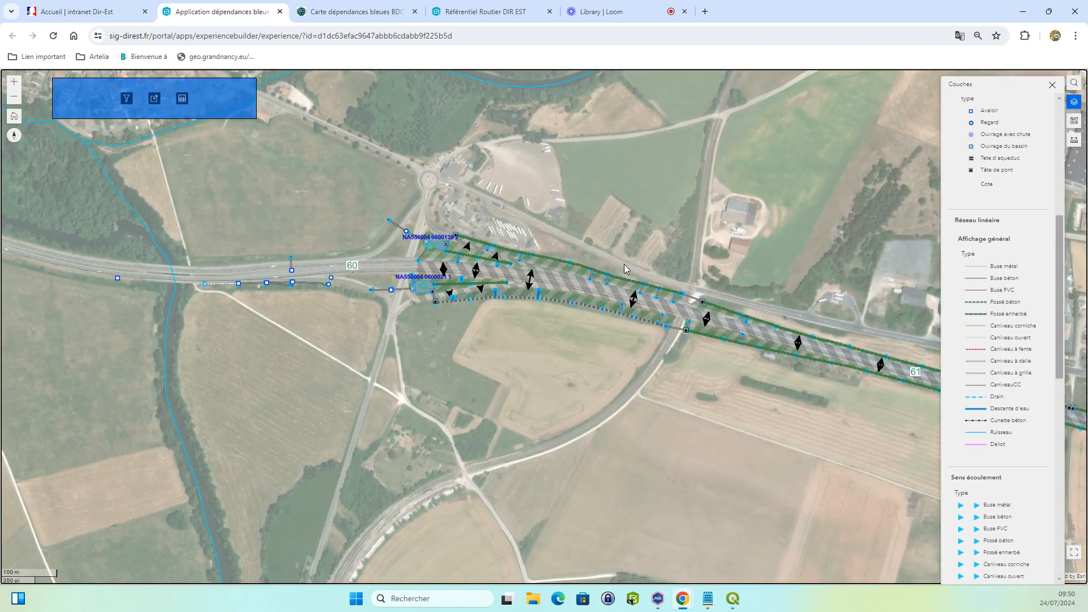
left_click_drag(661, 290, 578, 282)
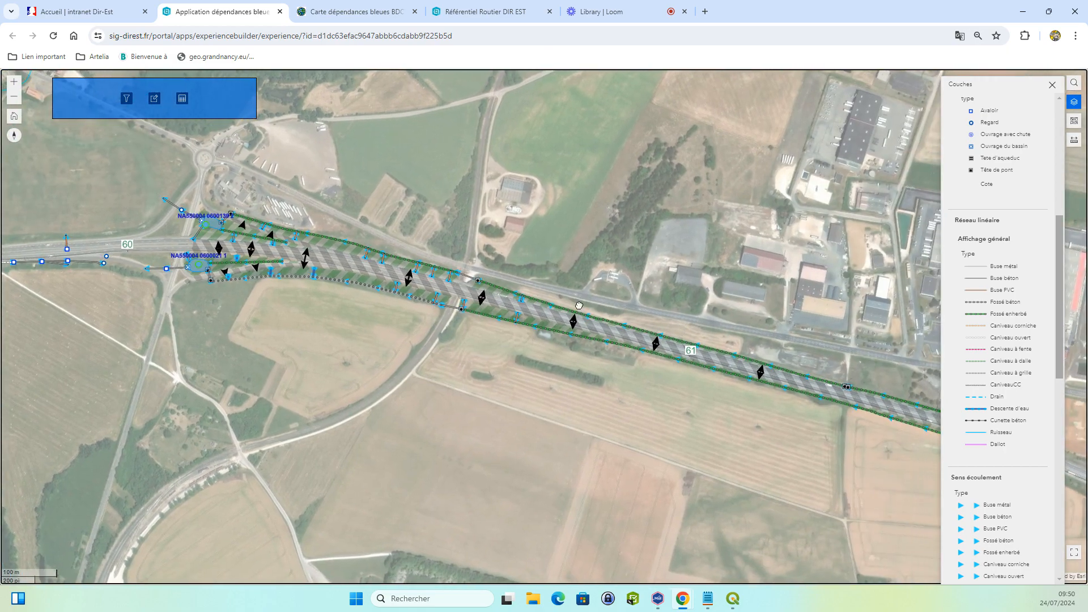
Step: Bring up the detailed drainage works around the basins at road marker 49, south of Fléville-devant-Nancy
scroll(578, 306, "down", 3)
scroll(579, 305, "down", 3)
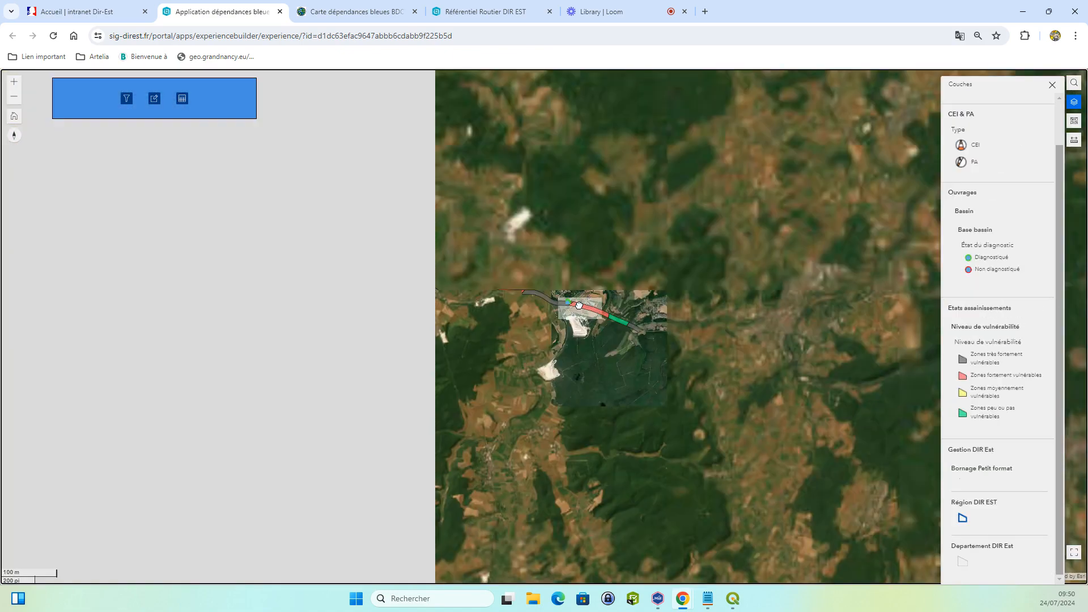
scroll(541, 394, "up", 4)
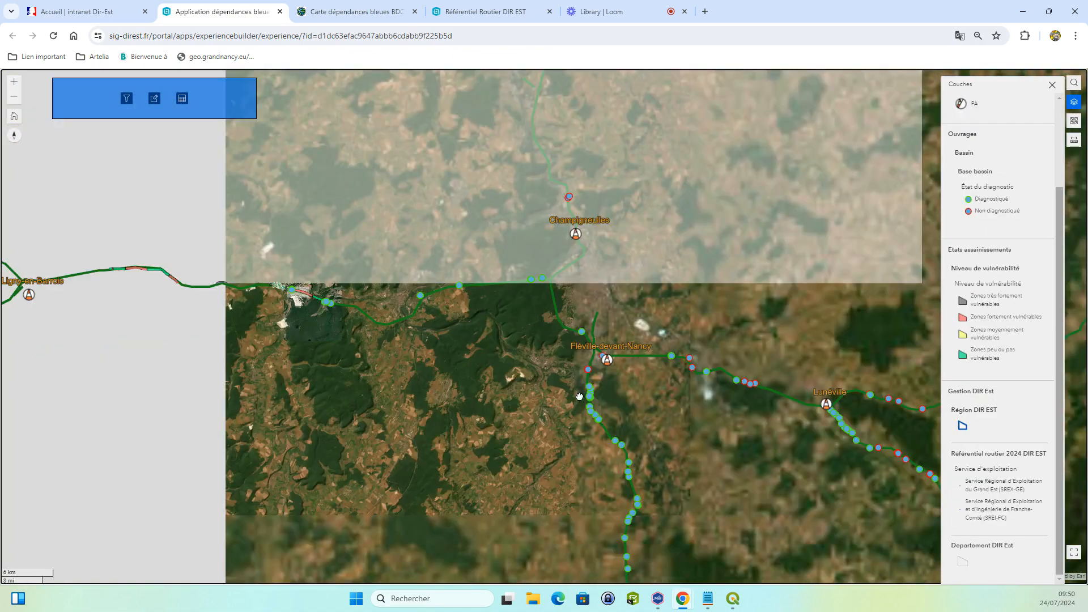
scroll(476, 306, "up", 3)
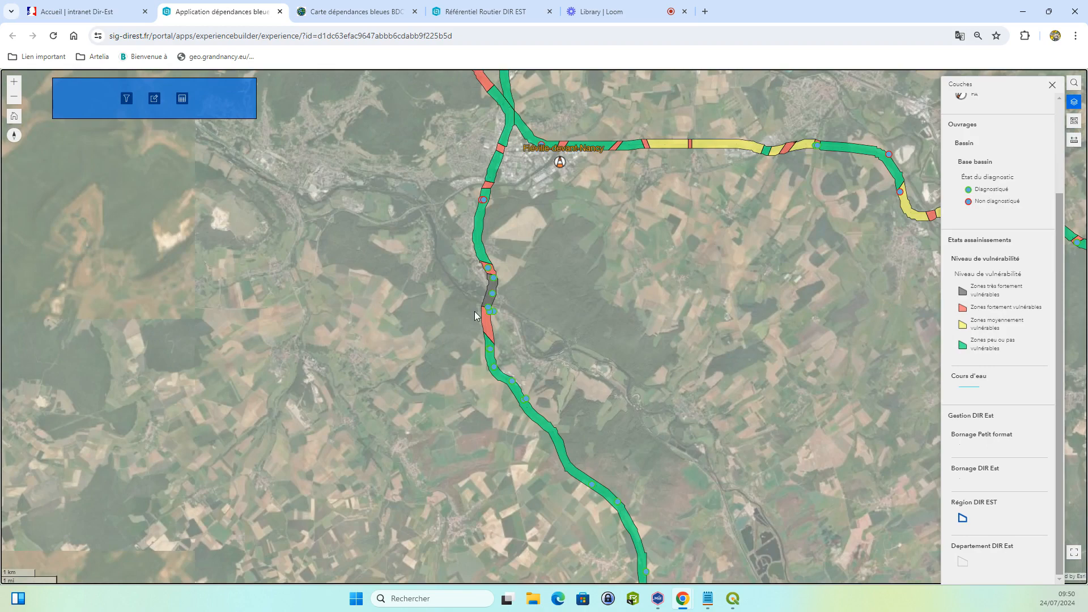
scroll(492, 307, "up", 3)
scroll(493, 307, "up", 2)
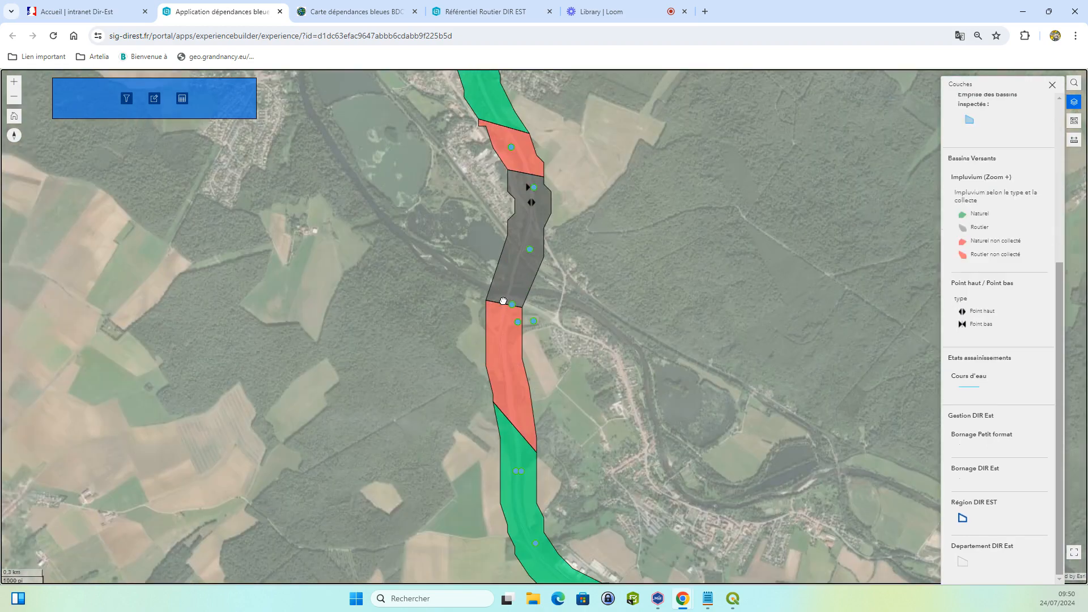
scroll(535, 295, "up", 3)
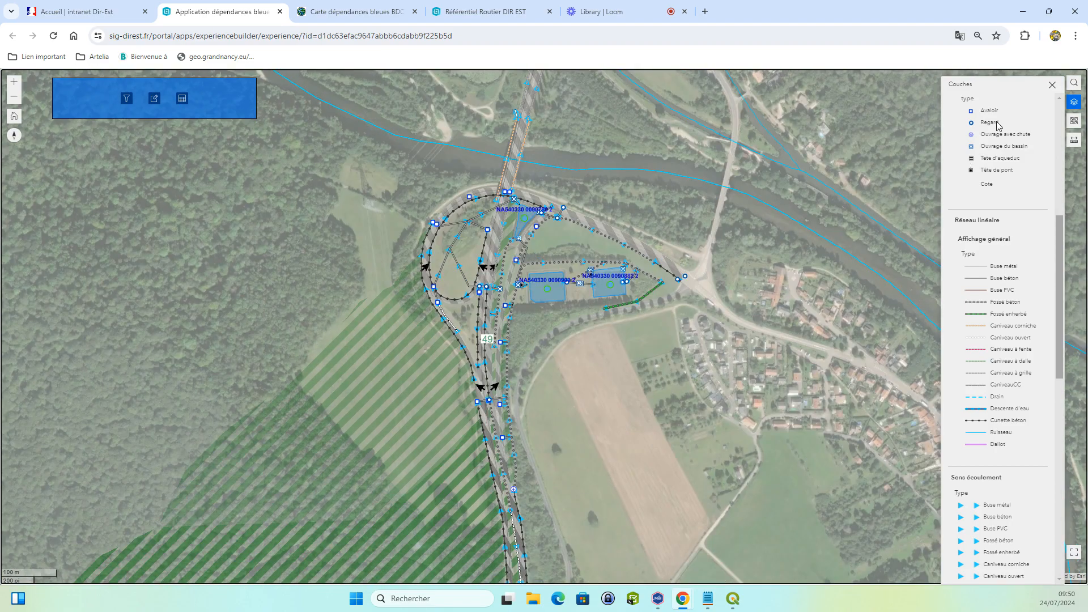
Step: Return from the legend to the layer list and expand the Ouvrages group and its Réseau ponctuel subgroup
left_click(1052, 85)
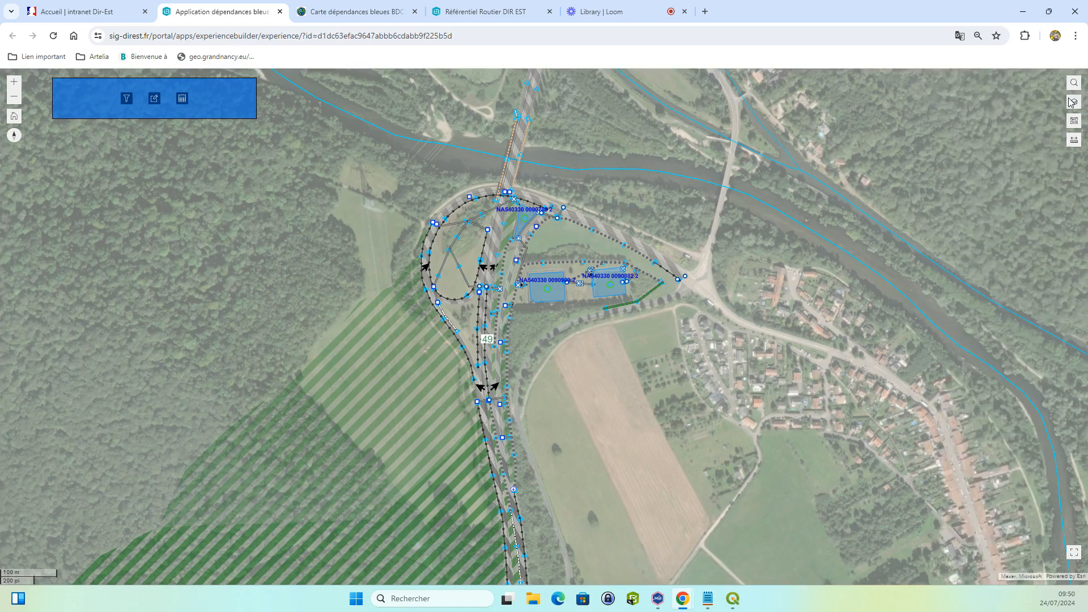
left_click(1071, 103)
left_click(969, 102)
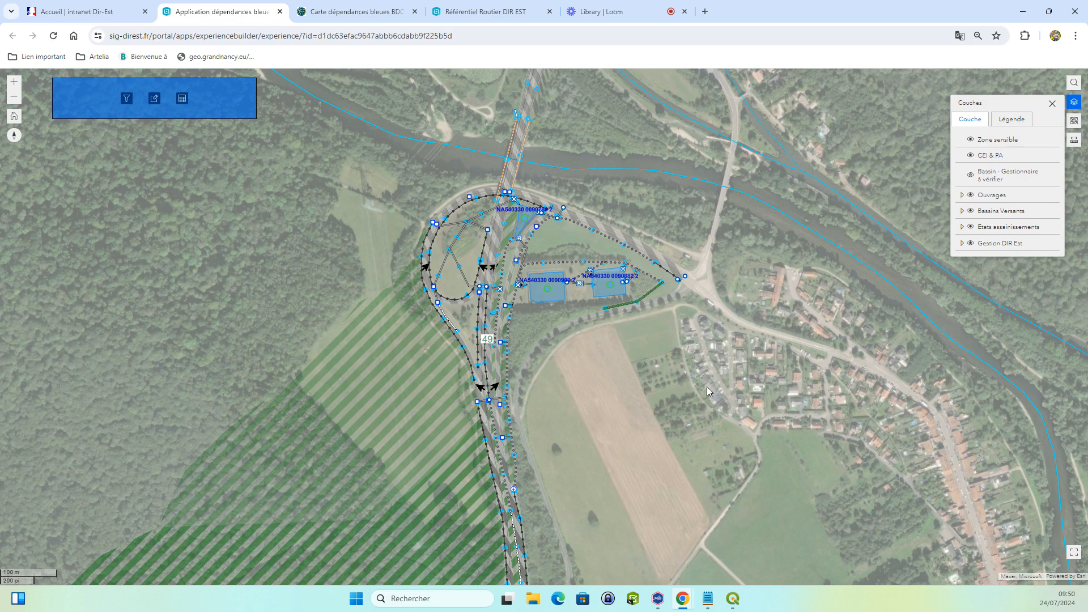
left_click(962, 196)
left_click(970, 226)
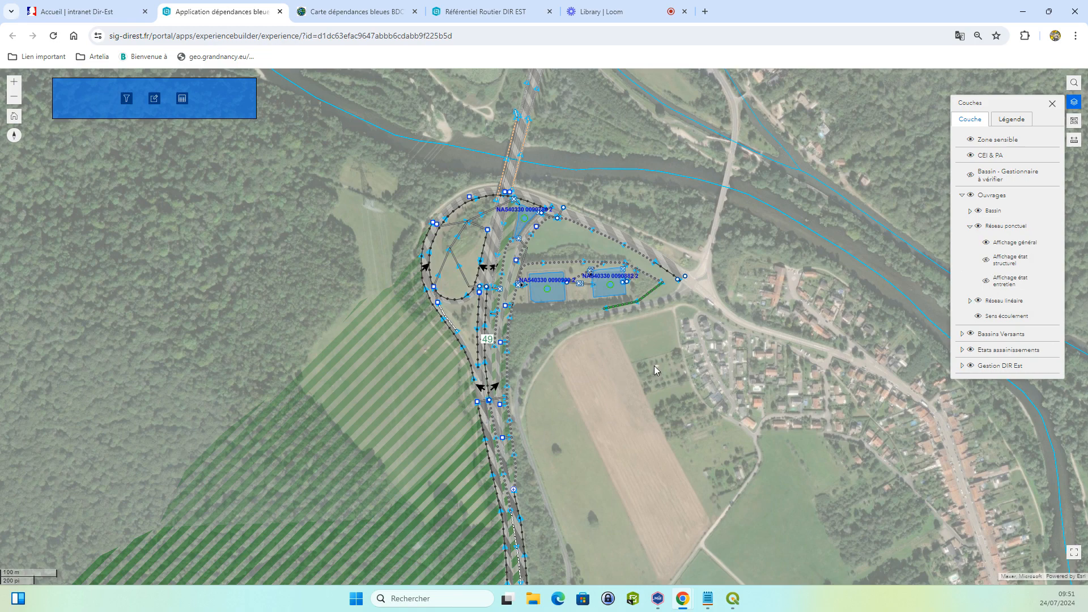
Step: In Réseau ponctuel, hide Affichage général and show Affichage état structurel for the works around the marker 49 basins
left_click_drag(618, 327, 616, 299)
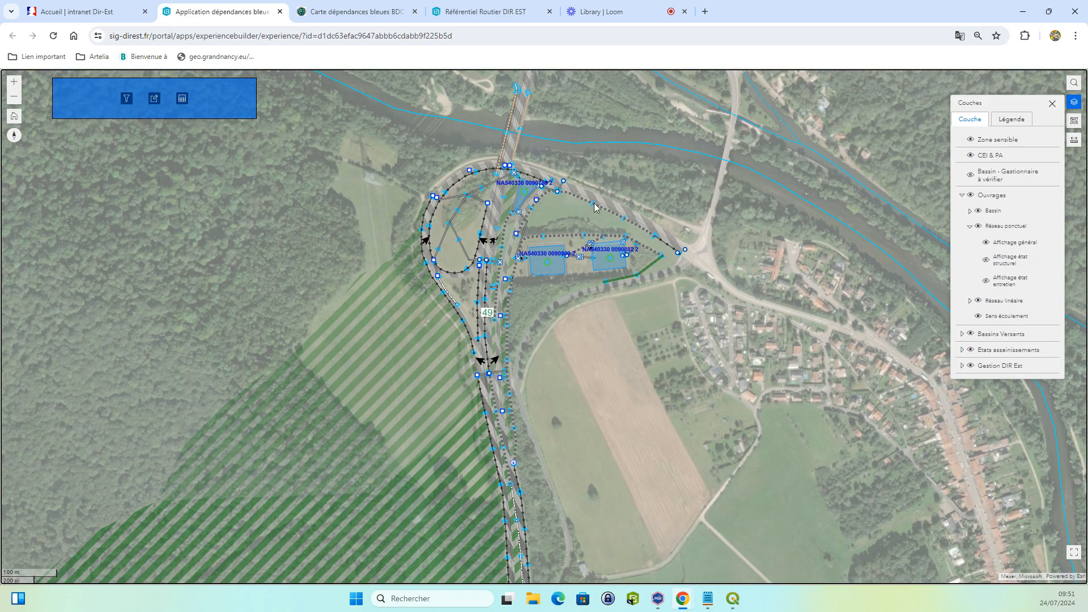
left_click(986, 243)
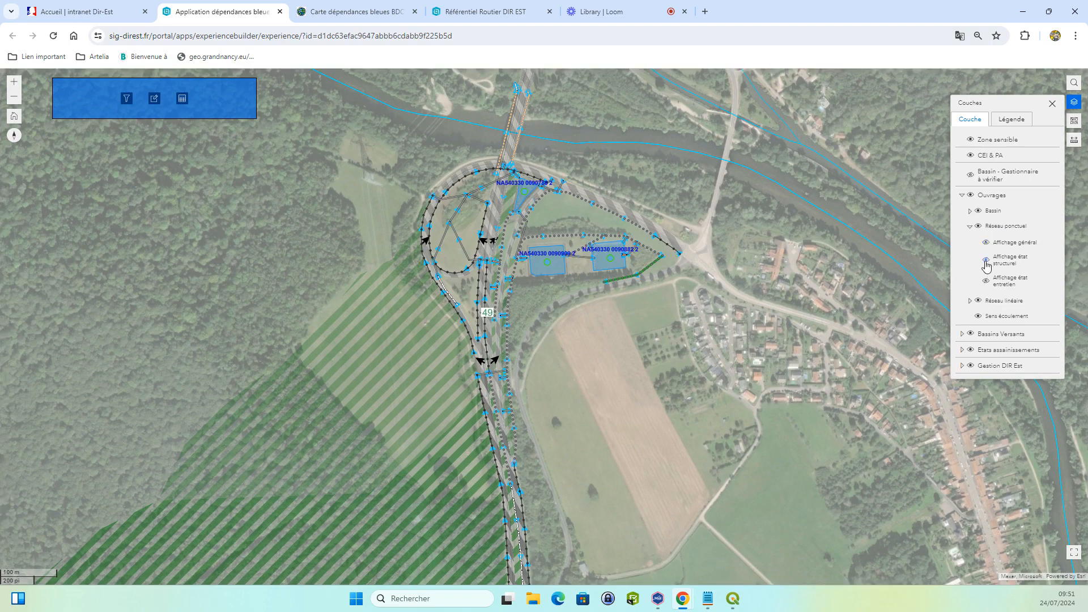
left_click(987, 263)
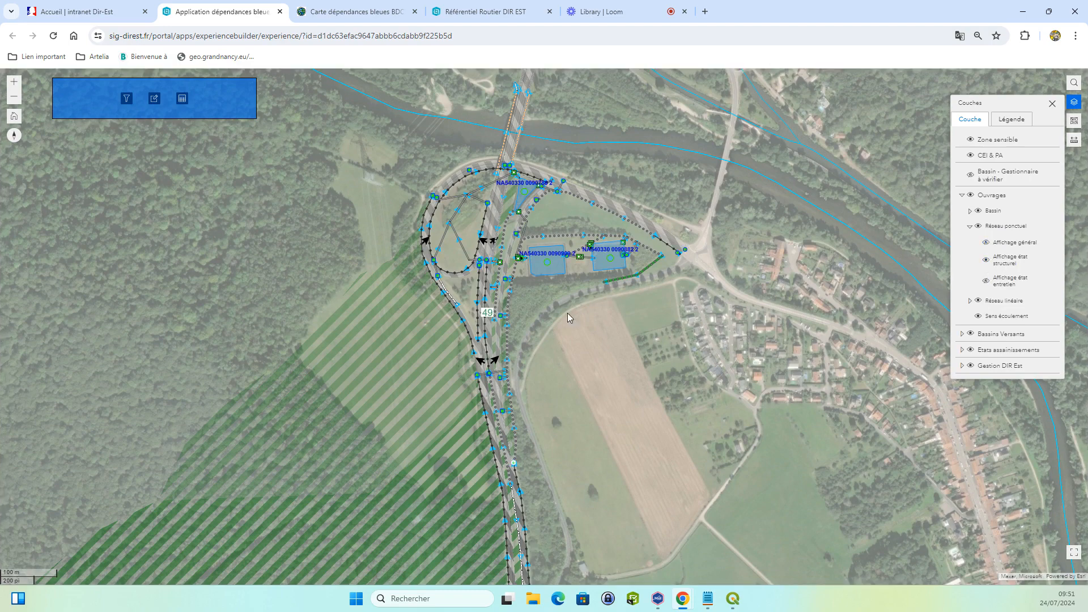
scroll(504, 245, "up", 2)
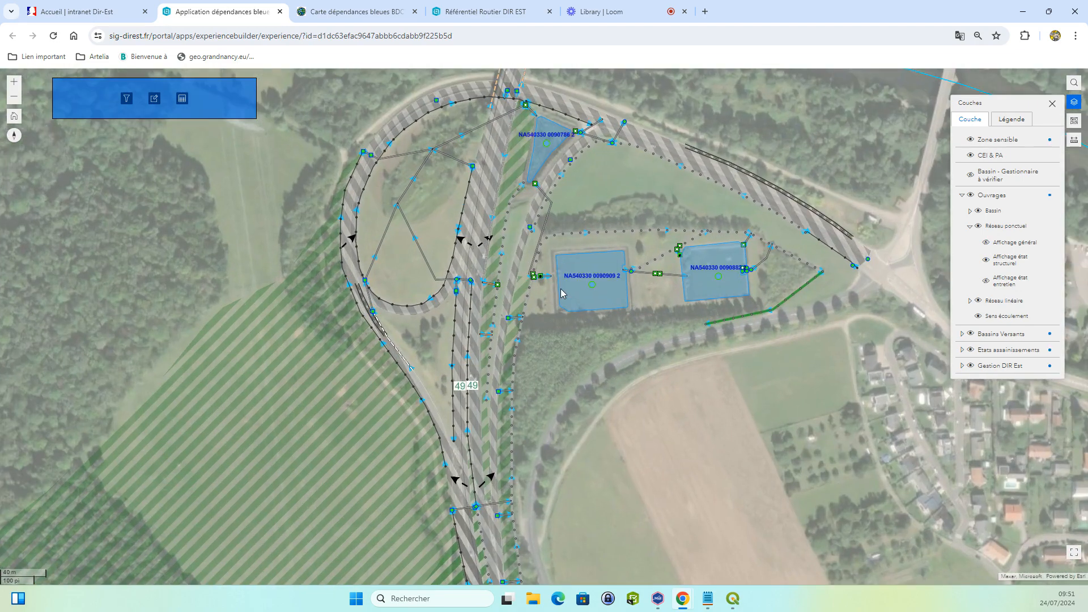
left_click_drag(545, 288, 551, 269)
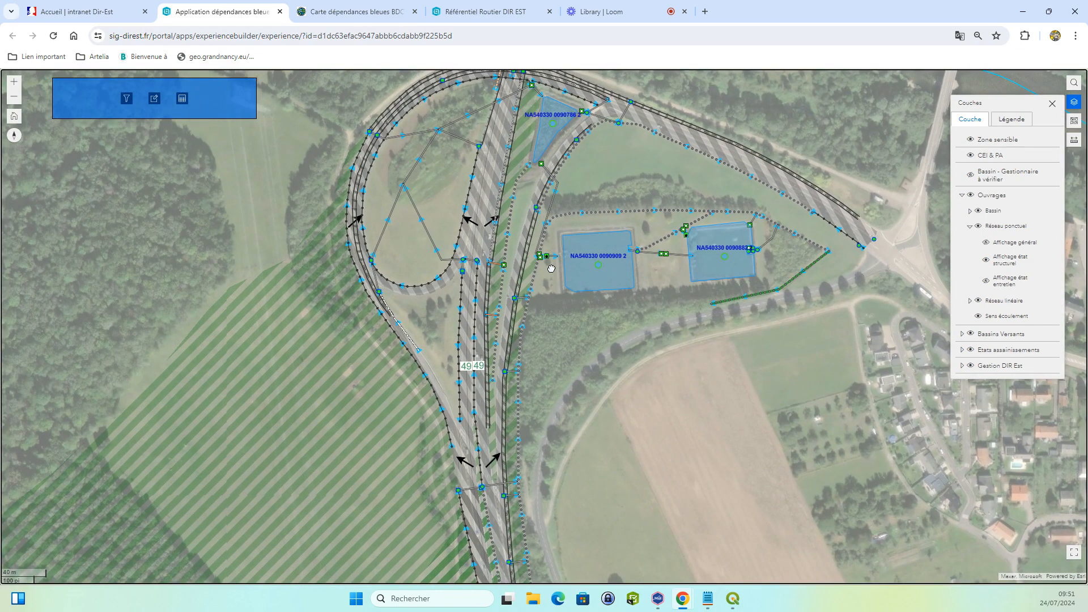
Step: Display the legend's Affichage état structurel section and compare its condition symbols with the point works around the marker 49 basins
left_click(1013, 118)
scroll(1000, 253, "down", 1)
scroll(1001, 253, "down", 3)
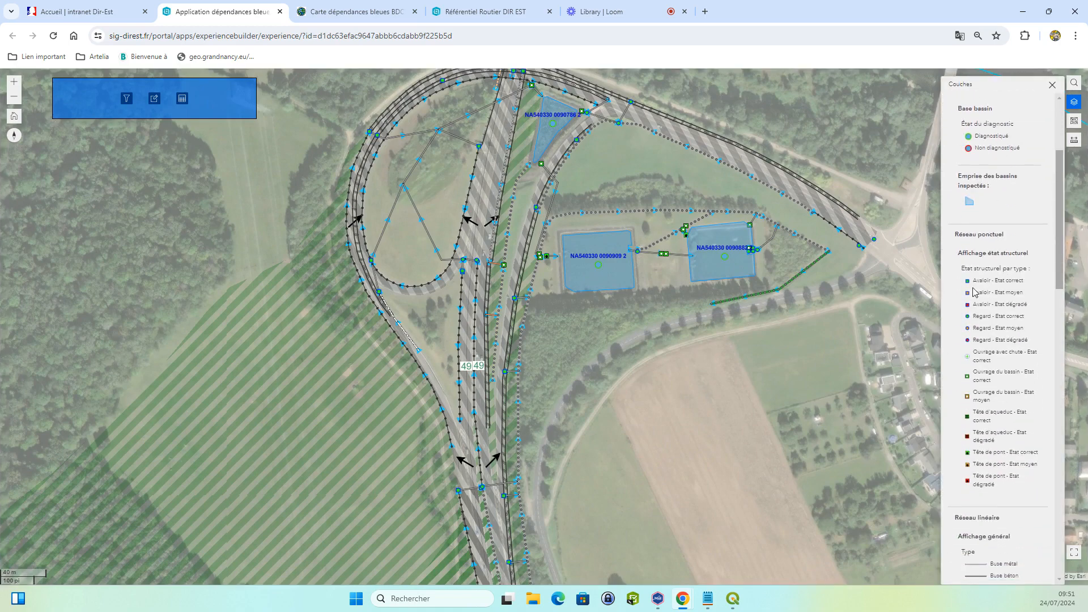
scroll(993, 299, "down", 1)
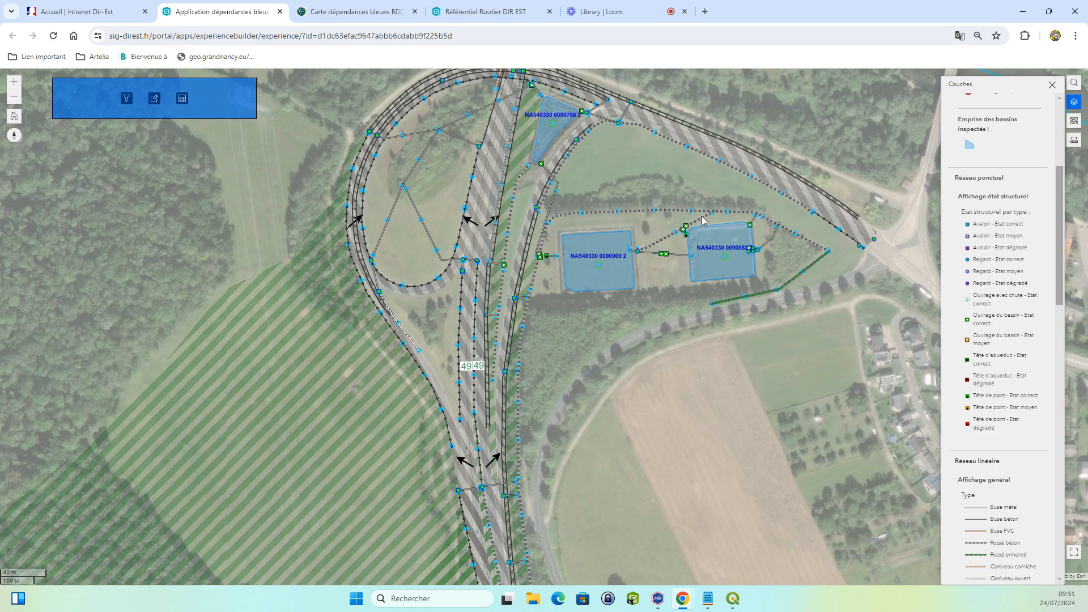
left_click_drag(640, 222, 684, 211)
left_click_drag(599, 255, 596, 261)
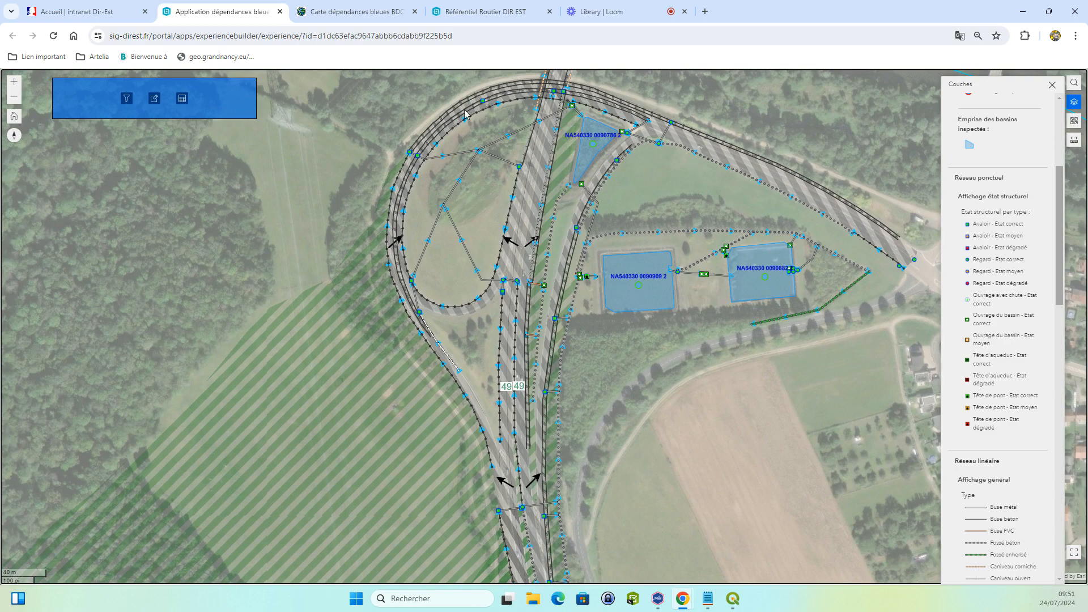
Step: Follow the road south from marker 49, examining the structural state of its point works as far as the next large roadside basin
key("Down")
key("Down")
key("Down")
key("Down")
key("Down")
key("Down")
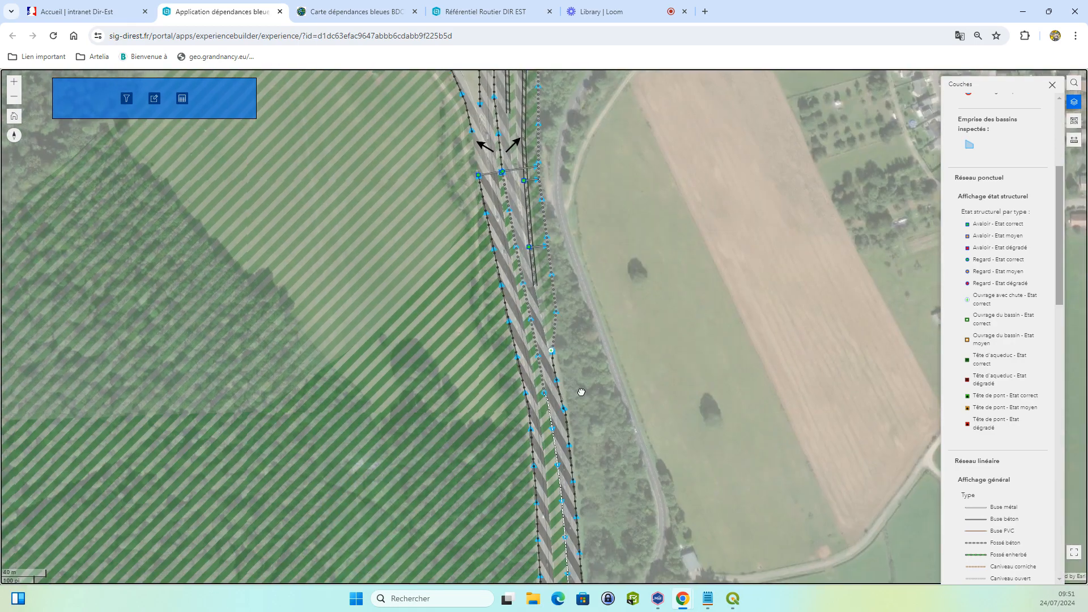
left_click_drag(582, 392, 544, 288)
left_click_drag(526, 358, 550, 216)
left_click_drag(587, 417, 553, 231)
left_click_drag(661, 467, 614, 412)
scroll(615, 475, "up", 1)
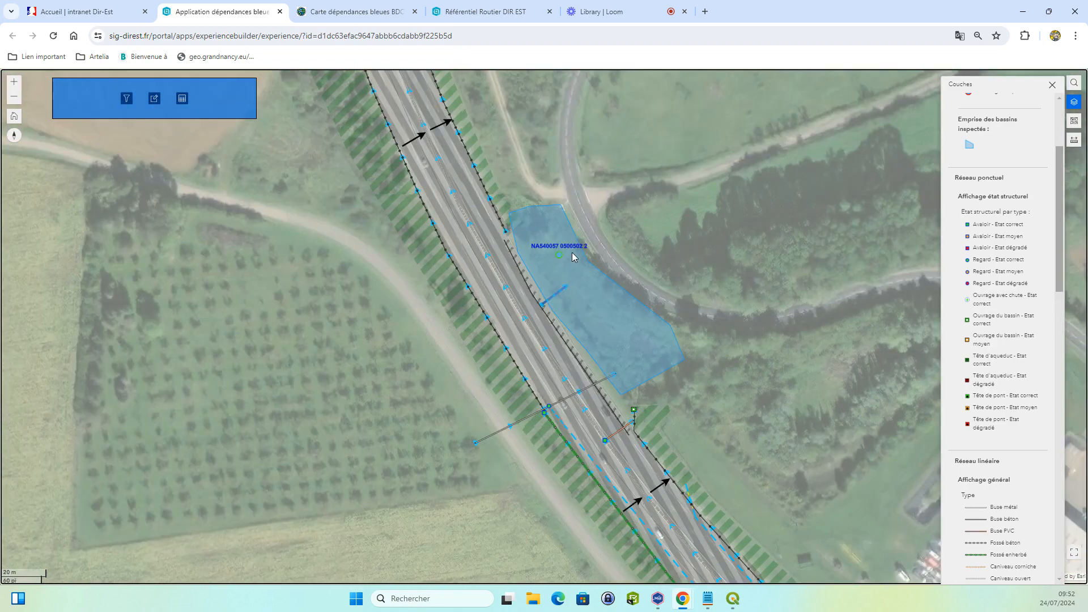
Step: Examine the structural state of the point works and road crossing beside the large roadside basin south of marker 50
left_click_drag(573, 258, 601, 468)
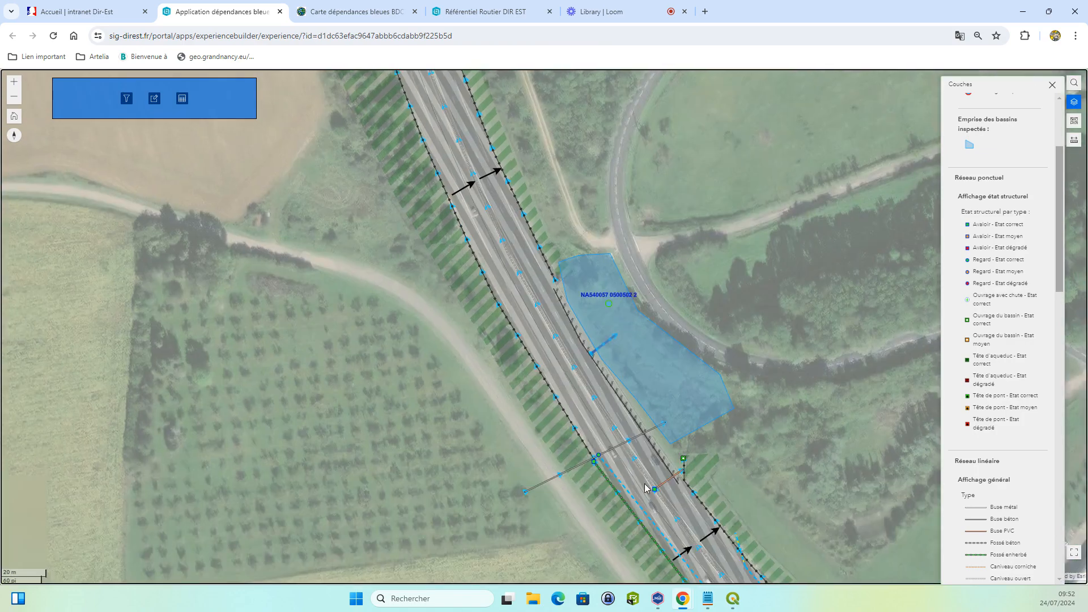
scroll(645, 484, "up", 1)
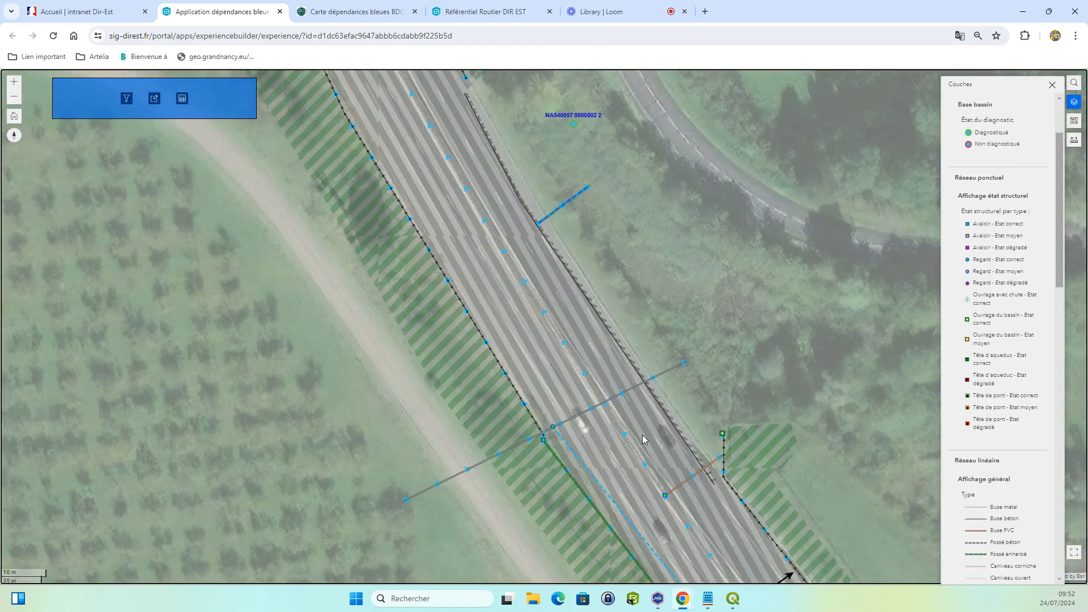
left_click_drag(586, 406, 575, 359)
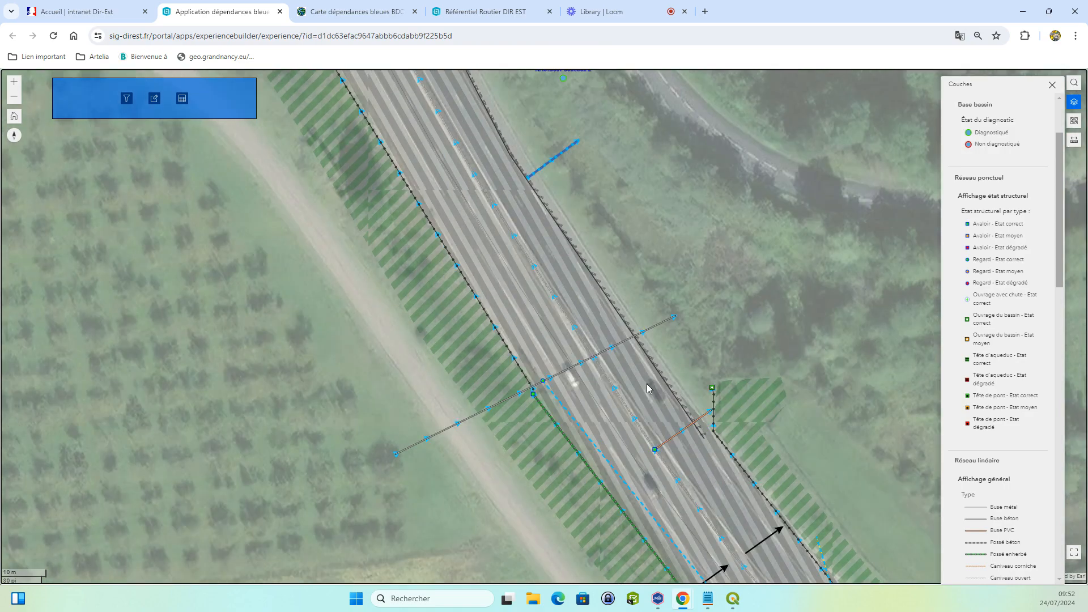
scroll(649, 388, "down", 1)
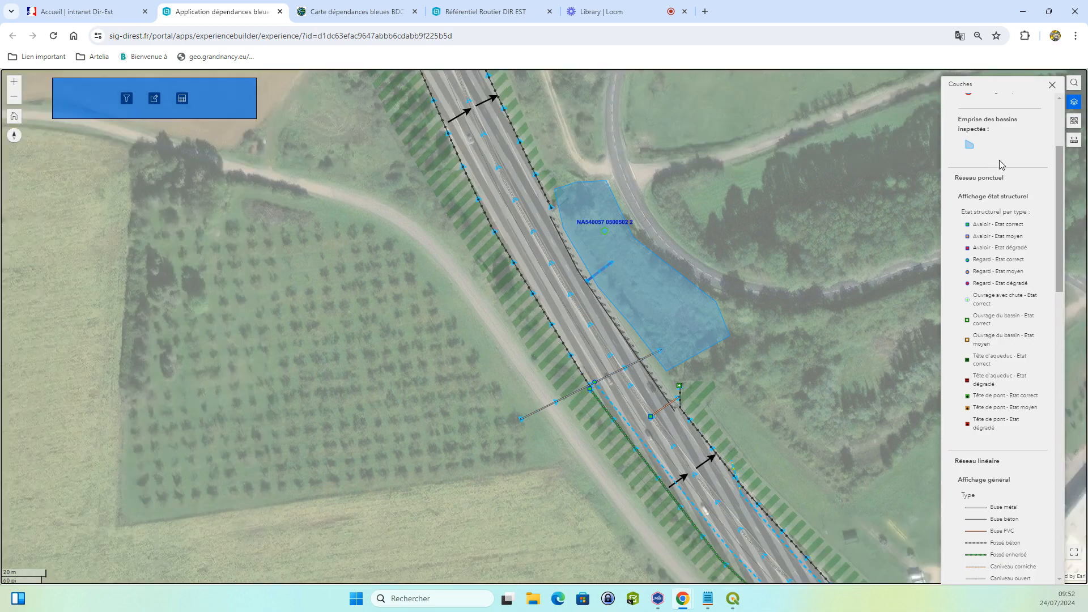
Step: Return to the layer list, expand Ouvrages and Réseau ponctuel, and show the Affichage état entretien layer
left_click(1053, 85)
left_click(1074, 102)
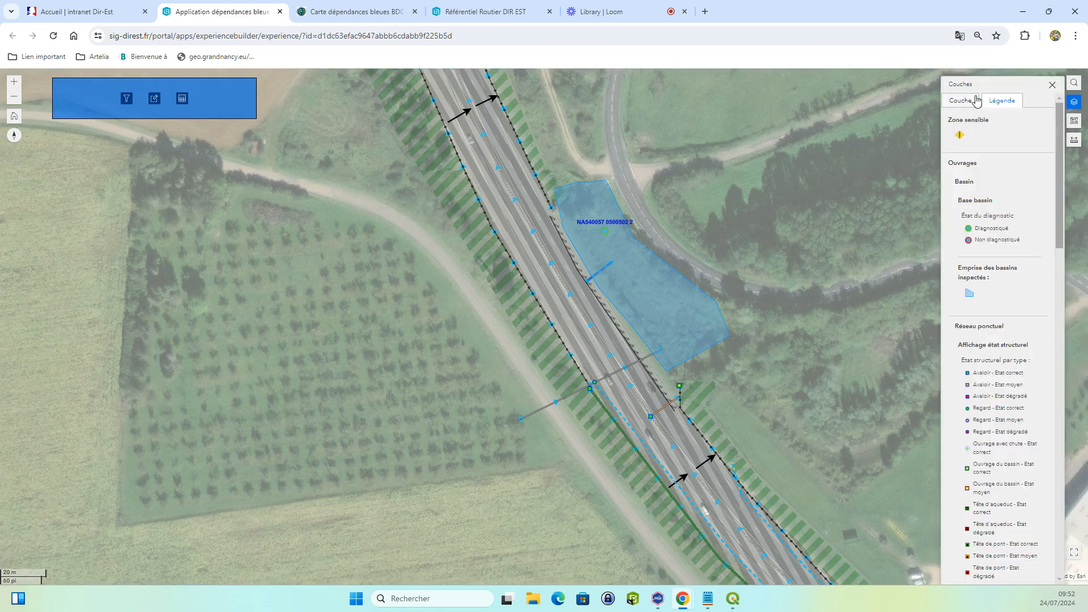
left_click(976, 100)
left_click(963, 211)
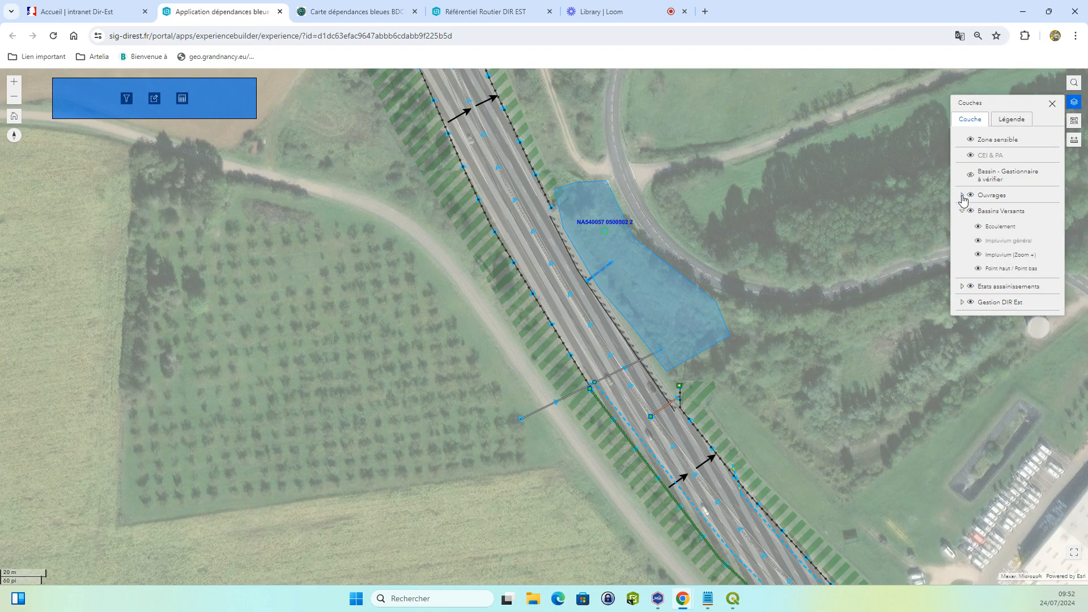
left_click(962, 195)
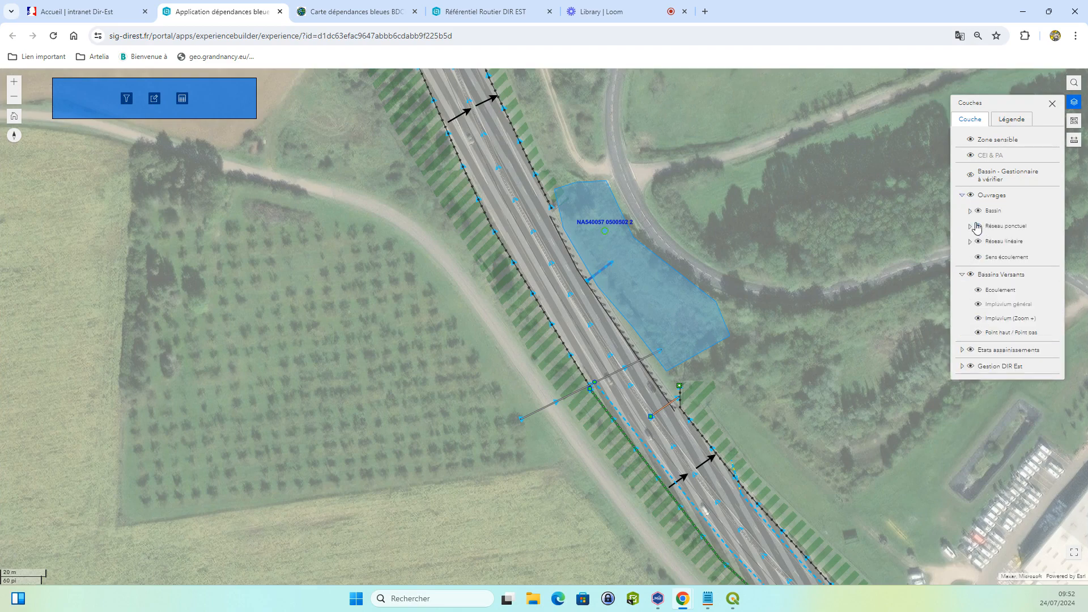
left_click(970, 227)
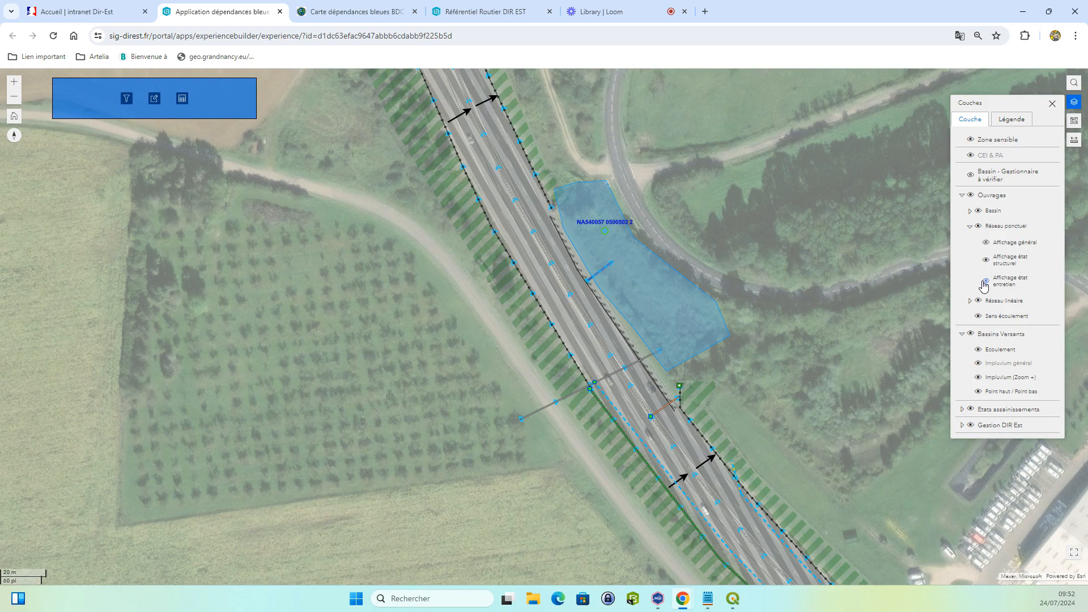
Step: Follow the road north from the large roadside basin to the yellow-ringed point works along the carriageway edge
left_click_drag(641, 272, 609, 323)
left_click_drag(518, 122, 510, 335)
left_click_drag(513, 187, 510, 340)
left_click_drag(513, 239, 515, 376)
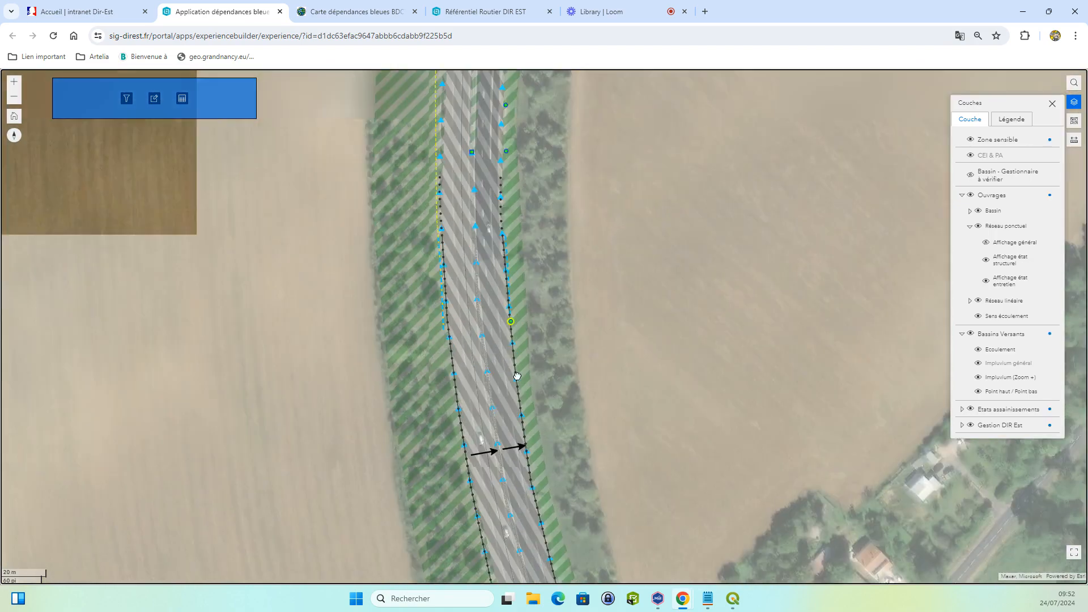
left_click_drag(524, 319, 528, 412)
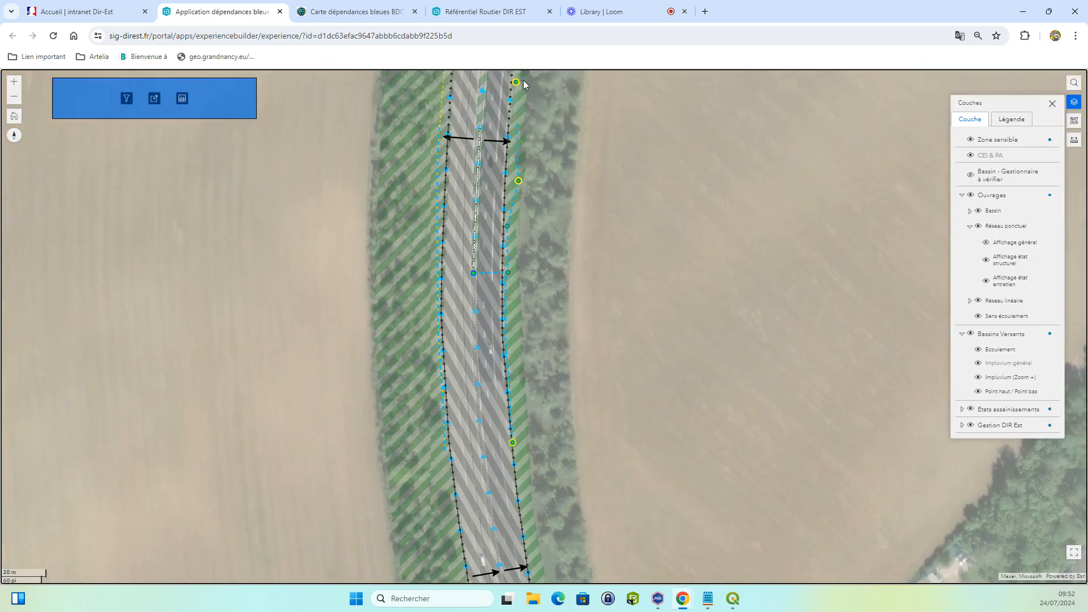
left_click_drag(522, 95, 526, 117)
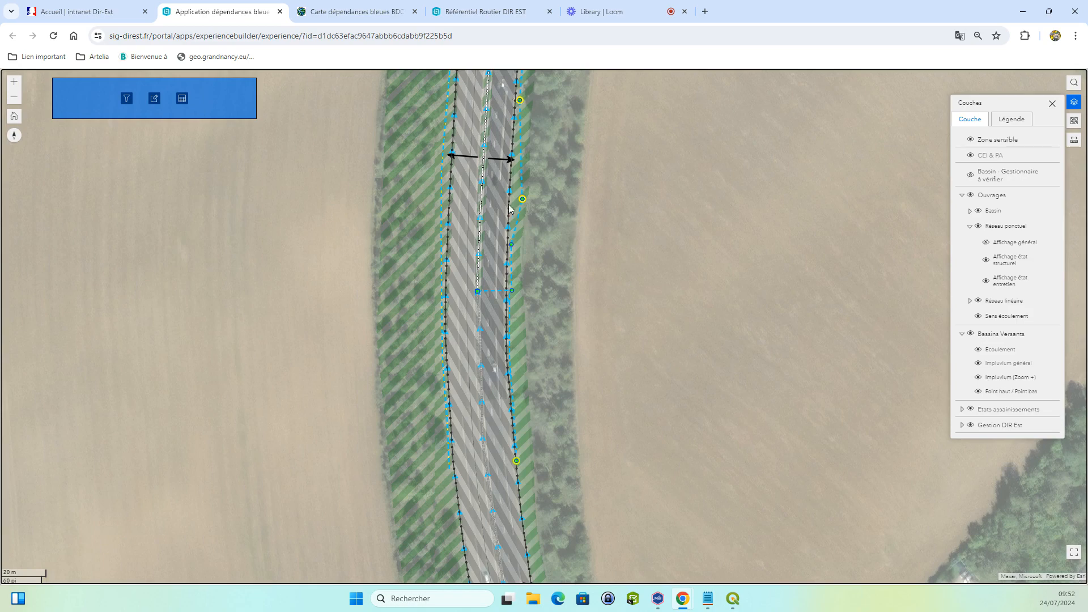
Step: Display the legend's Affichage état entretien section and compare its maintenance symbols with the yellow-ringed works along the road
left_click(1004, 120)
scroll(991, 243, "down", 10)
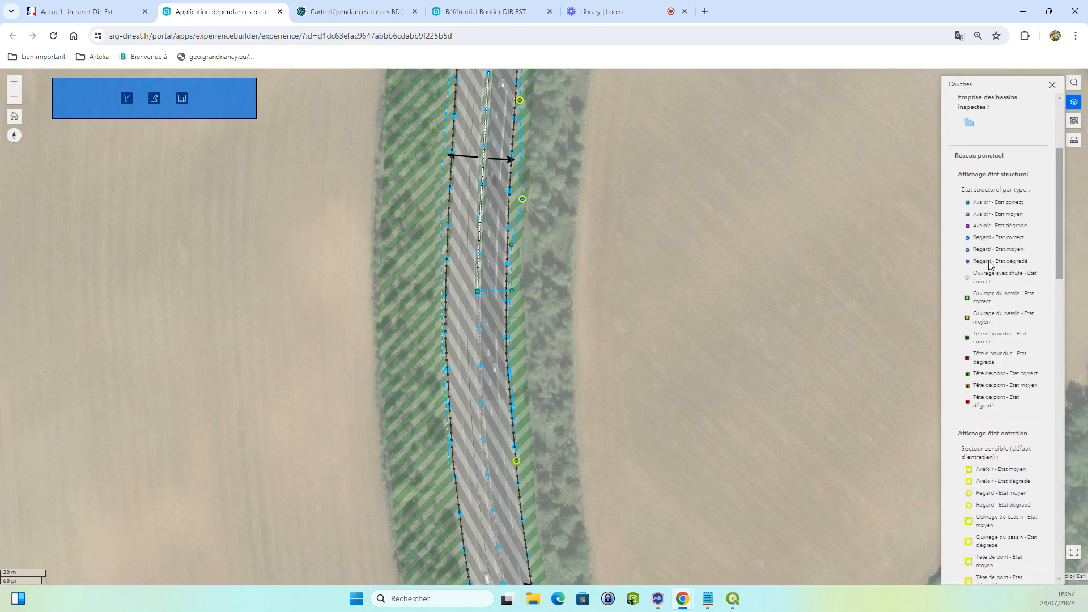
left_click_drag(663, 387, 619, 377)
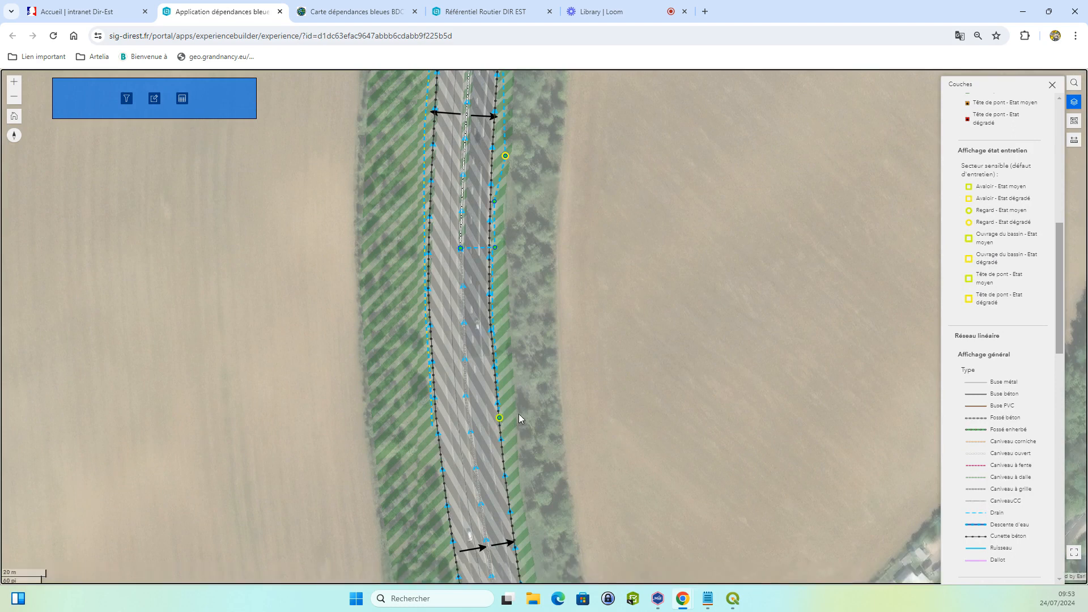
left_click_drag(519, 414, 510, 438)
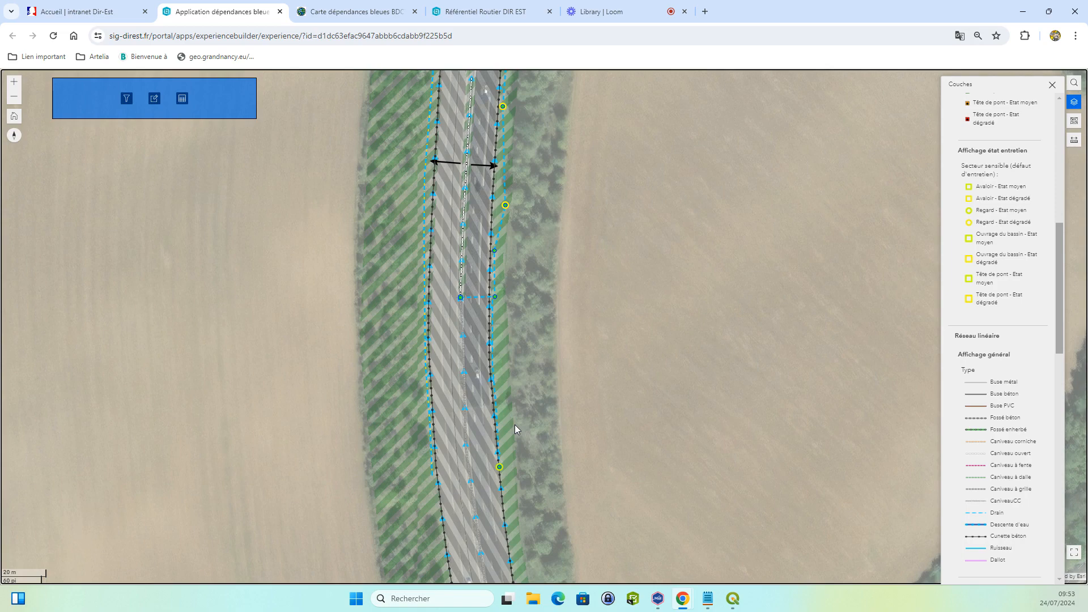
left_click_drag(528, 362, 527, 396)
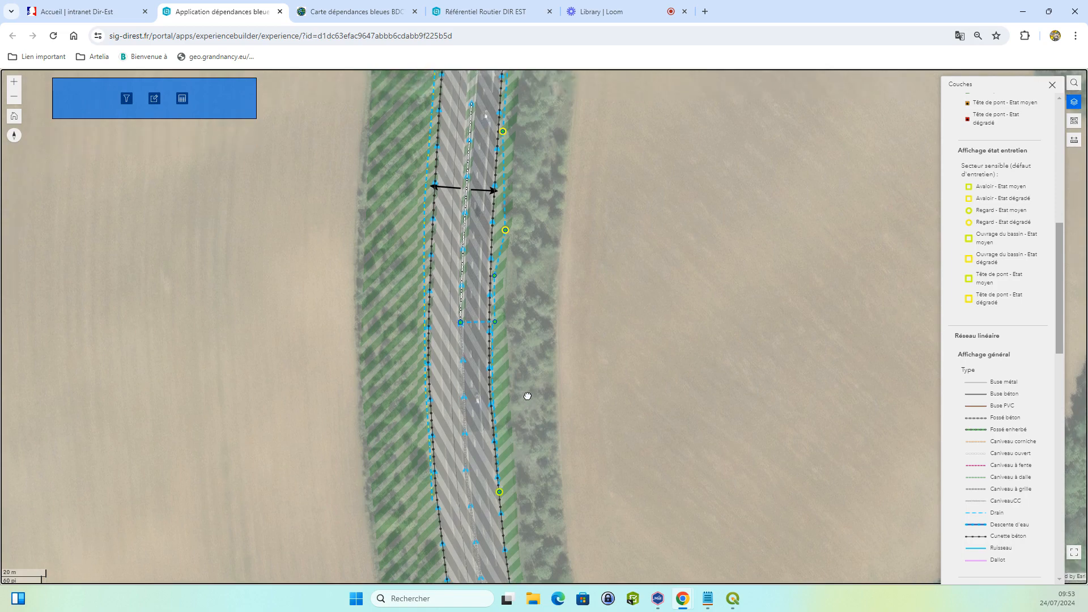
left_click_drag(483, 238, 489, 273)
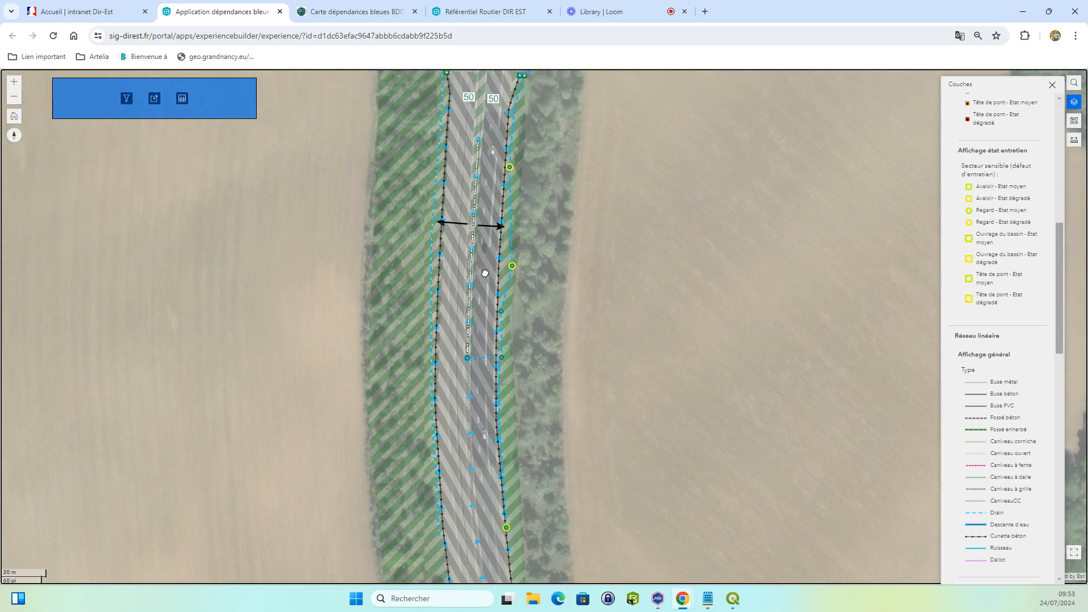
left_click_drag(552, 201, 539, 170)
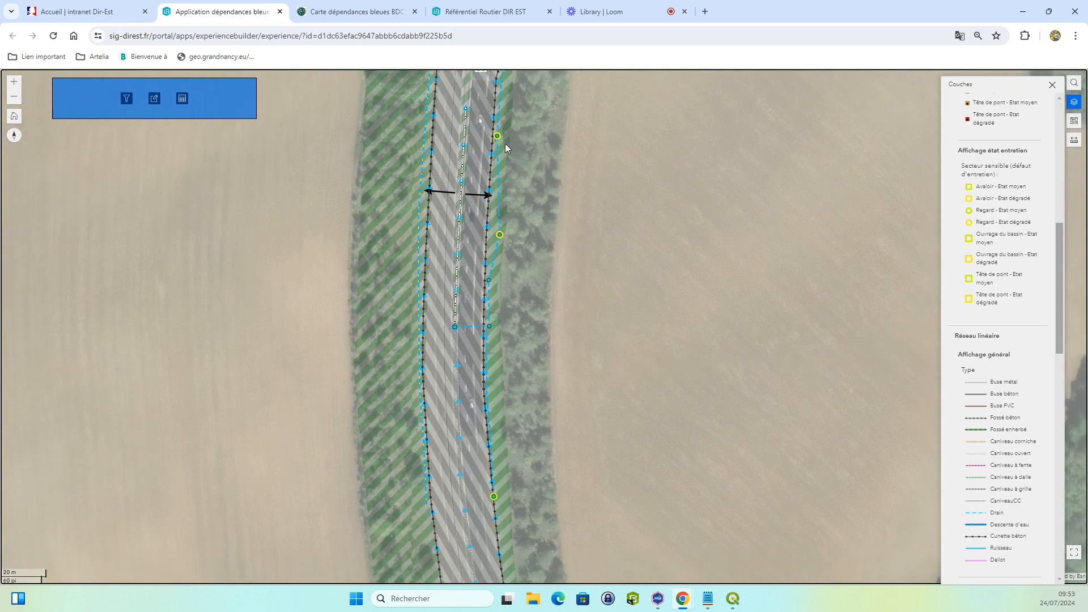
left_click_drag(495, 180, 492, 162)
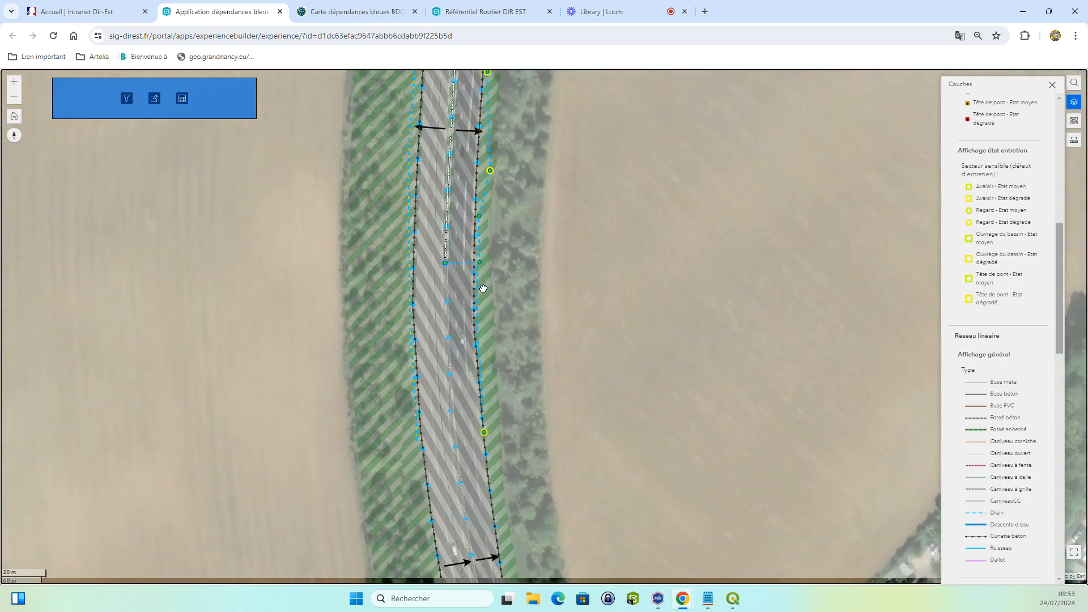
Step: Continue north along the road, examining the maintenance state of the works as far as the two basins at marker 50
left_click_drag(484, 290, 514, 362)
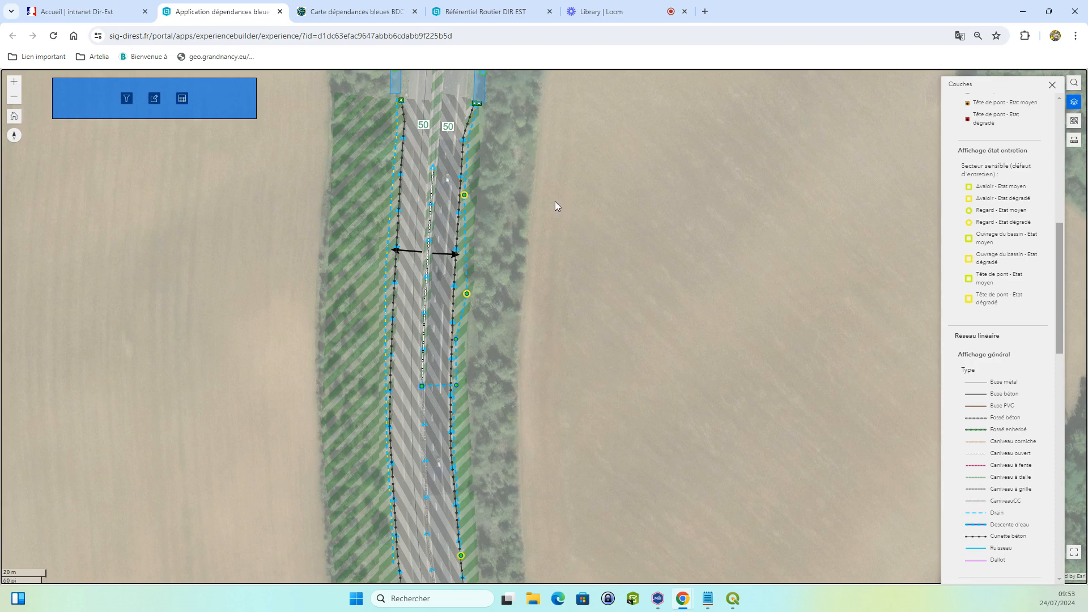
left_click_drag(556, 204, 502, 388)
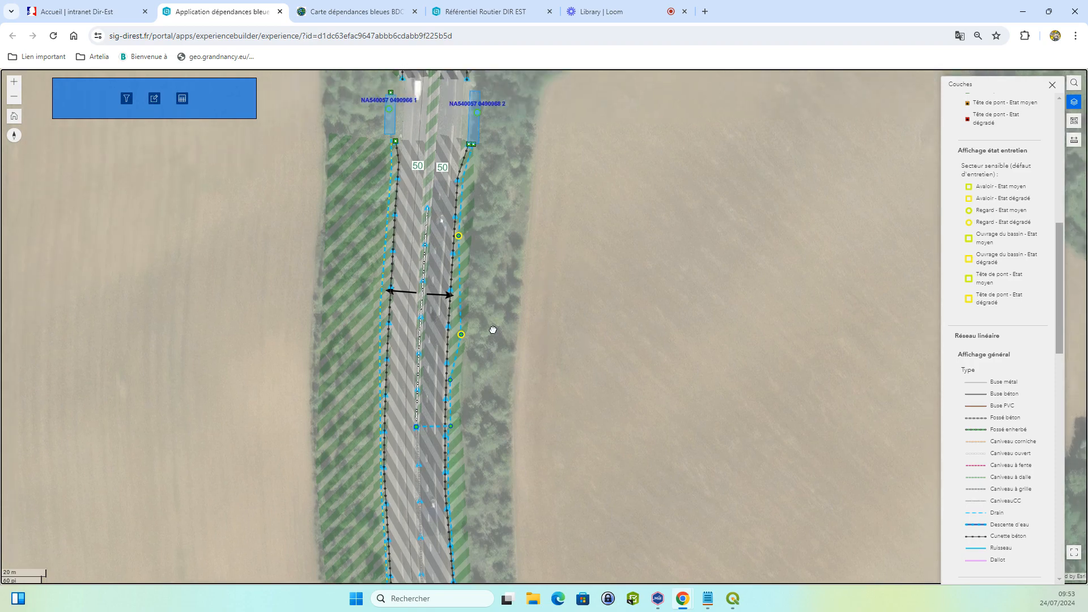
left_click_drag(493, 330, 492, 397)
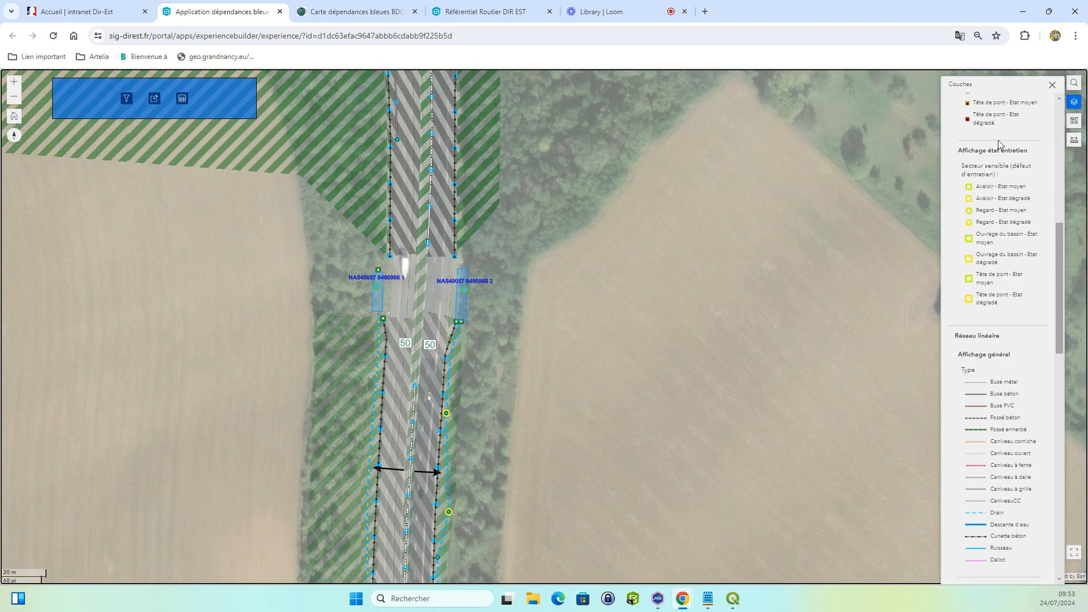
Step: In the Réseau linéaire subgroup of Ouvrages, hide Affichage général and show Affichage état structurel
left_click(1079, 104)
left_click(1078, 104)
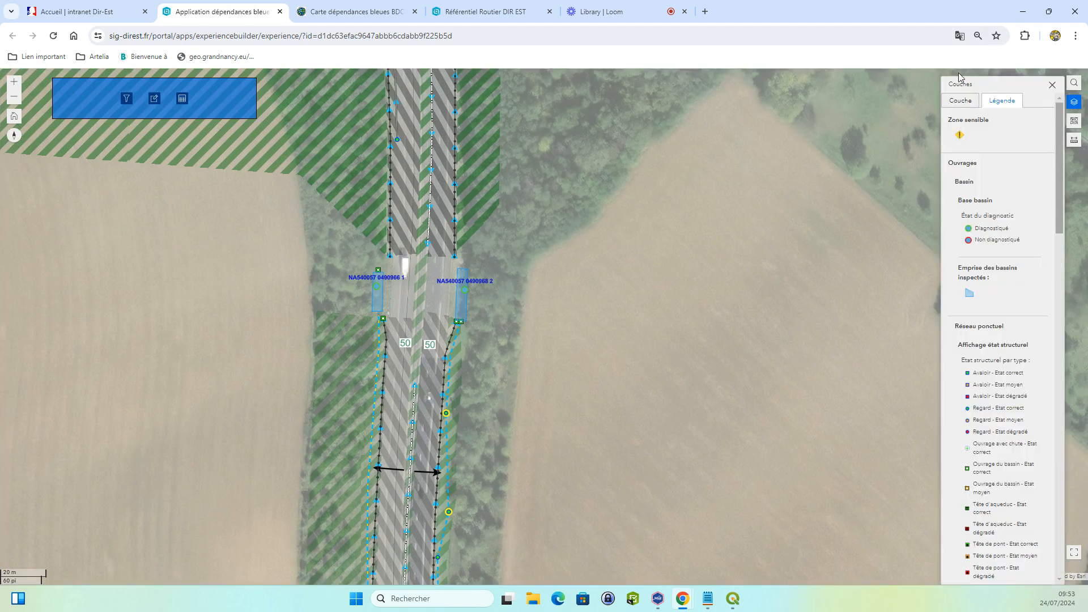
left_click(963, 101)
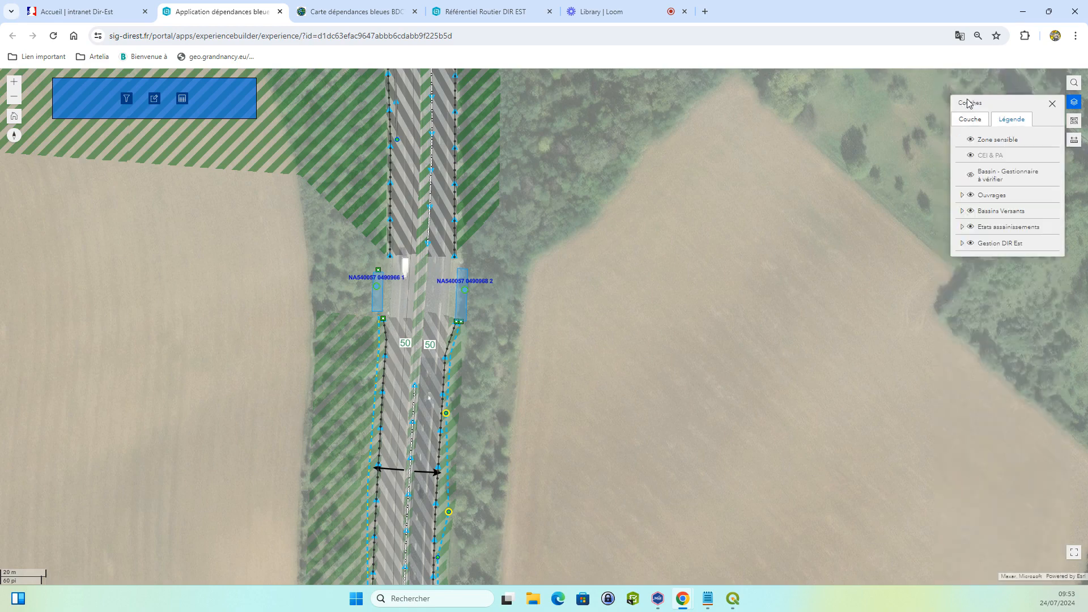
left_click(962, 212)
left_click(962, 195)
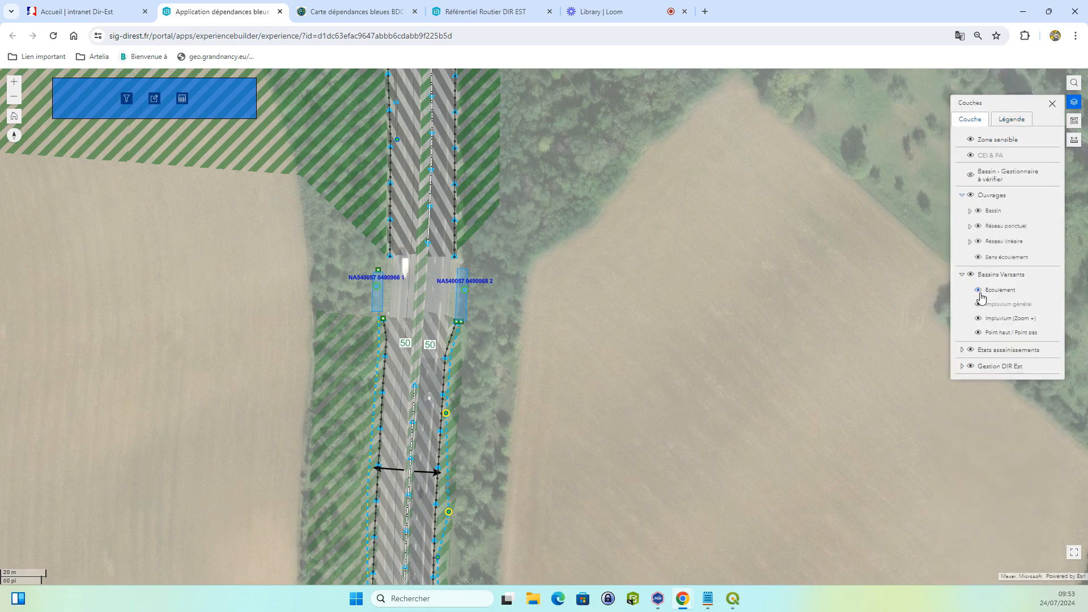
left_click(969, 242)
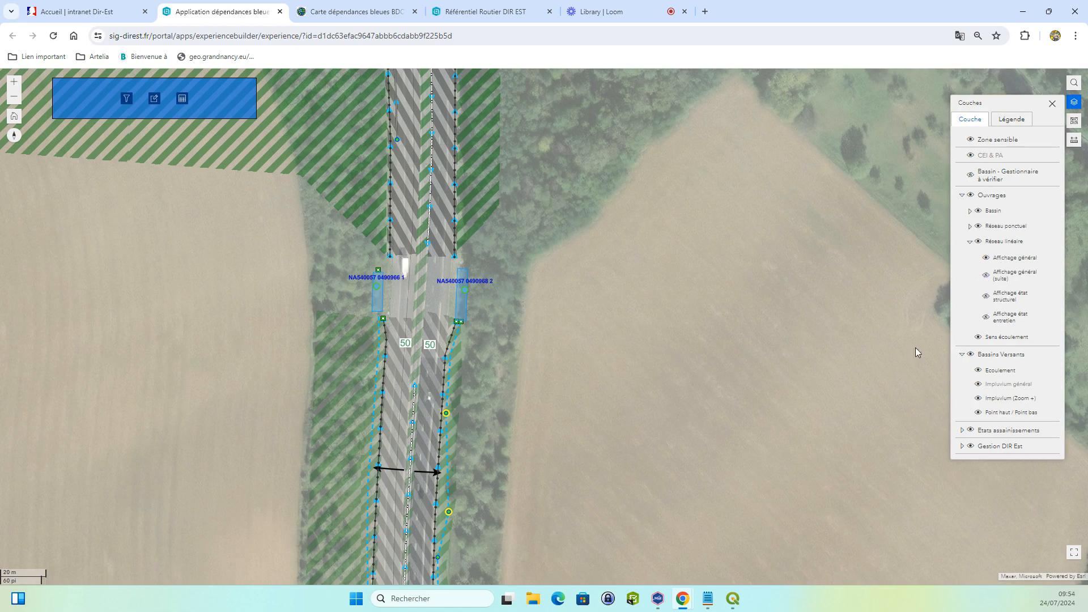
left_click(986, 259)
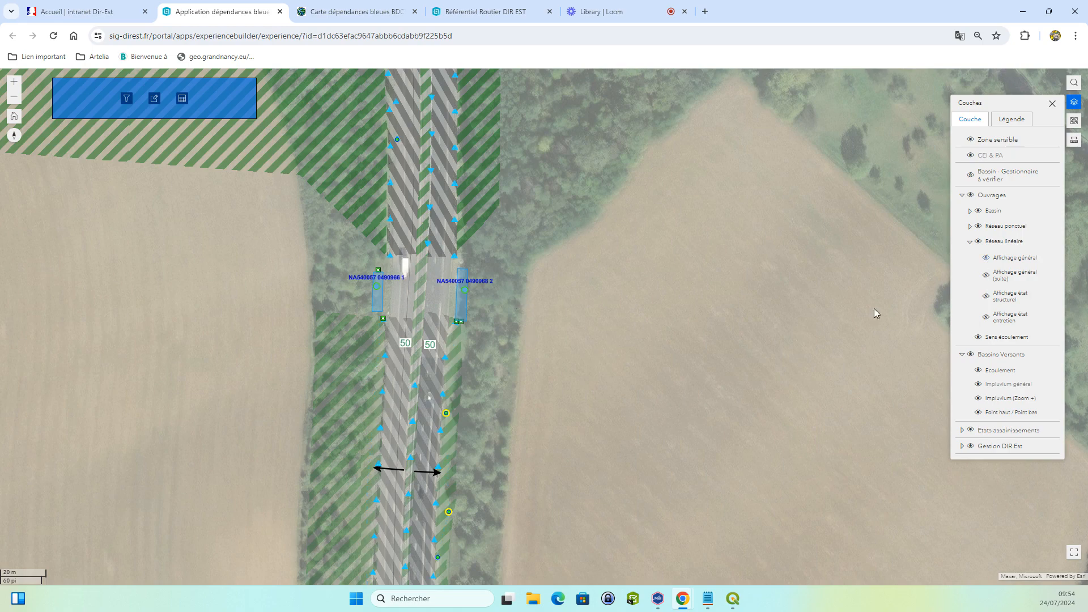
left_click(986, 301)
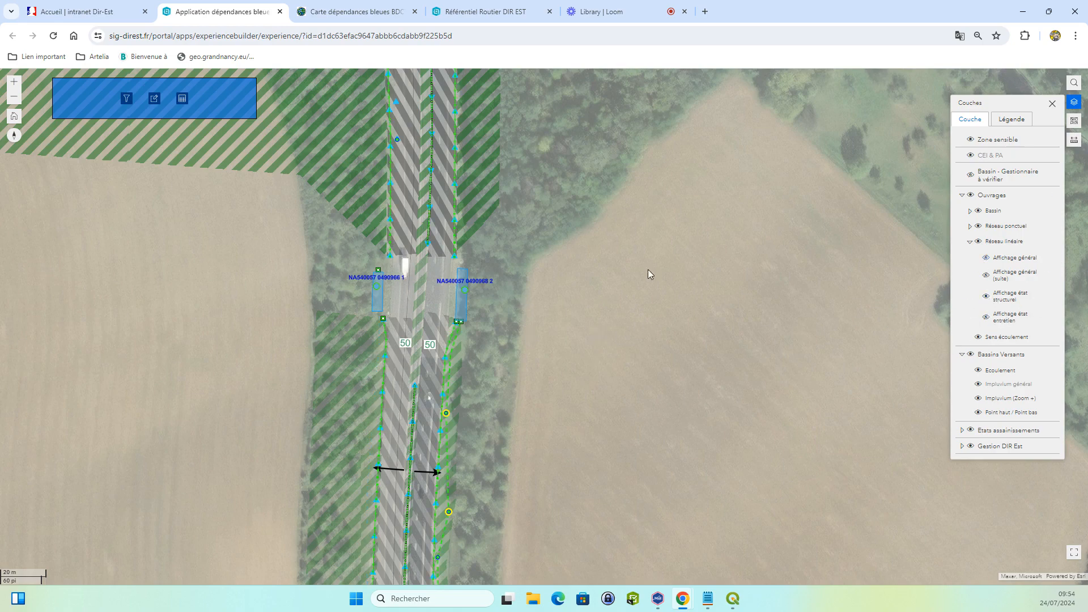
Step: Follow the road north from marker 50 to the interchange basins at marker 49, examining the structural state of the linear network
key("Up")
key("Up")
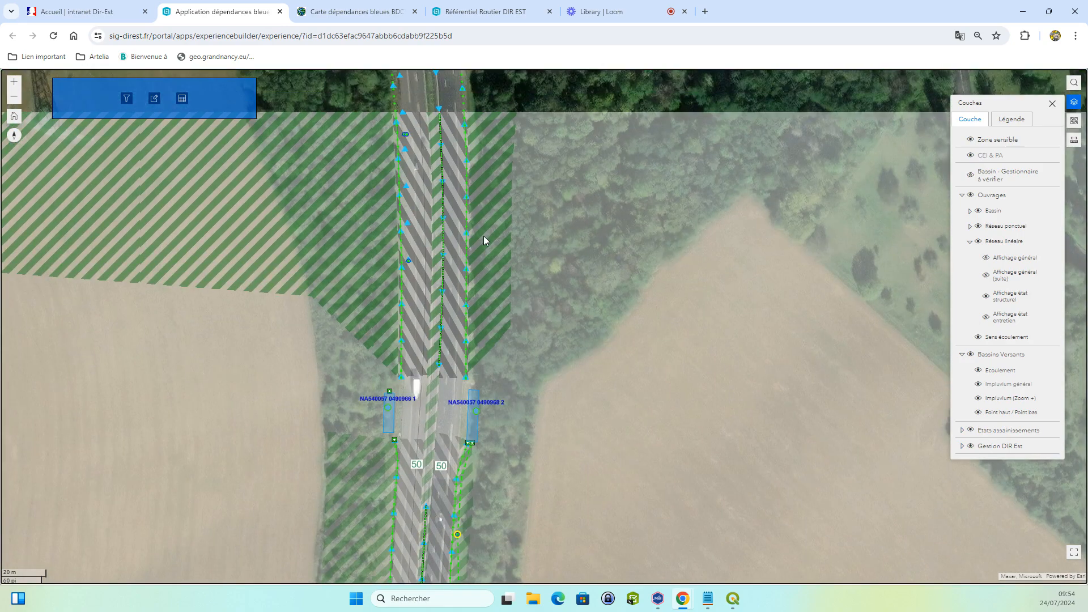
key("Up")
left_click_drag(493, 244, 494, 253)
left_click_drag(465, 144, 468, 324)
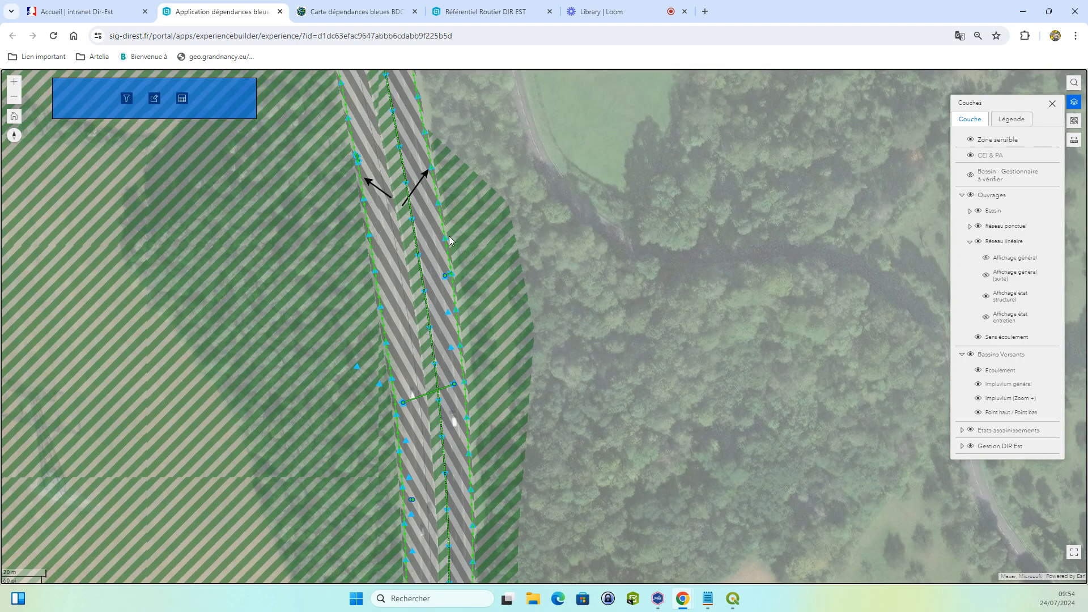
left_click_drag(487, 213, 515, 337)
left_click_drag(450, 231, 452, 498)
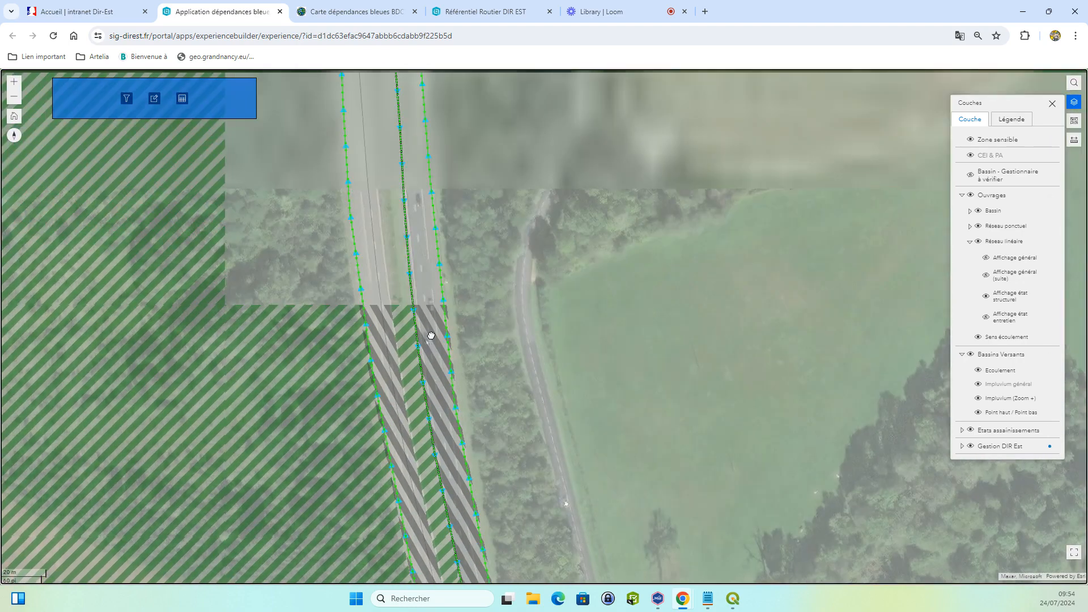
left_click_drag(433, 567, 434, 372)
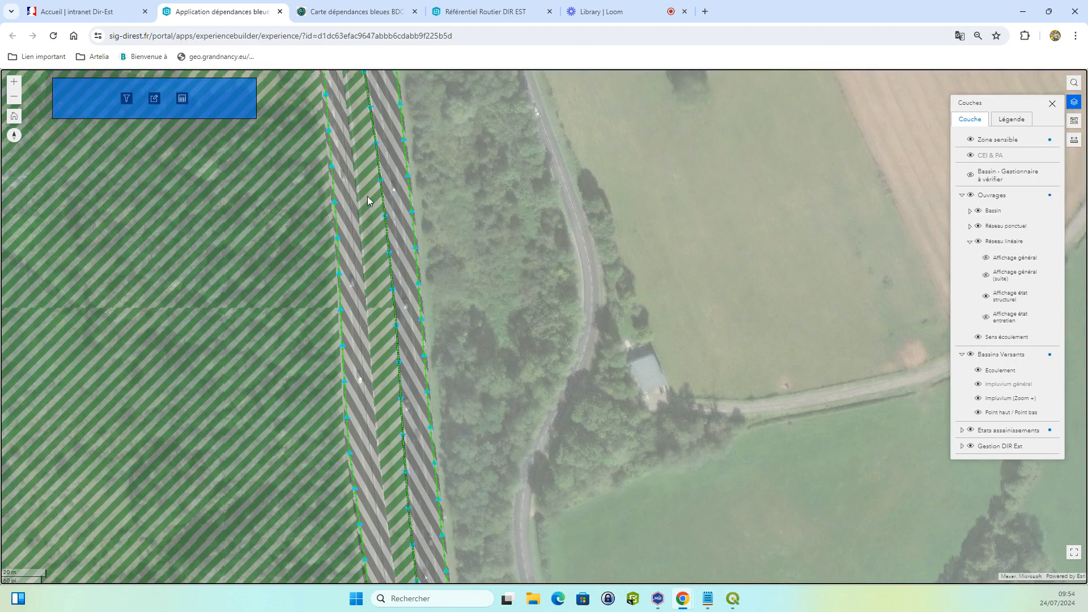
left_click_drag(379, 185, 381, 326)
left_click_drag(381, 178, 437, 371)
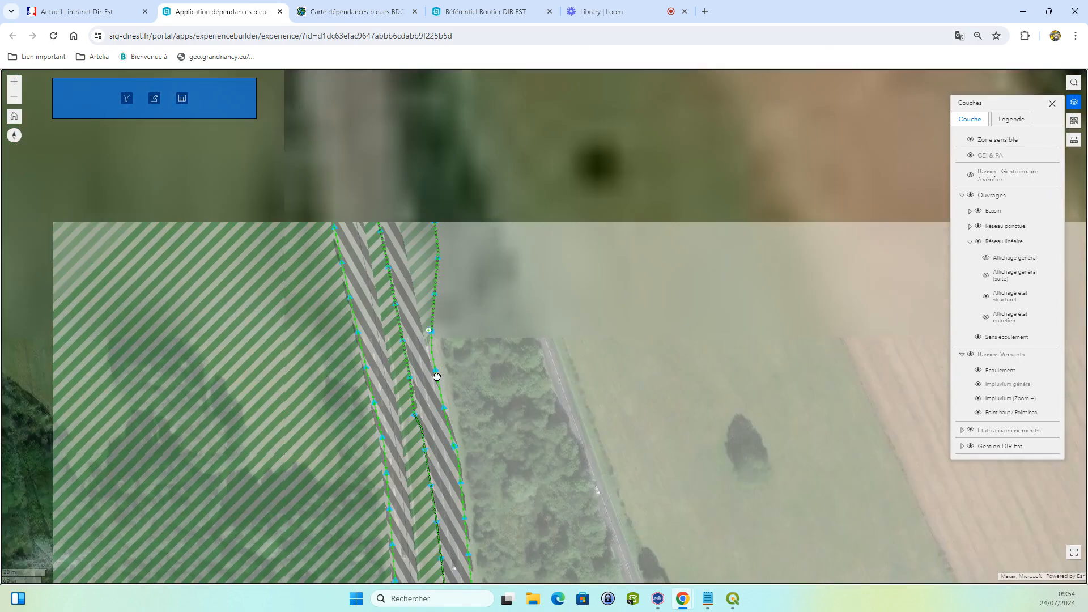
mouse_move(437, 224)
left_mouse_down()
mouse_move(423, 396)
mouse_move(403, 325)
mouse_move(365, 355)
left_mouse_up()
mouse_move(355, 261)
left_mouse_down()
mouse_move(391, 342)
mouse_move(354, 363)
mouse_move(335, 399)
mouse_move(272, 458)
mouse_move(488, 468)
mouse_move(500, 393)
left_mouse_up()
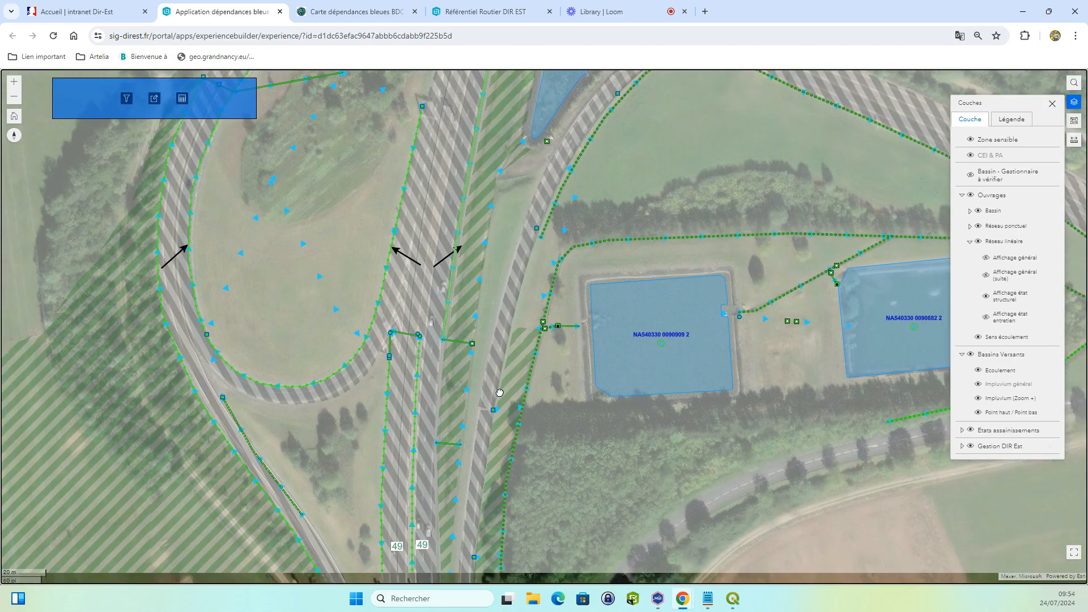
Step: Open the attributes of the OuvrageBassin beside the road, at the end of the short crossing pipe north of marker 49
left_click(478, 351)
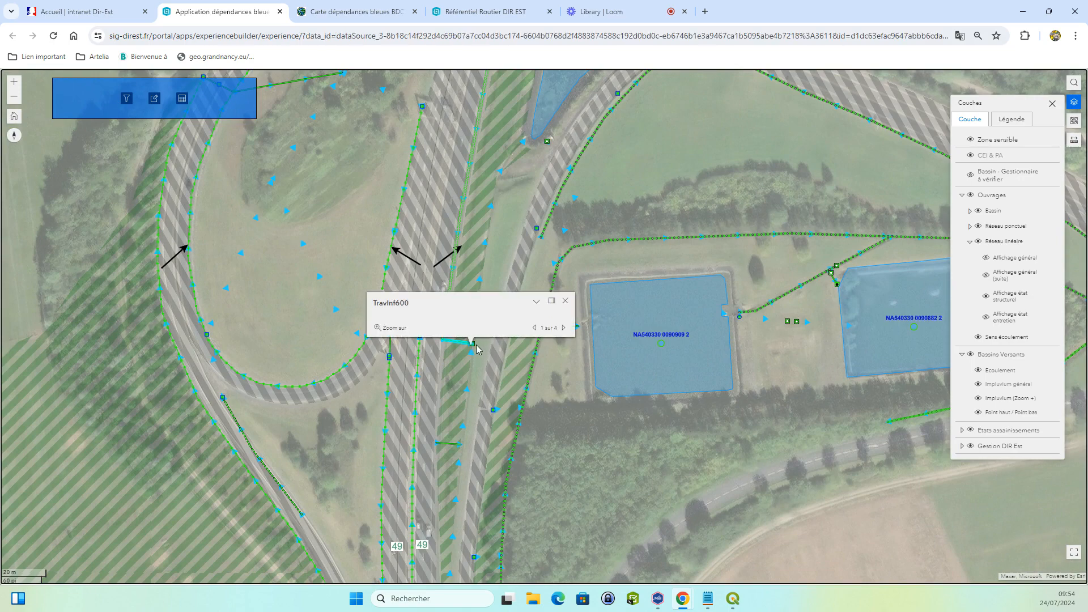
left_click(475, 346)
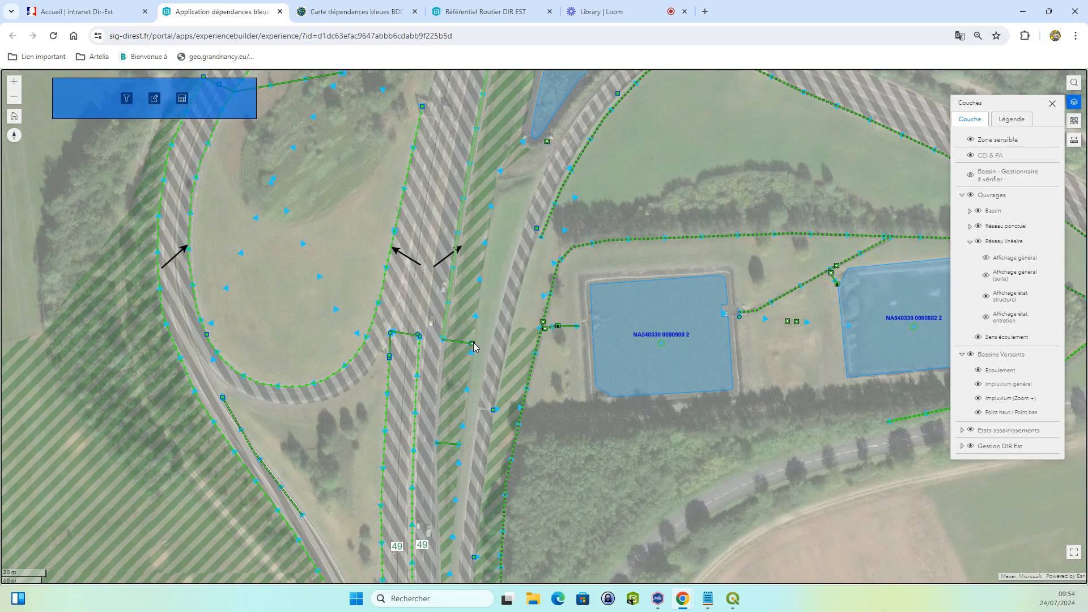
left_click(563, 328)
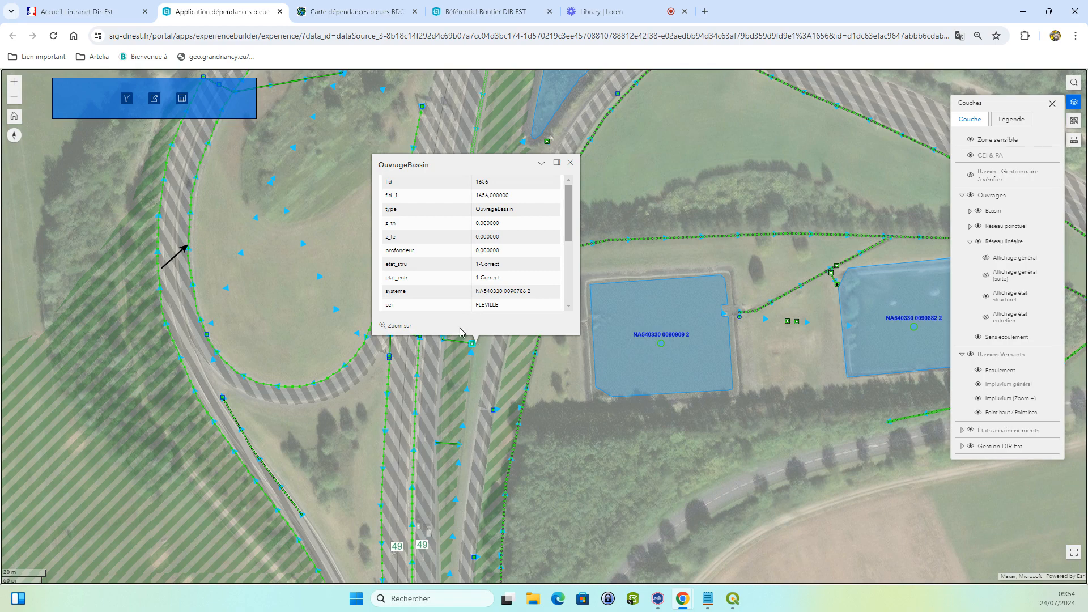
Step: Read through the full attribute record of the CunetteBeton channel along the inside of the interchange loop, then close it
left_click(342, 374)
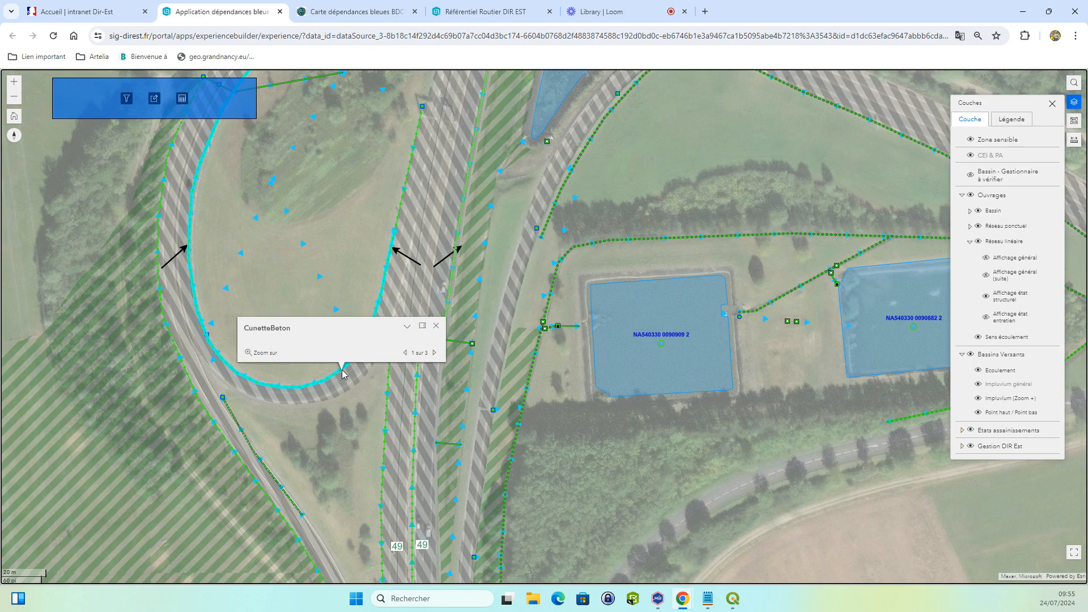
left_click(434, 353)
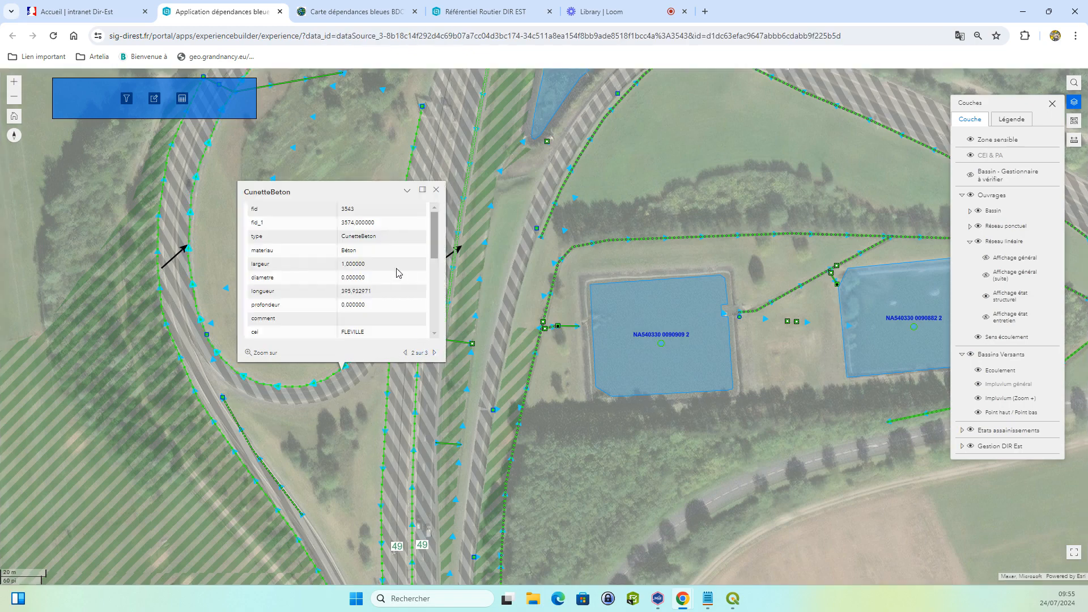
scroll(396, 278, "down", 3)
scroll(387, 292, "down", 1)
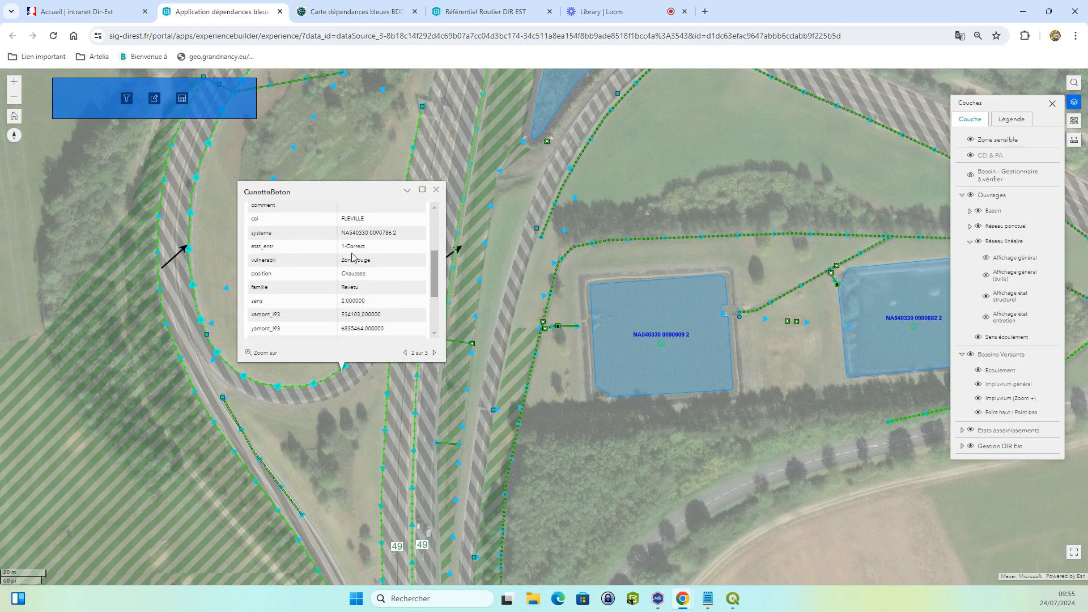
scroll(353, 258, "down", 2)
scroll(353, 258, "up", 5)
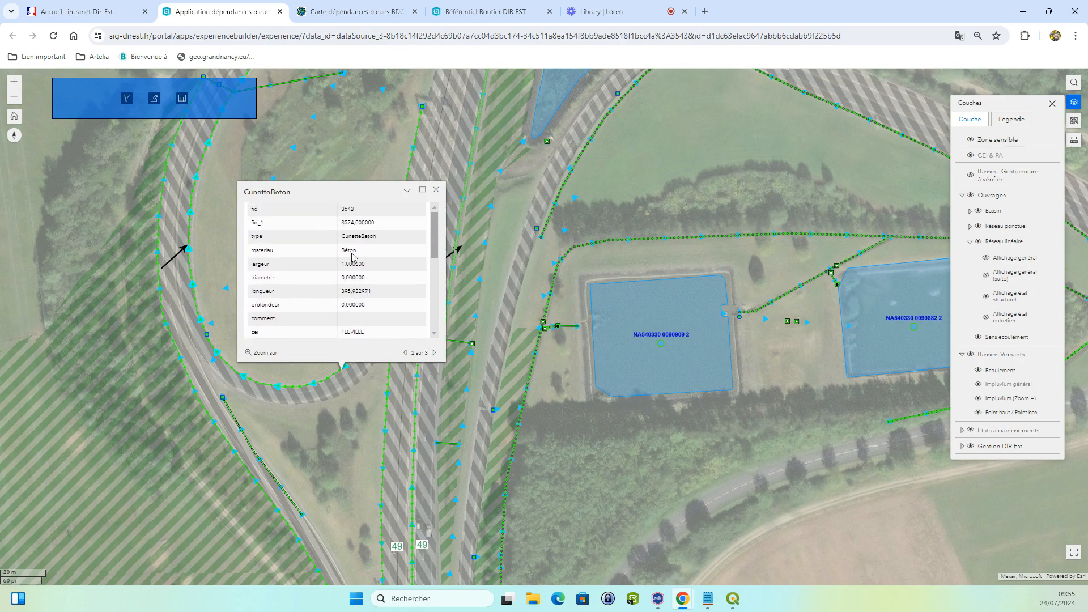
scroll(342, 299, "down", 3)
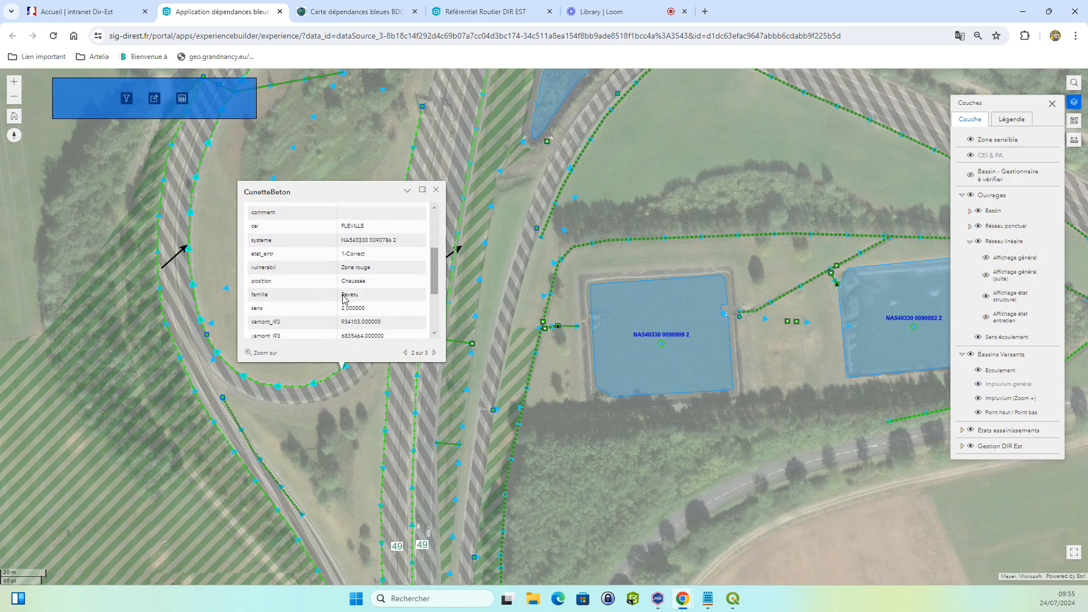
scroll(343, 299, "down", 3)
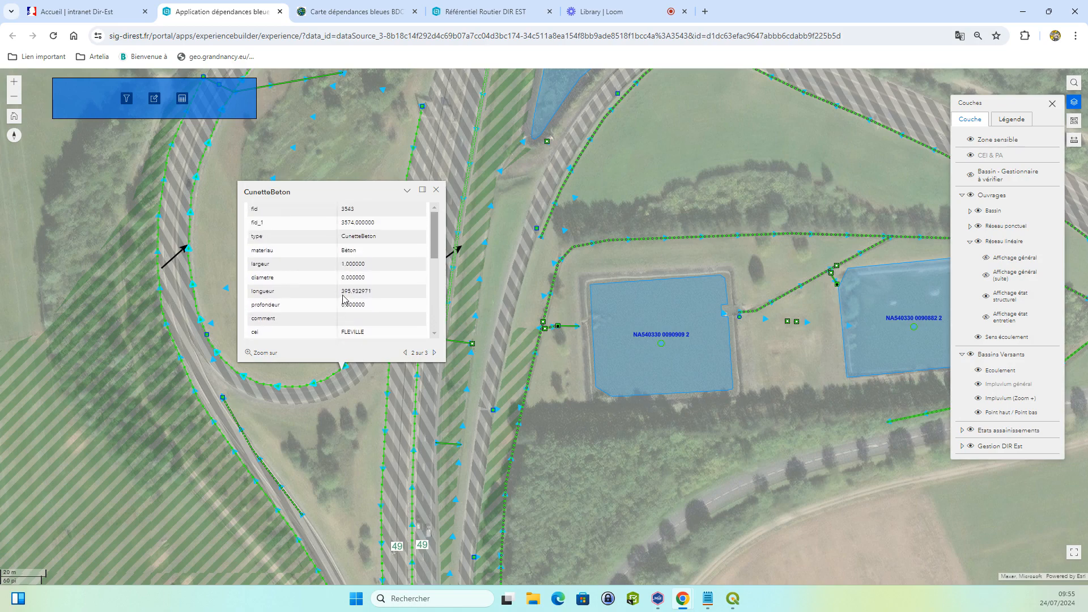
left_click(436, 190)
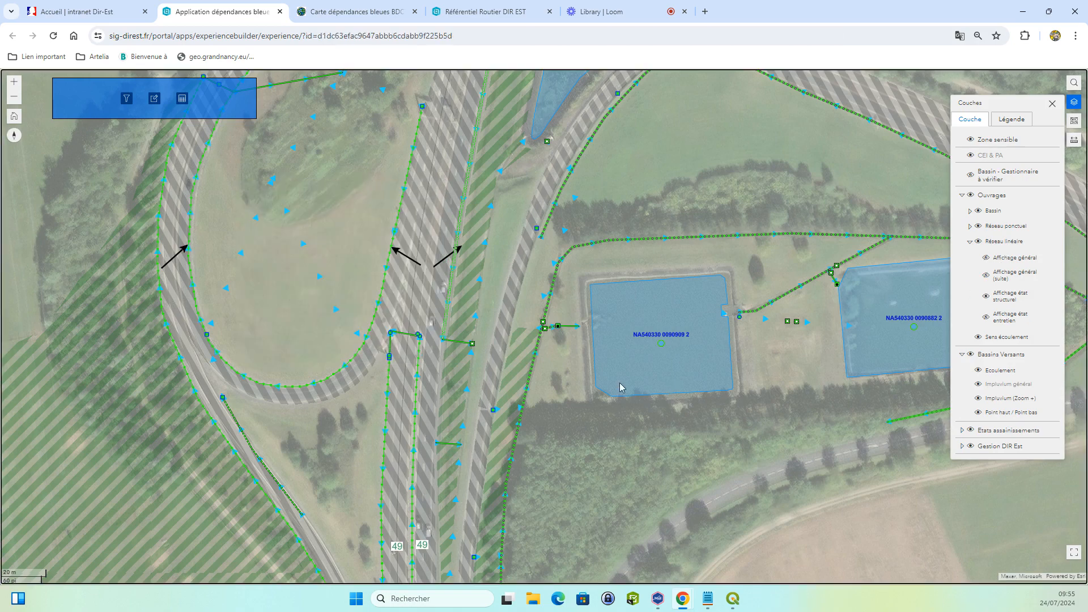
Step: Show Affichage état entretien for Réseau linéaire and examine the network's maintenance state around the interchange basins
left_click_drag(534, 310, 496, 231)
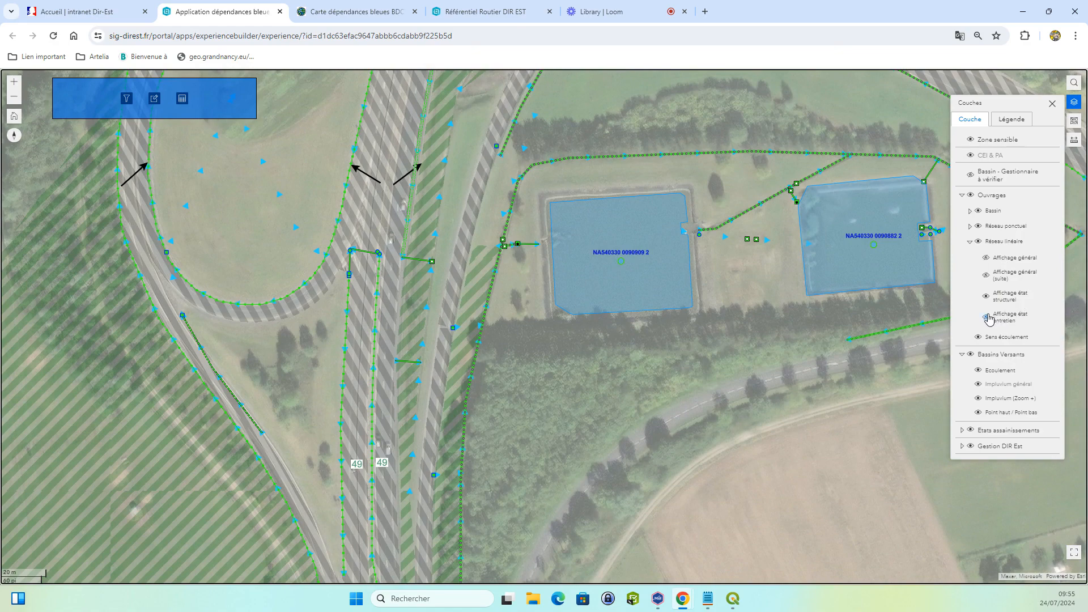
scroll(441, 377, "down", 2)
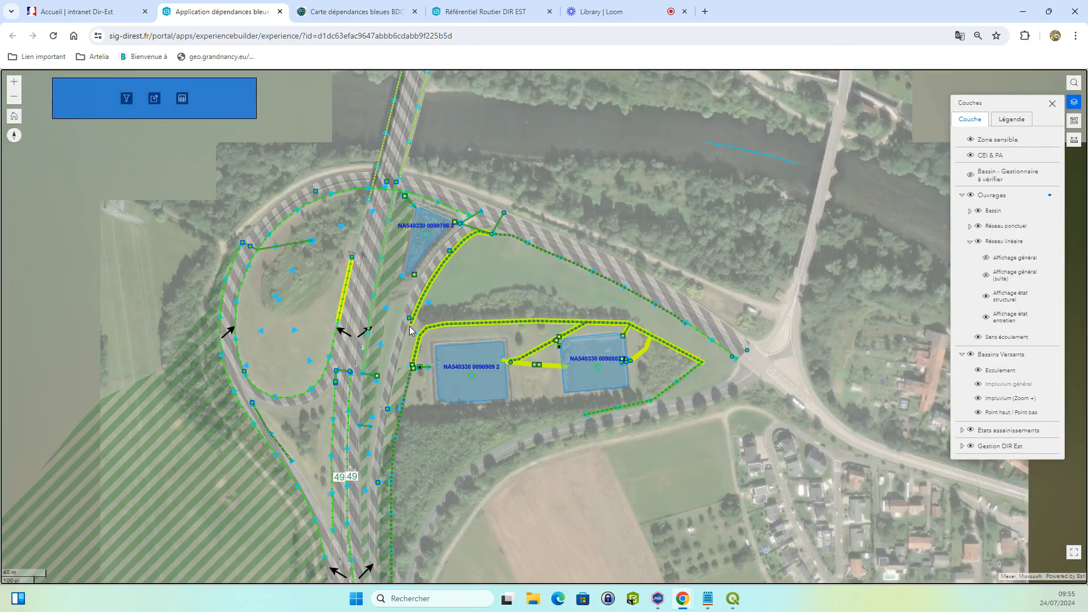
scroll(446, 302, "up", 1)
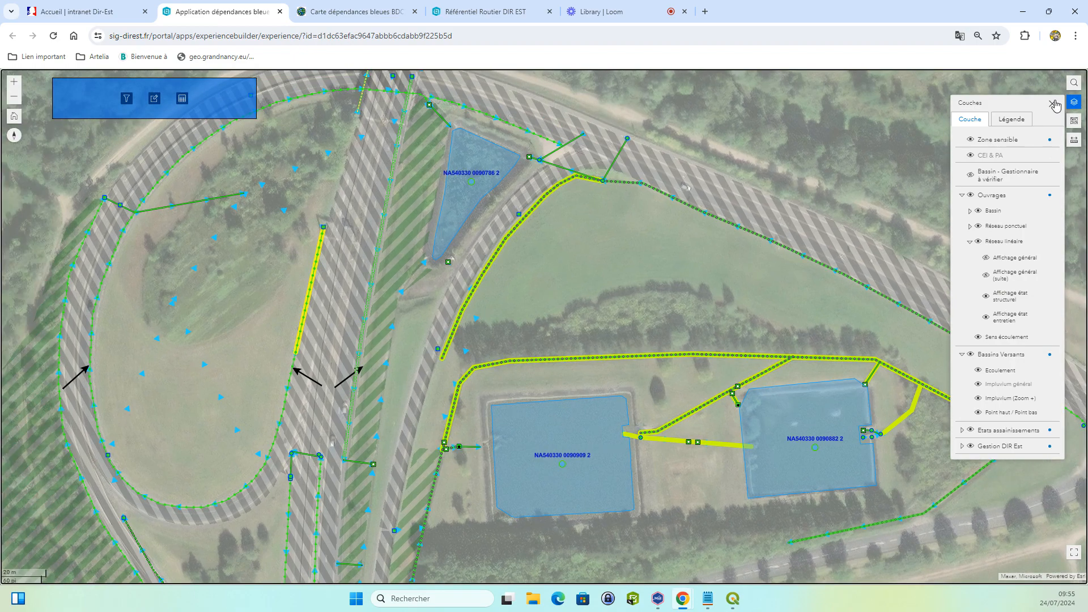
Step: Close the Couches list and view the basins and roads from the marker 49 interchange out to the whole DIR Est territory
left_click(1053, 105)
scroll(590, 309, "down", 2)
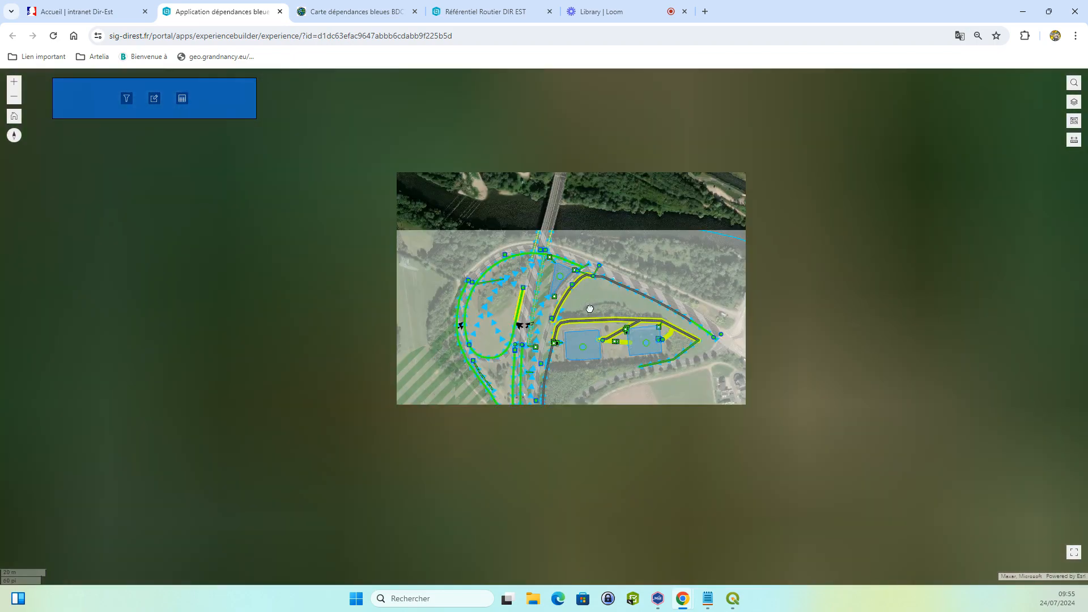
scroll(563, 321, "down", 2)
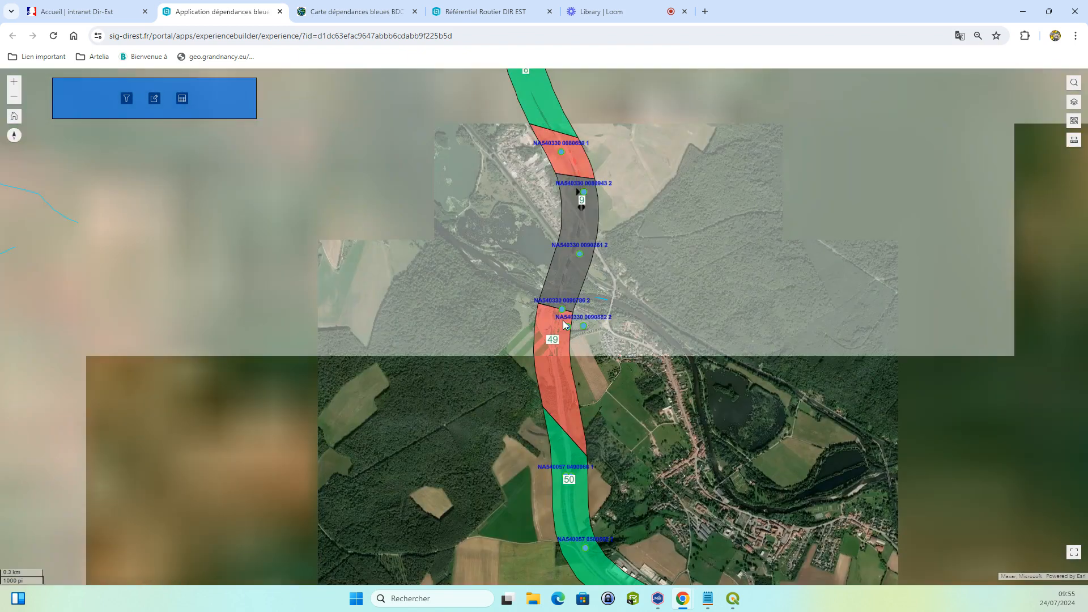
scroll(564, 323, "down", 3)
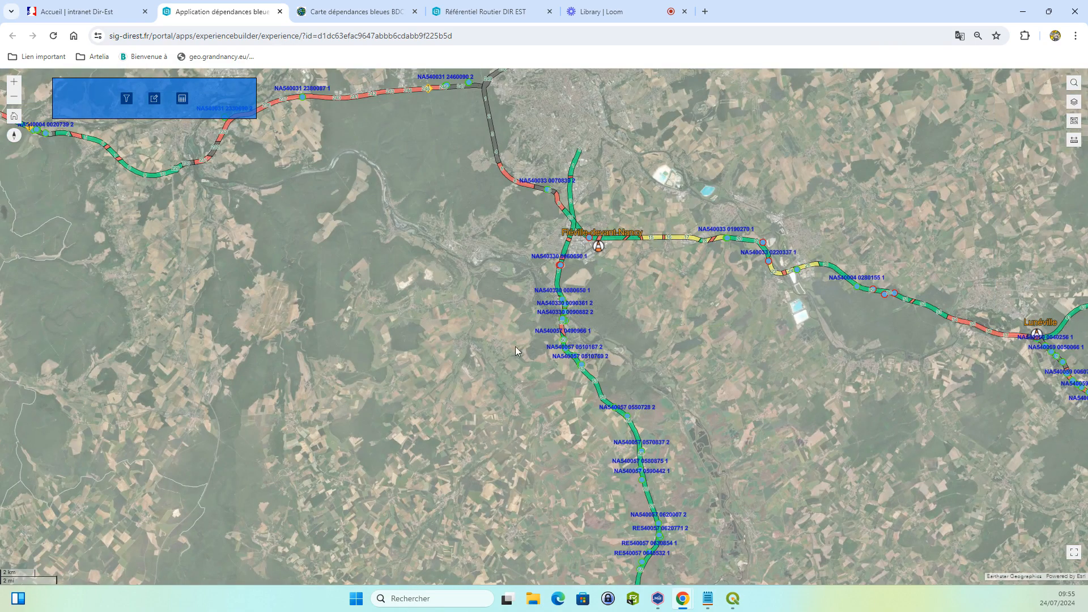
scroll(515, 345, "down", 1)
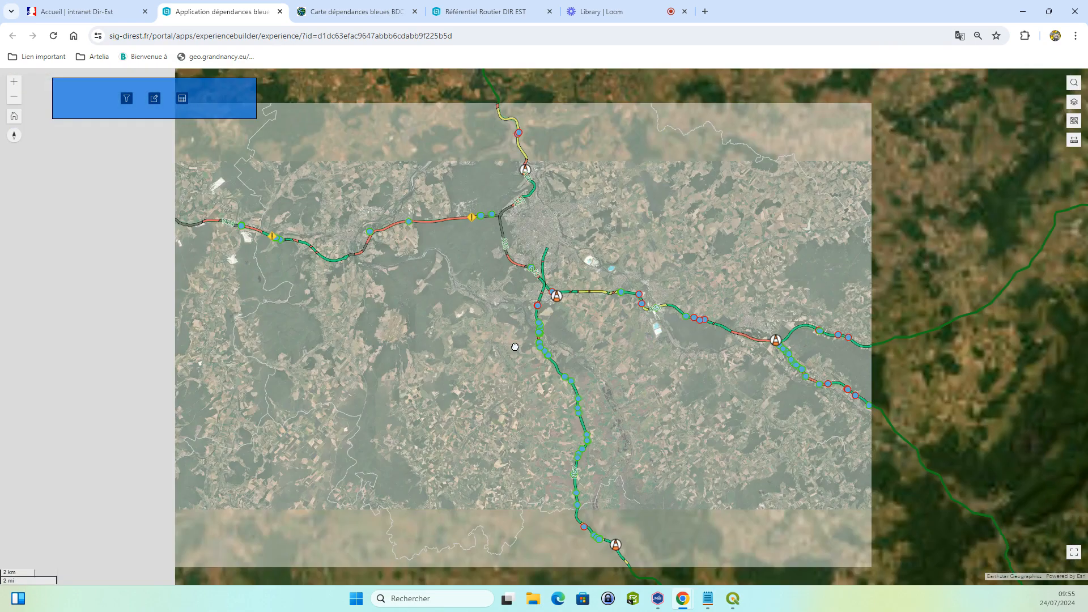
scroll(515, 346, "down", 1)
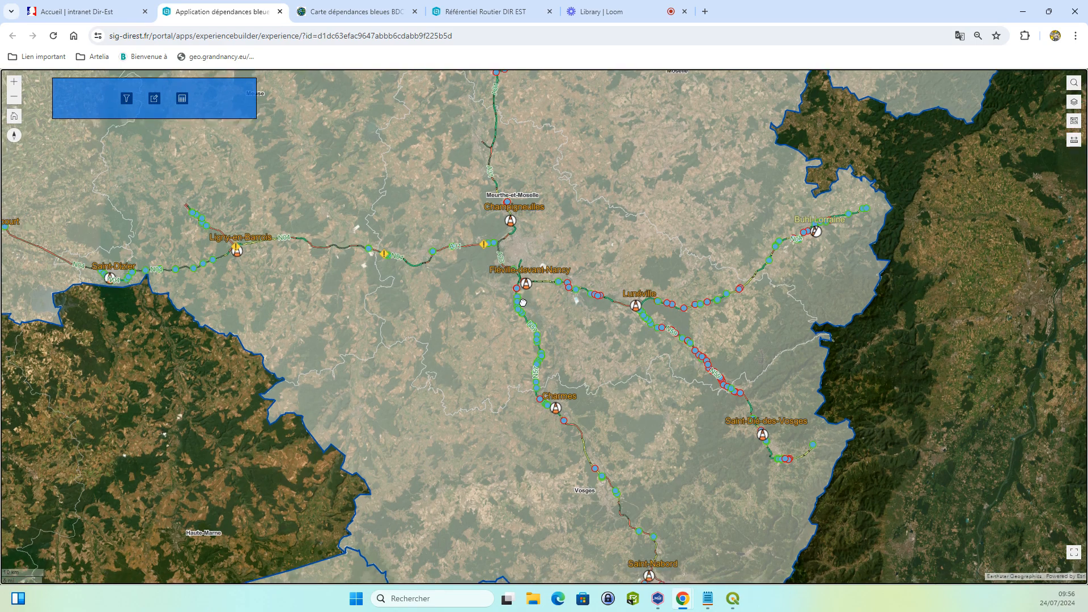
scroll(523, 307, "down", 2)
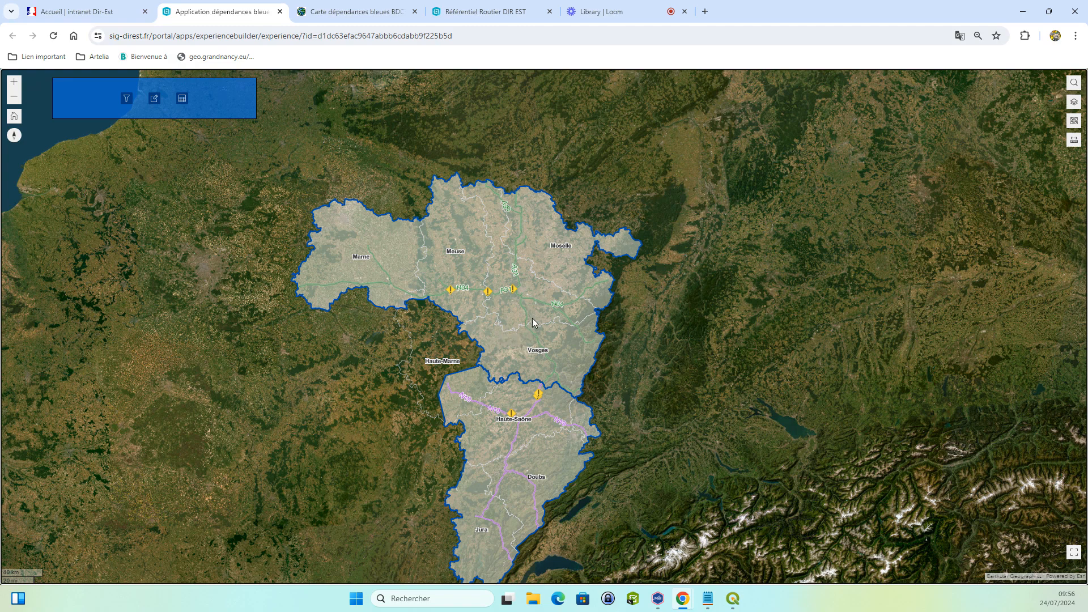
left_click_drag(539, 284, 534, 257)
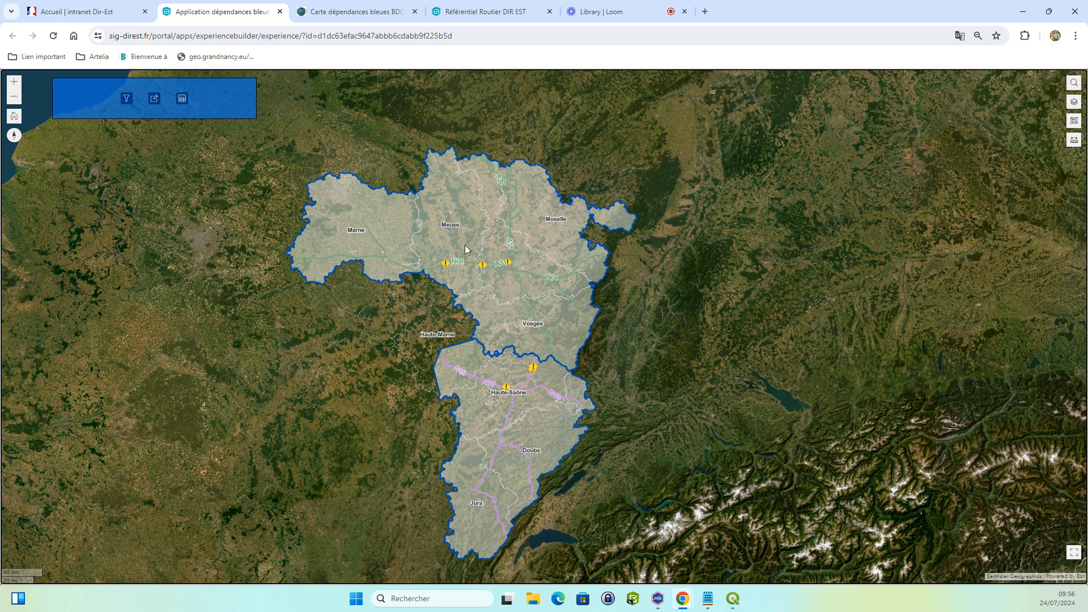
scroll(492, 256, "up", 2)
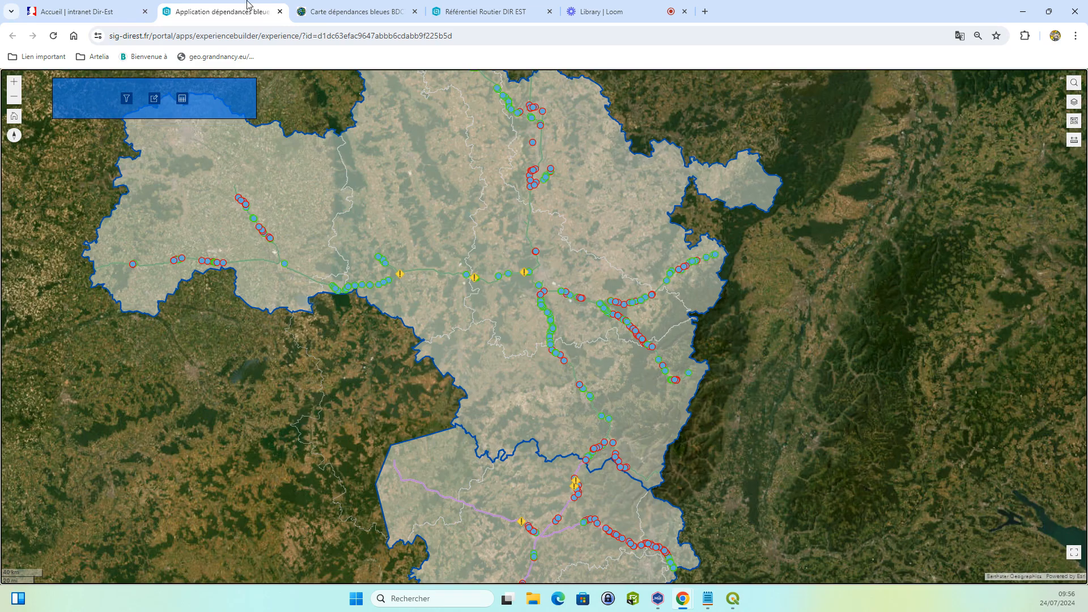
Step: Switch to the Carte dépendances bleues BDC7 map in Map Viewer and frame the northern departments from Marne to Moselle and Vosges
left_click(347, 5)
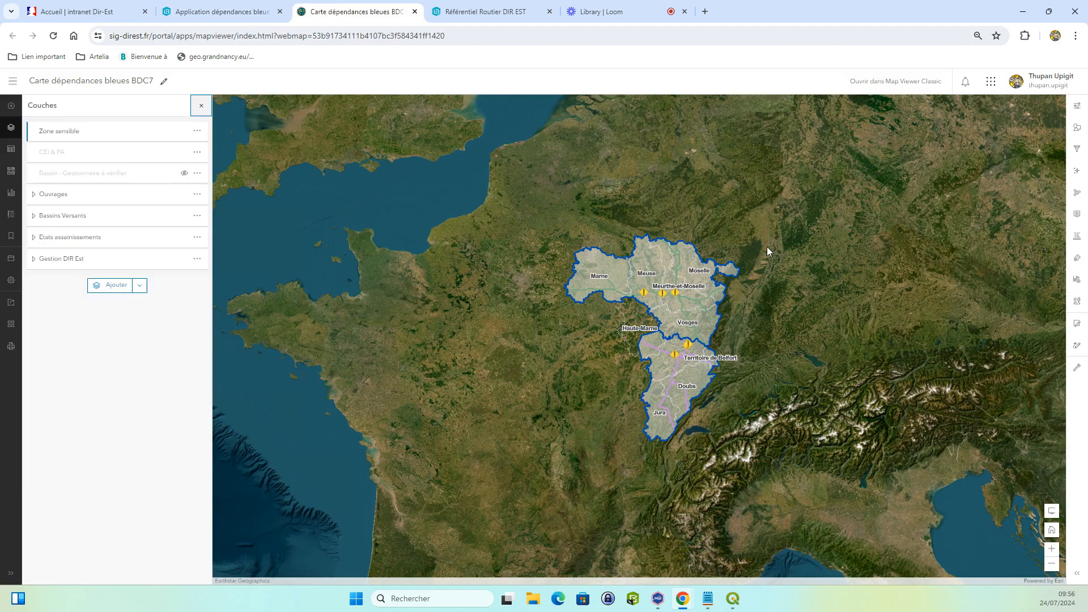
left_click_drag(706, 261, 570, 275)
scroll(526, 313, "up", 3)
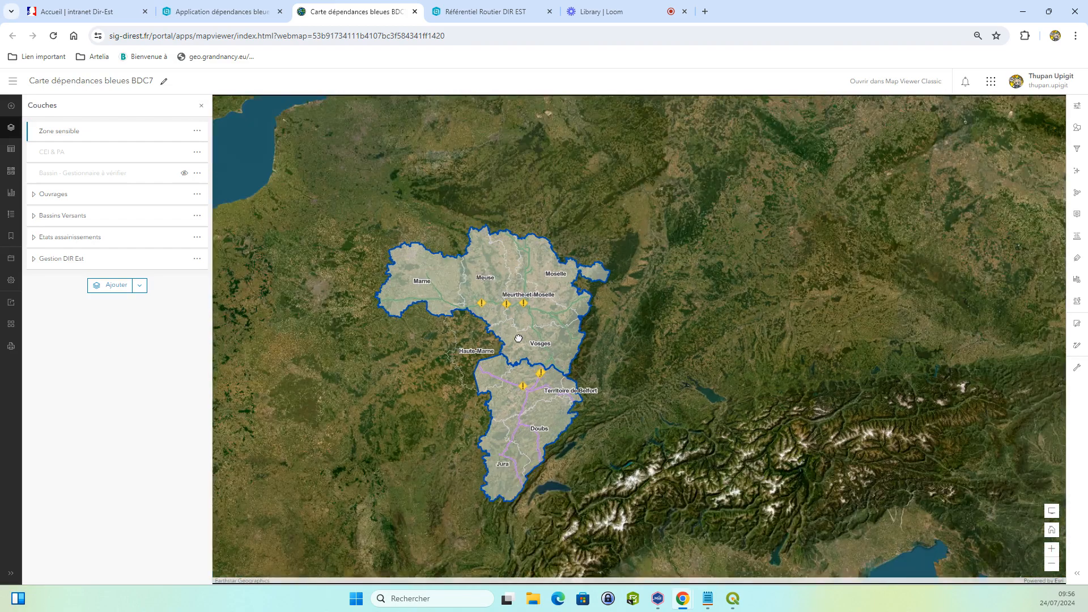
scroll(527, 312, "up", 2)
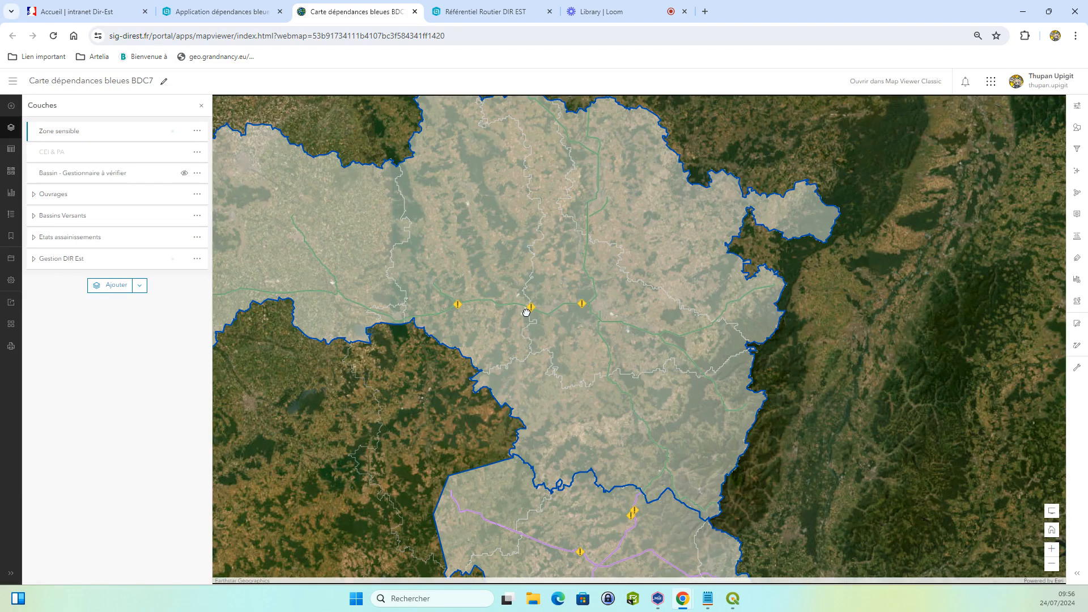
left_click_drag(412, 290, 587, 297)
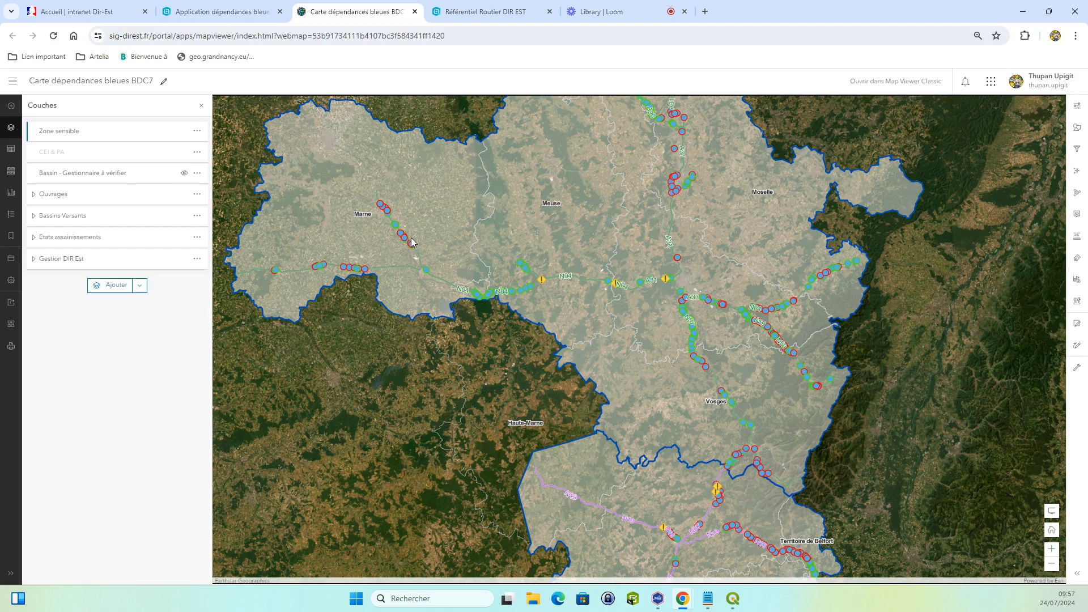
key("Right")
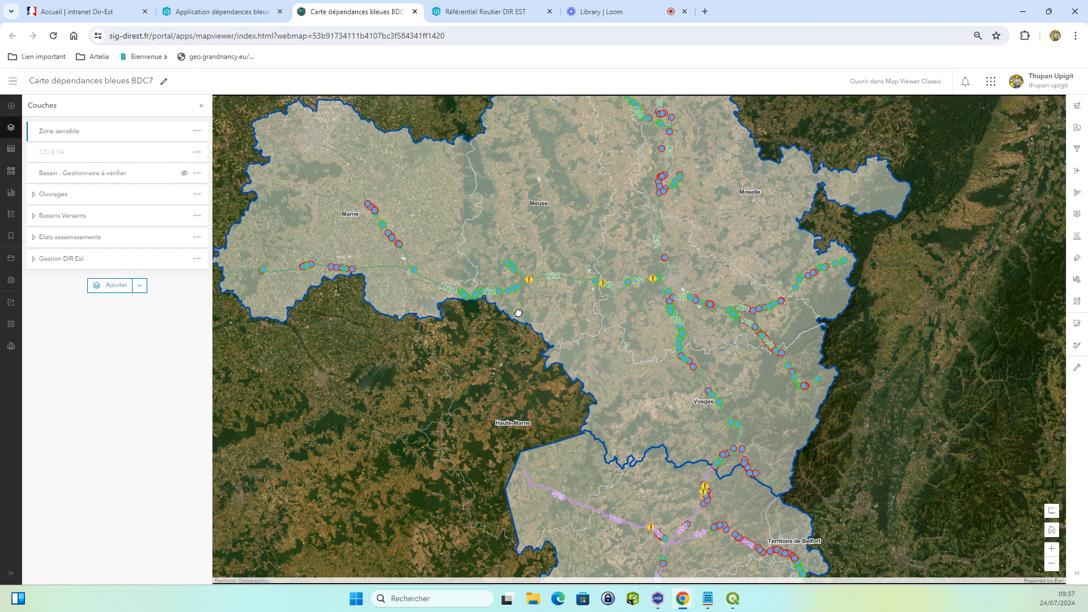
left_click_drag(526, 300, 527, 319)
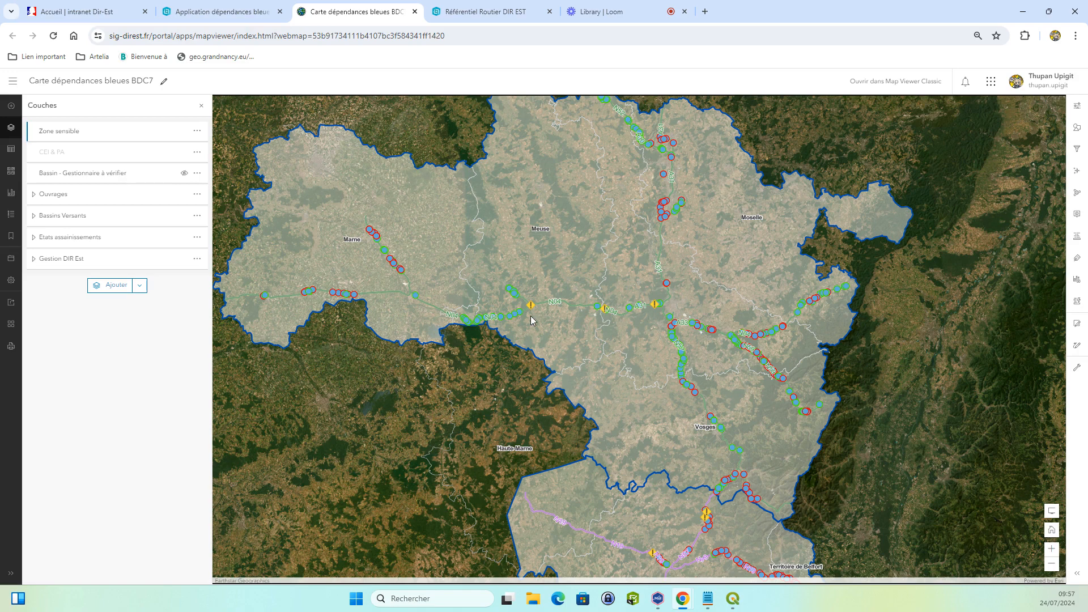
left_click_drag(534, 316, 541, 348)
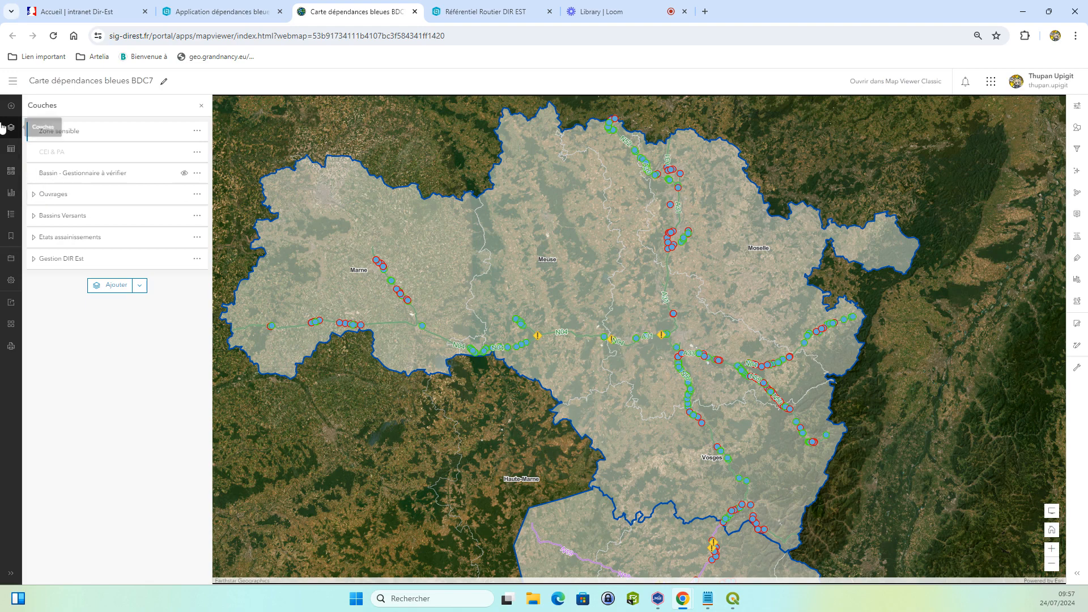
Step: Expand the Ouvrages and Bassin groups and display the properties of the Base bassin layer
left_click(34, 194)
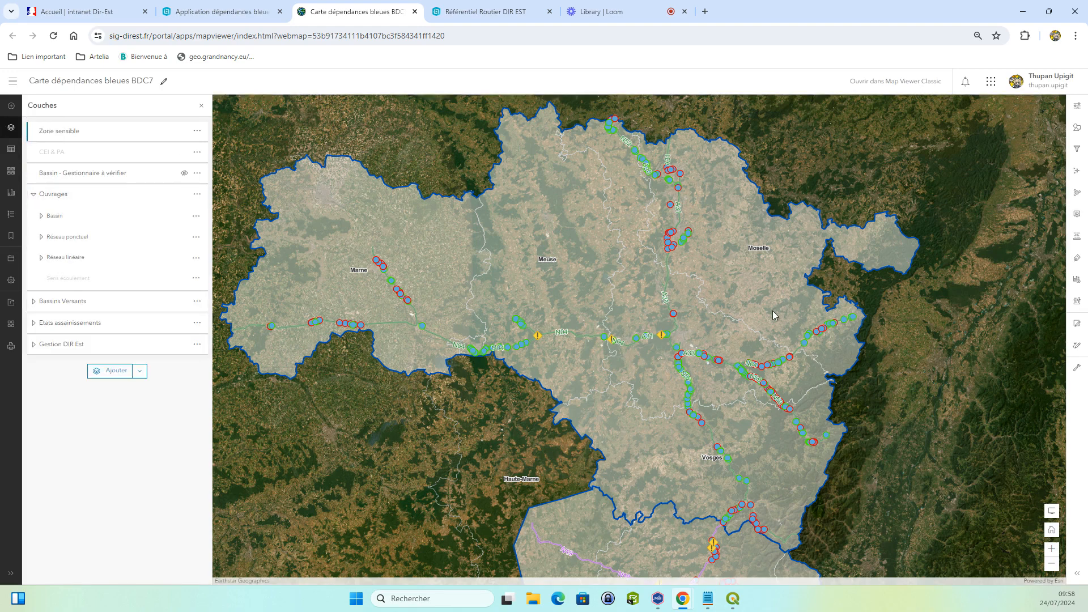
left_click(56, 216)
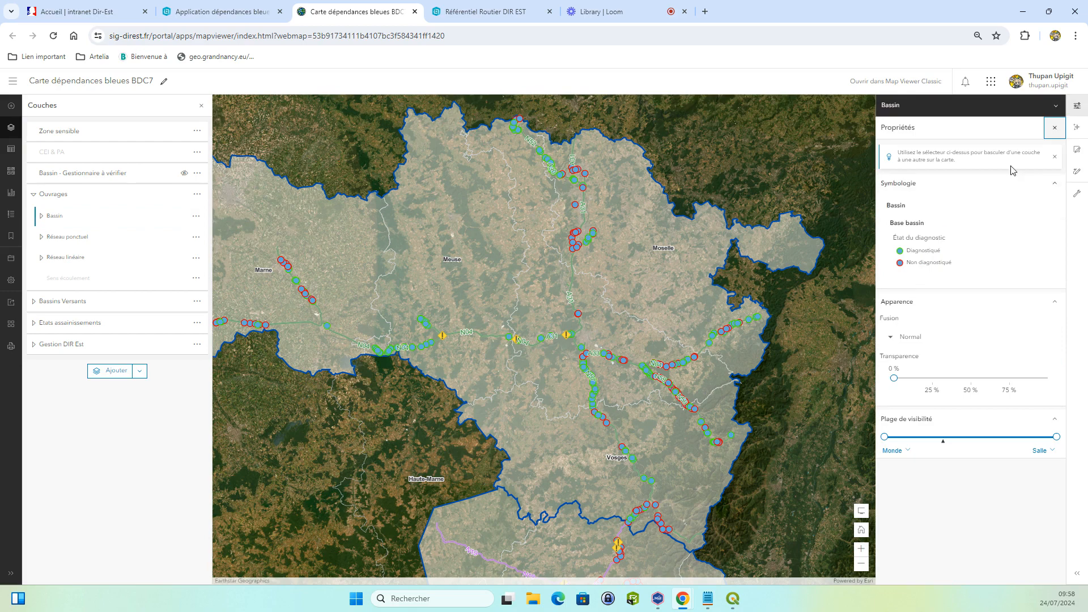
left_click(41, 216)
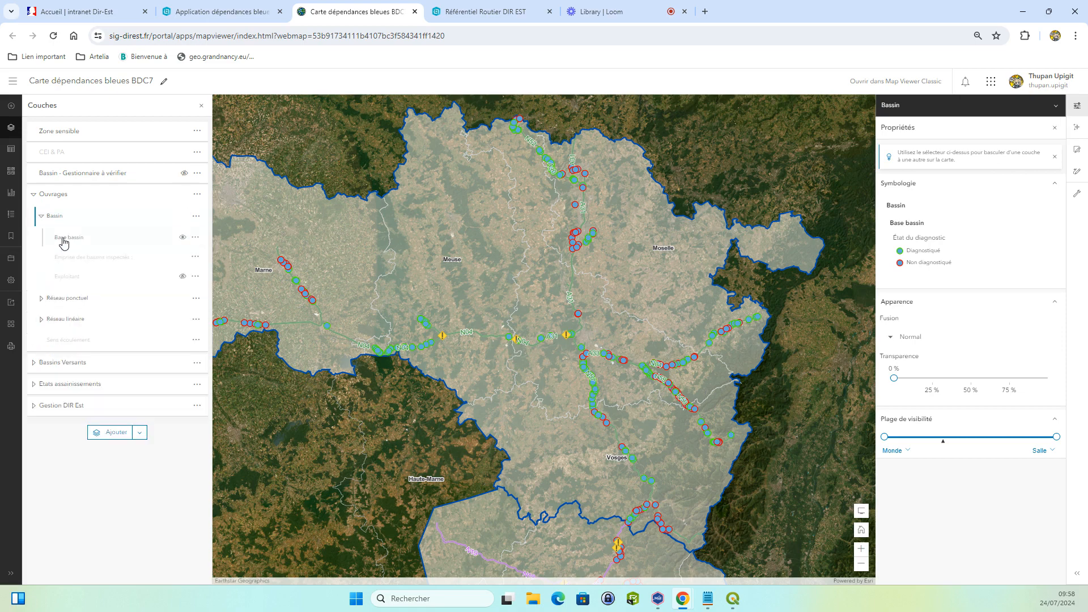
left_click(64, 239)
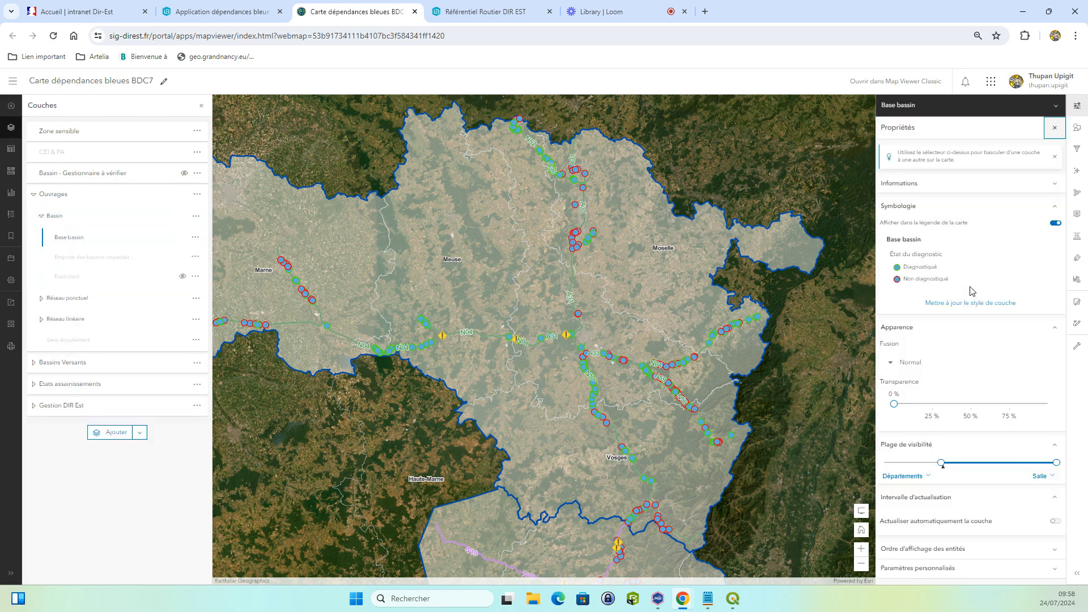
Step: Open the Base bassin style's État du diagnostic expression and highlight its whole IIf formula
left_click(977, 303)
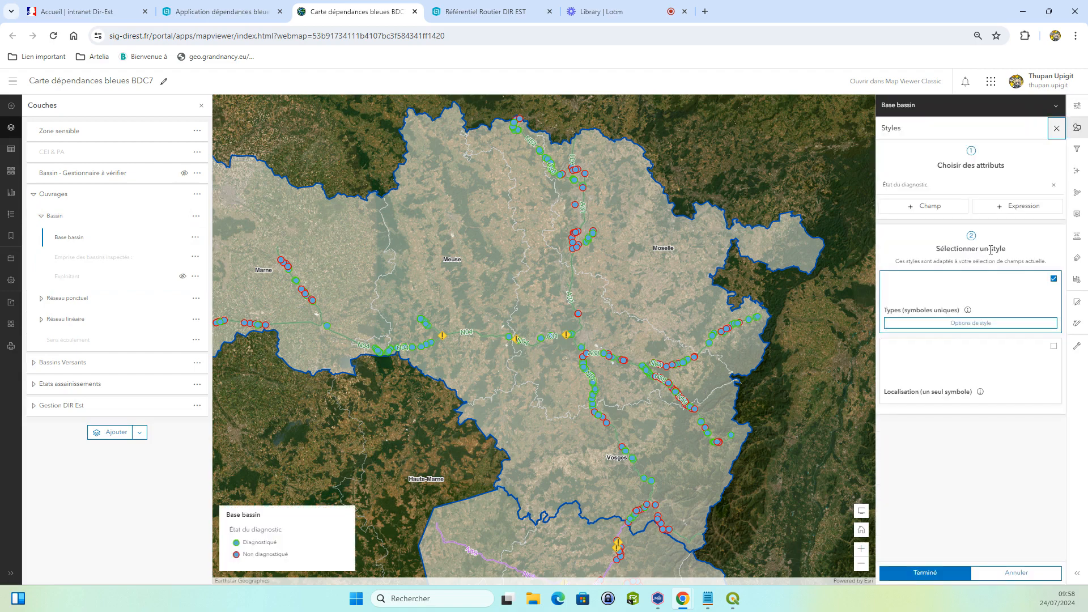
left_click(932, 192)
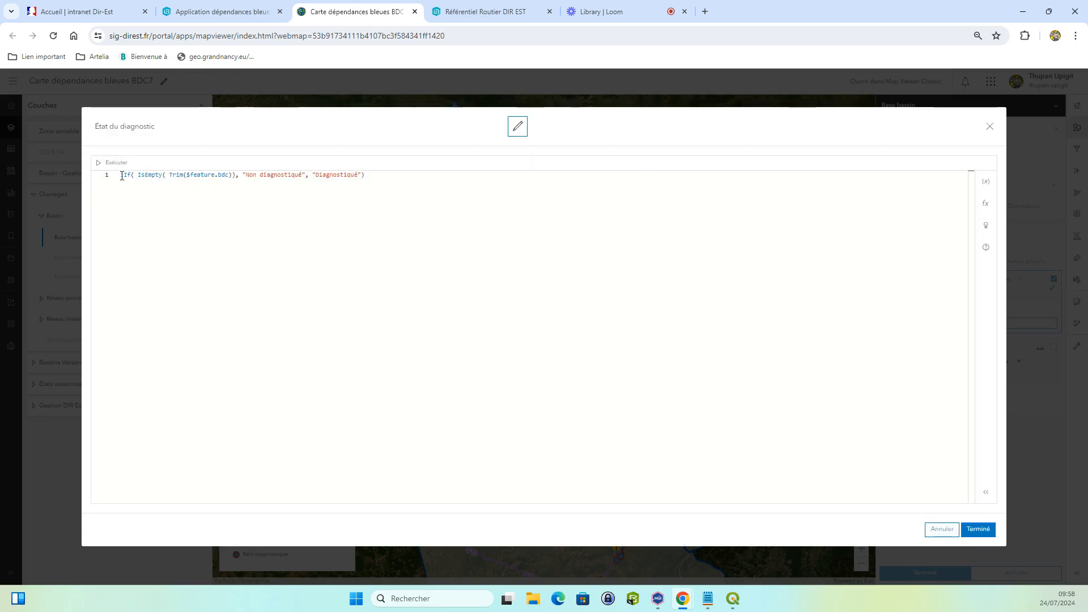
left_click_drag(120, 175, 364, 177)
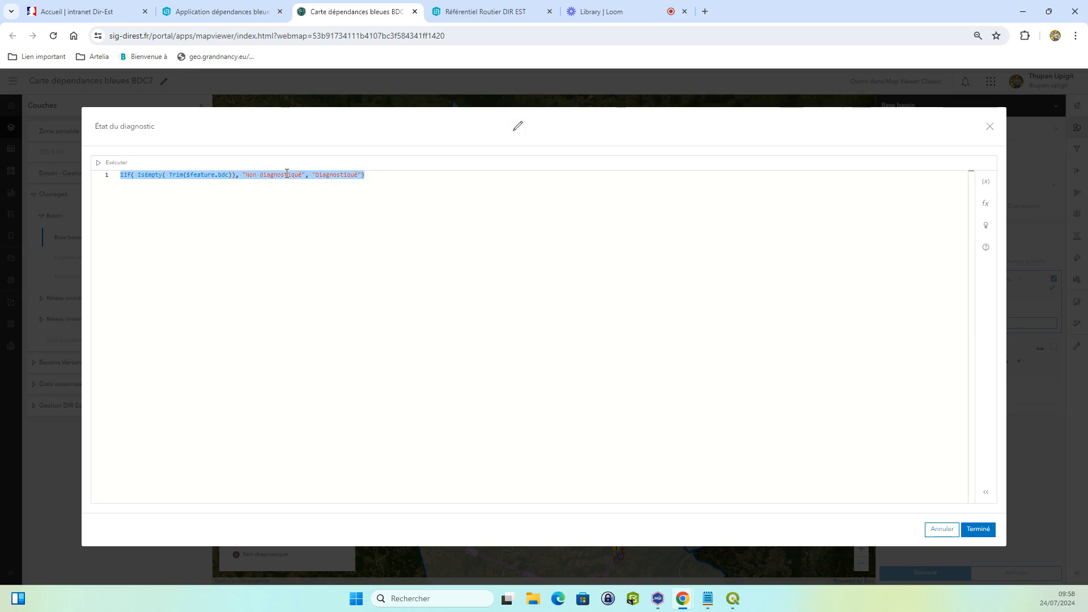
Step: Highlight the IsEmpty test, the $feature.bdc field and the "Non diagnostiqué" and "Diagnostiqué" results in the État du diagnostic expression, and close it unchanged
left_click(315, 187)
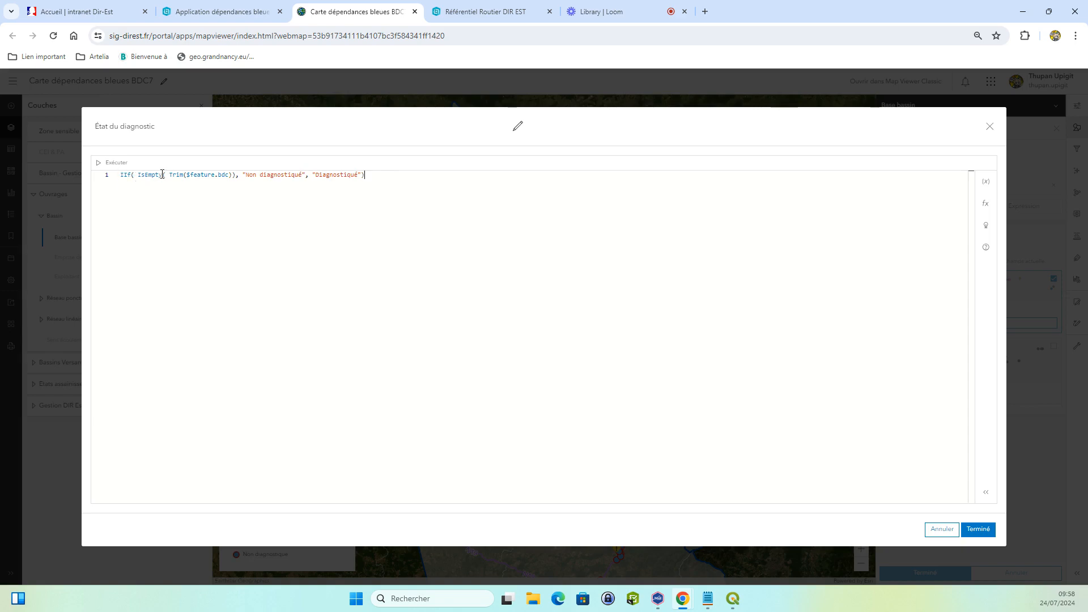
left_click_drag(162, 178, 140, 179)
left_click_drag(316, 180, 362, 183)
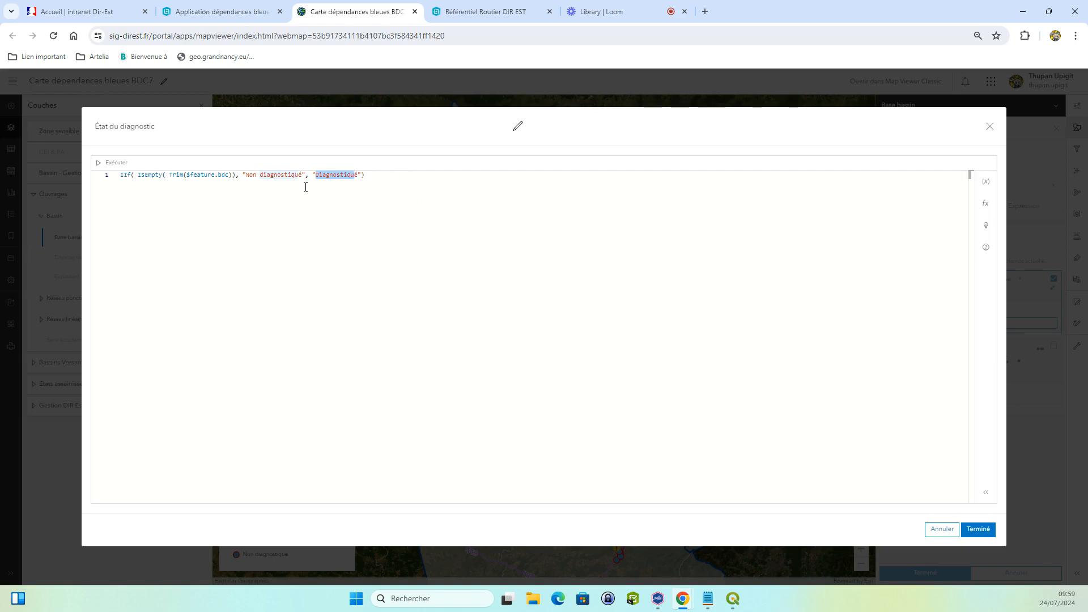
left_click(222, 176)
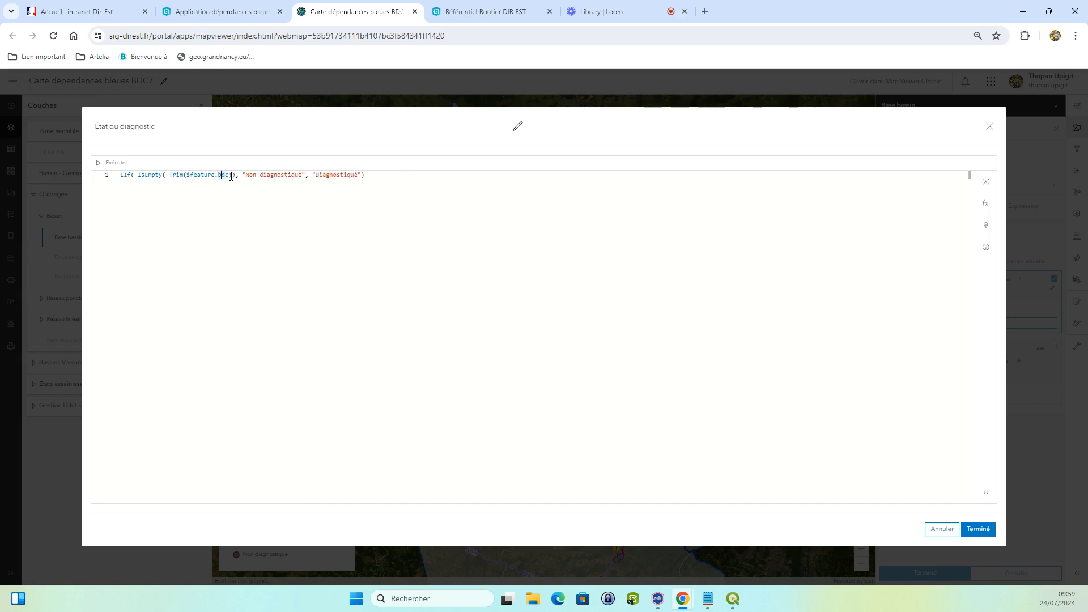
left_click_drag(231, 176, 192, 175)
left_click_drag(231, 176, 187, 173)
left_click(245, 177)
left_click_drag(246, 177, 304, 178)
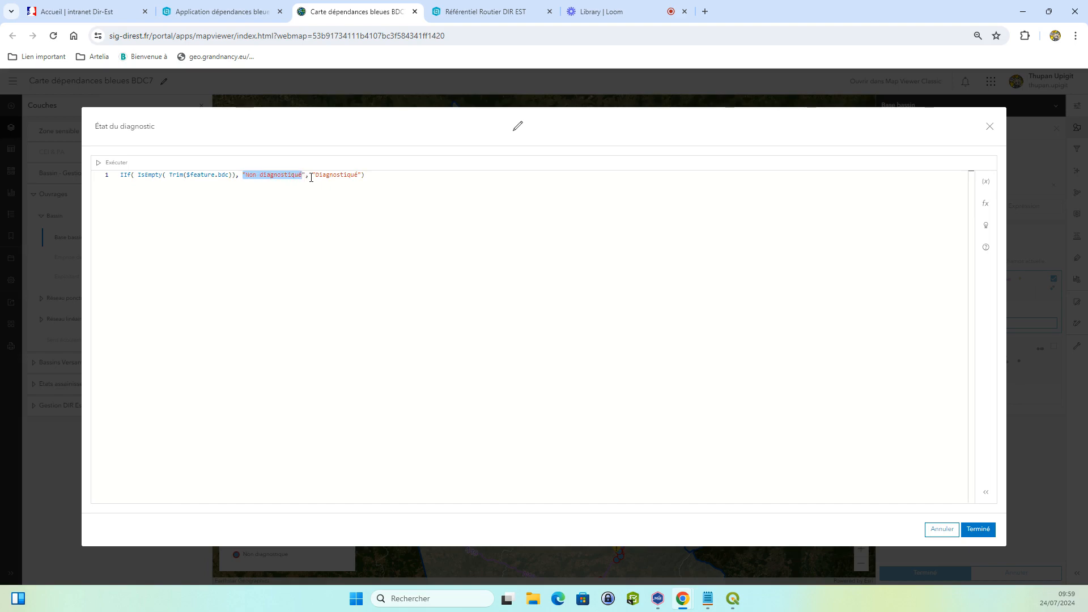
left_click_drag(312, 176, 358, 179)
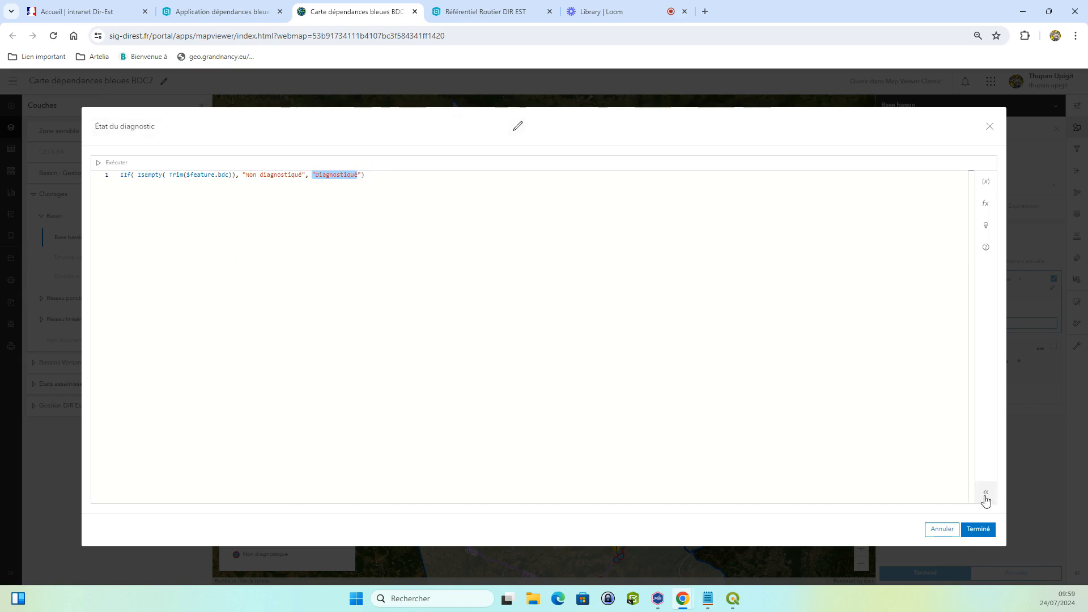
left_click(990, 126)
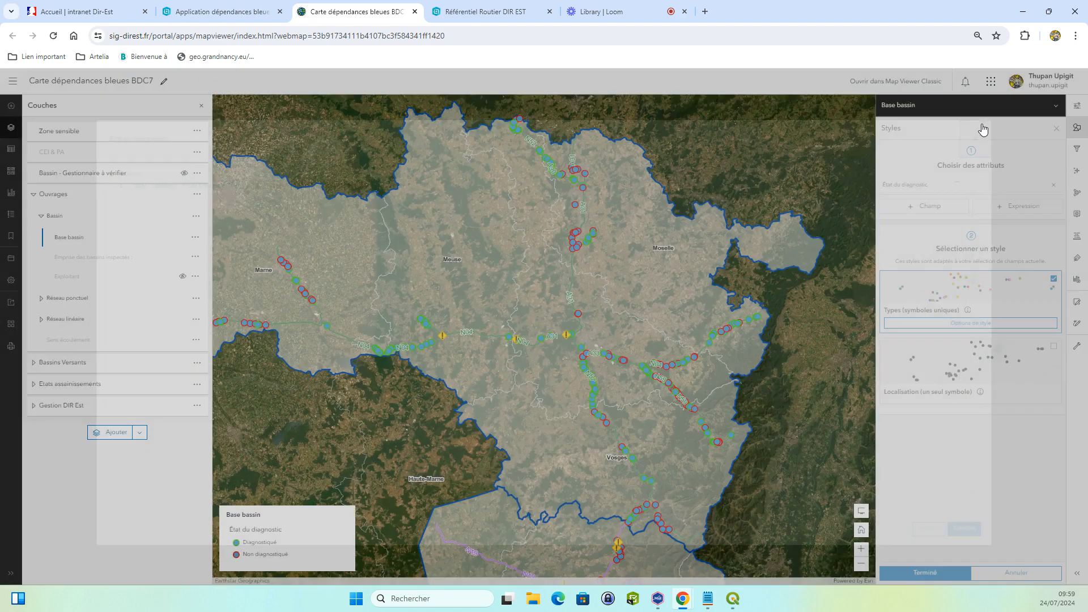
Step: Show the Base bassin layer's unique-symbol style options and compare the diagnosed and undiagnosed basins across the northern departments
left_click(966, 323)
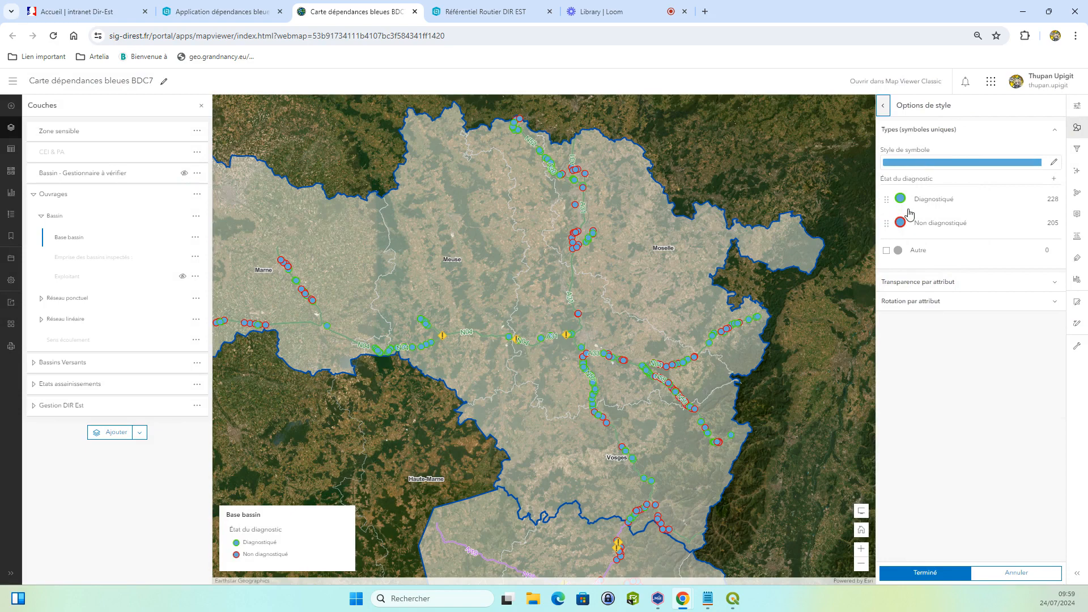
left_click_drag(719, 322, 717, 301)
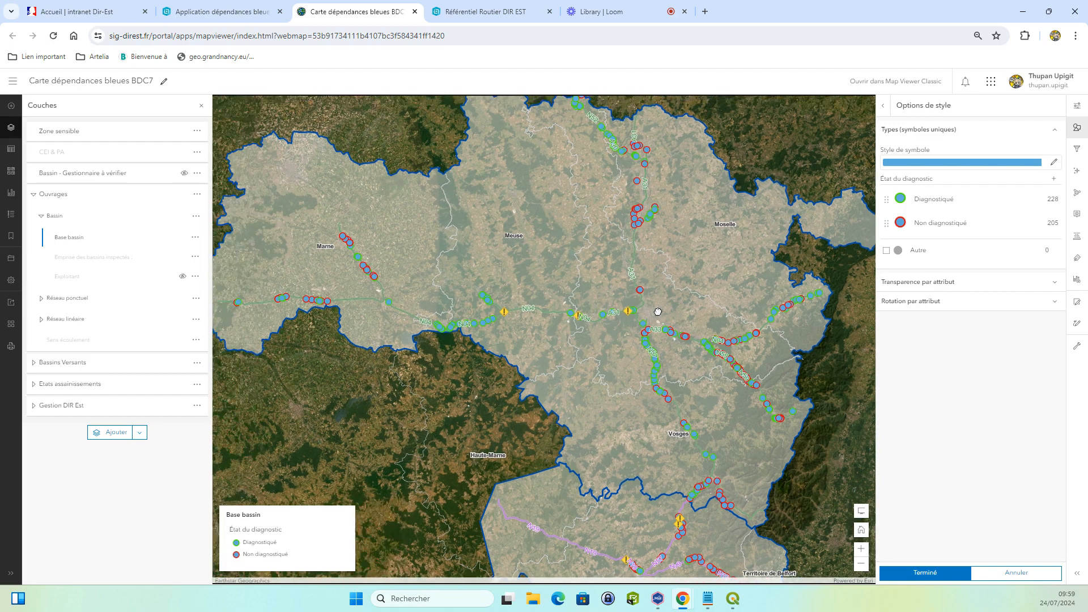
left_click_drag(606, 320, 628, 334)
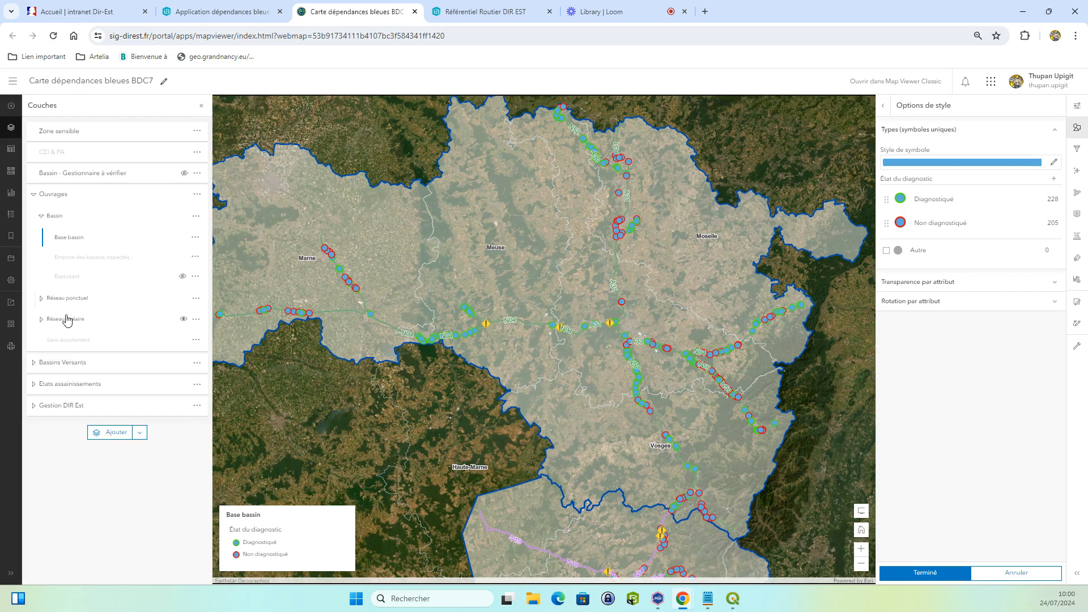
Step: Expand the Réseau ponctuel and Réseau linéaire groups and briefly check the QGIS drainage project before returning to the web map
left_click(42, 299)
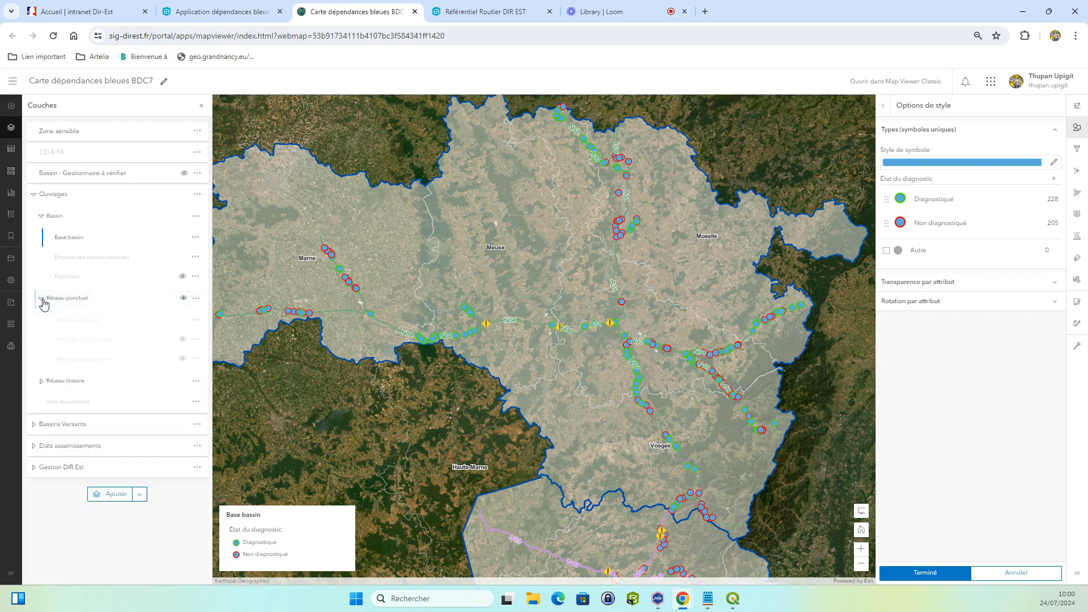
left_click(40, 383)
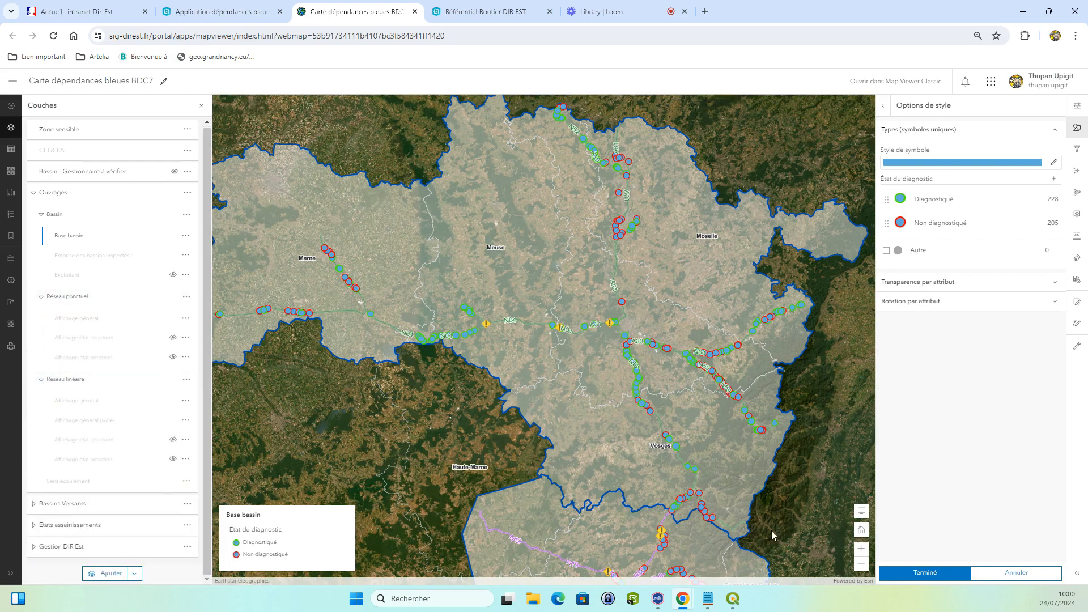
left_click(734, 599)
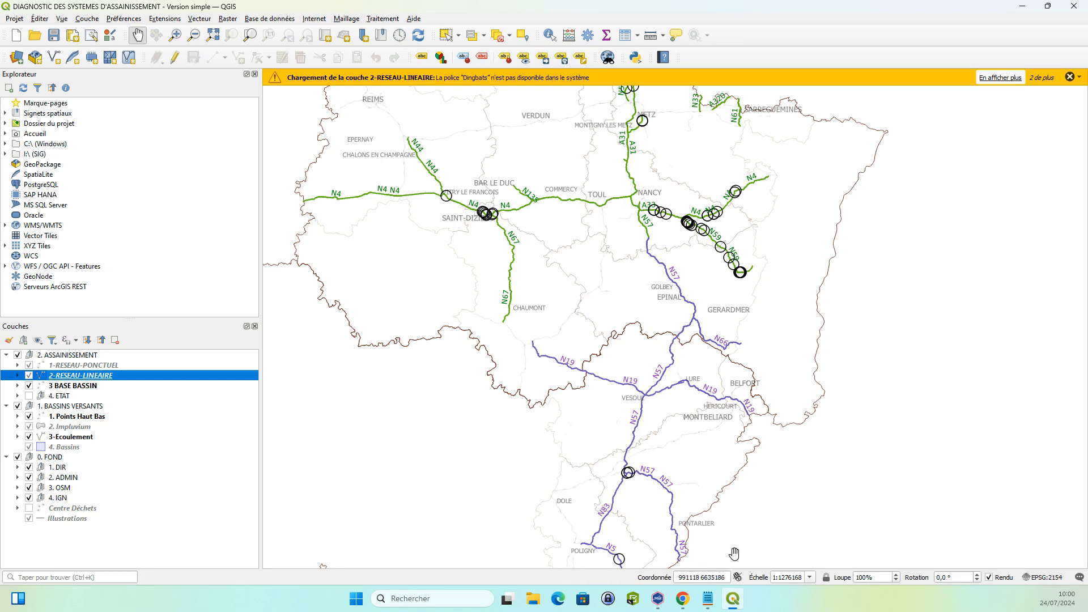
left_click(682, 602)
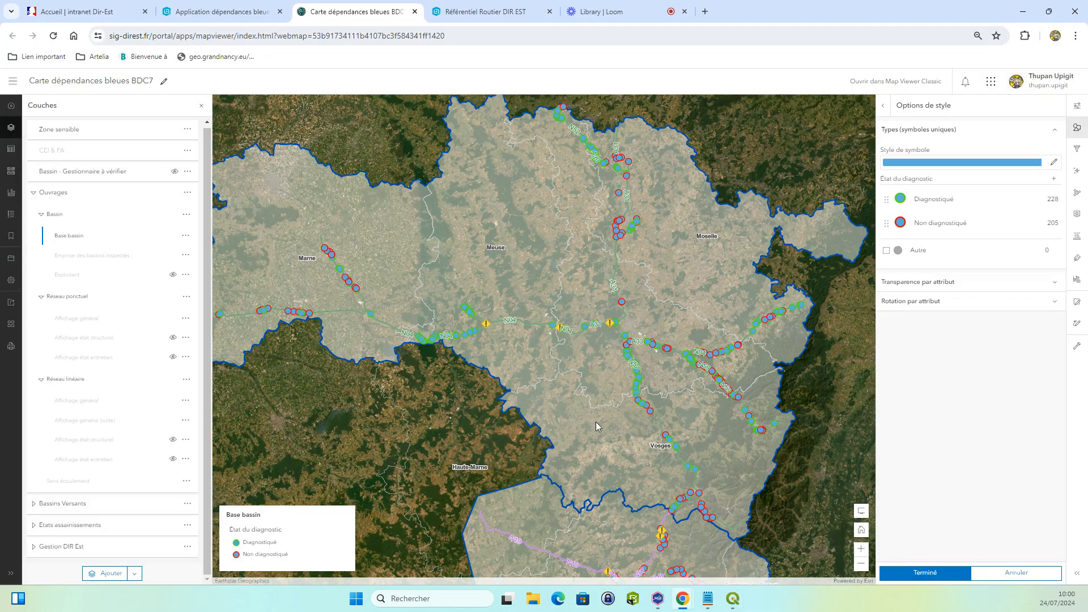
Step: Frame a road section at large scale and display the styles of the Réseau linéaire group's Affichage général layer
scroll(595, 423, "up", 2)
scroll(514, 213, "up", 3)
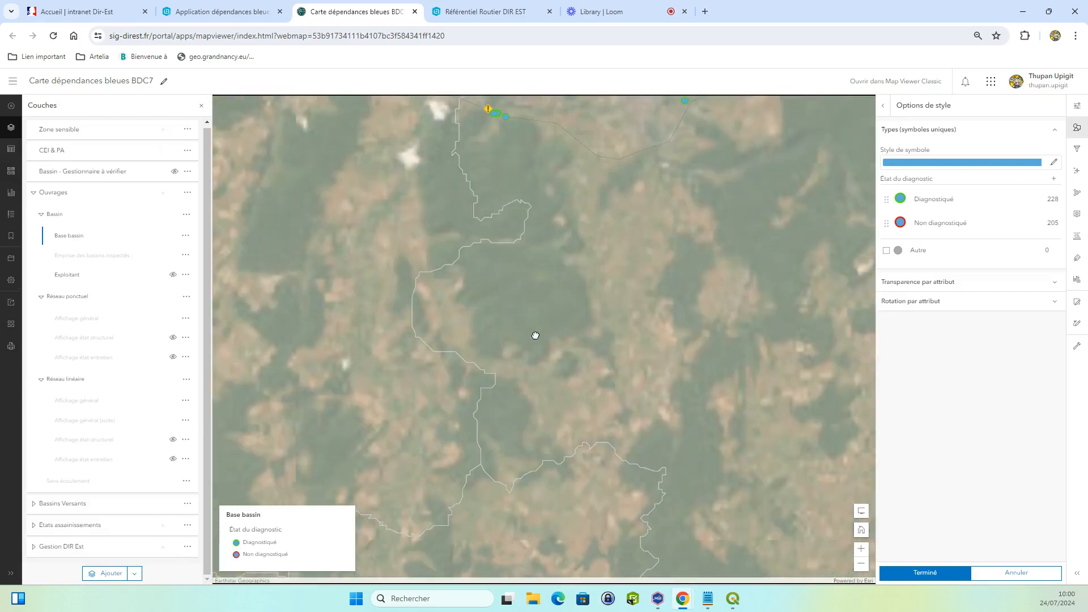
scroll(513, 268, "up", 6)
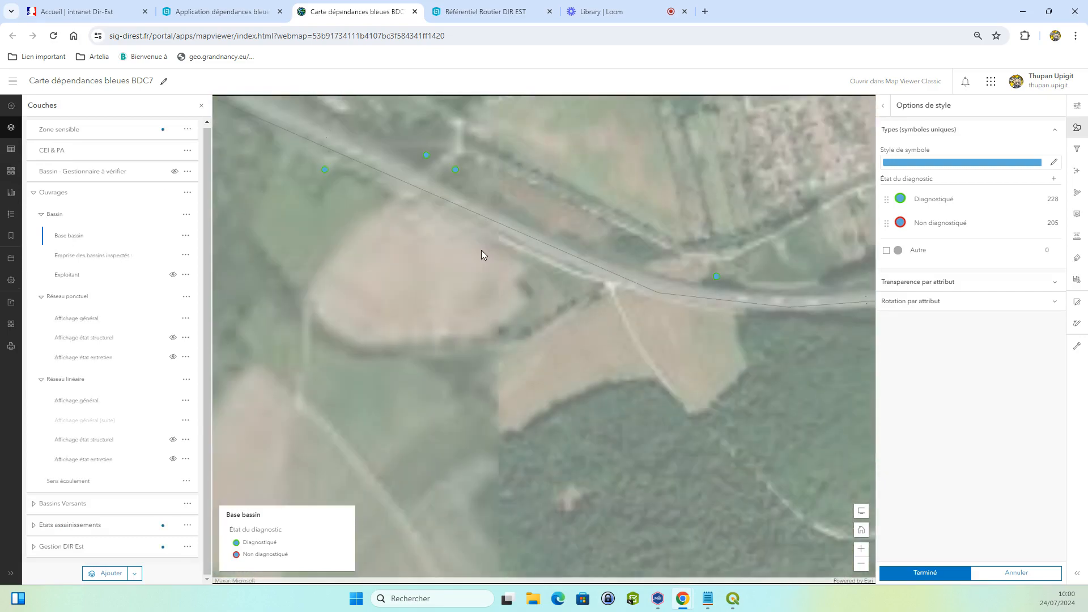
scroll(481, 250, "up", 1)
left_click(86, 401)
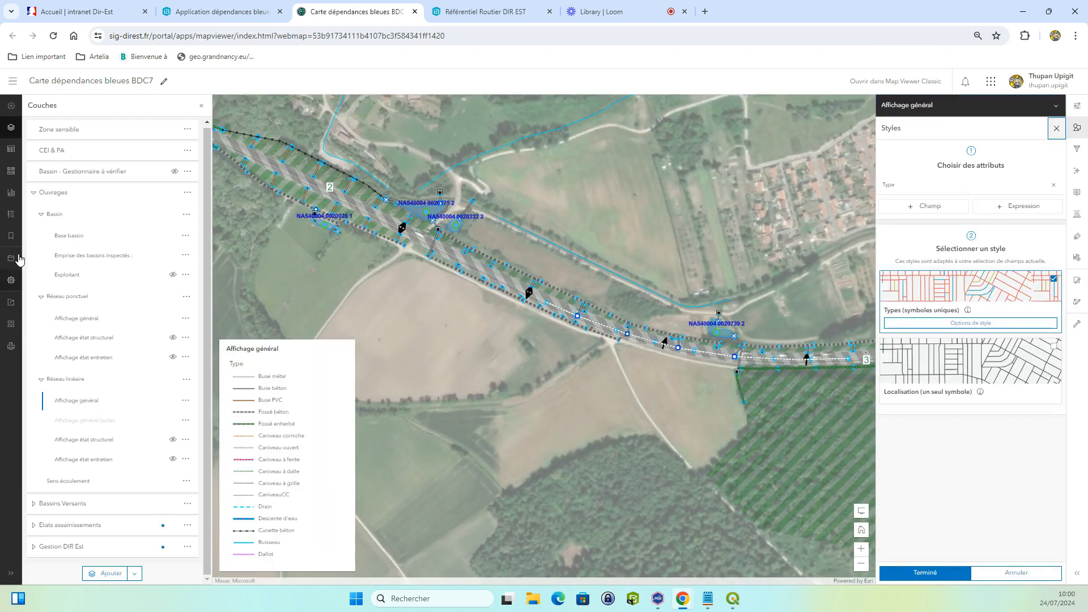
left_click_drag(427, 303, 433, 310)
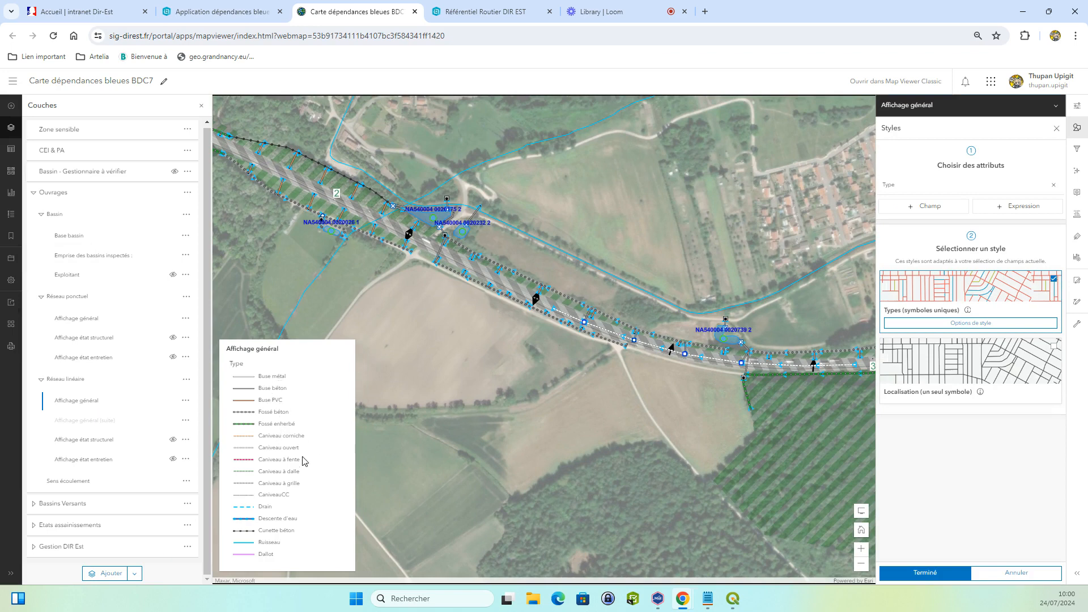
left_click_drag(550, 354, 565, 359)
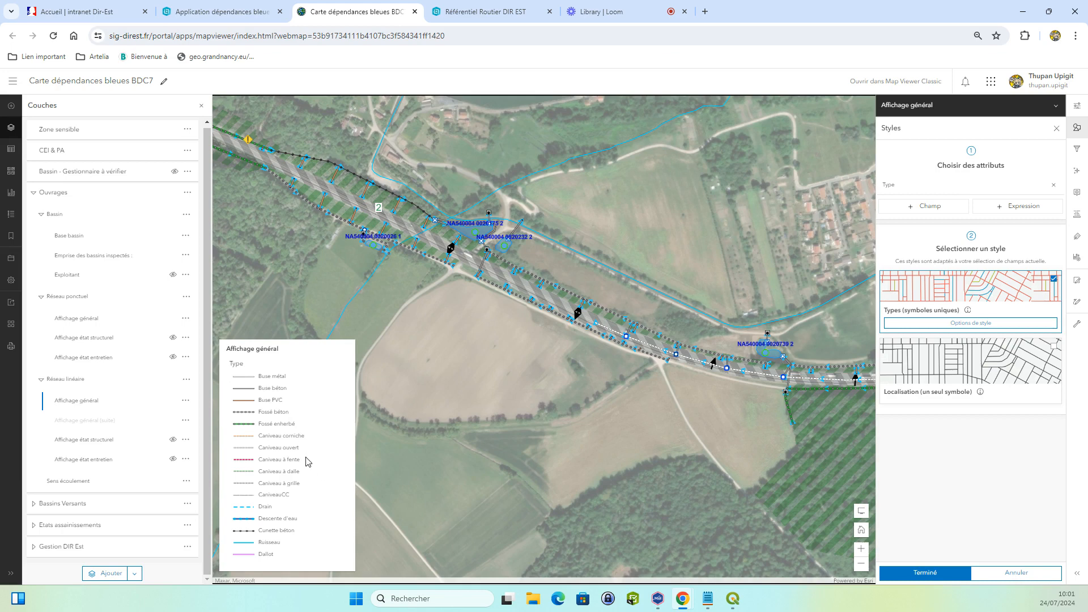
Step: Switch to QGIS, display the 2-RESEAU-LINEAIRE layer's symbology and expand its Buse, Fossé, Caniveau and Bordure rules
left_click(745, 605)
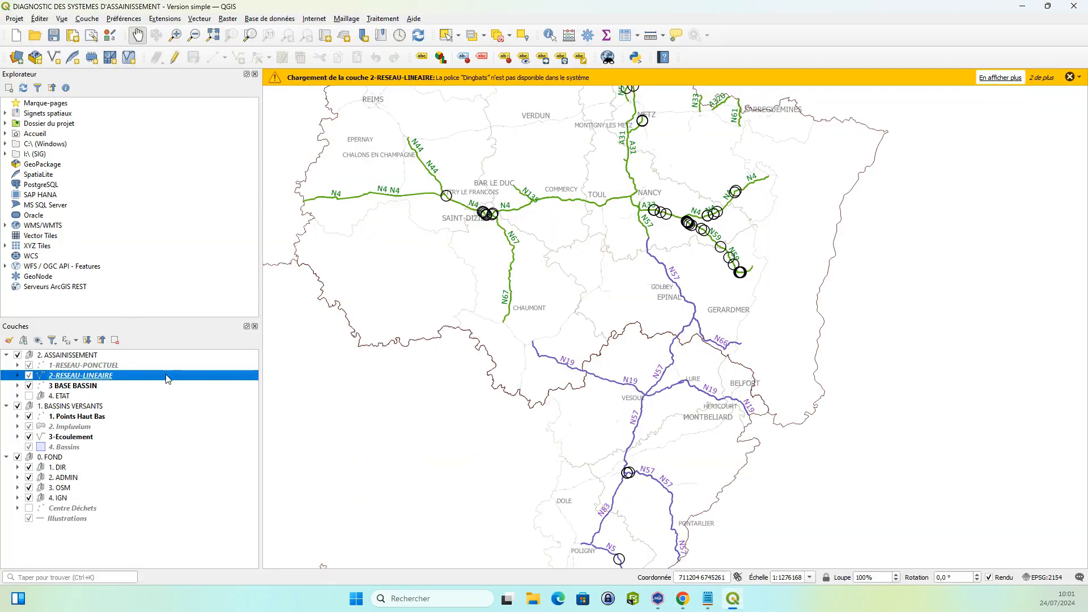
right_click(108, 377)
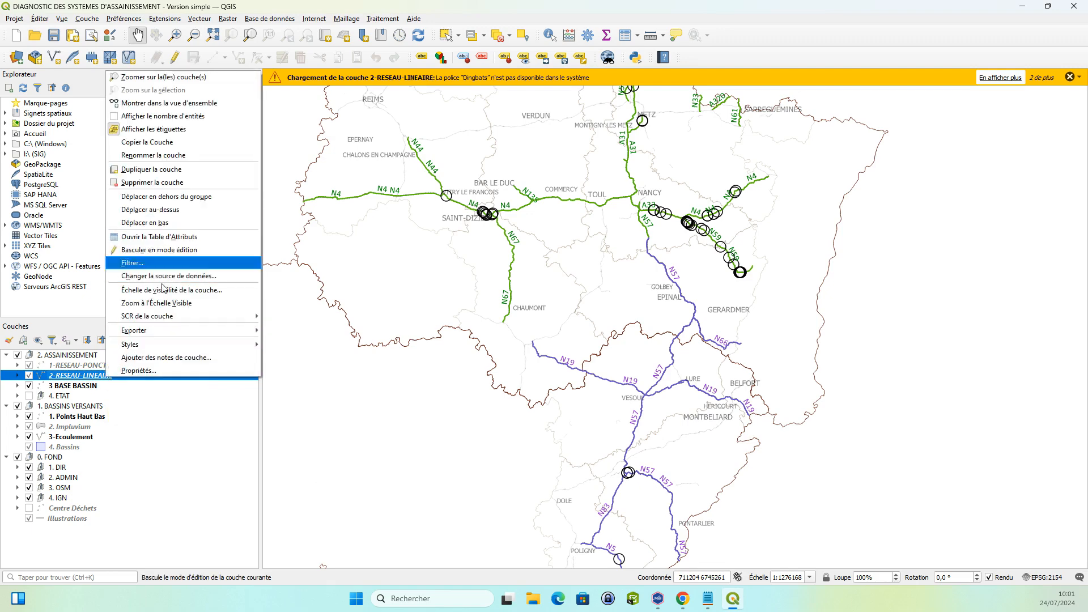
left_click(171, 370)
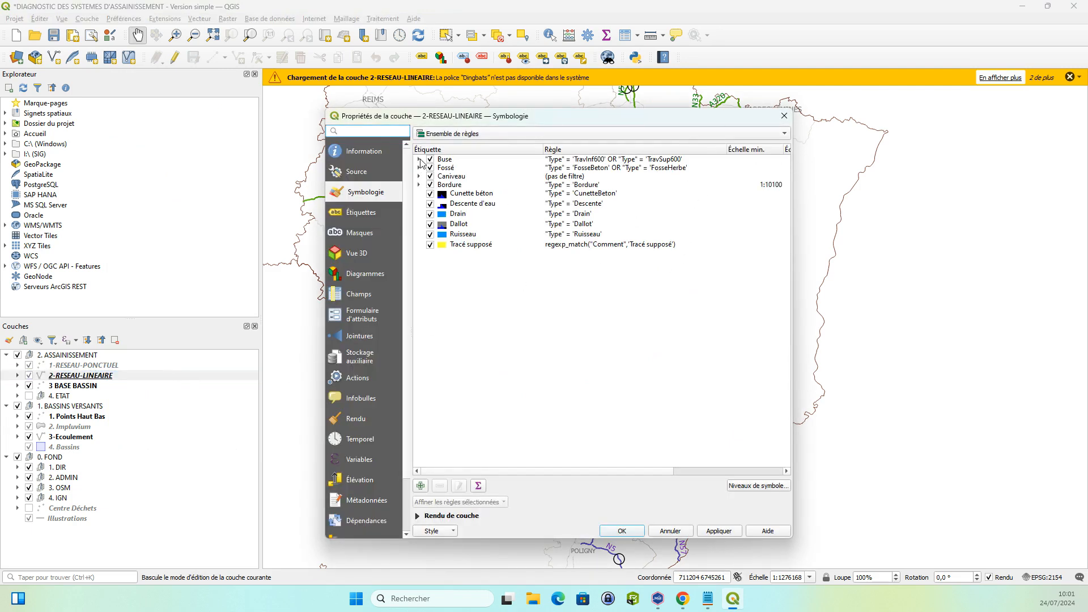
left_click(419, 159)
left_click(418, 198)
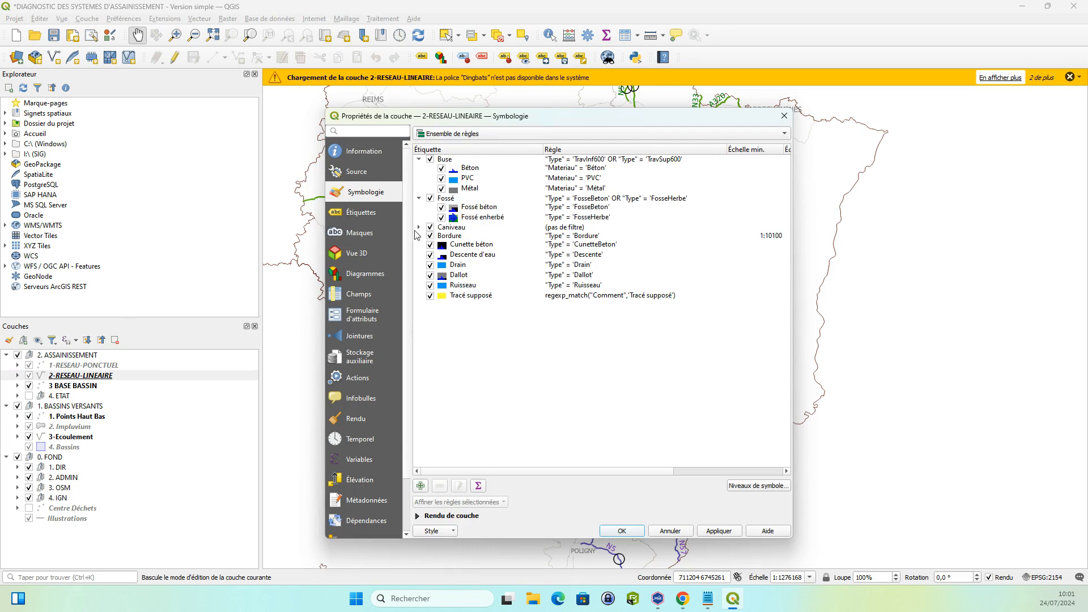
left_click(420, 227)
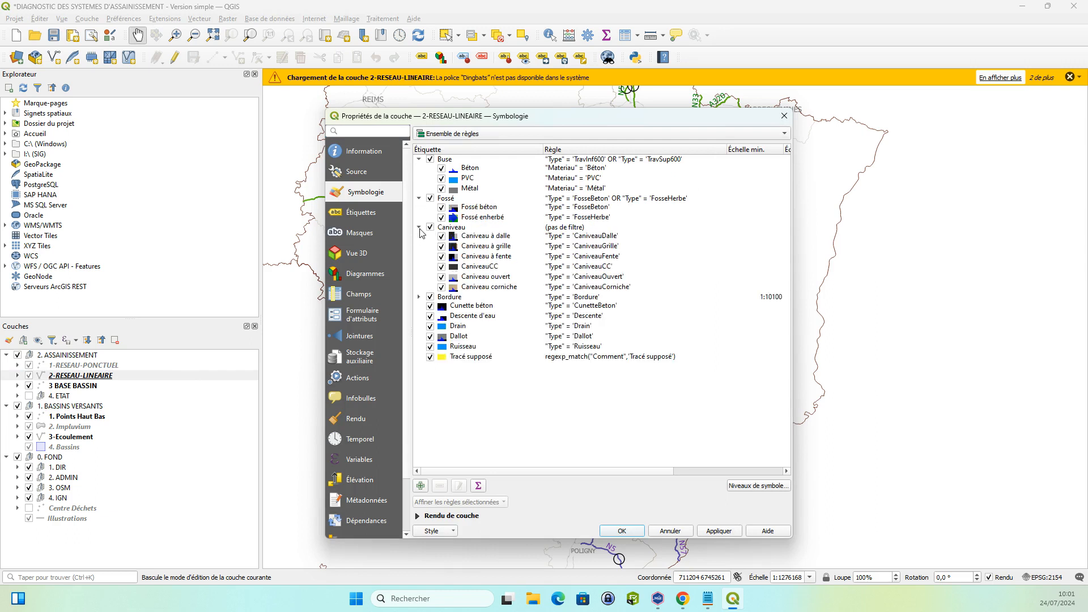
left_click(420, 297)
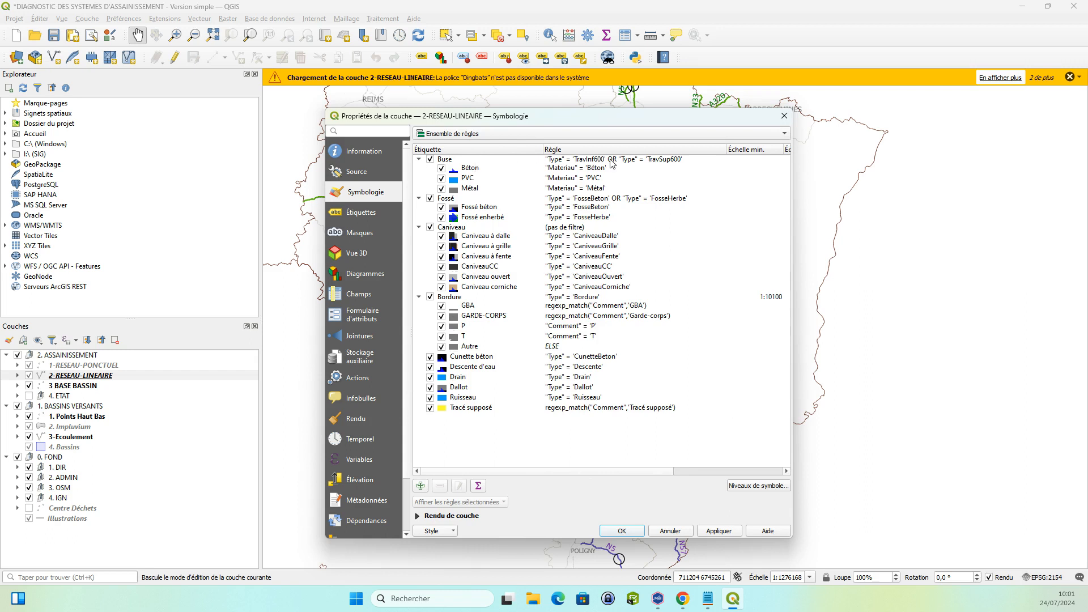
Step: Examine the Buse rule and its Béton sub-rule, and widen the layer properties dialog to show every rule column
left_click(440, 162)
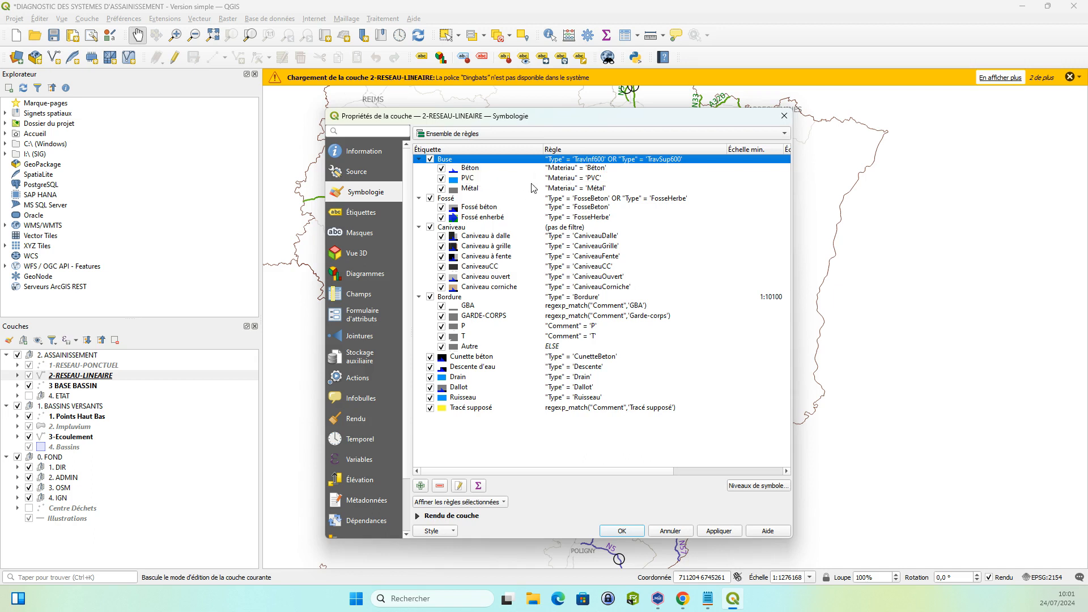
left_click(559, 169)
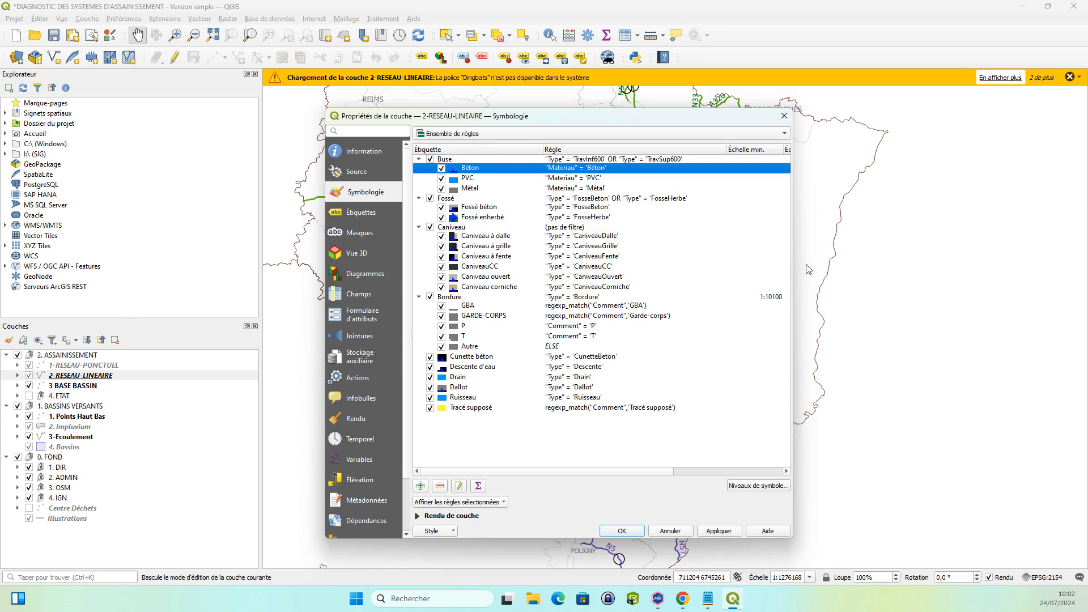
left_click_drag(797, 262, 974, 266)
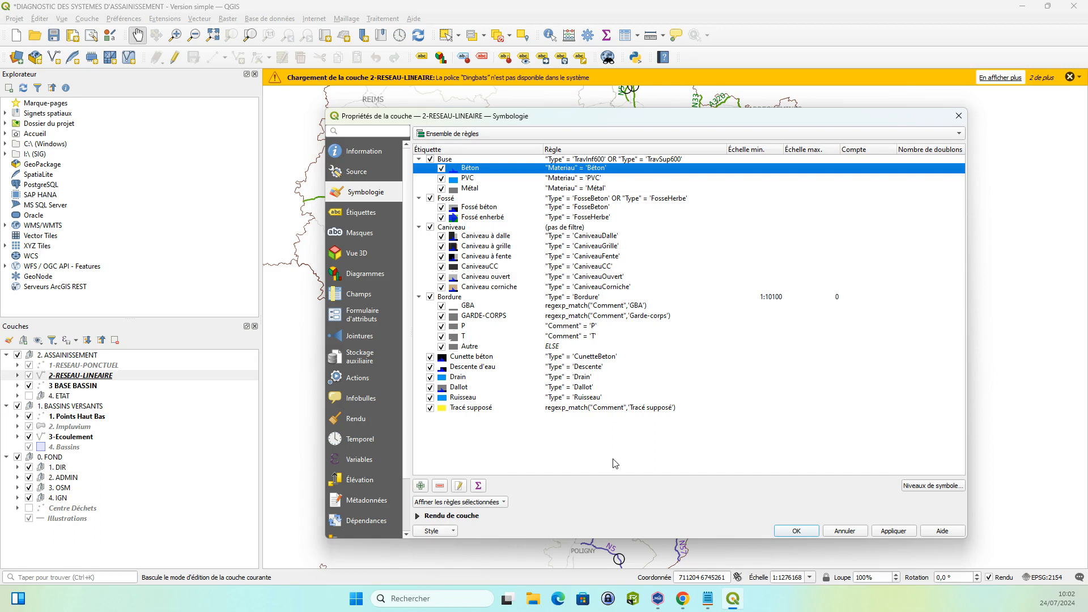
Step: Switch back to the web map and display the Type expression behind the Affichage général style, reading through its conditions
mouse_move(690, 597)
left_click(632, 553)
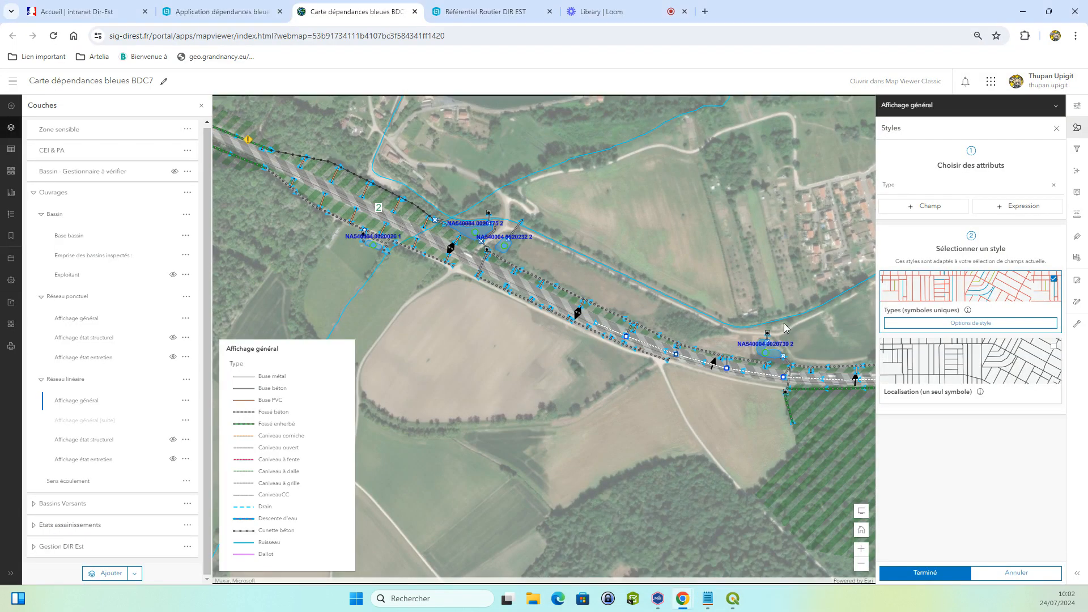
left_click(926, 186)
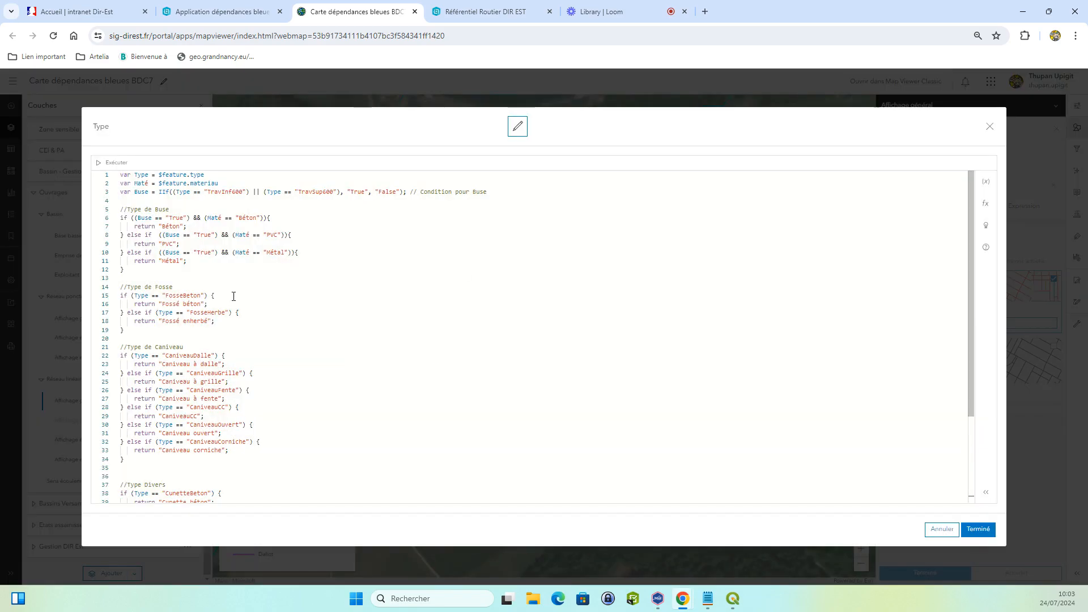
scroll(254, 252, "down", 3)
scroll(255, 269, "up", 3)
Step: Highlight the Type, Maté and Buse variable declarations, including the TravInf600 or TravSup600 condition and its "True" result
mouse_move(409, 191)
left_mouse_down()
mouse_move(187, 192)
mouse_move(104, 173)
left_mouse_up()
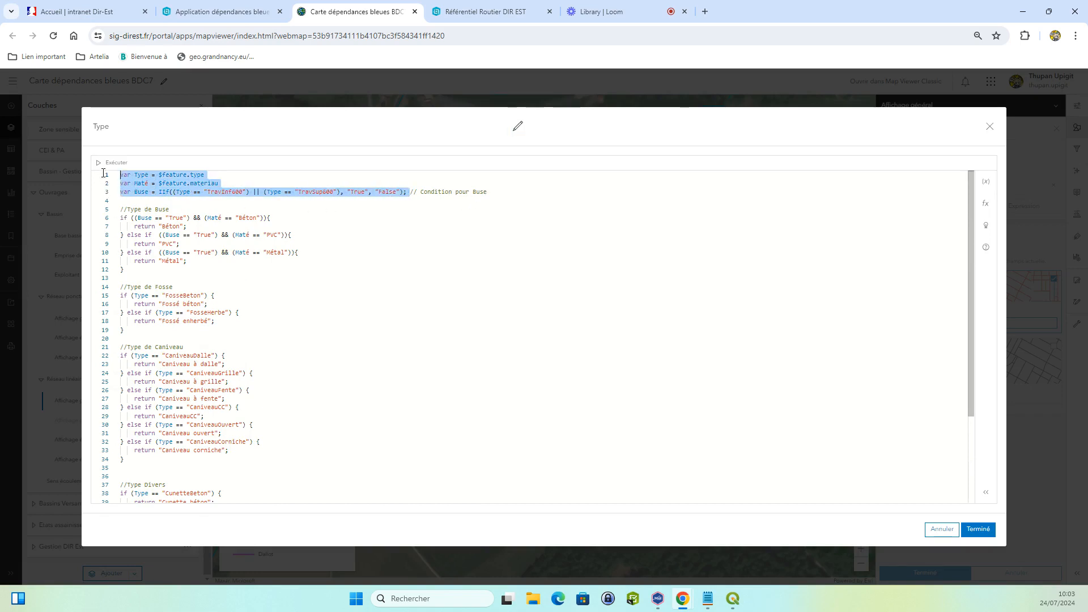
left_click(149, 175)
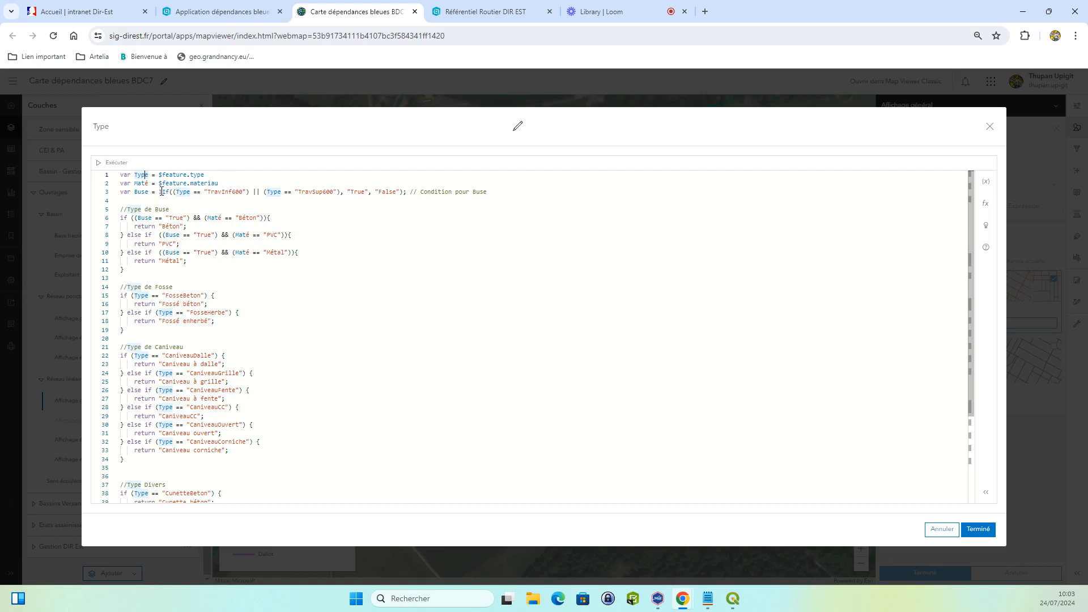
left_click_drag(161, 192, 410, 195)
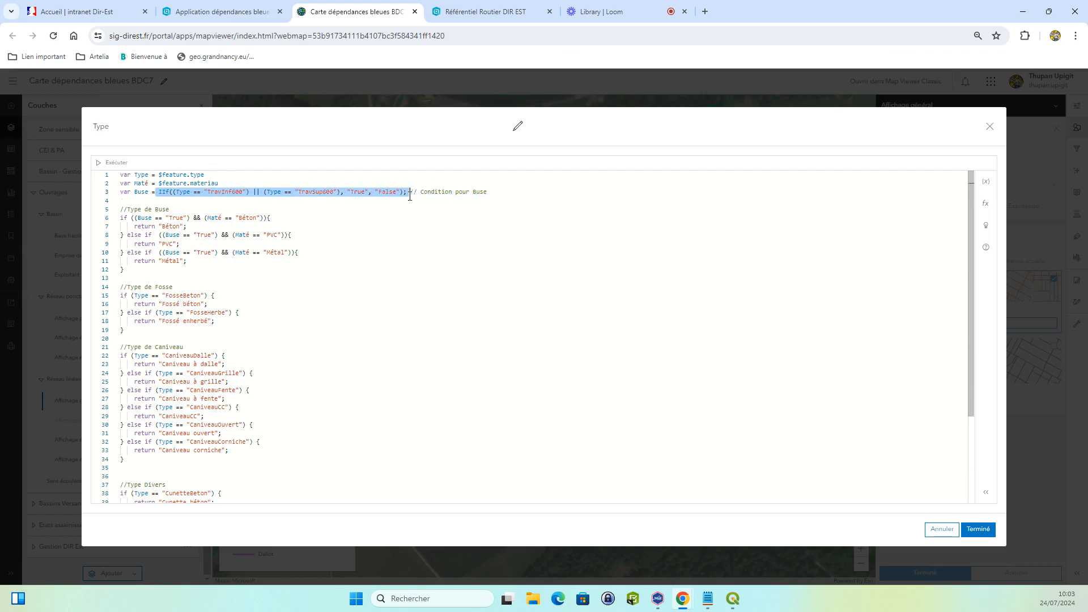
left_click(209, 193)
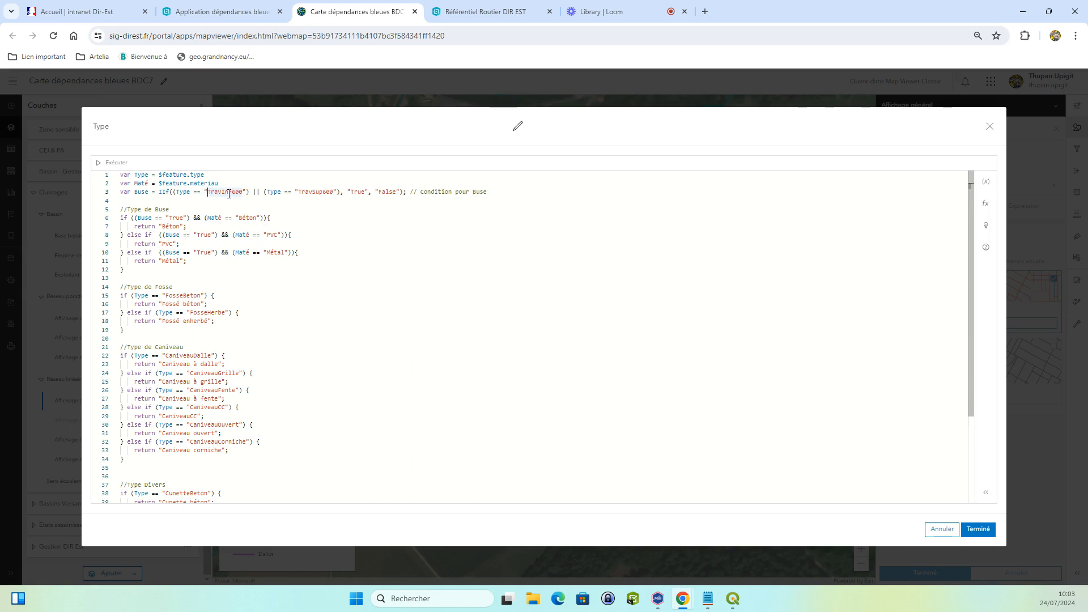
left_click(260, 192)
left_click_drag(302, 185, 333, 195)
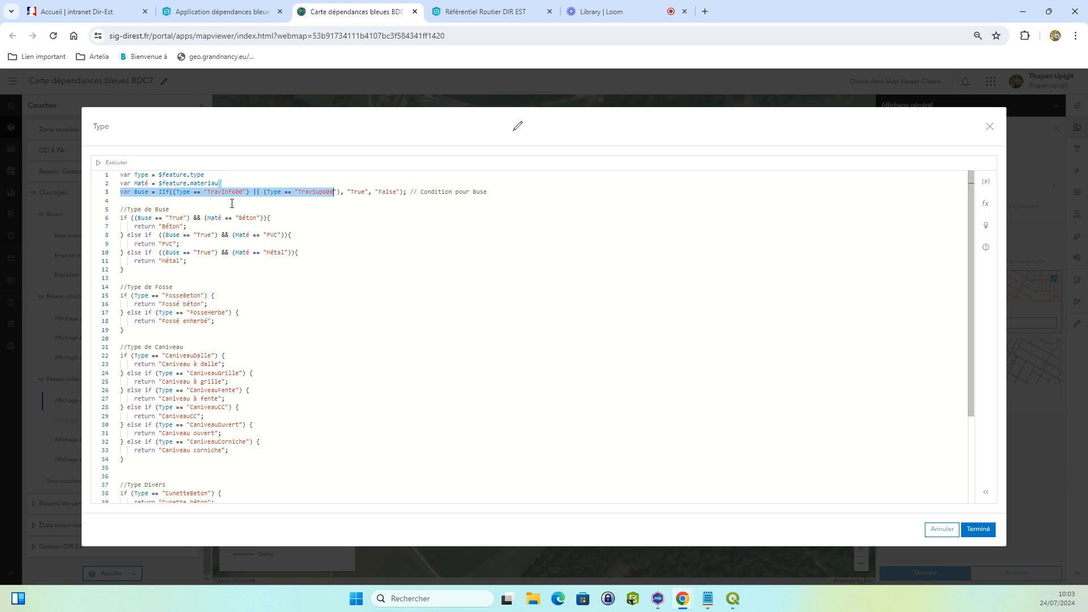
left_click(351, 193)
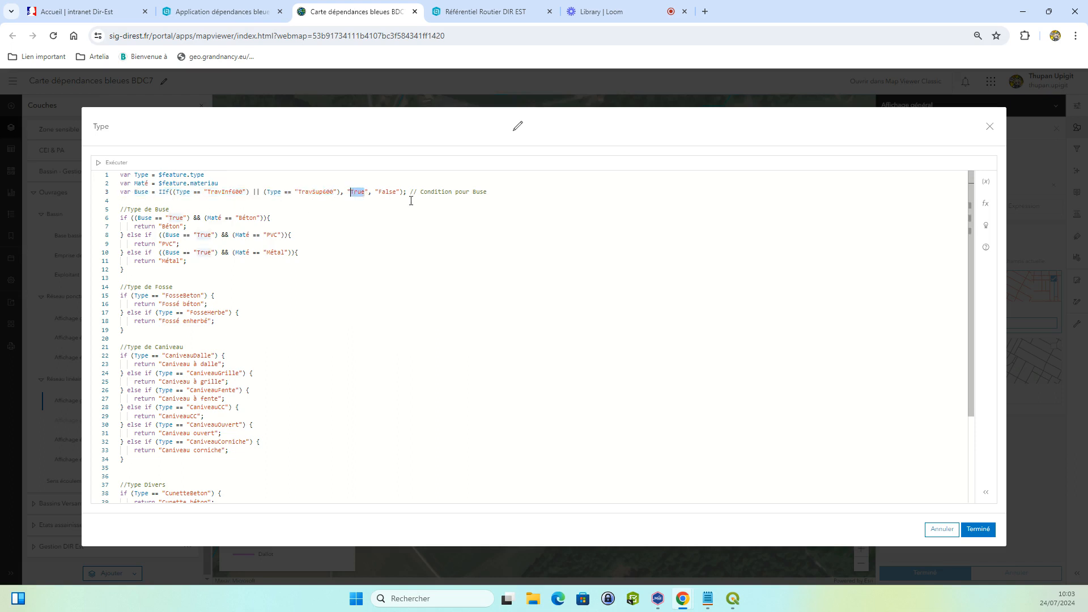
Step: Highlight the "False" result, the Type de Buse block, and the Buse condition it reuses from the variable declaration
left_click(386, 194)
left_click_drag(386, 193, 378, 193)
mouse_move(372, 194)
left_mouse_down()
mouse_move(362, 194)
mouse_move(397, 192)
mouse_move(384, 192)
left_mouse_up()
left_click_drag(136, 268, 128, 210)
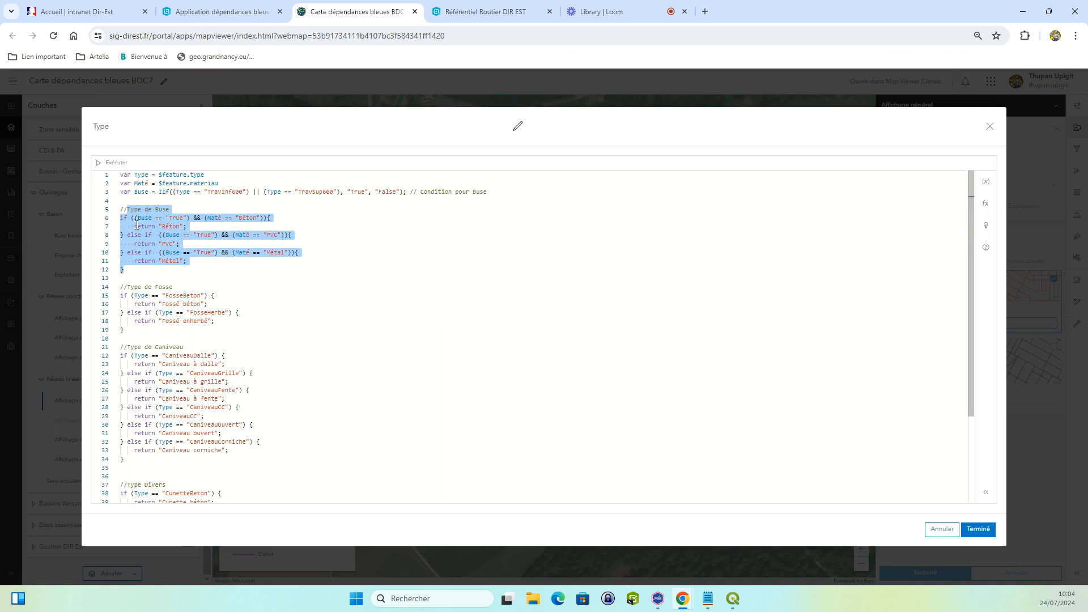
left_click(133, 219)
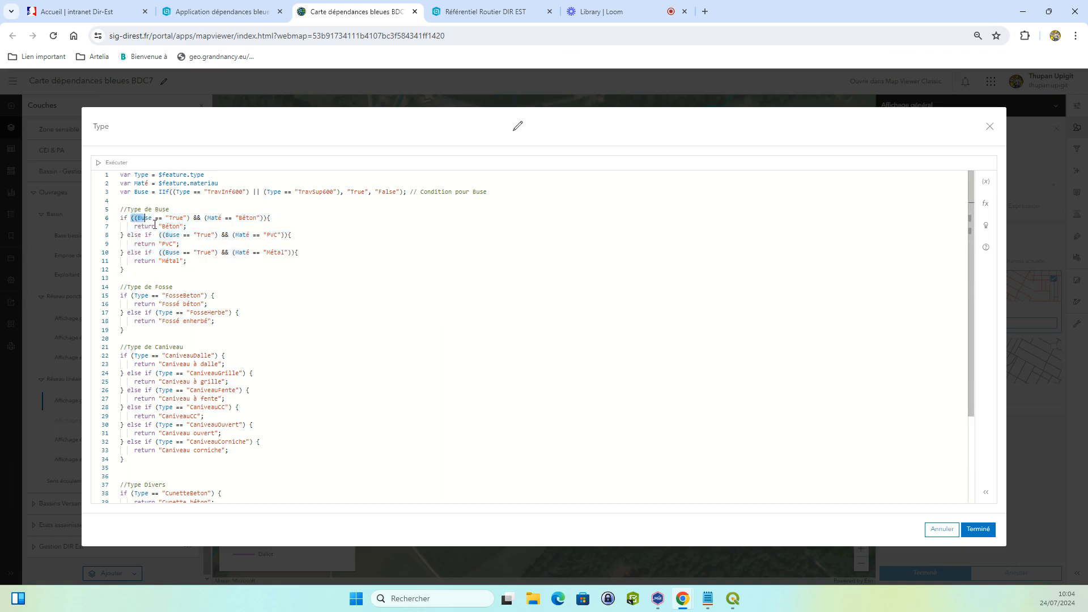
left_click(153, 219)
left_click_drag(160, 193, 342, 195)
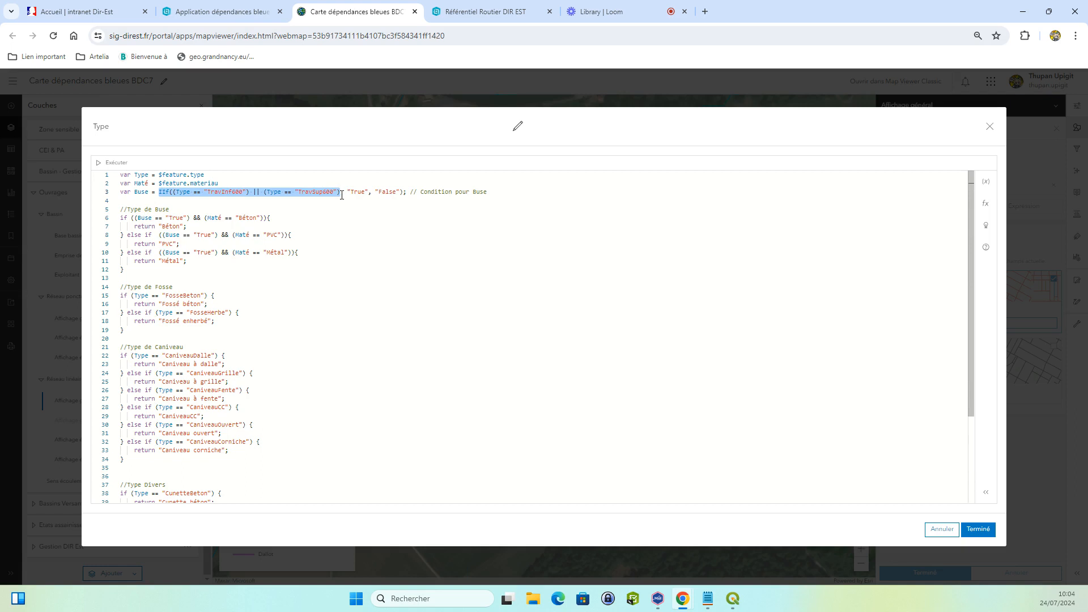
Step: Highlight the Maté comparisons for "Béton", "PVC" and "Métal" in the Type de Buse conditions
double_click(214, 218)
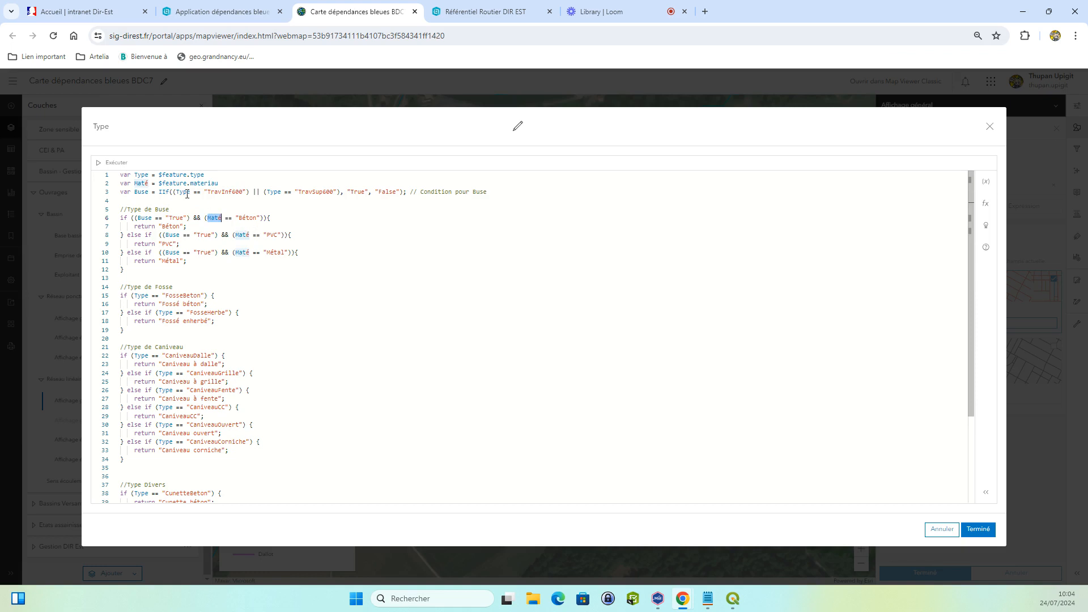
double_click(228, 219)
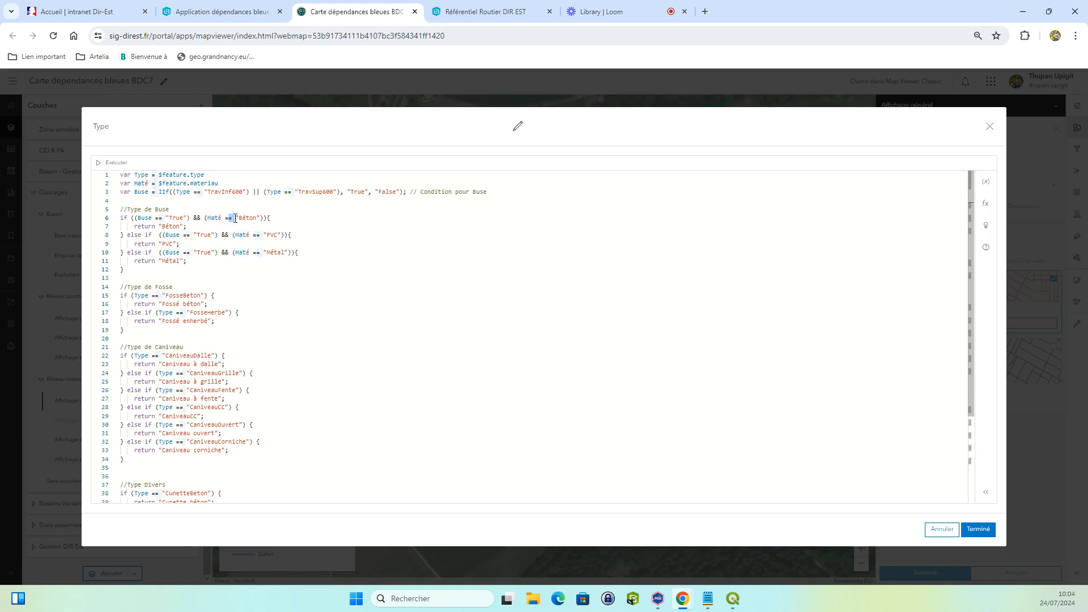
double_click(246, 218)
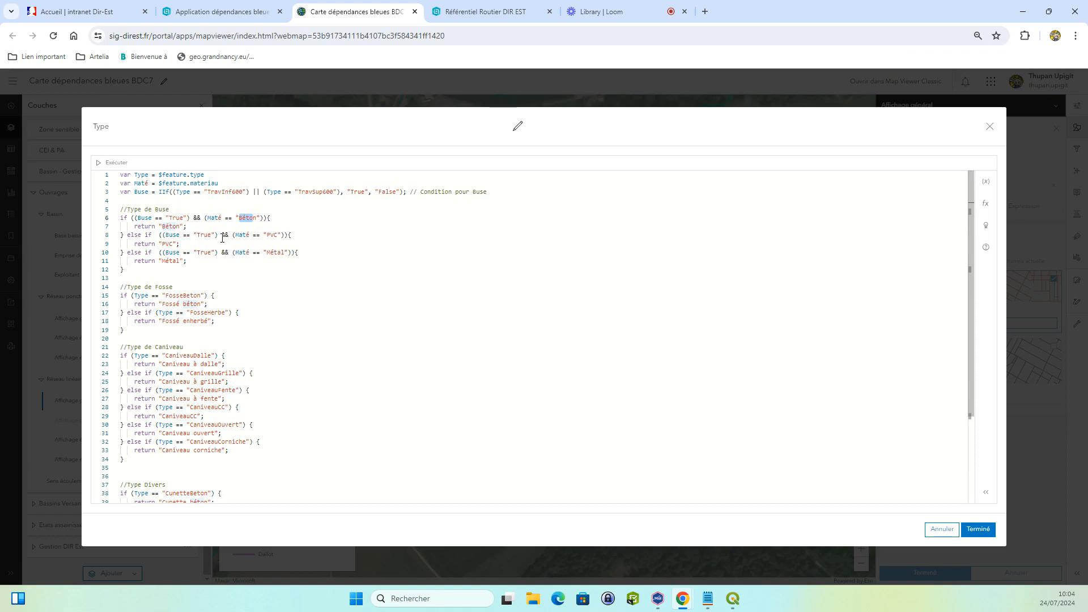
left_click_drag(222, 238, 247, 238)
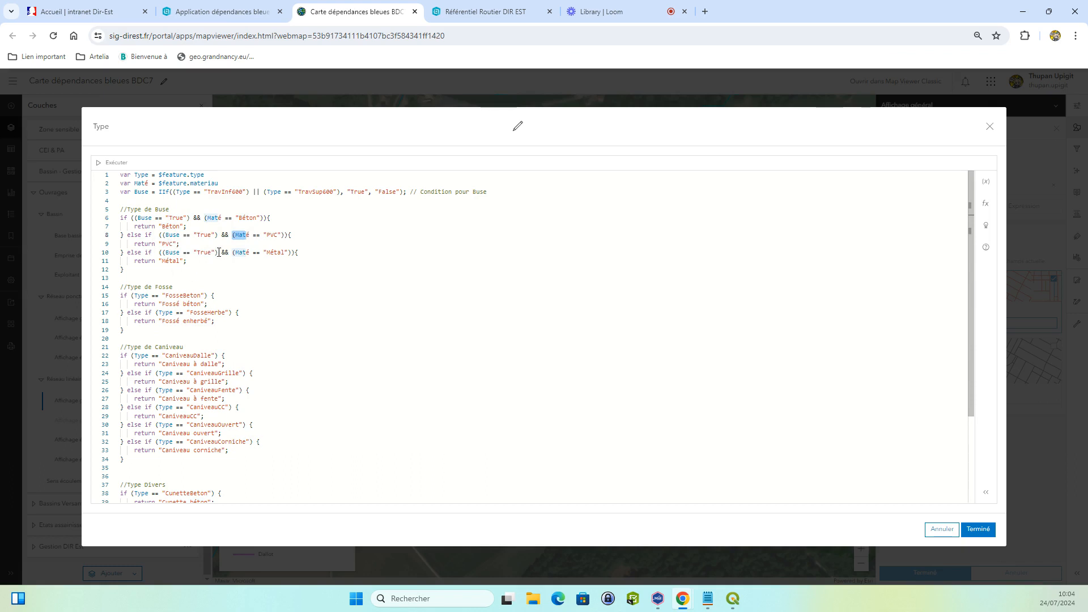
left_click_drag(212, 255, 257, 253)
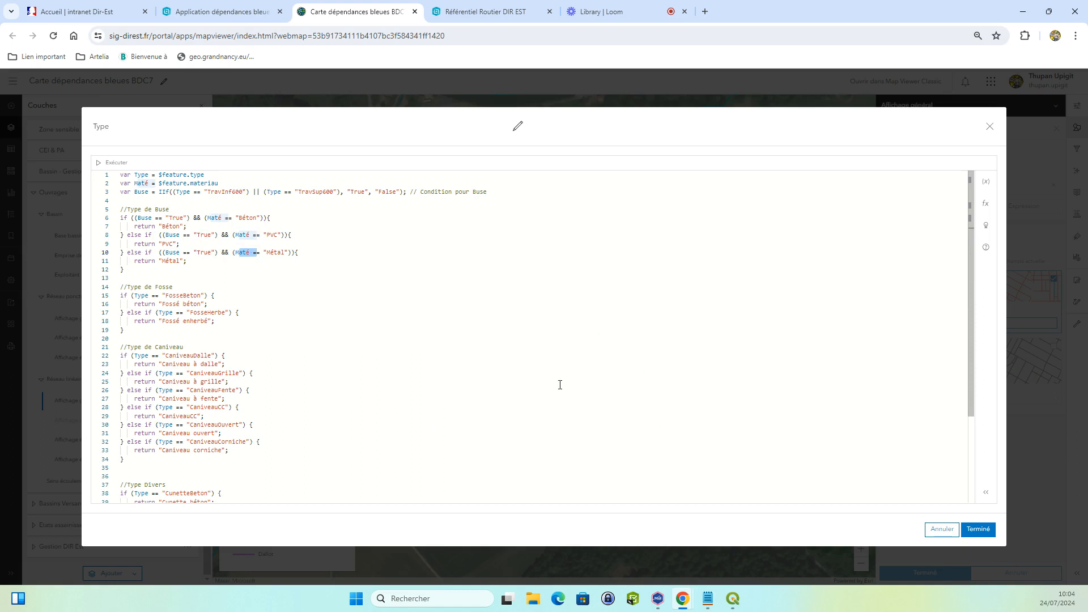
Step: Read through the Type de Fosse, Type de Caniveau and Type Divers conditions of the Type expression
scroll(234, 301, "down", 2)
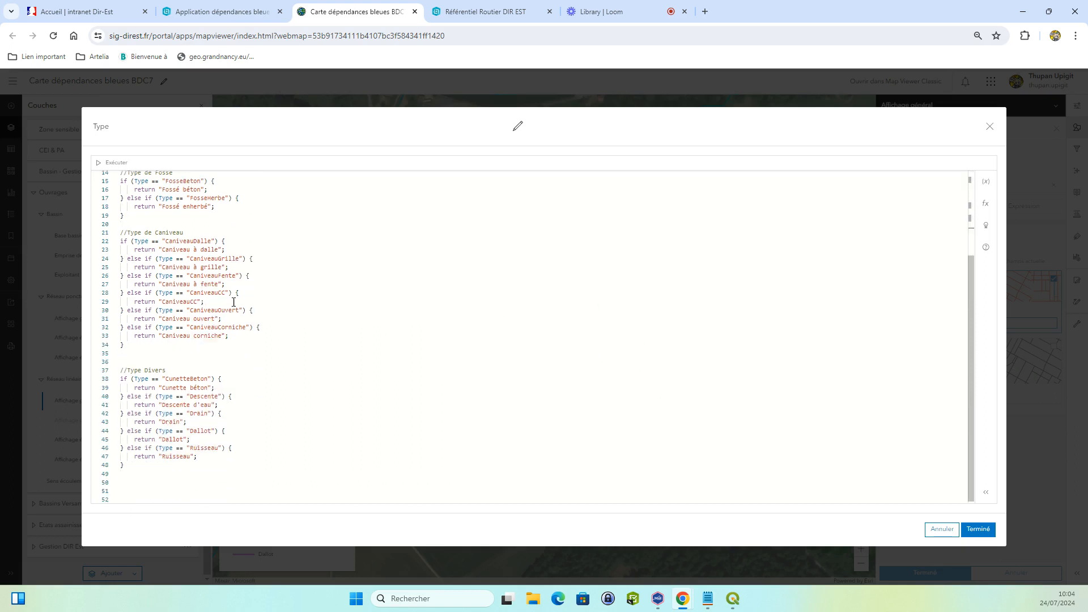
scroll(234, 288, "up", 1)
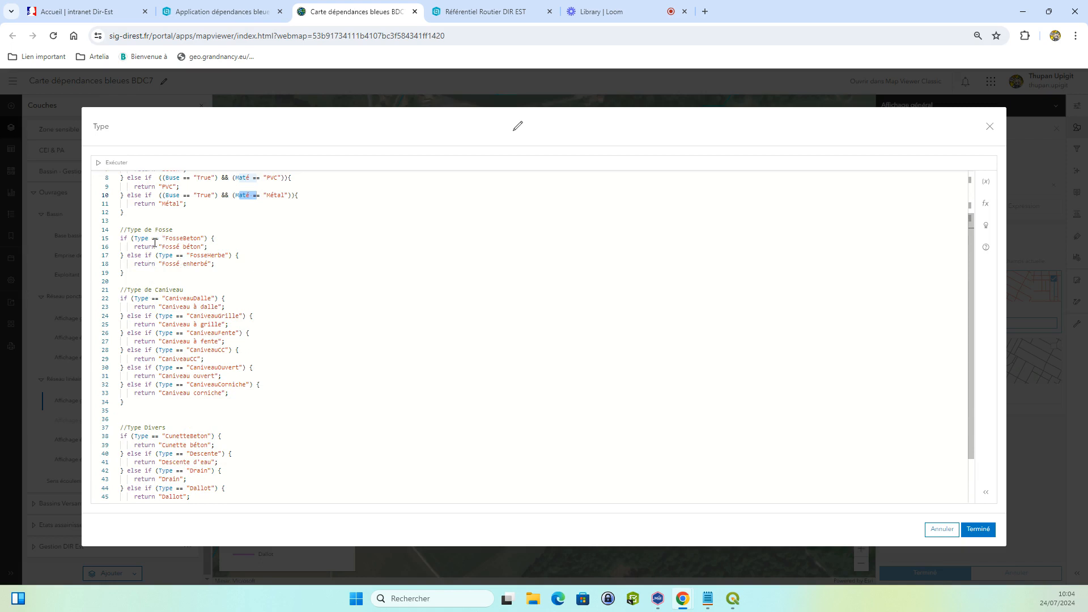
left_click(138, 238)
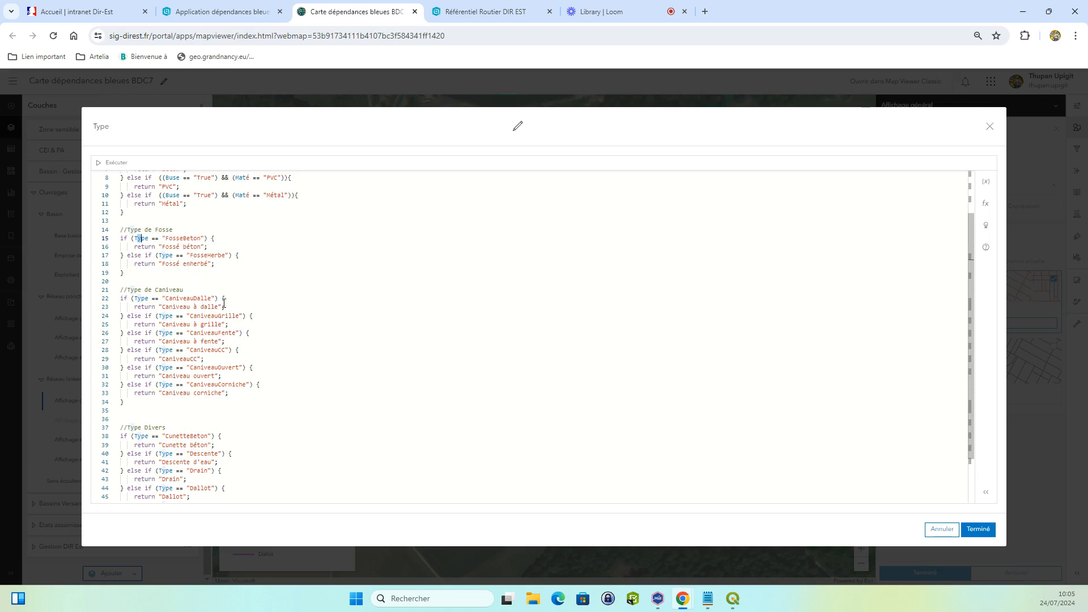
scroll(249, 269, "down", 2)
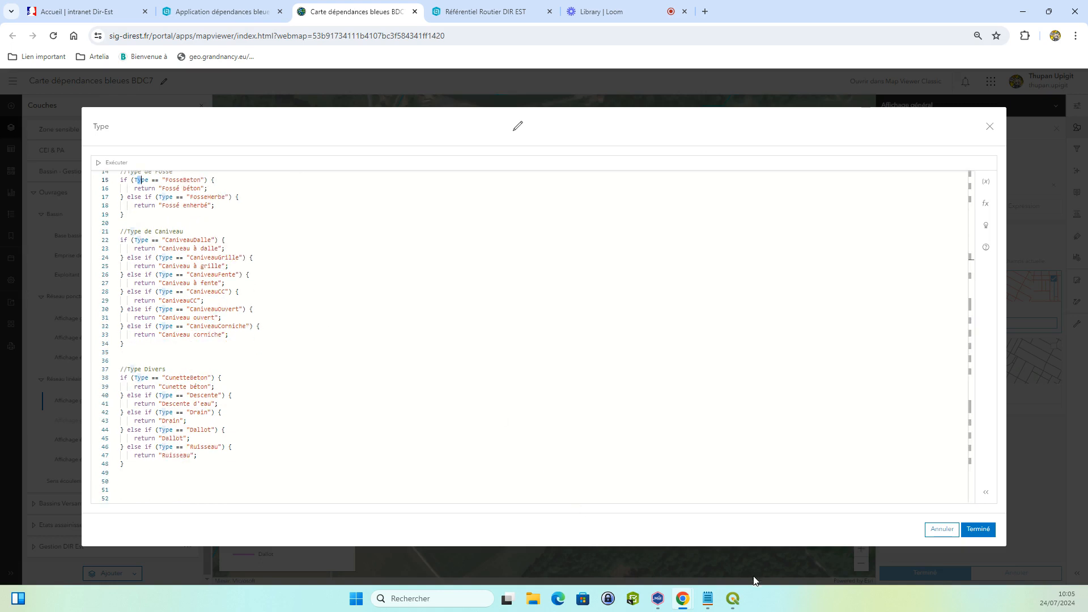
Step: Switch to QGIS and examine the regexp_match rules of the GBA and GARDE-CORPS entries under Bordure
mouse_move(737, 599)
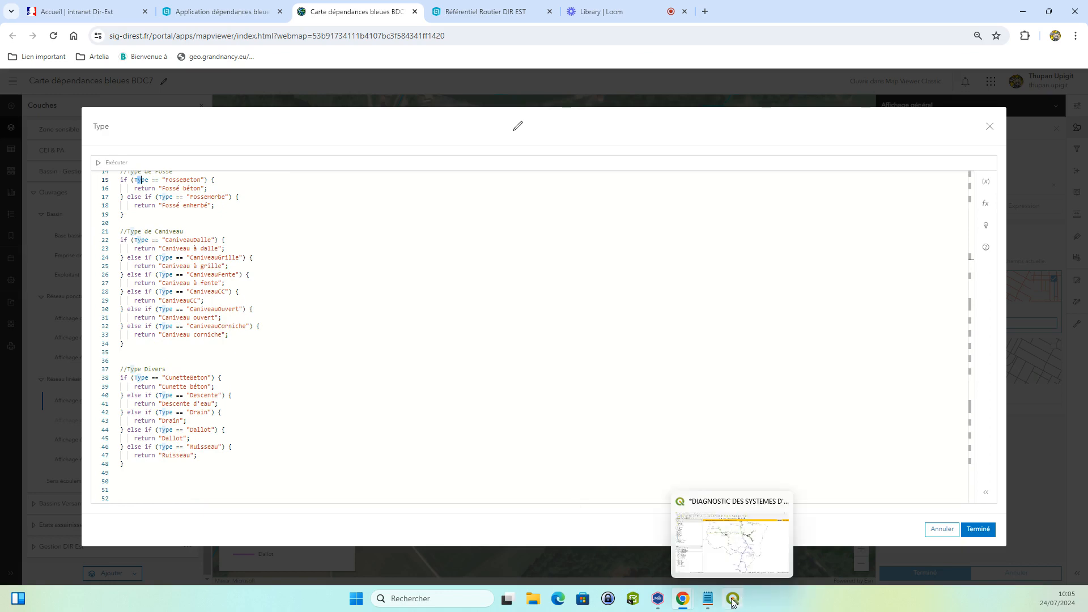
left_click(733, 599)
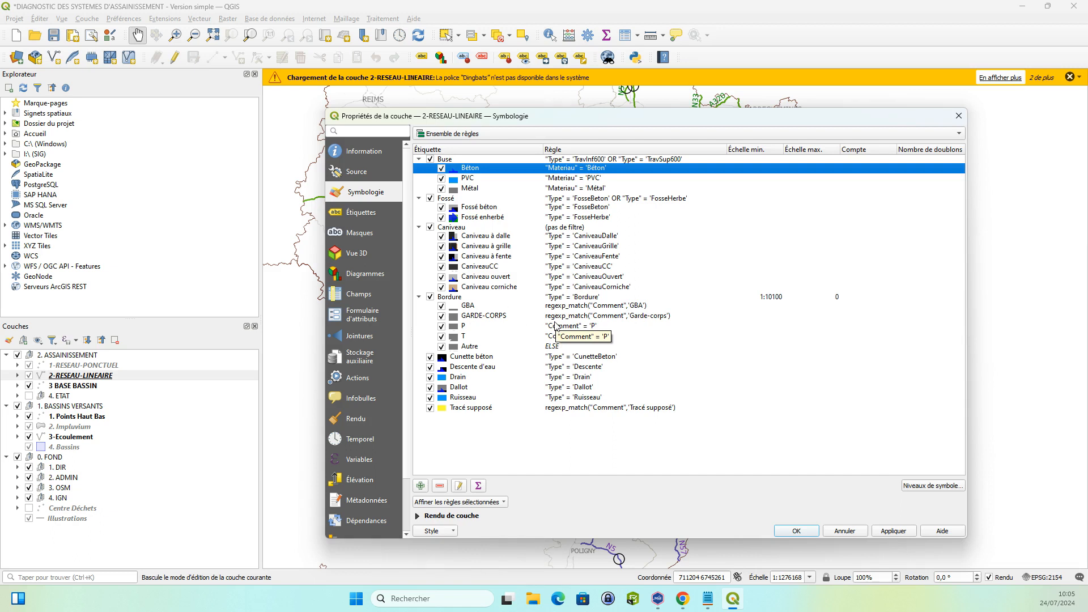
left_click(646, 307)
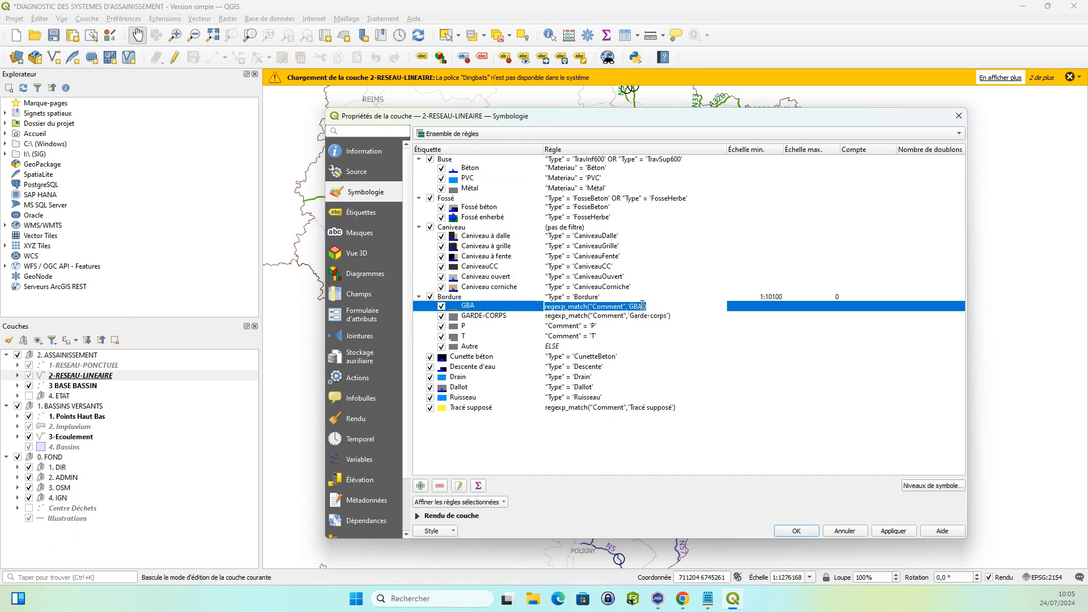
left_click(488, 316)
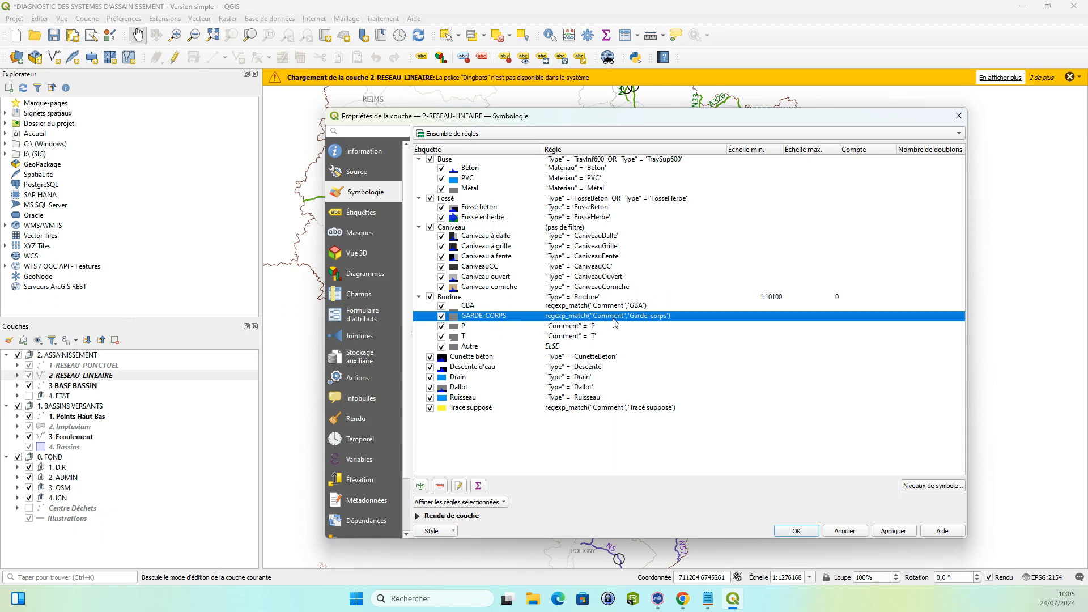
left_click(636, 317)
left_click_drag(636, 318, 653, 318)
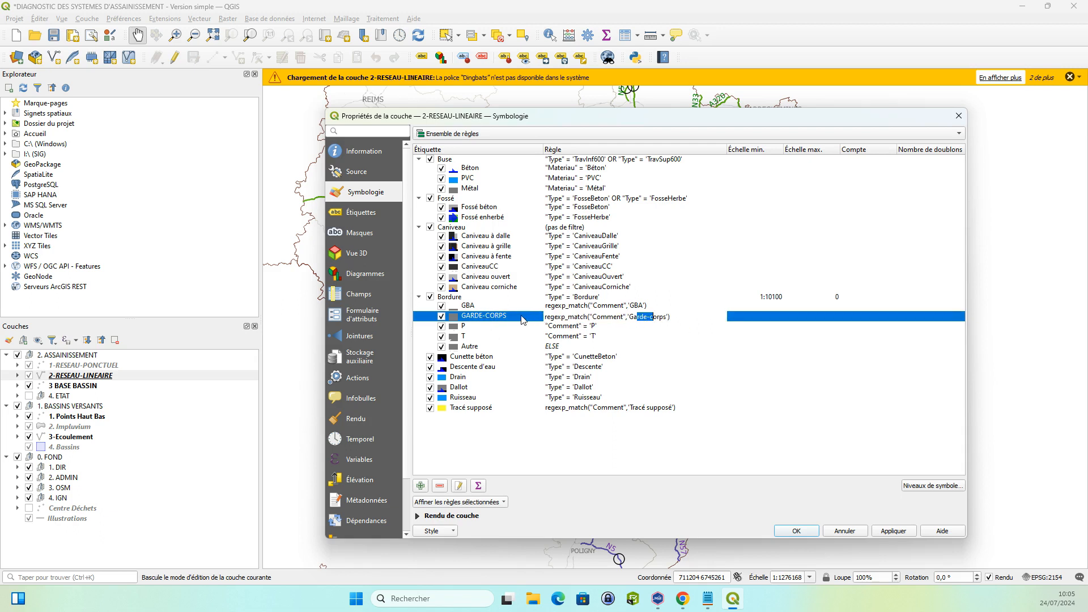
left_click(513, 321)
left_click(492, 316)
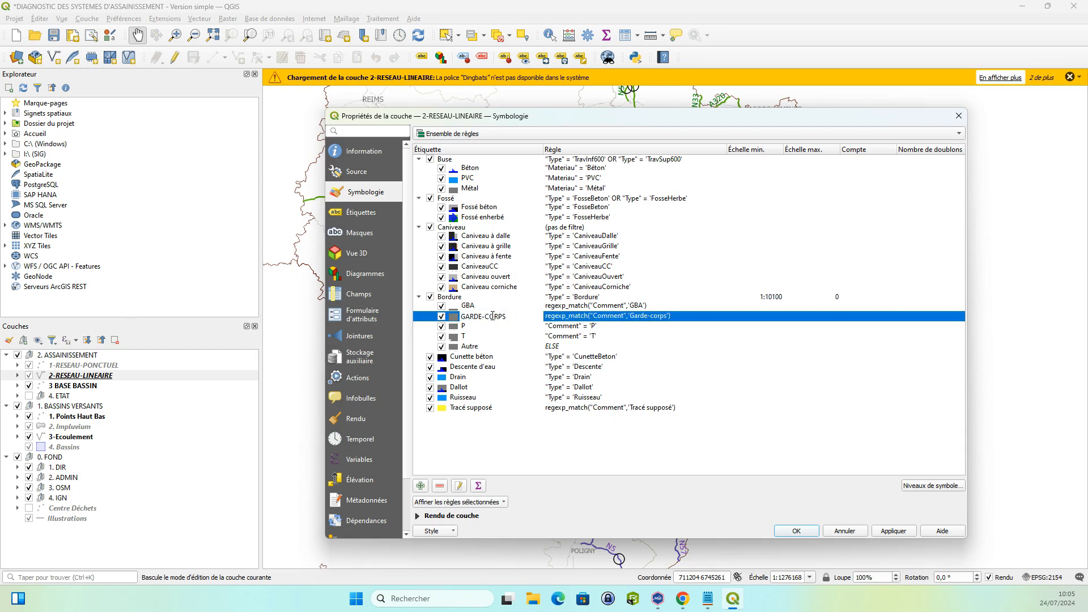
left_click_drag(506, 312, 490, 313)
Step: Switch back to the web map, close the Type expression, and display the Type de bordure et tracé supposé expression of Affichage général (suite)
left_click(682, 602)
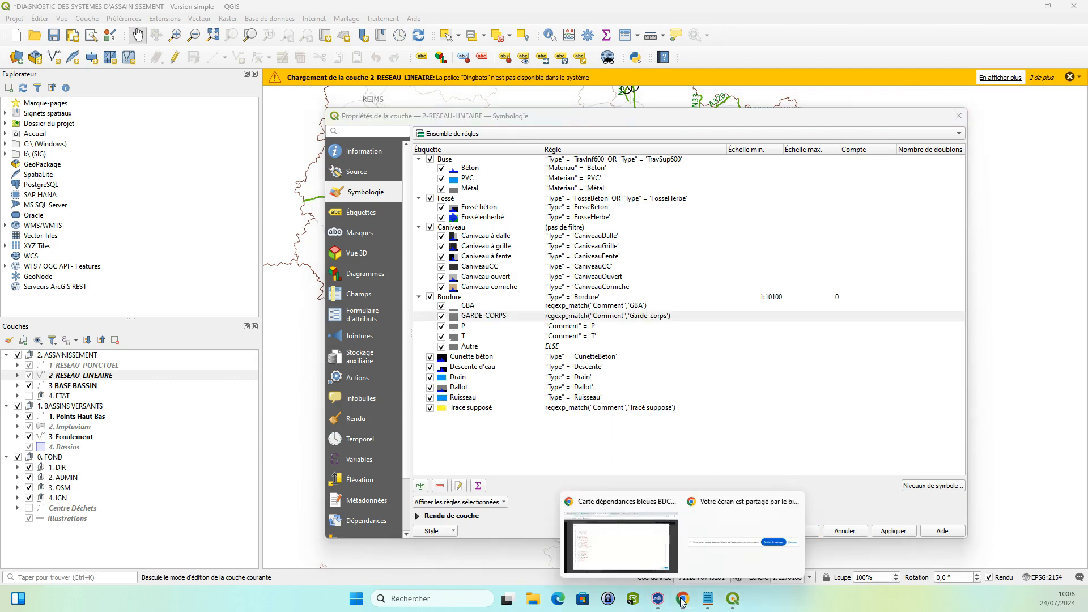
left_click(658, 556)
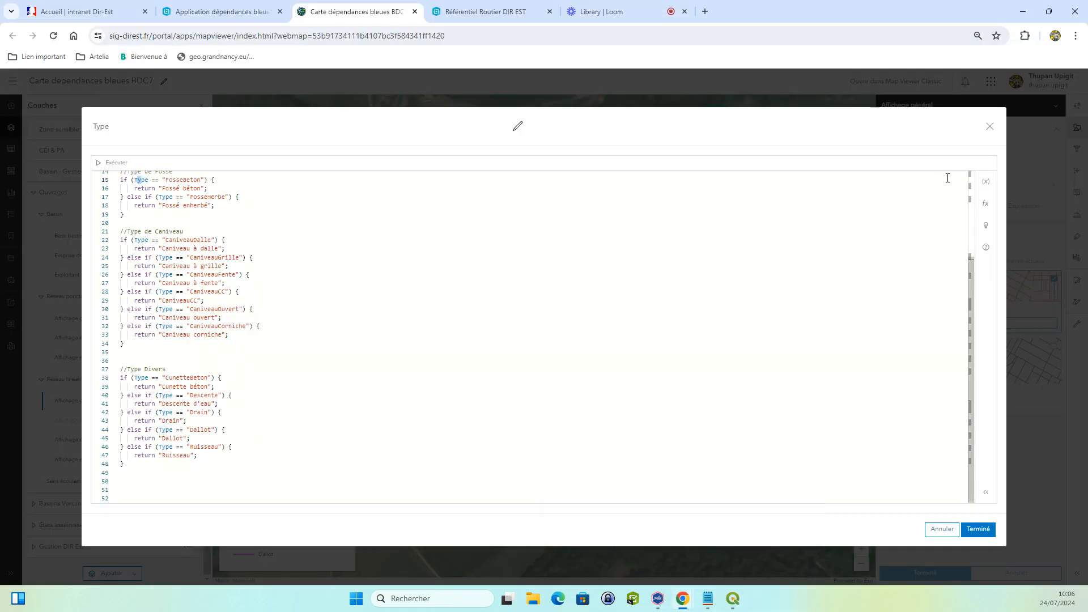
left_click(990, 126)
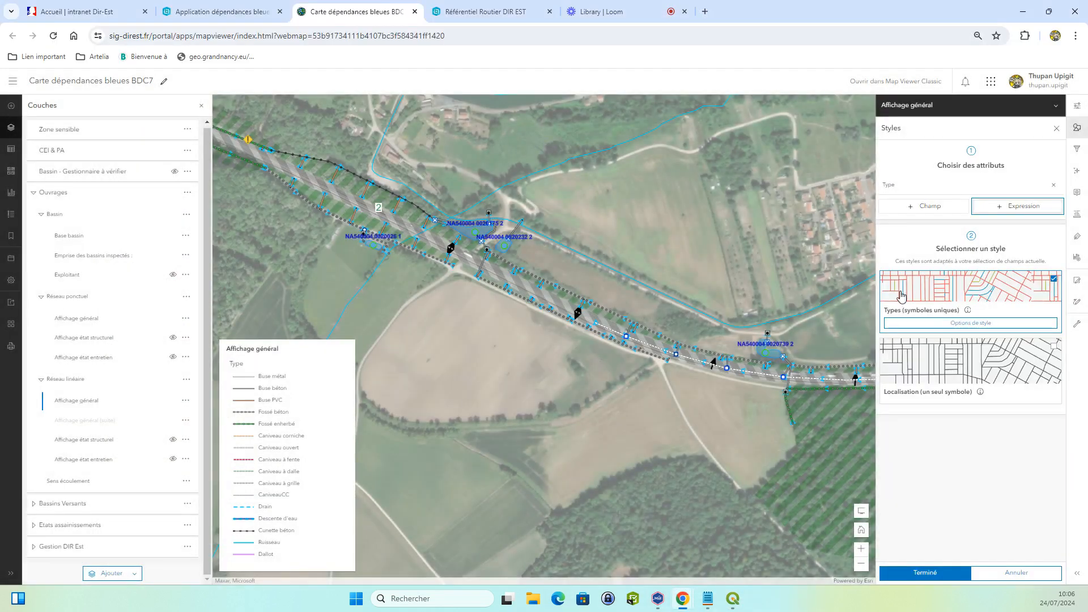
left_click(91, 420)
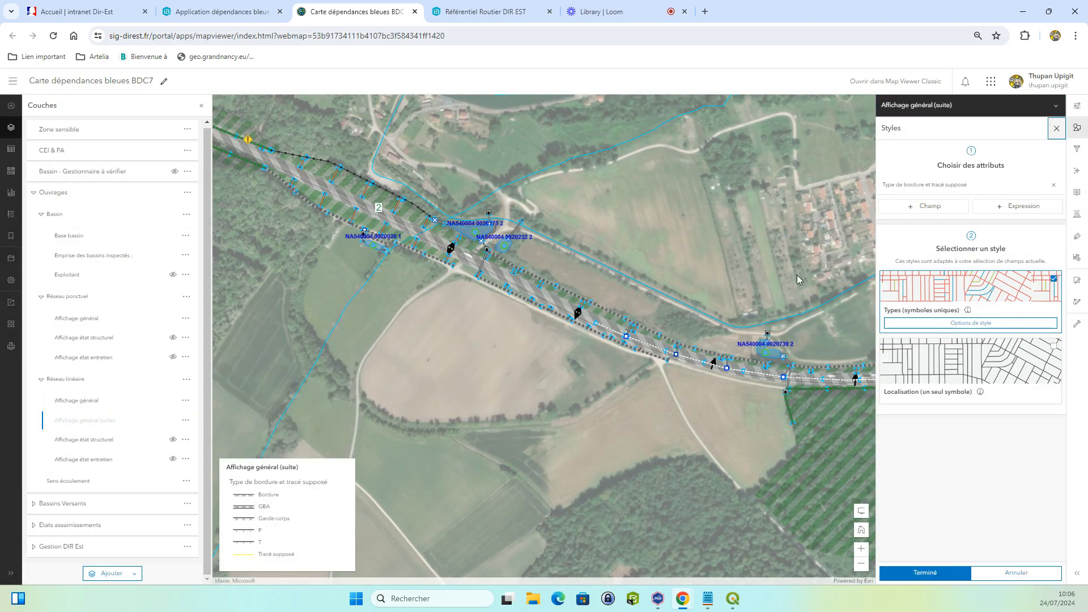
left_click(889, 185)
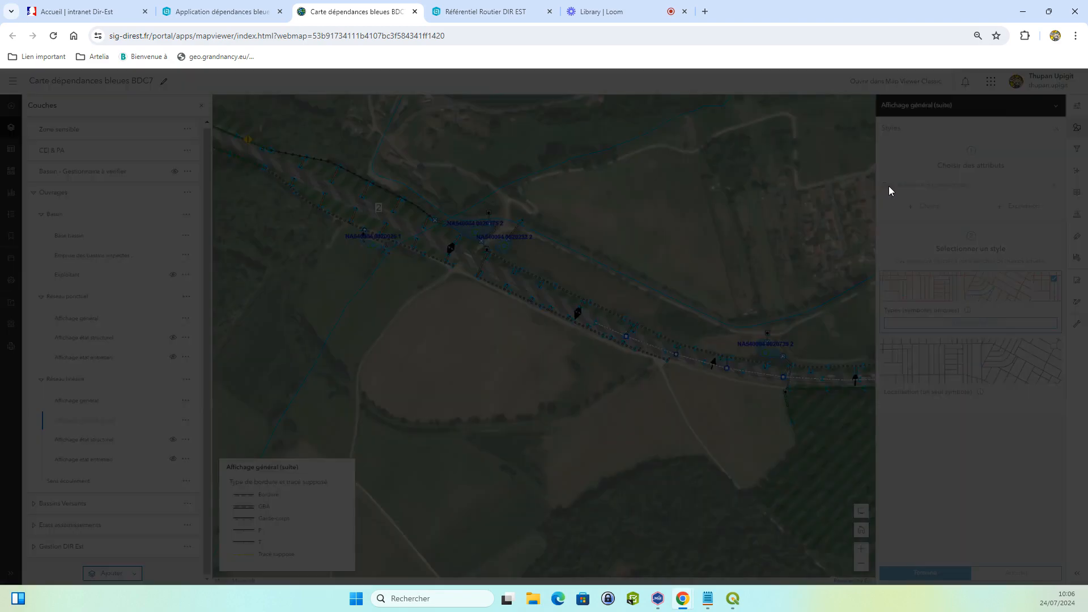
Step: Highlight the Find conditions for "GBA" and "Garde-corps" and the Comm variable they search
left_click_drag(149, 252, 170, 253)
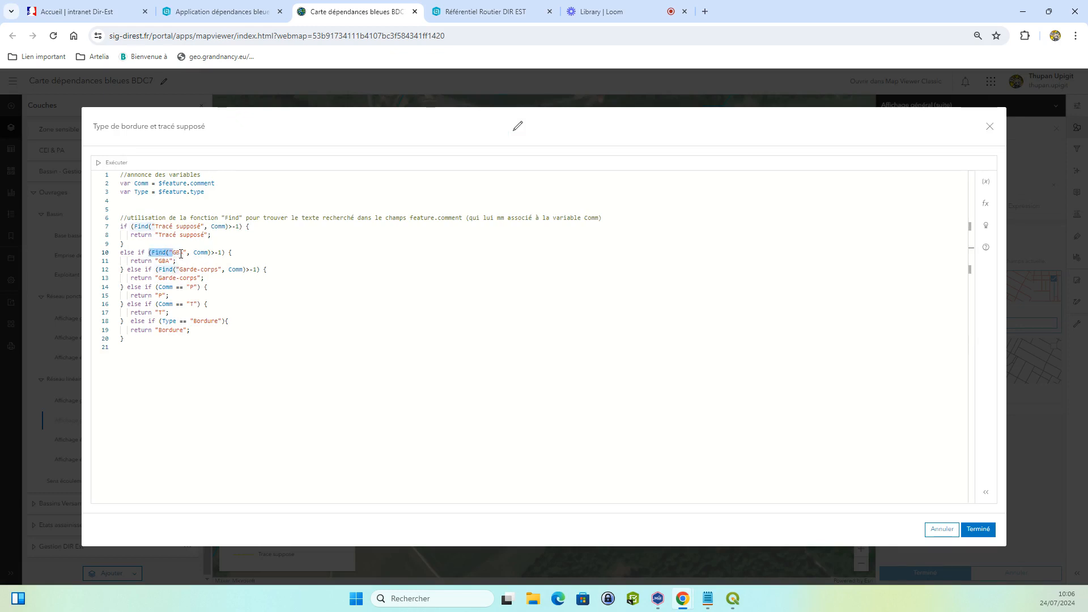
left_click(182, 252)
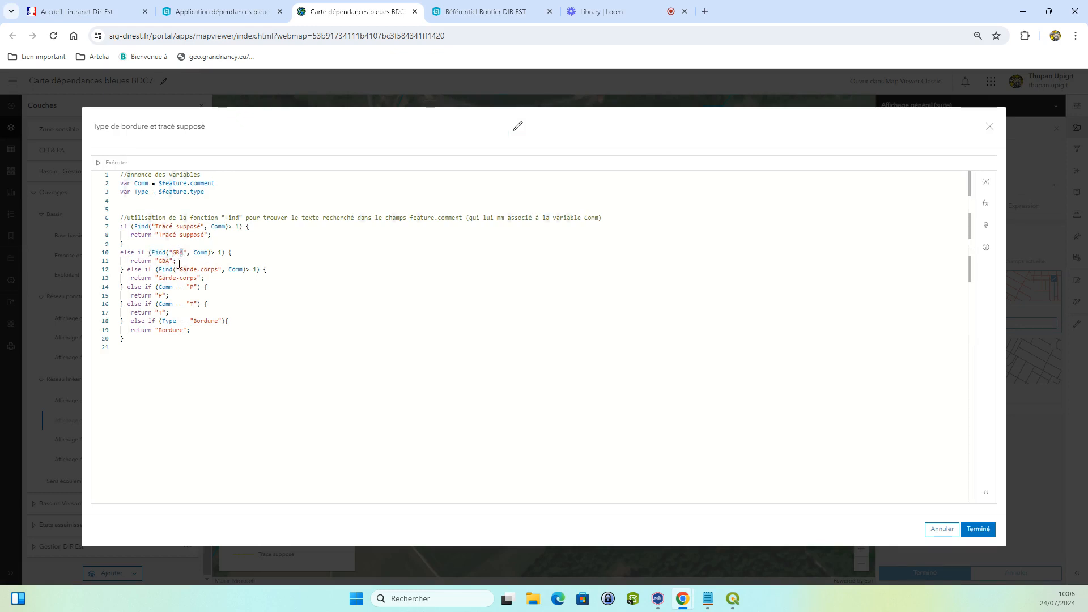
left_click_drag(192, 252, 174, 252)
double_click(204, 252)
left_click(147, 194)
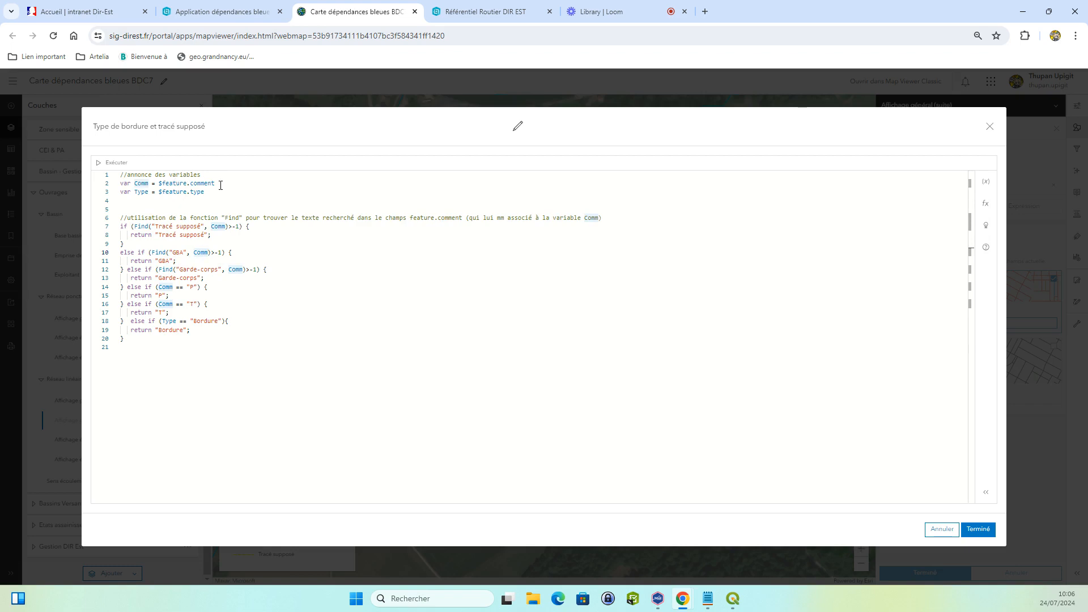
left_click(170, 254)
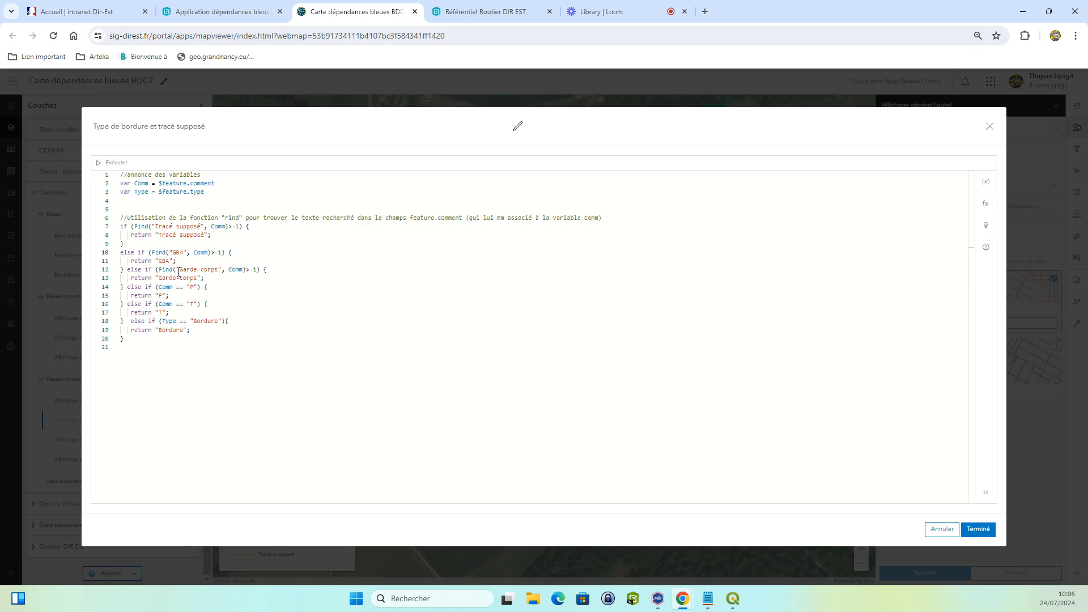
left_click_drag(191, 271, 233, 270)
Step: Close the Type de bordure et tracé supposé expression and view the road section farther east on the map
left_click(990, 126)
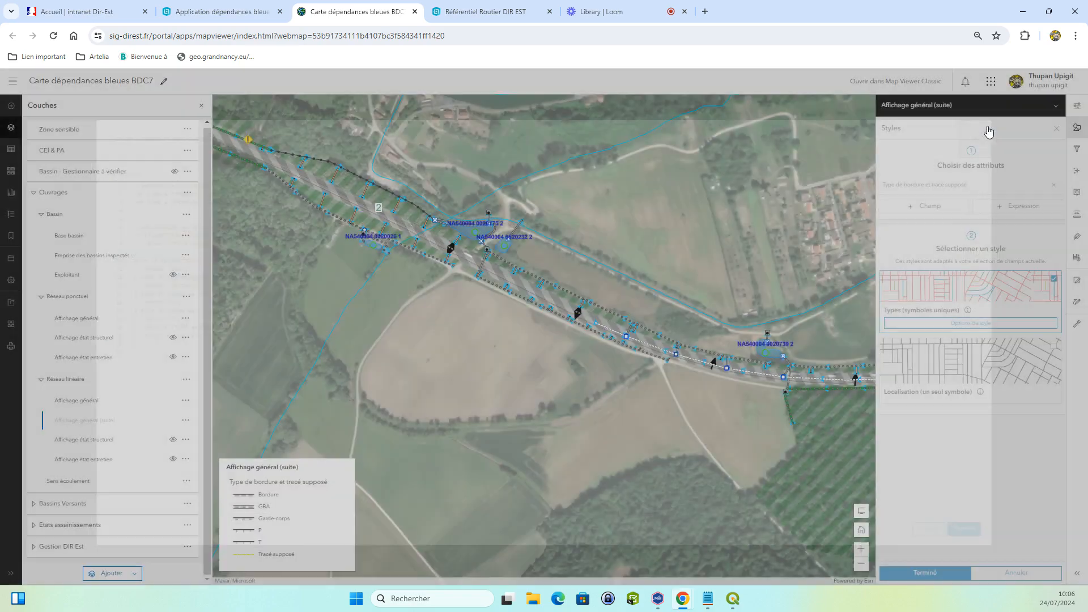
scroll(681, 320, "down", 3)
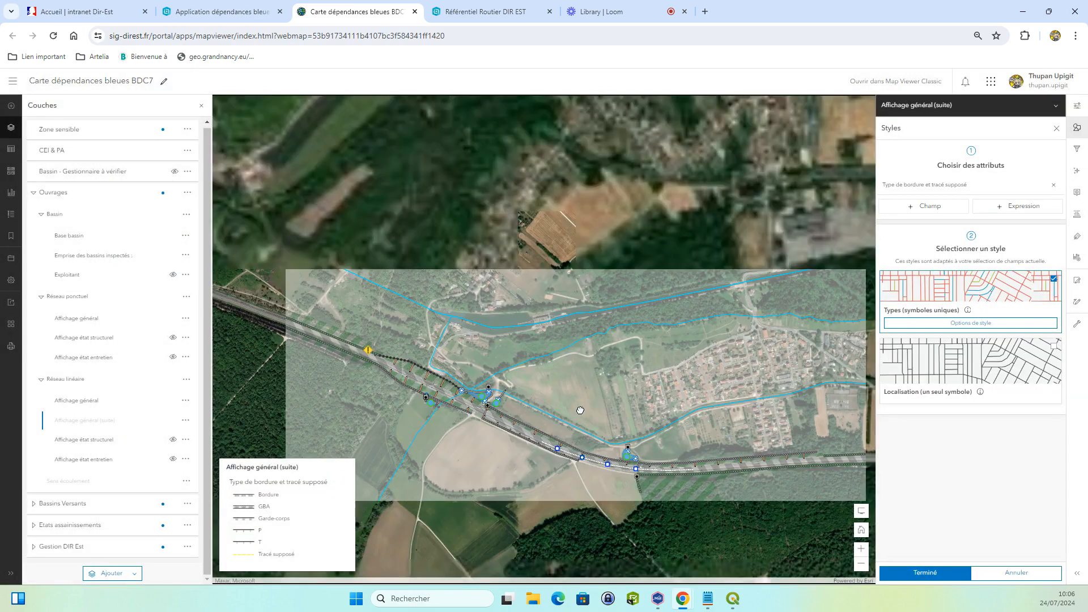
left_click_drag(580, 410, 441, 298)
left_click_drag(600, 305, 452, 249)
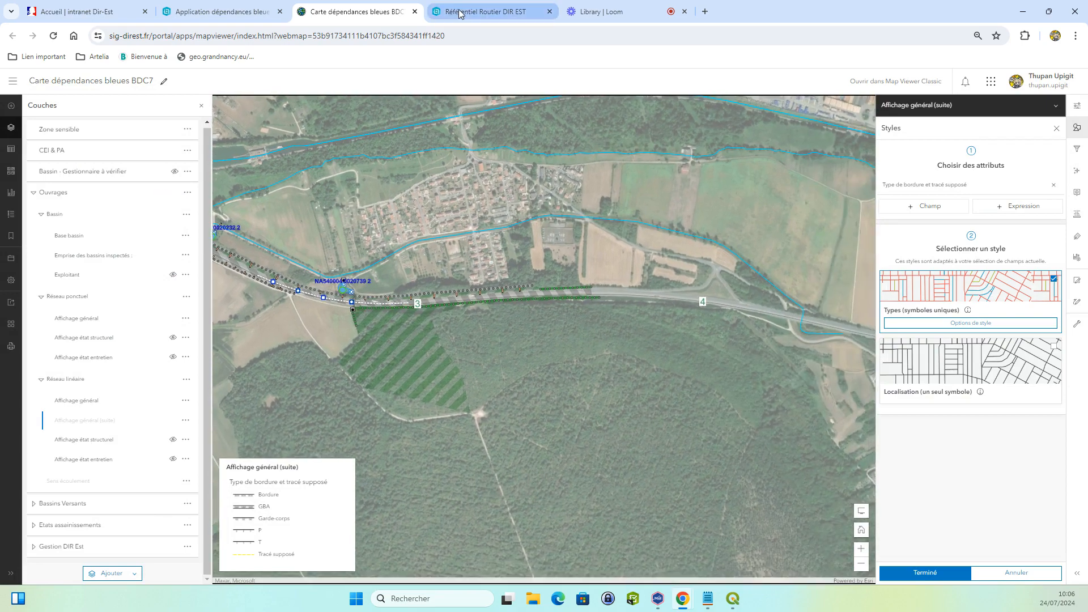
Step: Switch to the Application dépendances bleues page and examine the road network and structures on its map at several scales
left_click(231, 11)
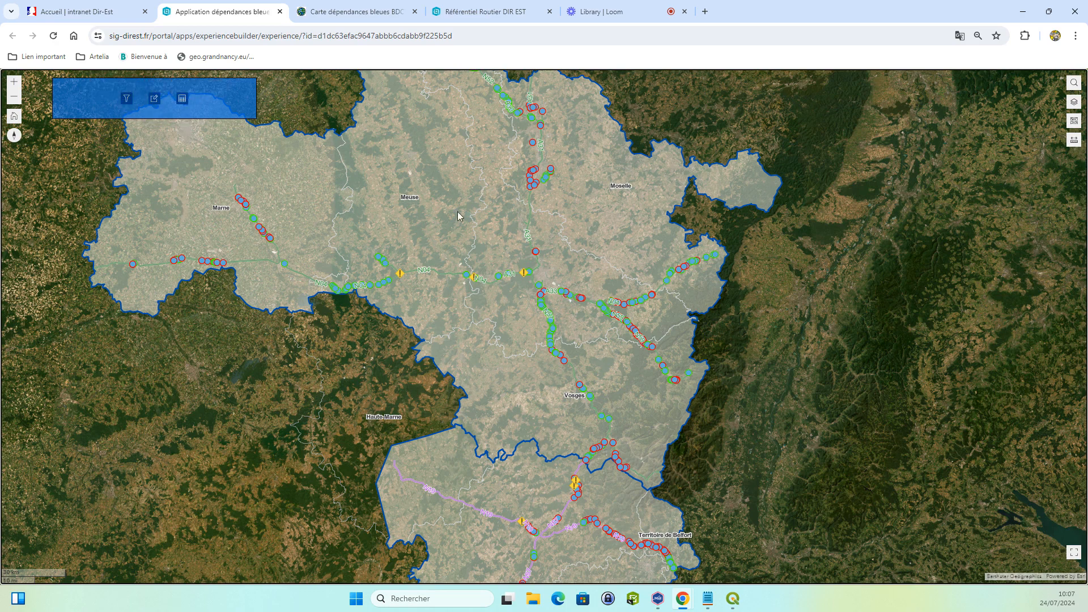
left_click_drag(464, 222, 469, 266)
scroll(469, 266, "down", 2)
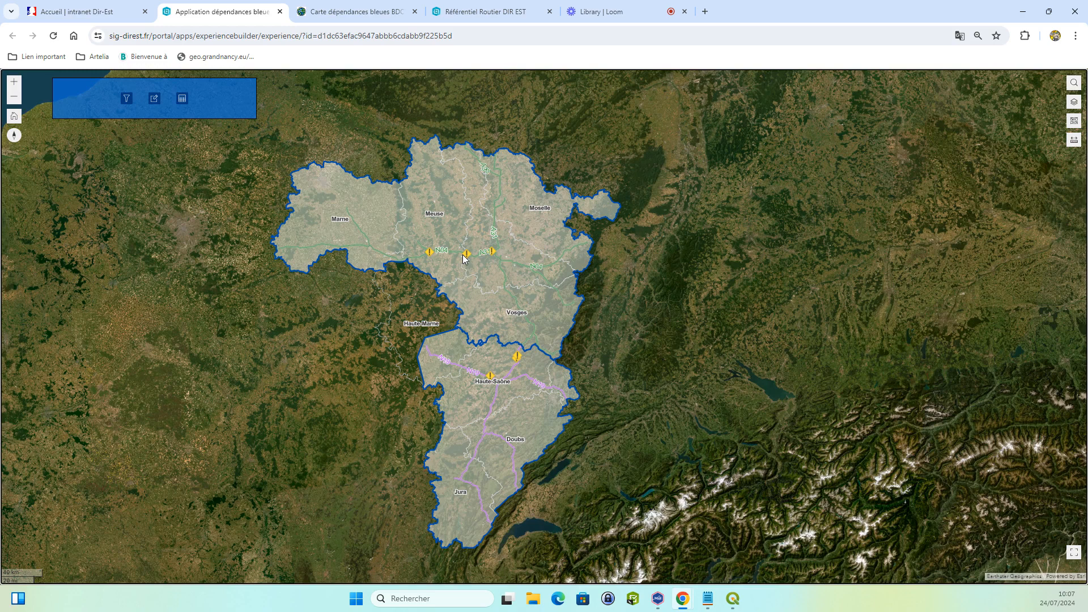
scroll(463, 259, "up", 2)
scroll(462, 255, "up", 2)
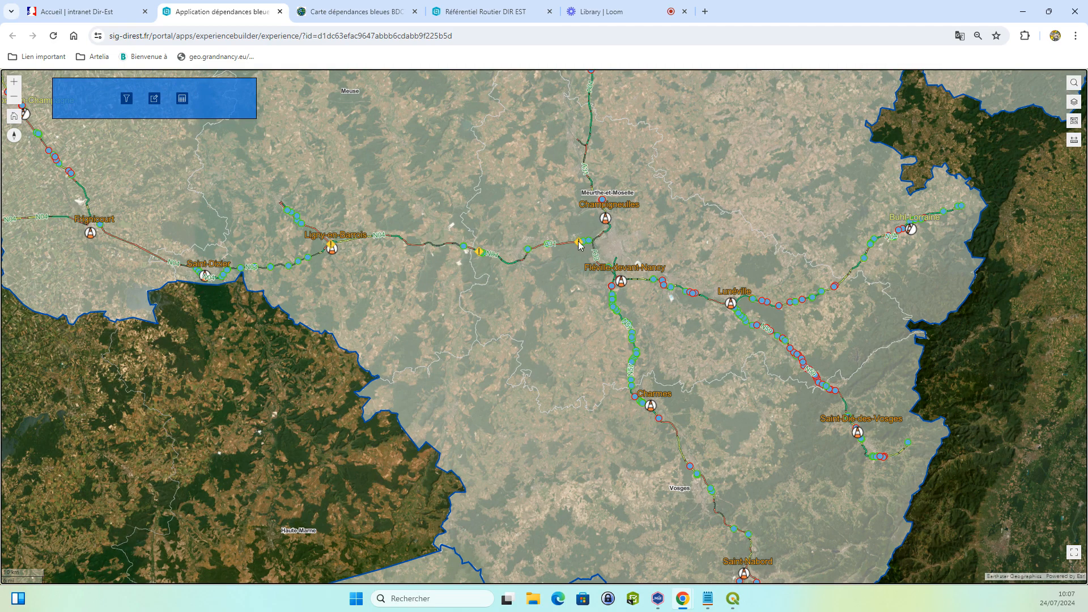
left_click_drag(593, 237, 587, 238)
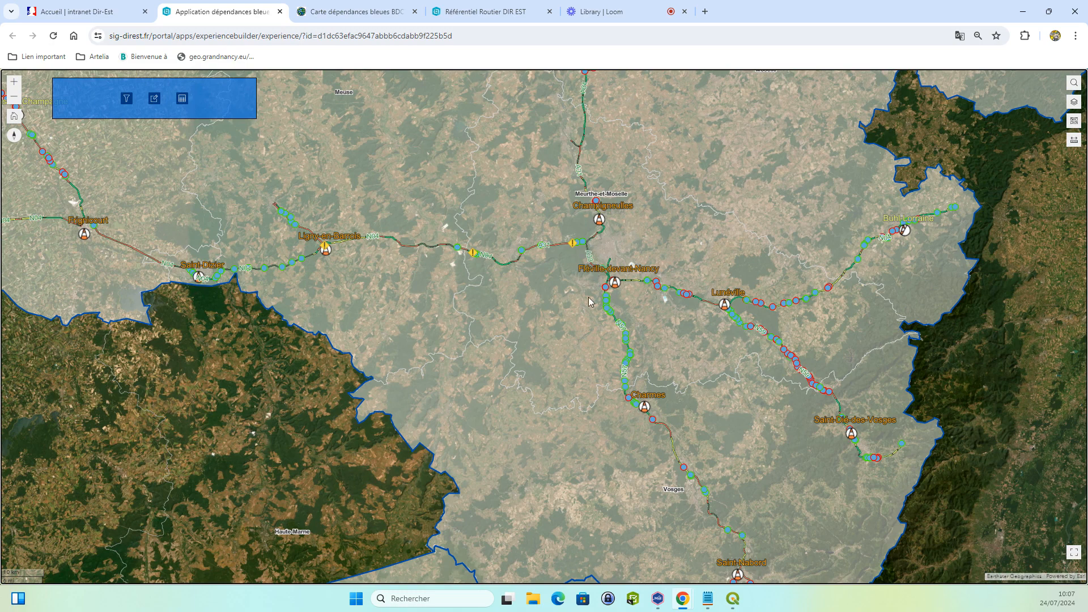
scroll(589, 302, "down", 1)
scroll(588, 298, "down", 1)
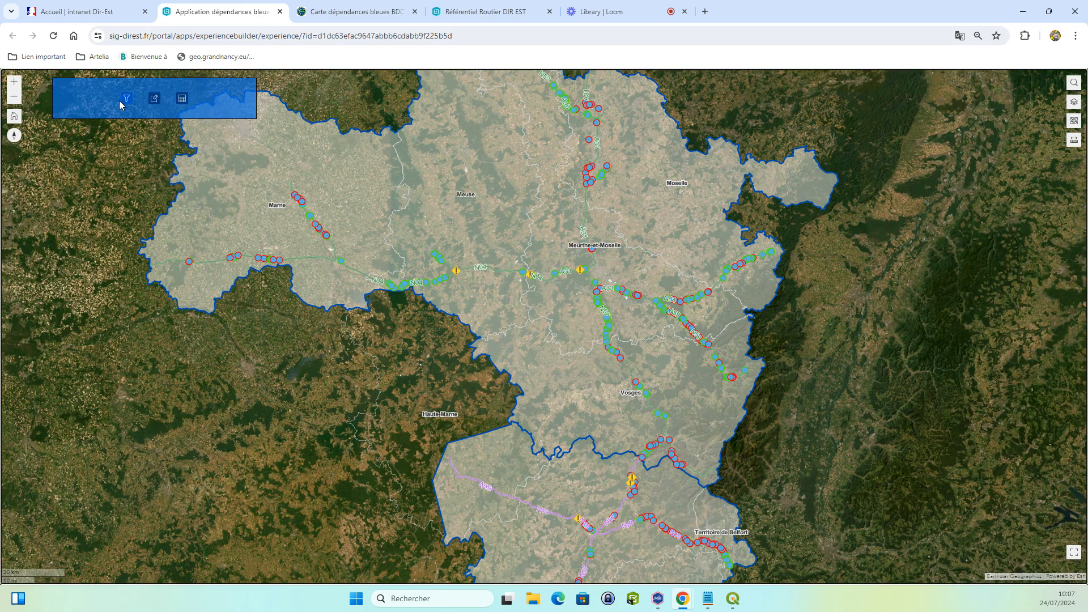
Step: Filter the basins to the CEI FRIGNICOURT
left_click(125, 102)
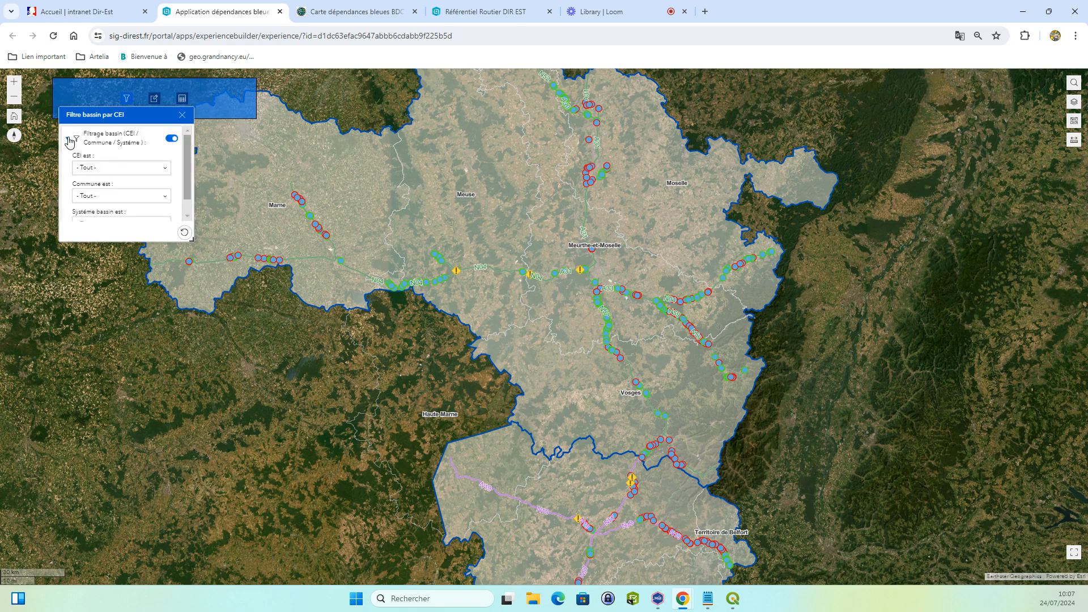
left_click(164, 170)
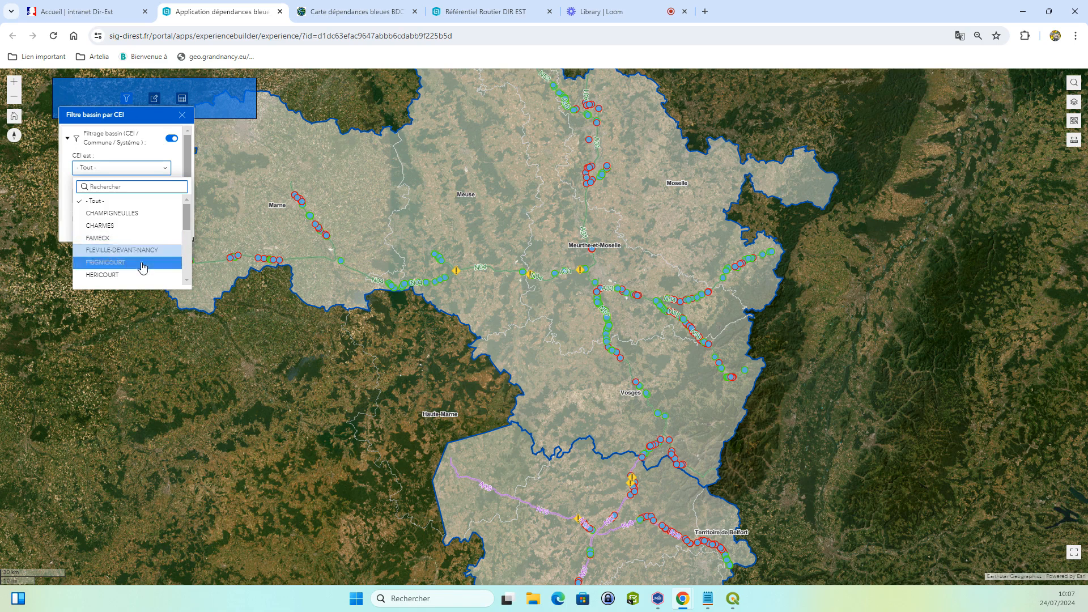
scroll(142, 264, "down", 1)
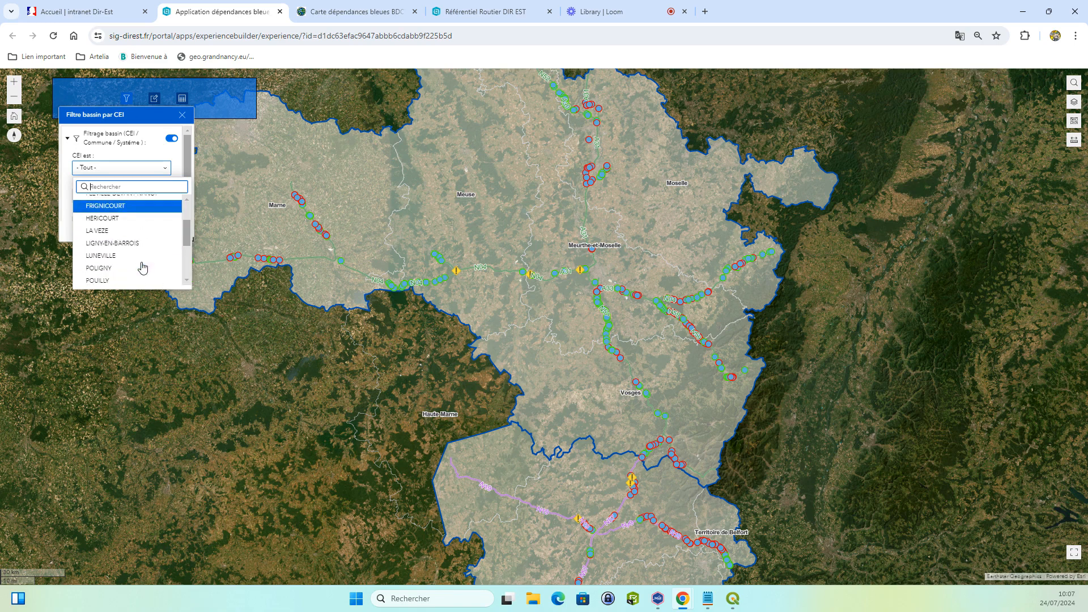
left_click(110, 207)
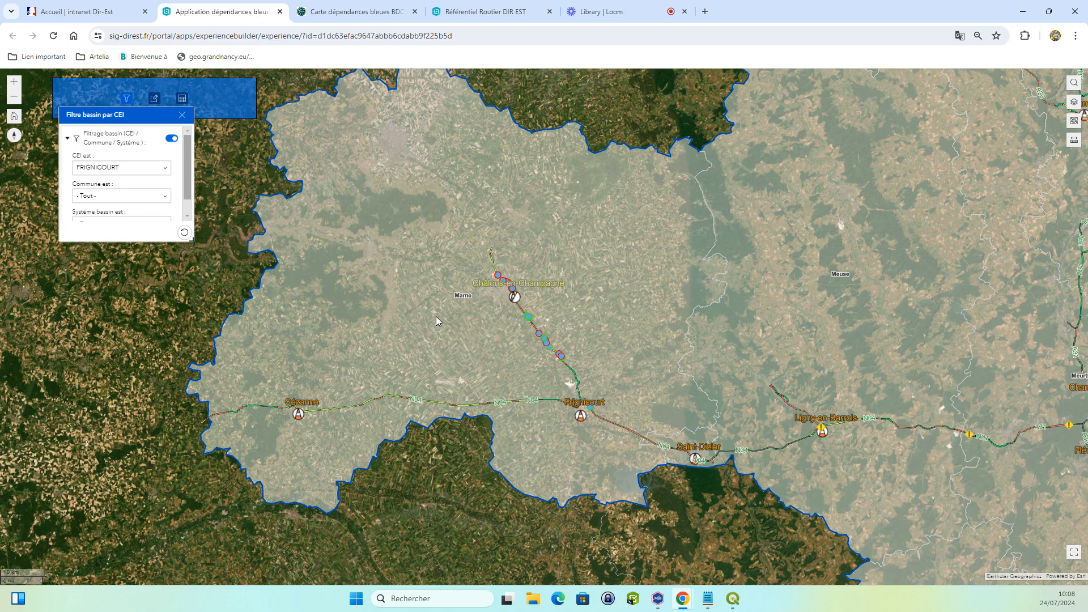
Step: Review the communes available in the basin filter and restrict it to MAROLLES
scroll(146, 169, "down", 1)
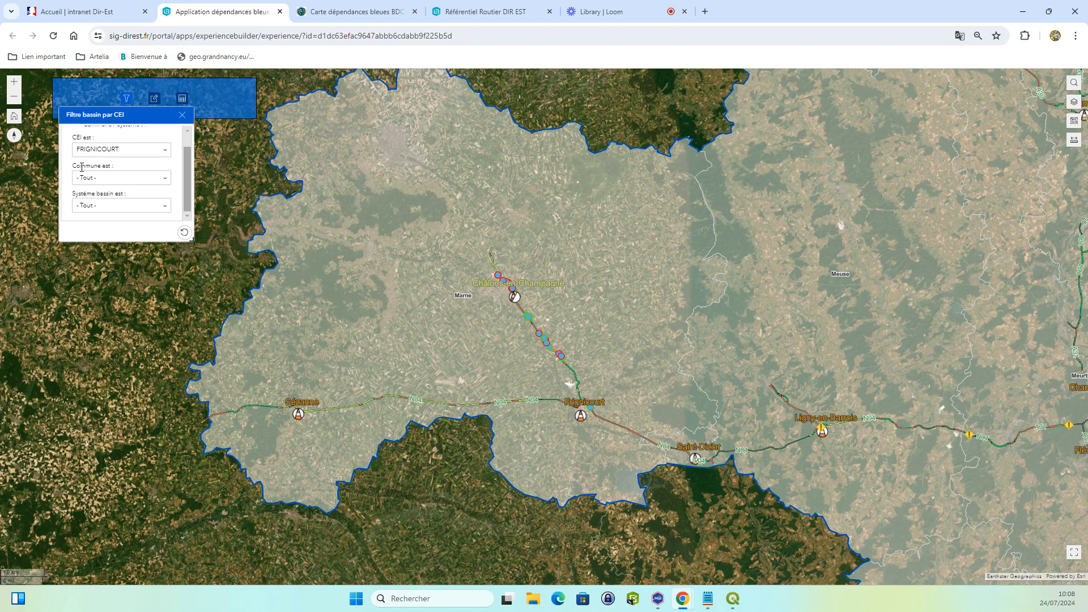
left_click(170, 181)
scroll(138, 225, "down", 1)
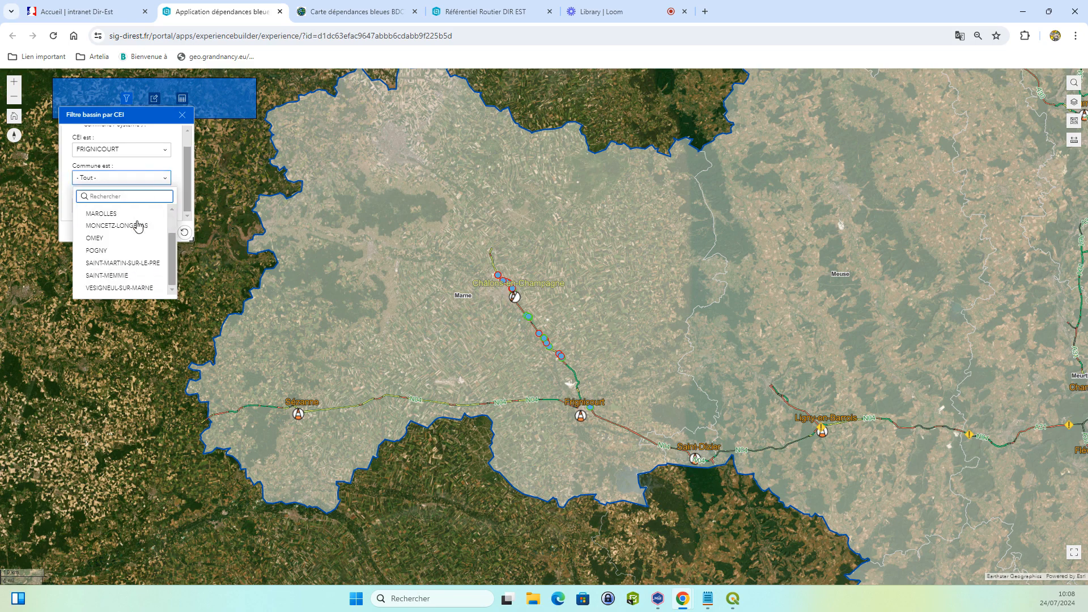
scroll(127, 266, "up", 1)
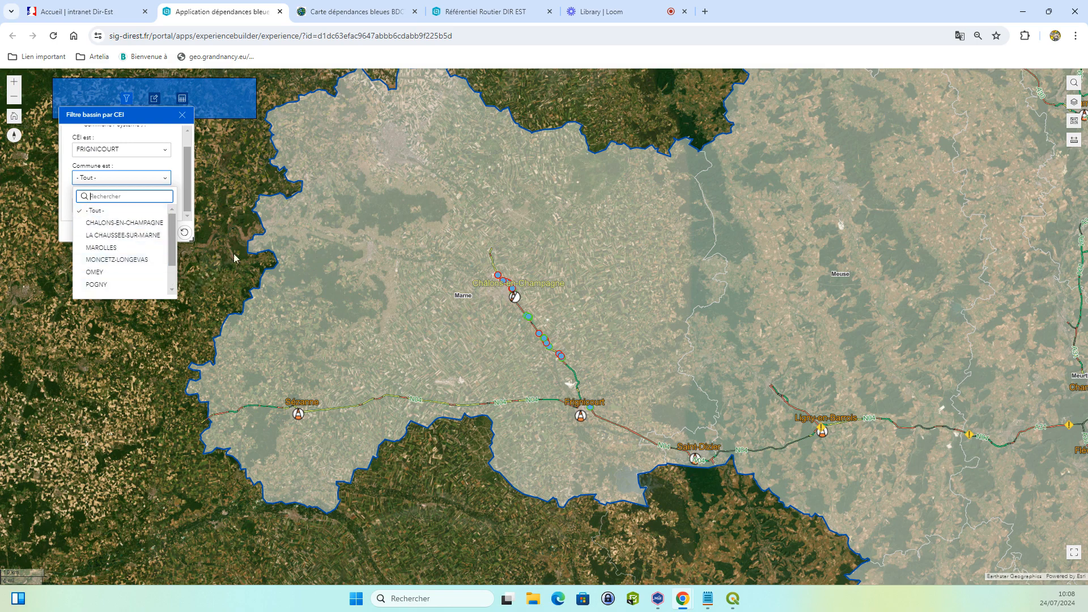
left_click(112, 250)
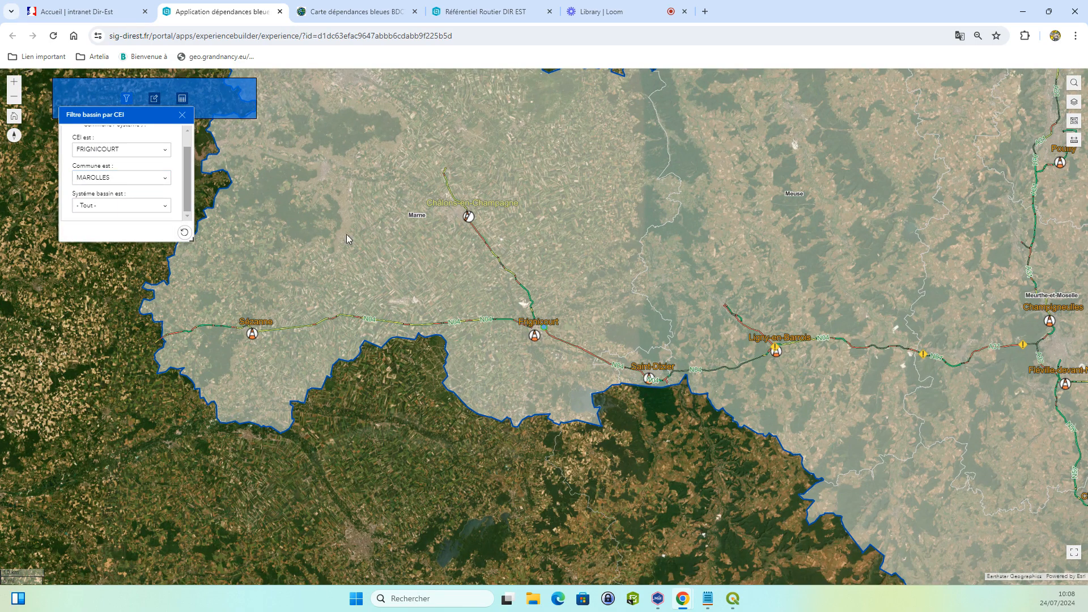
Step: View the Système bassin choices for Marolles and examine the filtered basin up close on the map
left_click(138, 206)
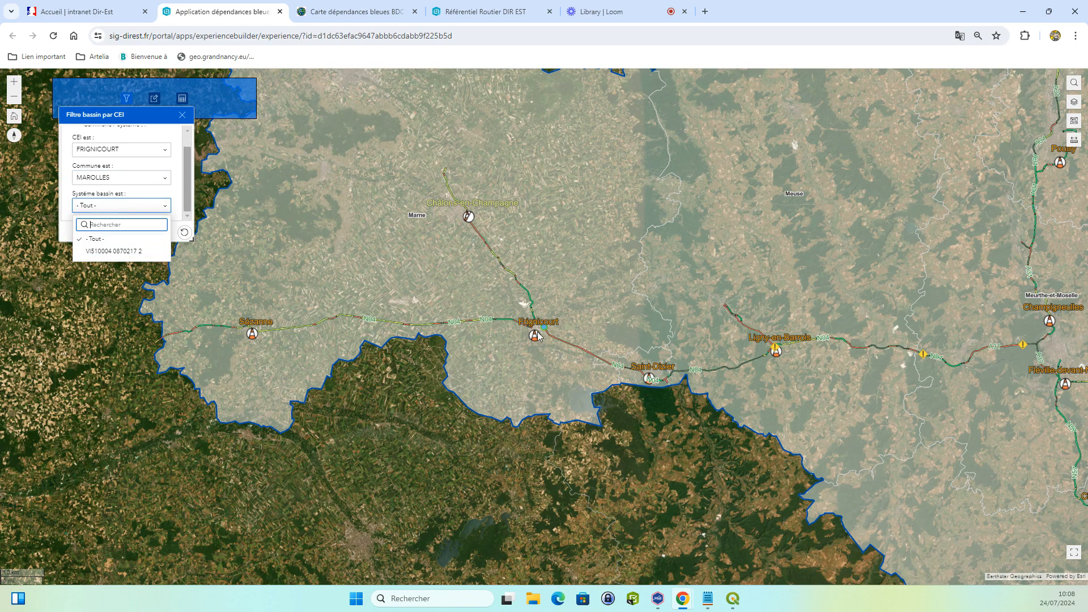
scroll(539, 332, "up", 2)
scroll(539, 332, "up", 1)
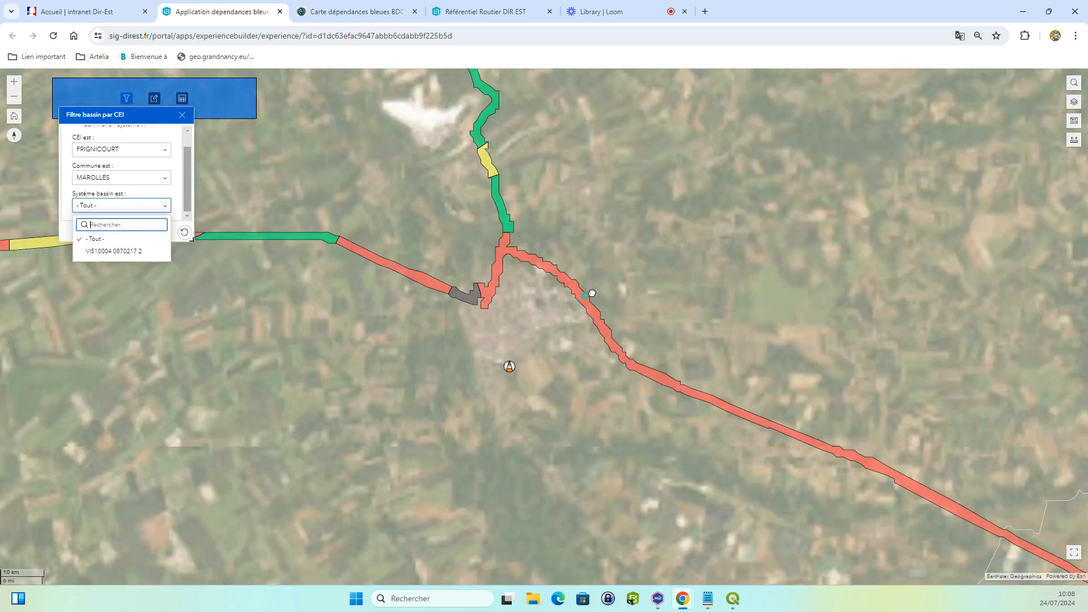
scroll(593, 293, "up", 1)
scroll(593, 293, "up", 1)
Step: Show the Communes traversées layer of the Gestion DIR Est group on the map
left_click(1073, 104)
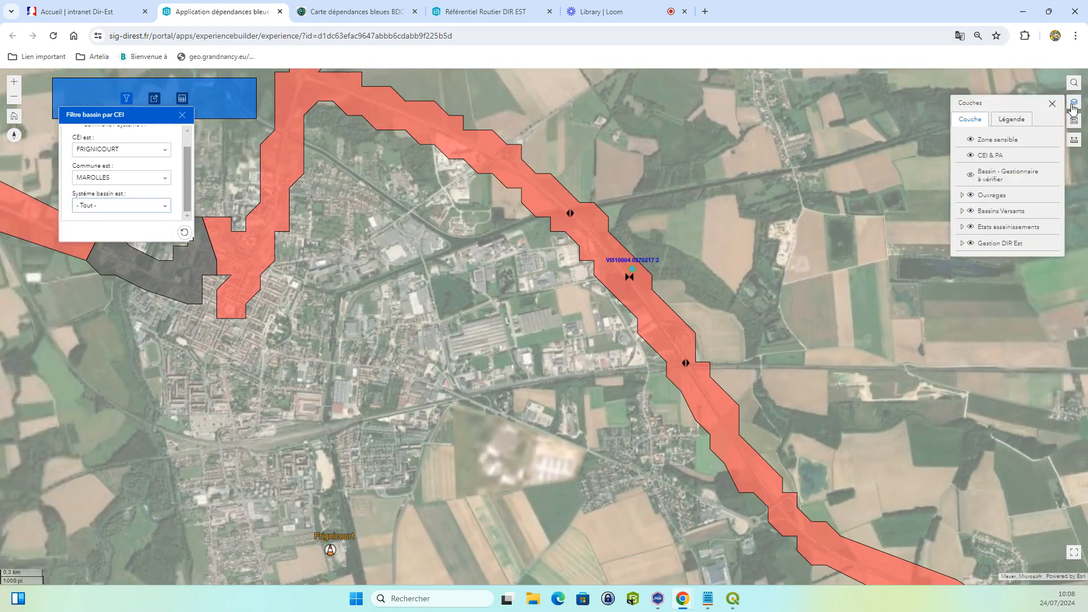
left_click(963, 244)
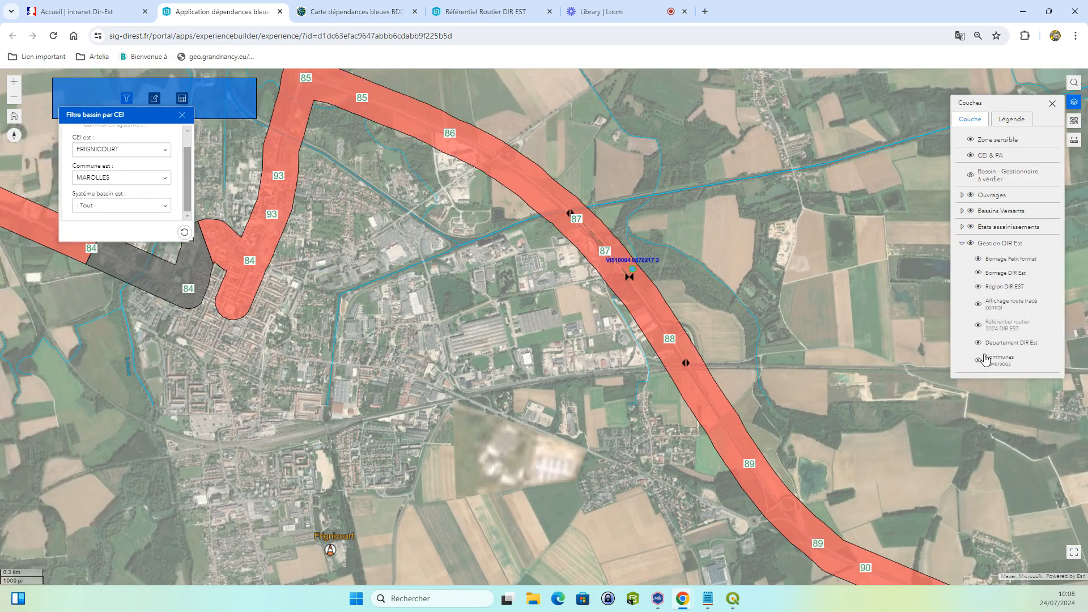
left_click(977, 362)
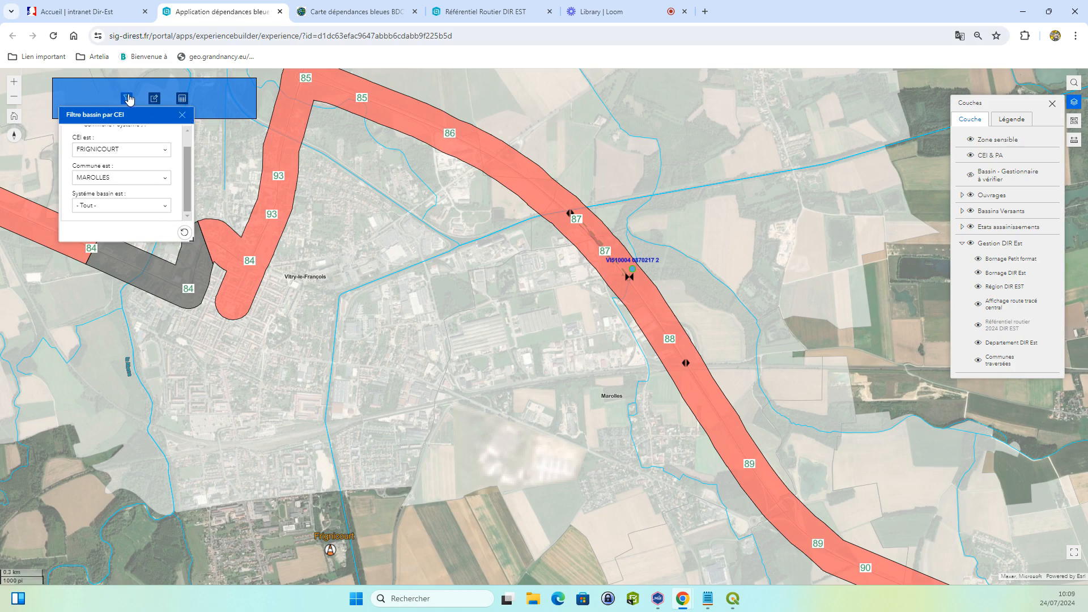
Step: View the Base bassin attribute table for Marolles and set the filter's commune back to Tout
left_click(181, 99)
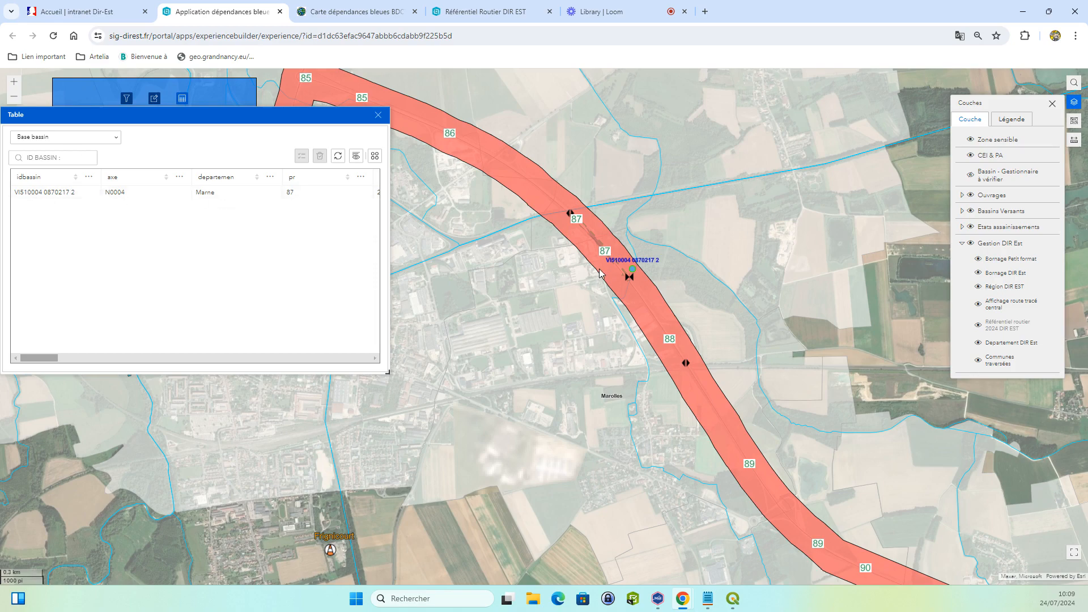
left_click(128, 100)
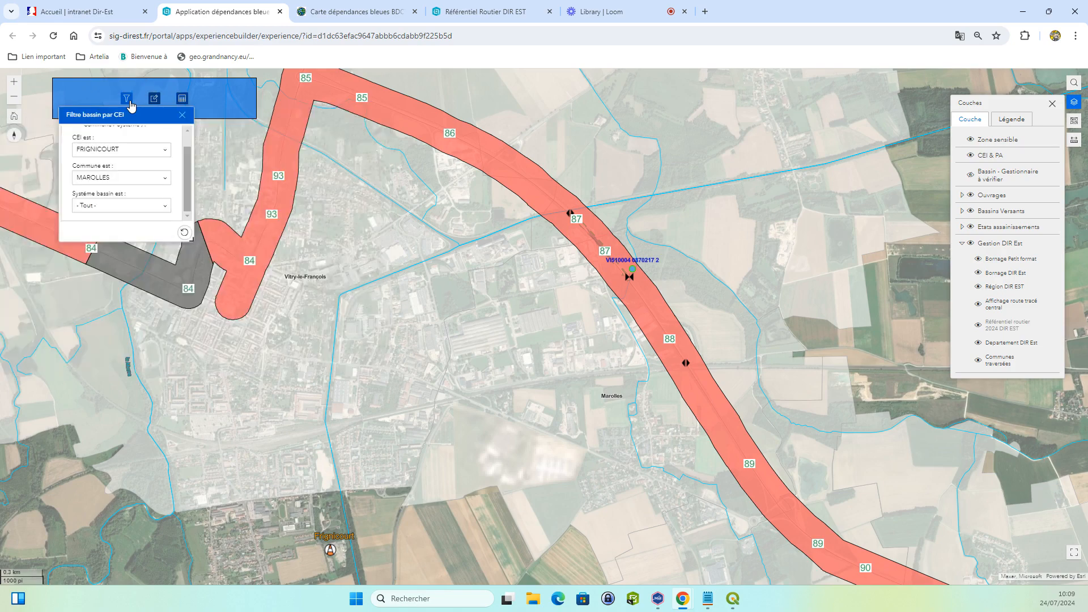
left_click(140, 178)
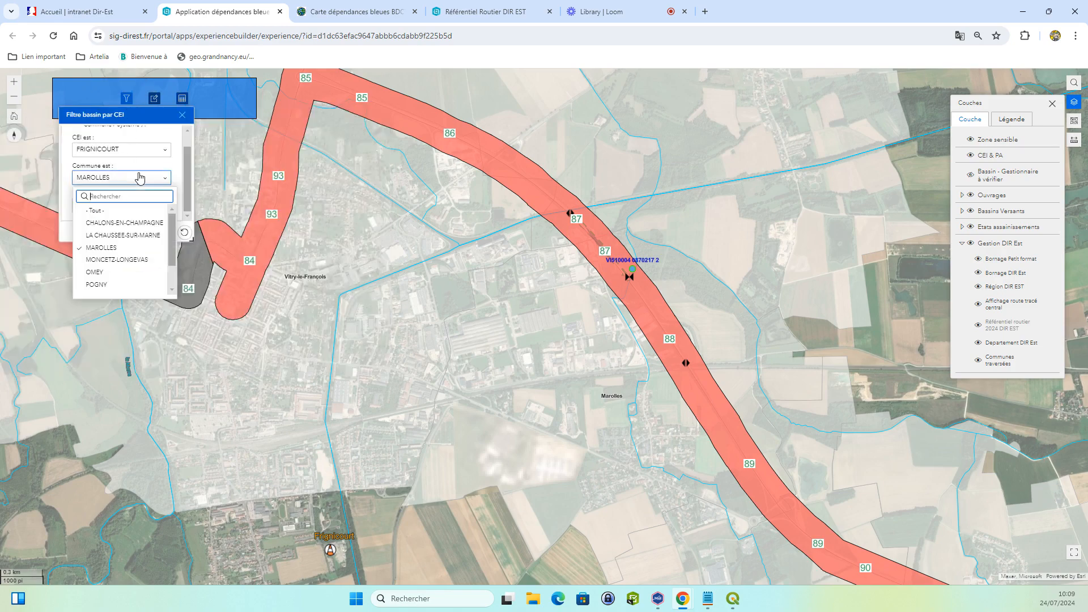
left_click(107, 215)
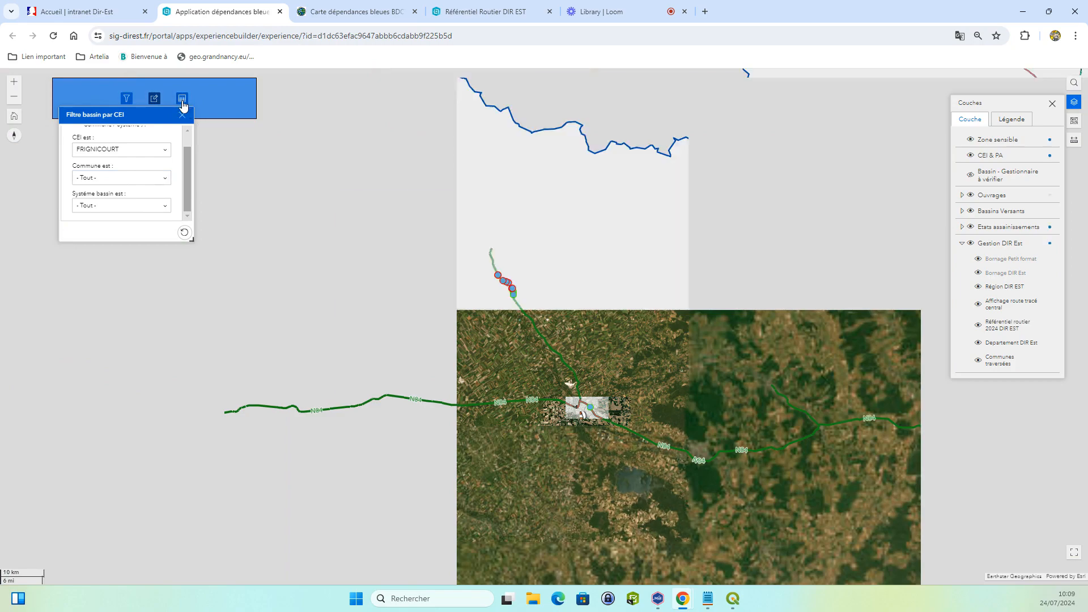
Step: Examine the Base bassin table records for the CEI FRIGNICOURT and view the action for exporting all of them
left_click(183, 99)
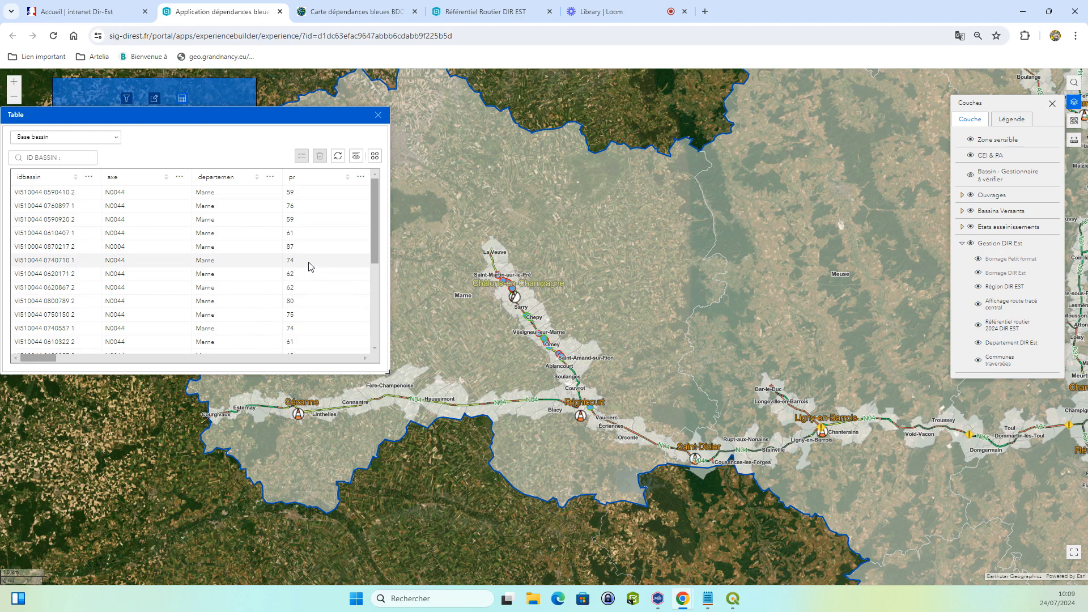
scroll(309, 266, "down", 2)
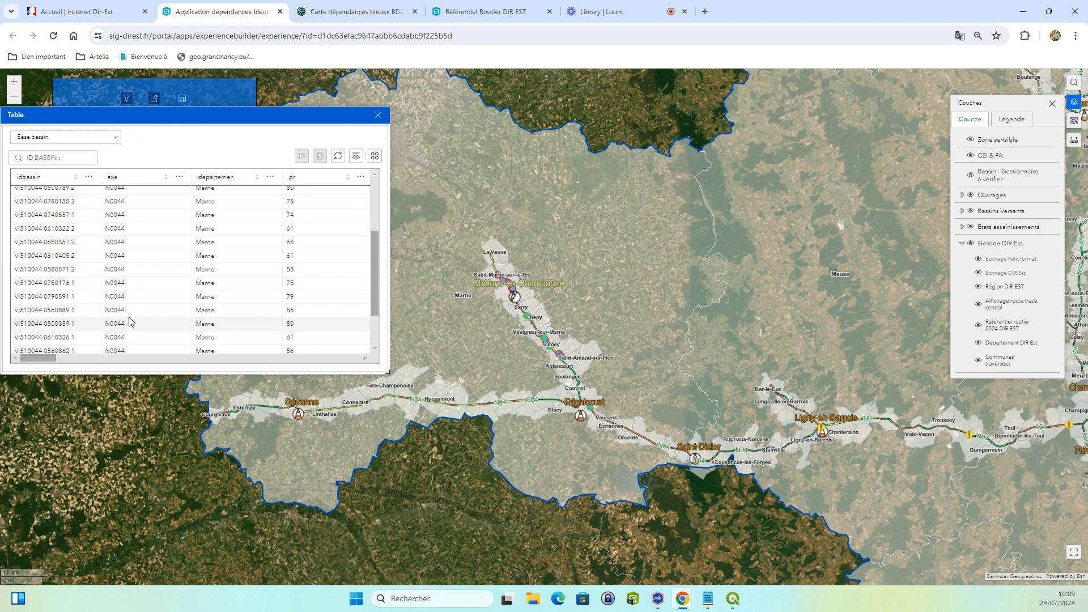
left_click(375, 162)
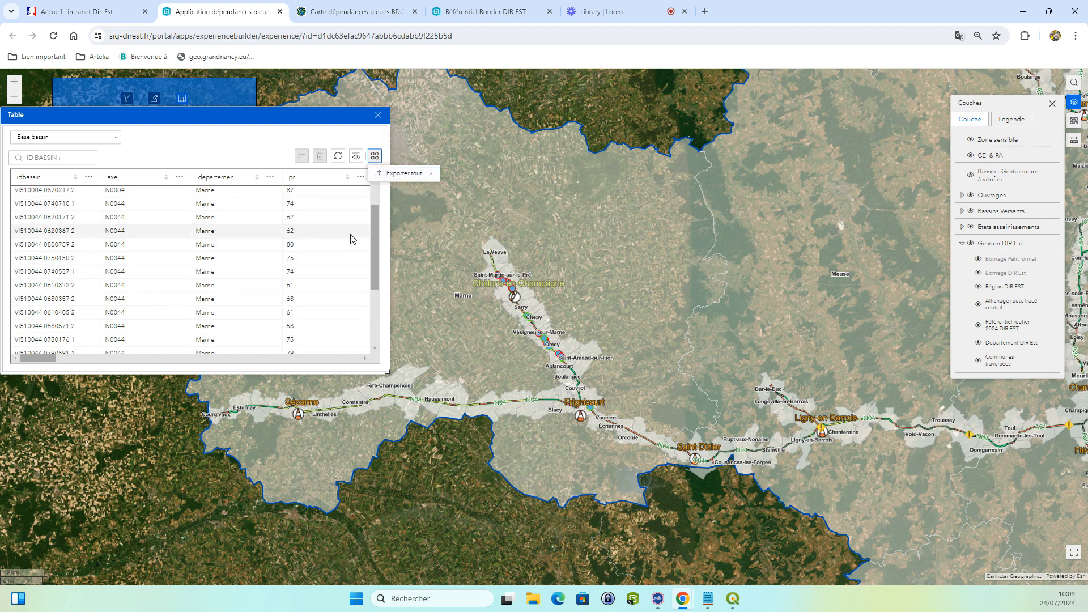
scroll(352, 236, "up", 2)
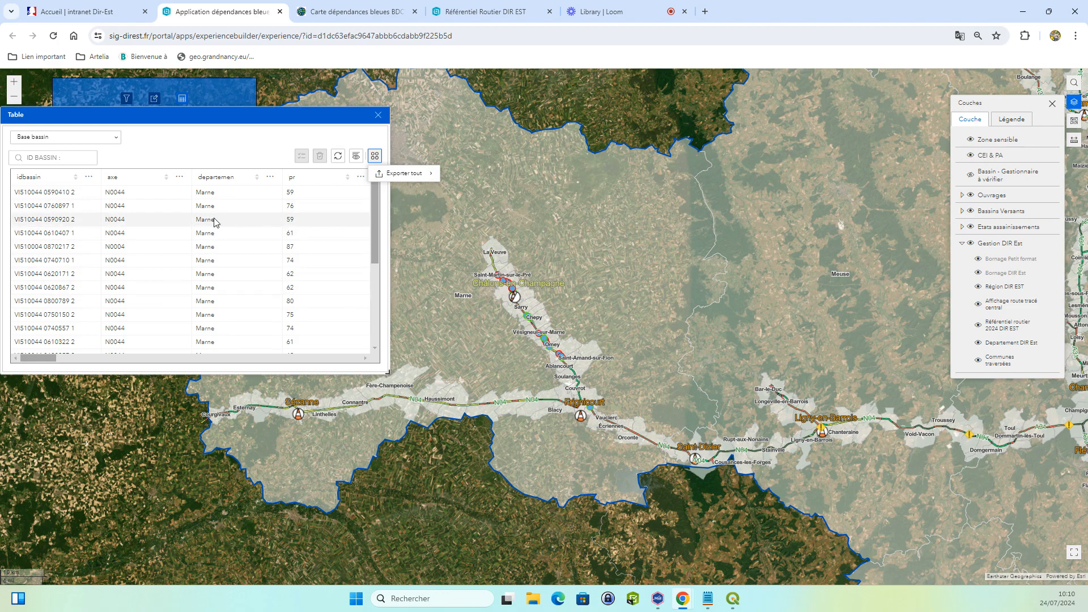
left_click(59, 221)
left_click(59, 221)
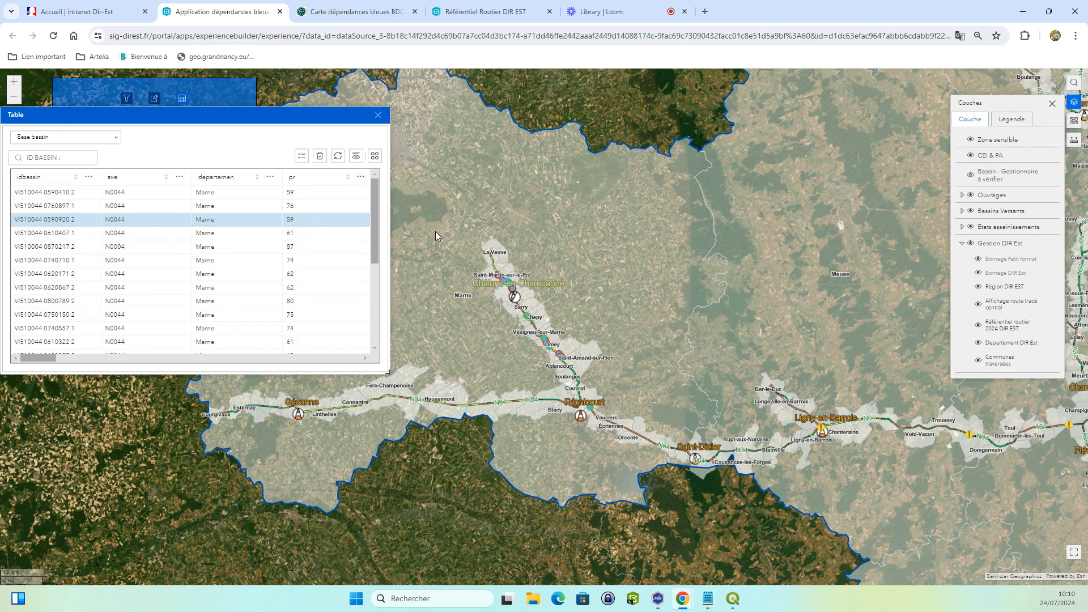
scroll(504, 276, "up", 1)
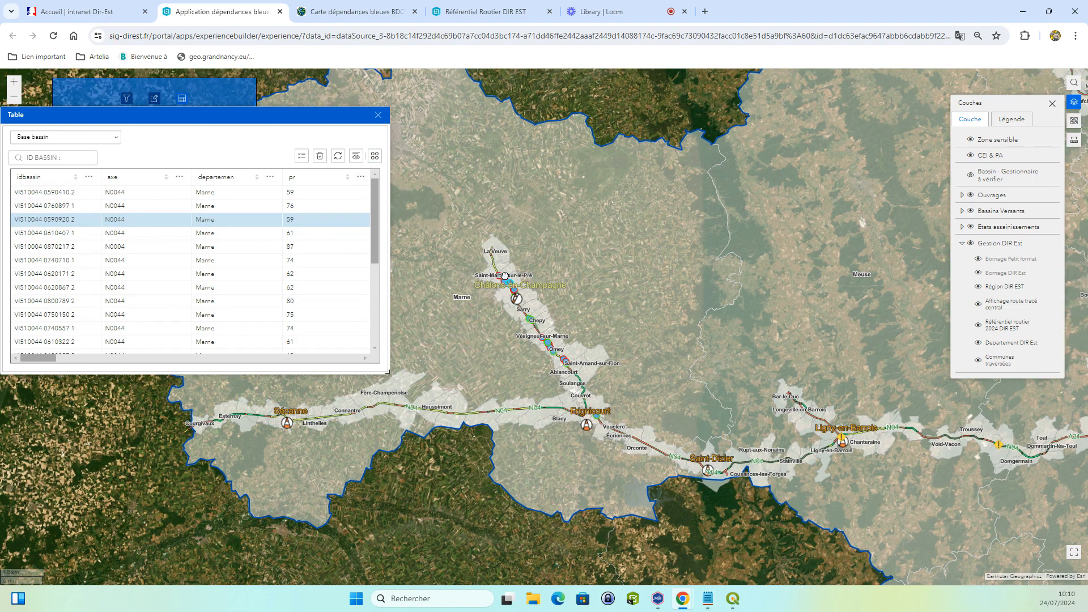
left_click(375, 156)
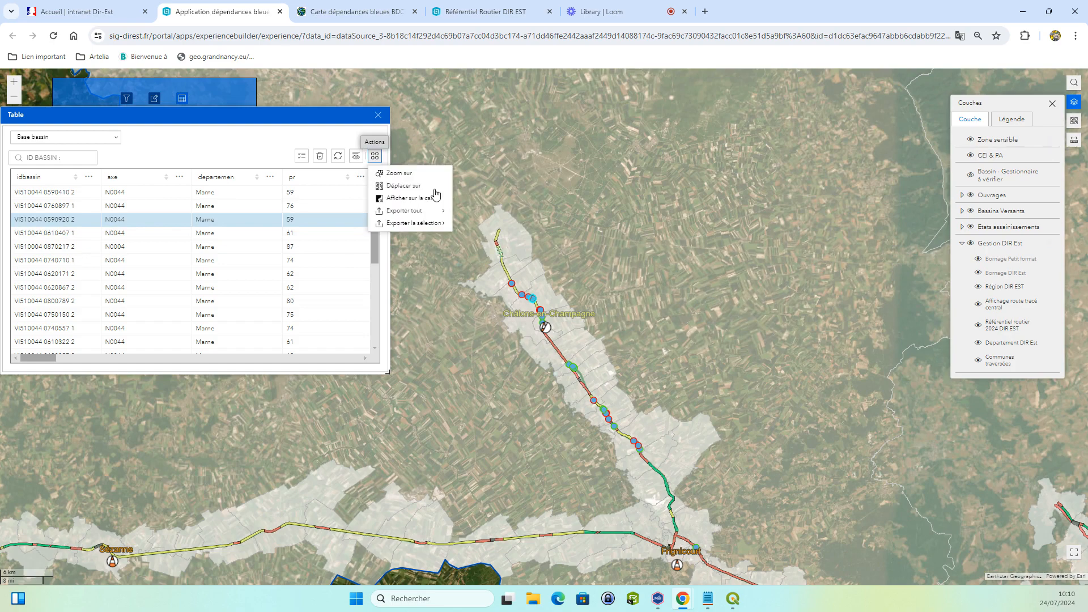
left_click(429, 226)
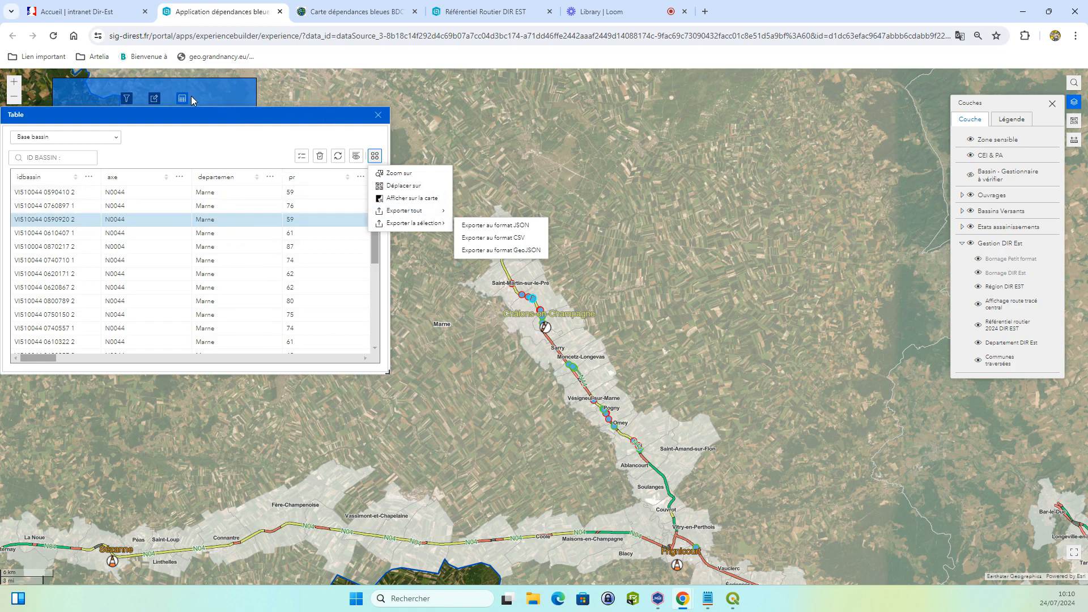
Step: Close the table, reset all basin filters to Tout and close the filter window
left_click(379, 115)
scroll(711, 291, "down", 2)
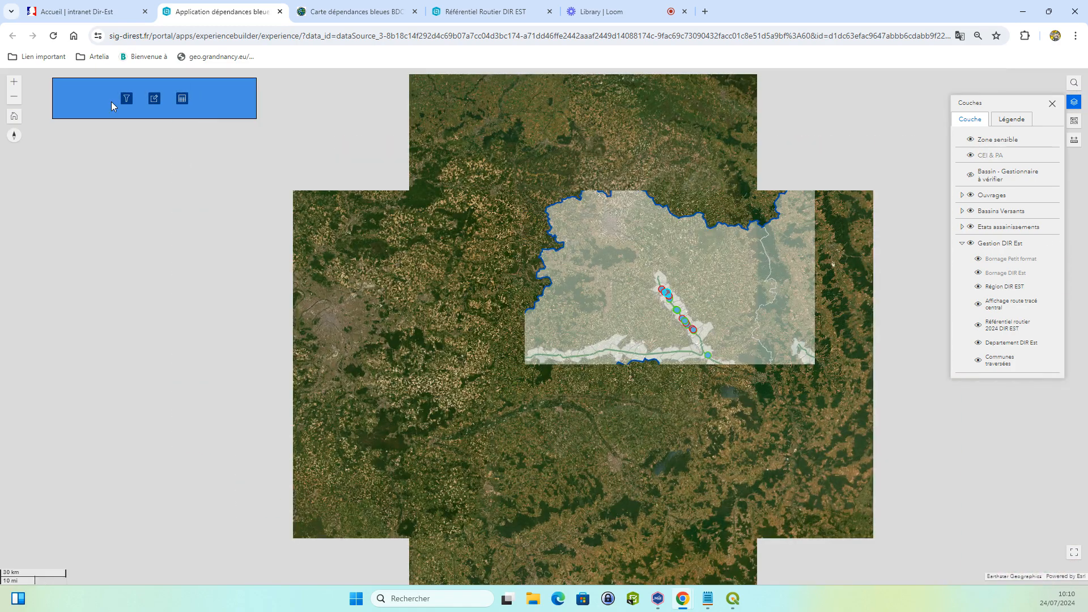
left_click(126, 98)
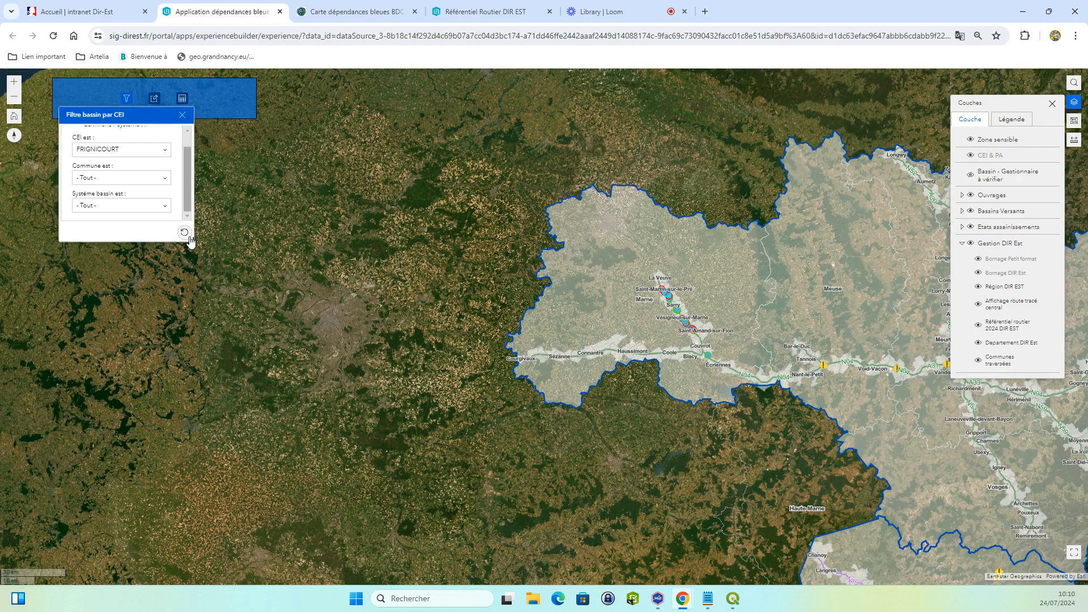
left_click(184, 232)
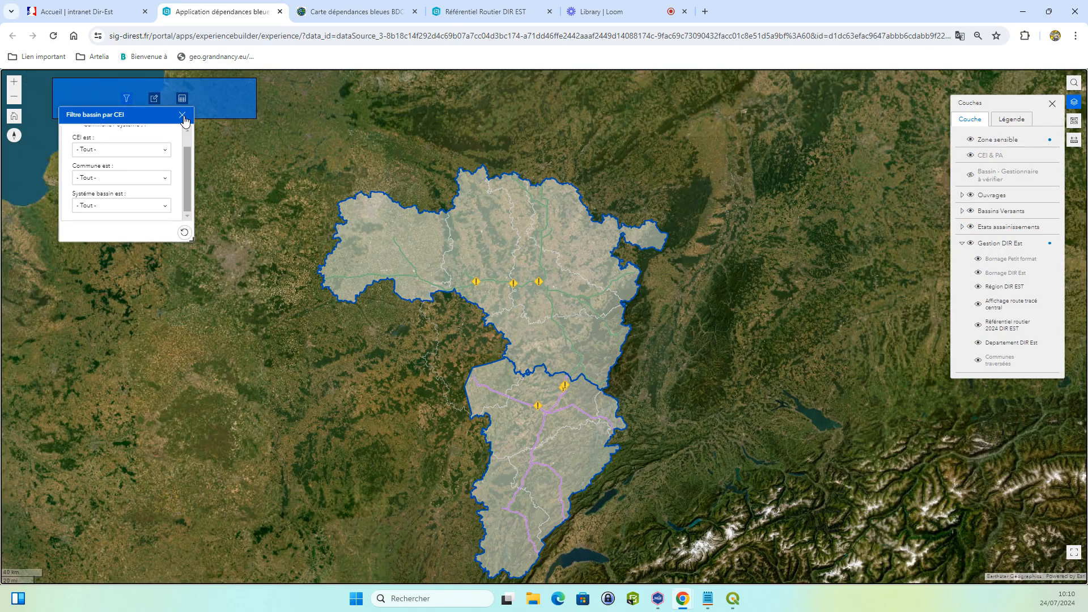
left_click(182, 116)
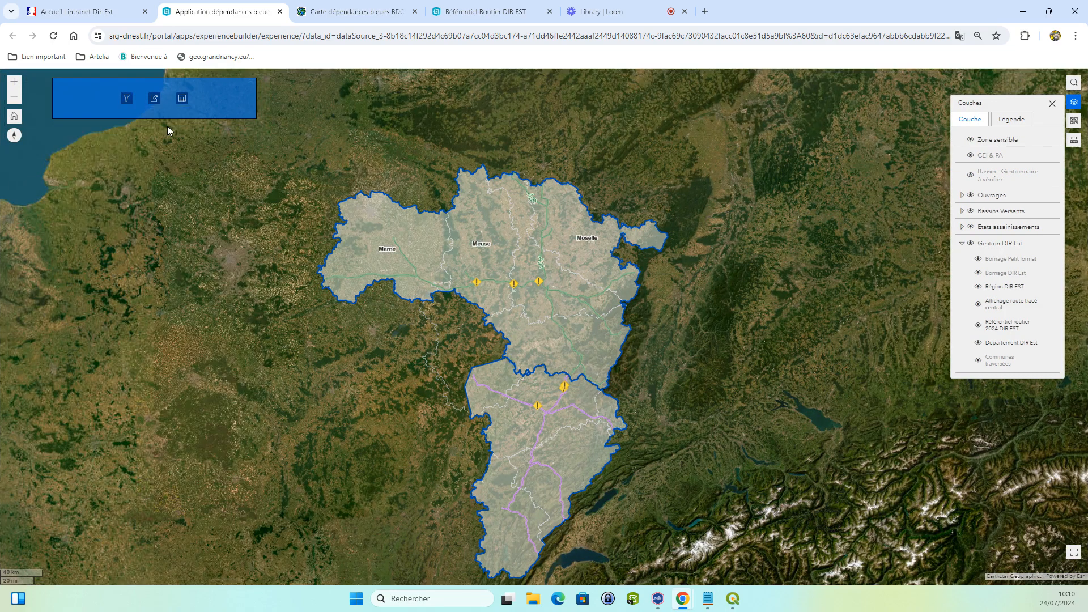
Step: Hide the Communes traversées layer while viewing the northern part of the DIR Est network
scroll(412, 257, "up", 2)
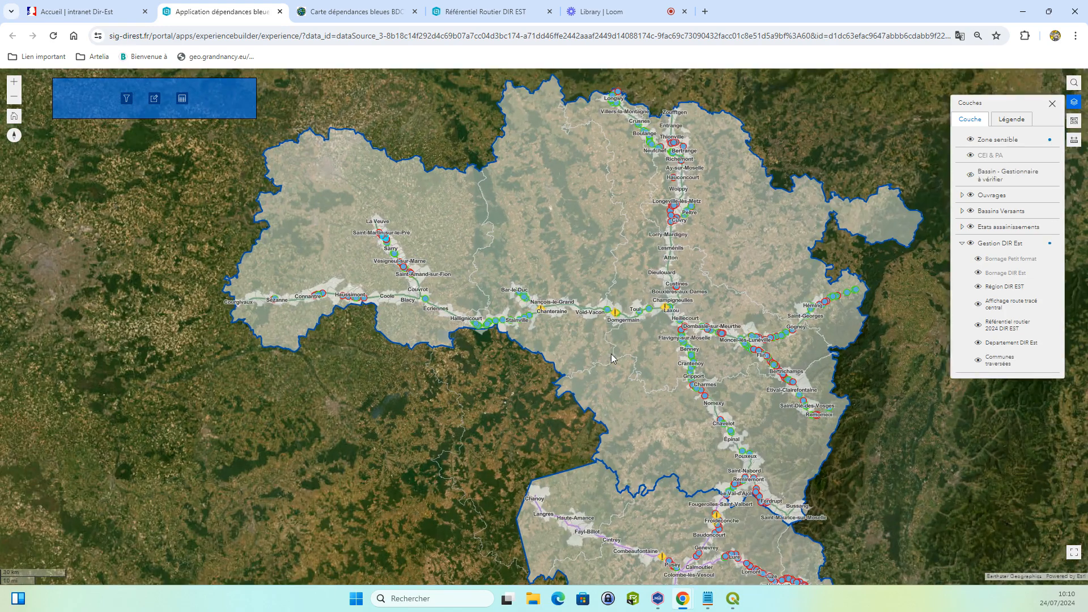
left_click_drag(612, 359, 518, 334)
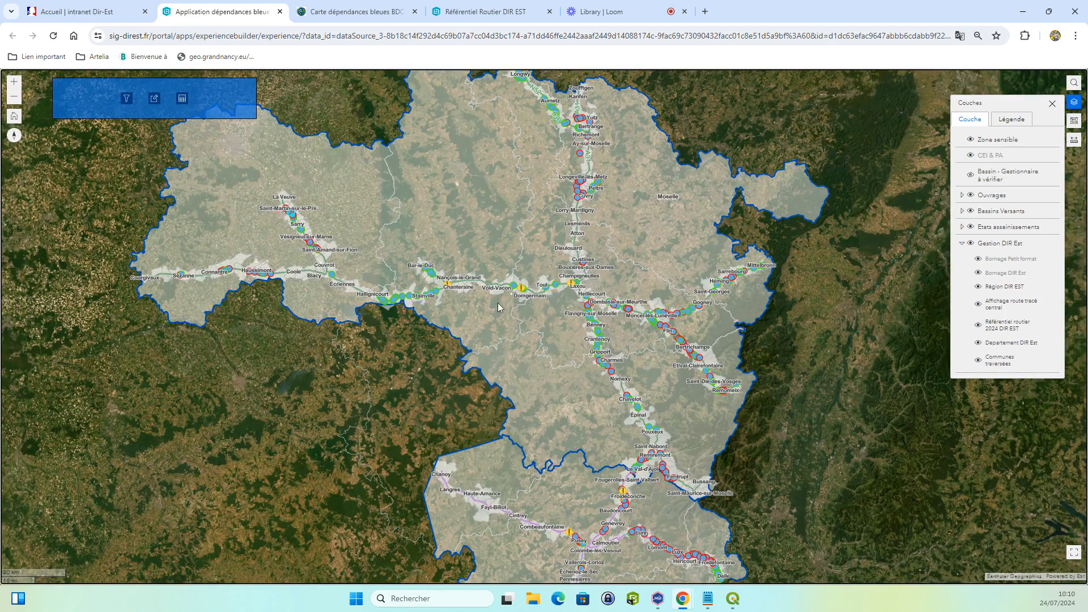
left_click(979, 361)
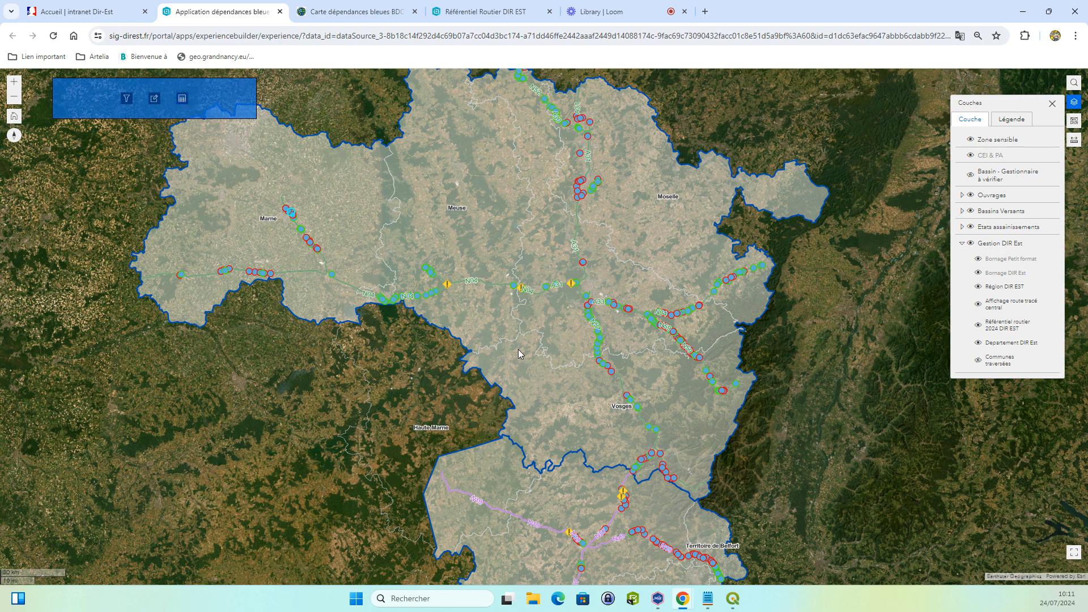
Step: Display the map legend and examine its symbols against the basins around Meurthe-et-Moselle at a closer scale
left_click(1022, 122)
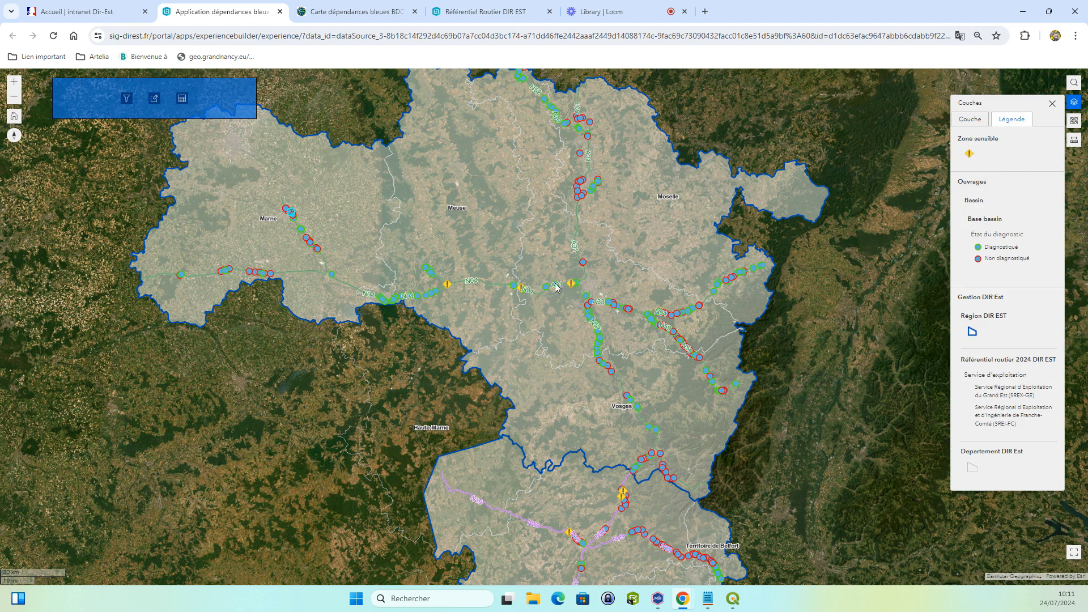
left_click_drag(561, 316, 564, 290)
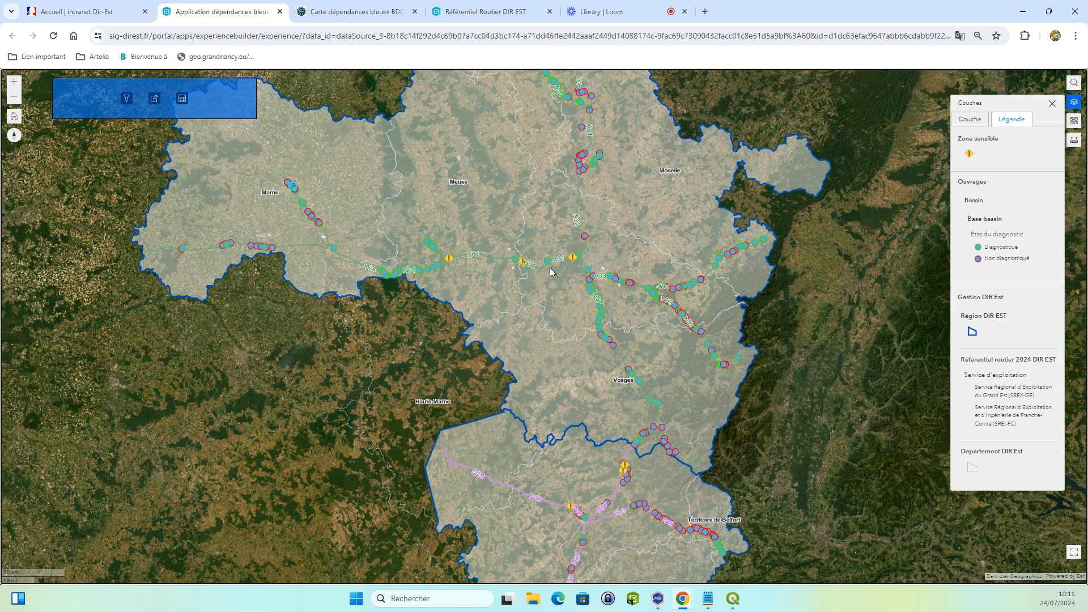
scroll(579, 278, "up", 3)
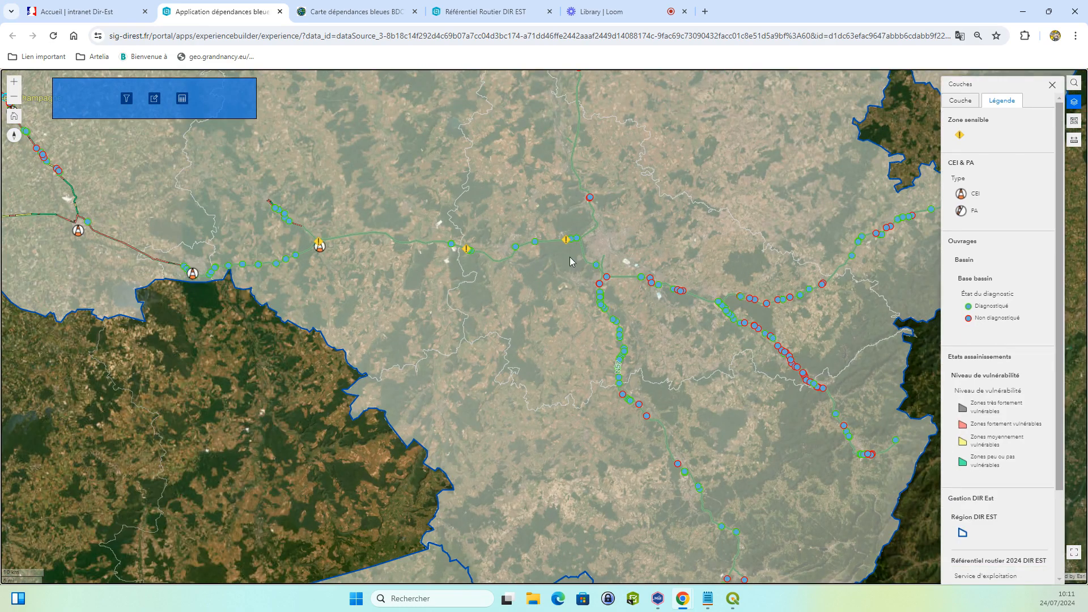
Step: Examine the basins and drainage vulnerability zones along the network from Meurthe-et-Moselle to Saint-Dizier and the area north of it
left_click_drag(570, 257, 603, 262)
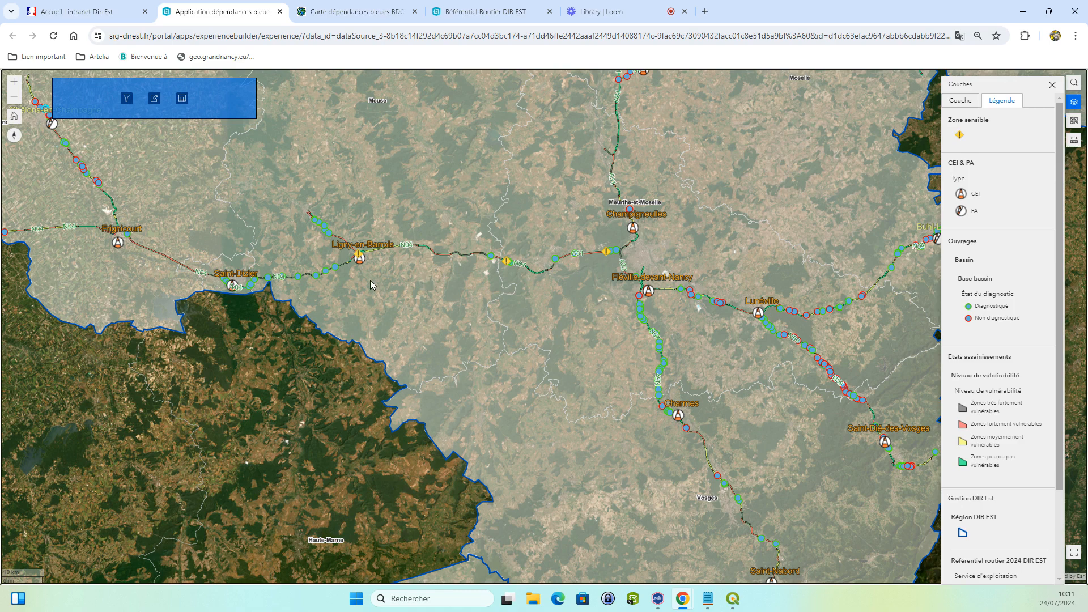
left_click_drag(154, 262, 302, 286)
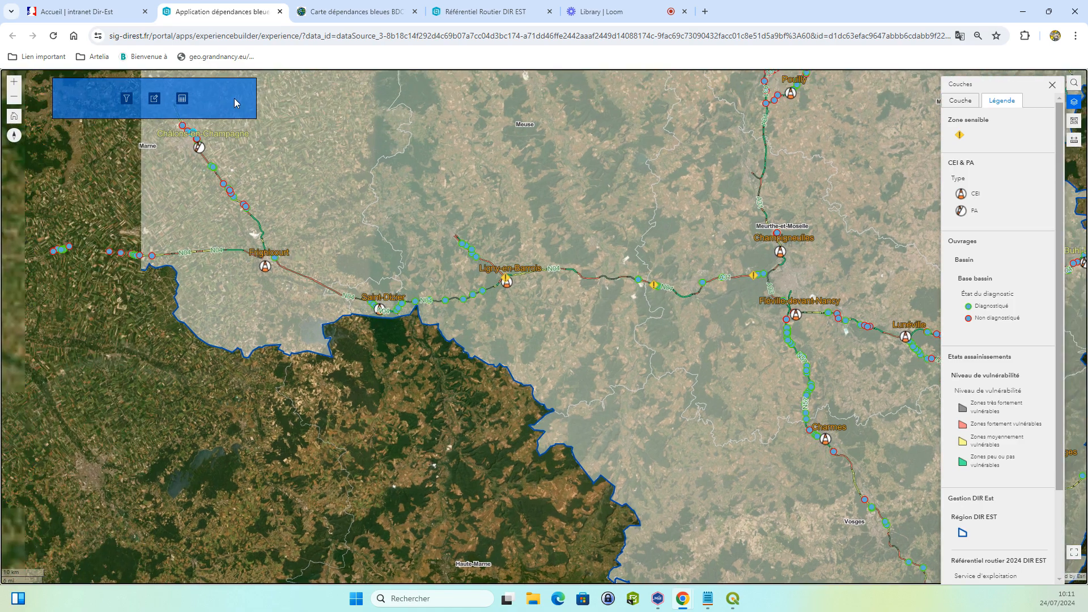
scroll(225, 252, "up", 1)
scroll(225, 251, "up", 2)
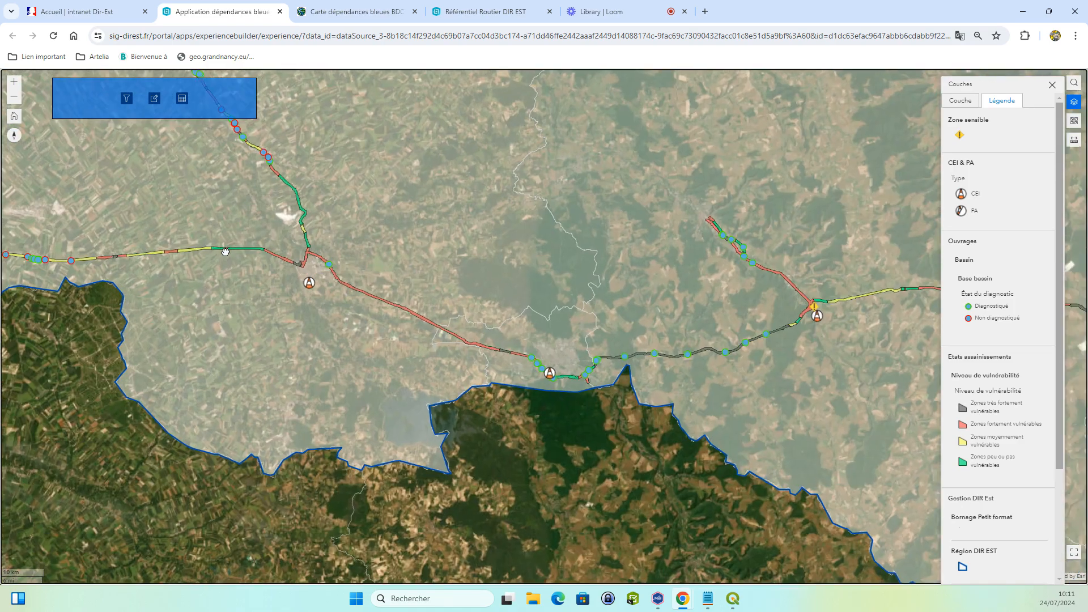
left_click_drag(704, 391, 420, 313)
left_click_drag(600, 394, 388, 517)
left_click_drag(664, 366, 760, 521)
left_click_drag(462, 216, 469, 416)
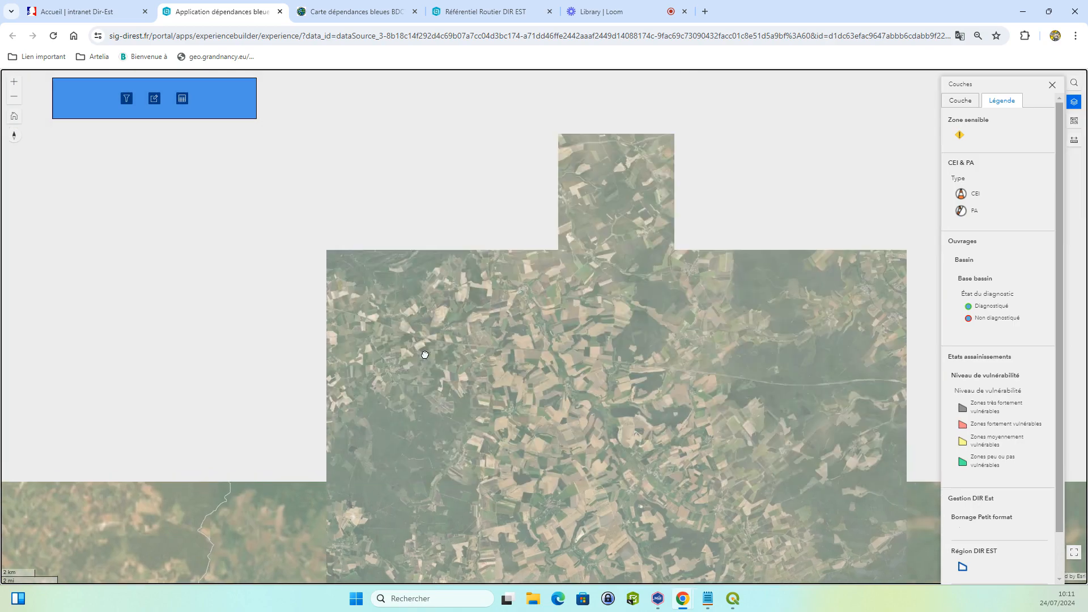
scroll(470, 378, "down", 4)
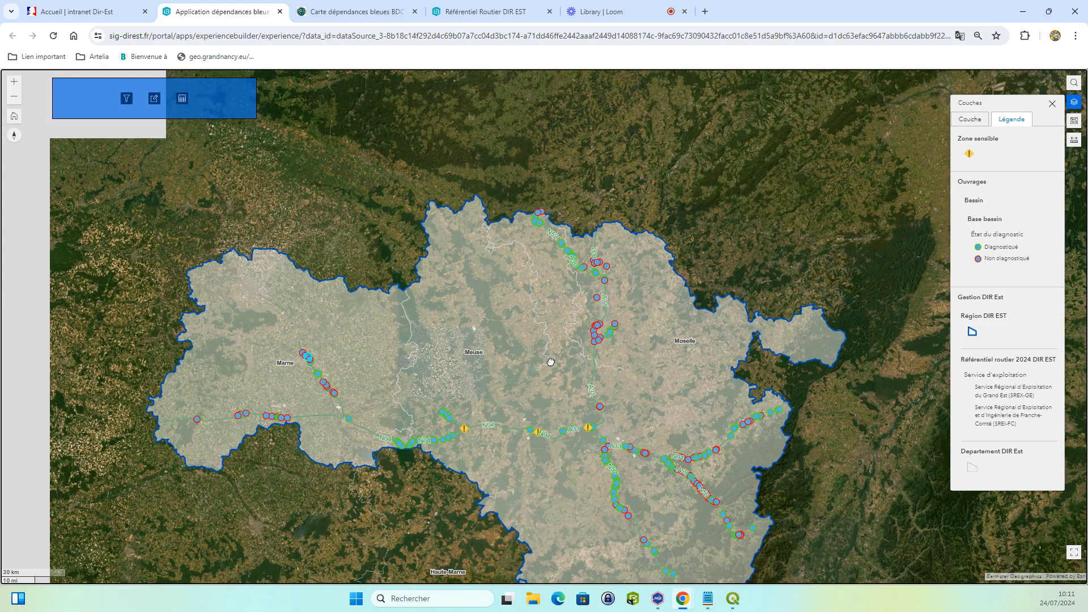
left_click_drag(548, 363, 363, 255)
left_click_drag(519, 433, 487, 401)
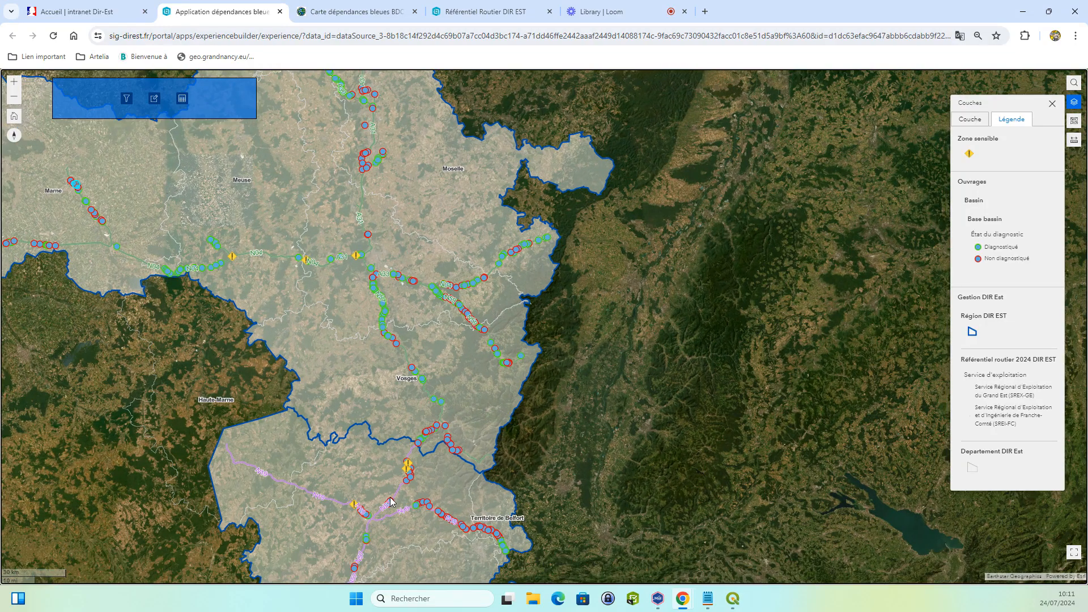
left_click_drag(460, 564, 418, 369)
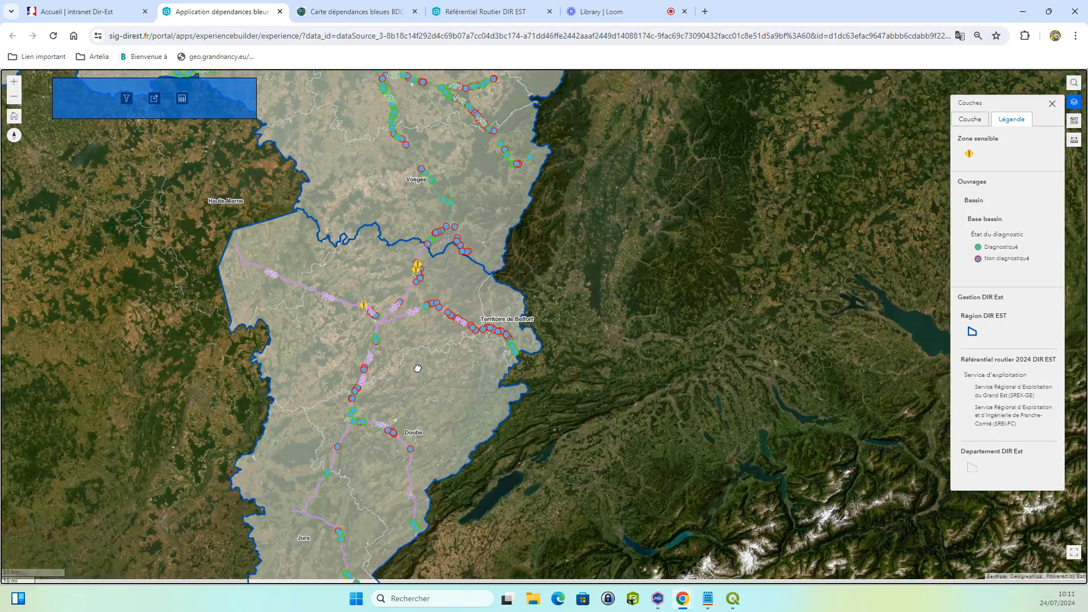
scroll(381, 446, "up", 1)
left_click_drag(382, 447, 367, 429)
scroll(367, 429, "up", 1)
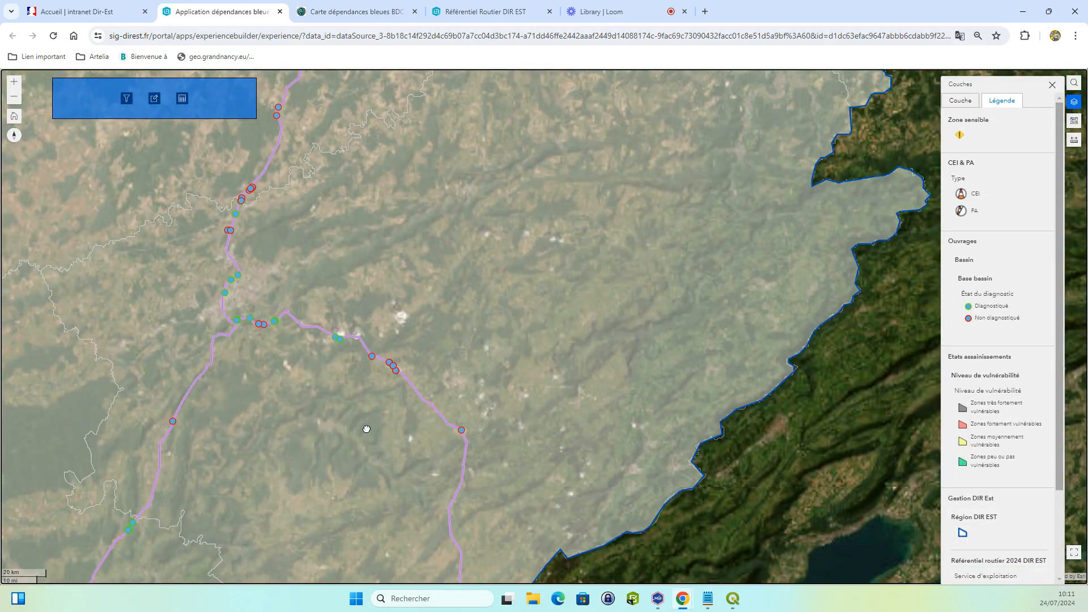
scroll(287, 311, "up", 3)
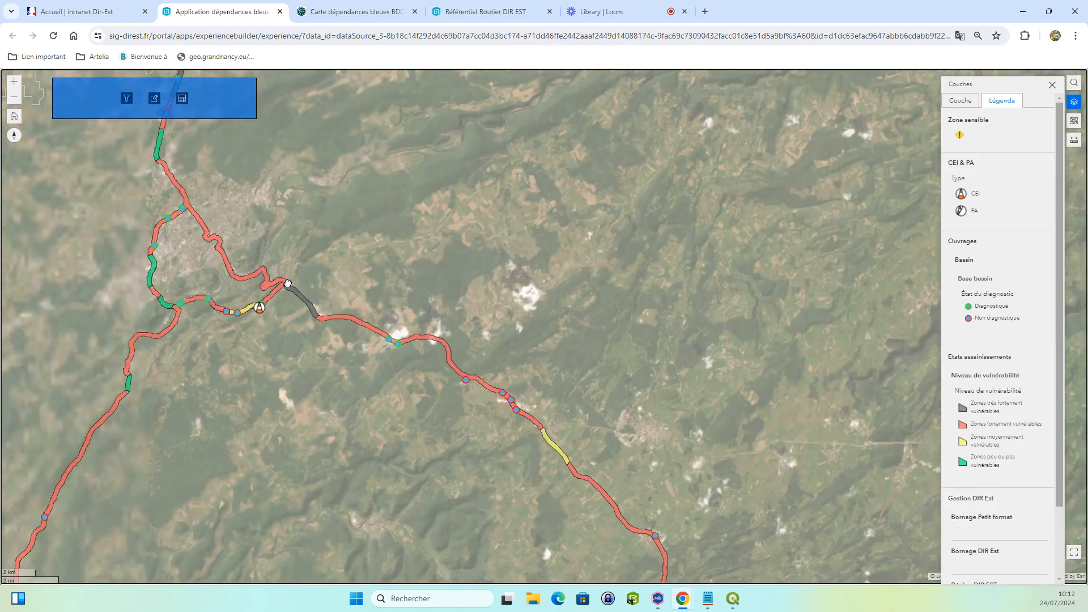
scroll(284, 291, "up", 2)
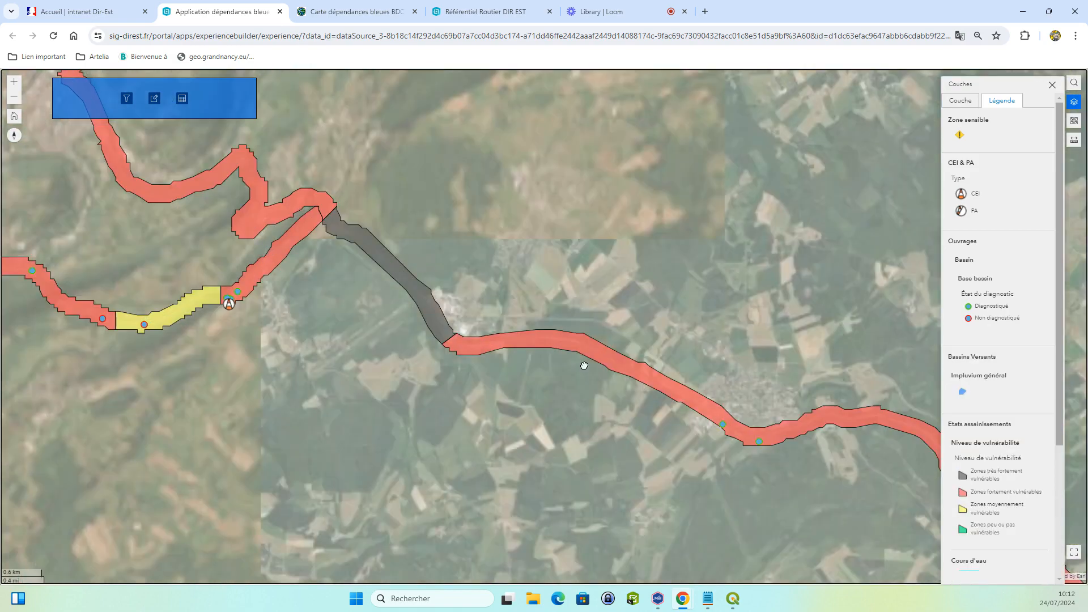
scroll(732, 432, "up", 1)
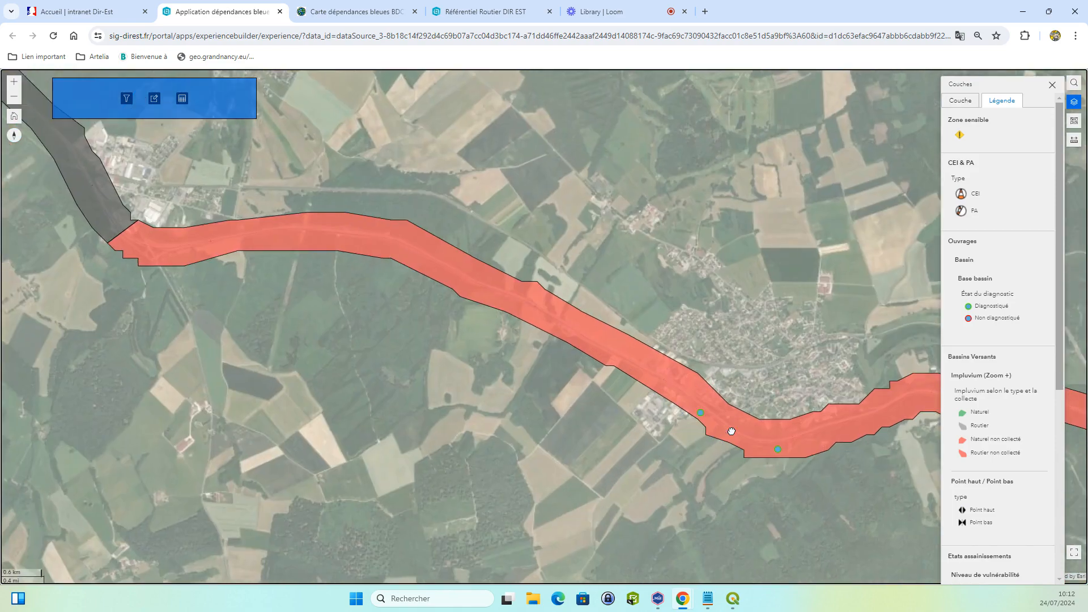
scroll(732, 432, "up", 1)
scroll(732, 431, "up", 1)
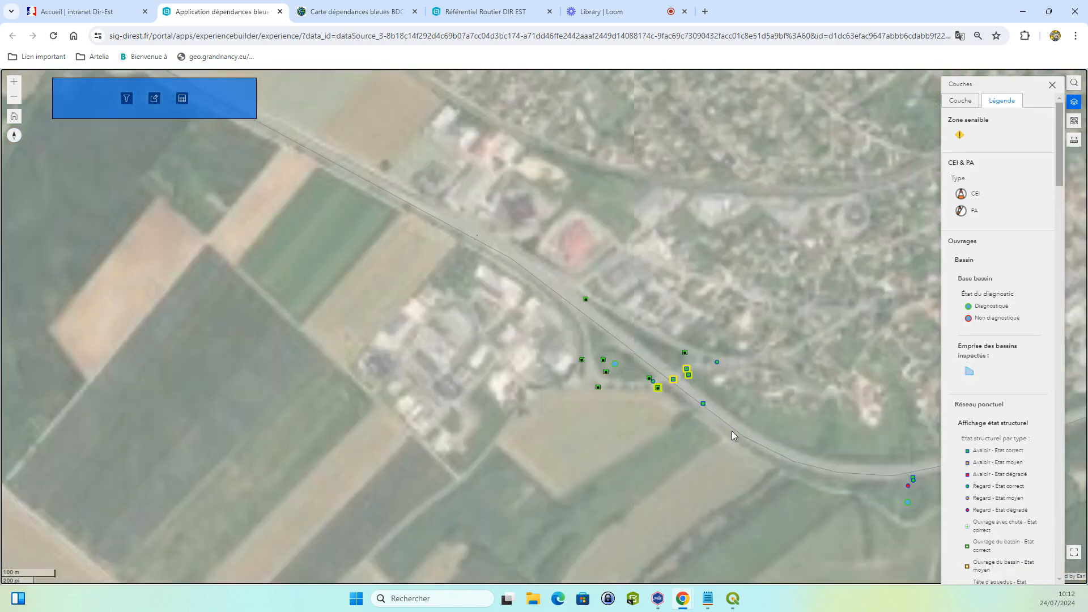
scroll(638, 356, "up", 1)
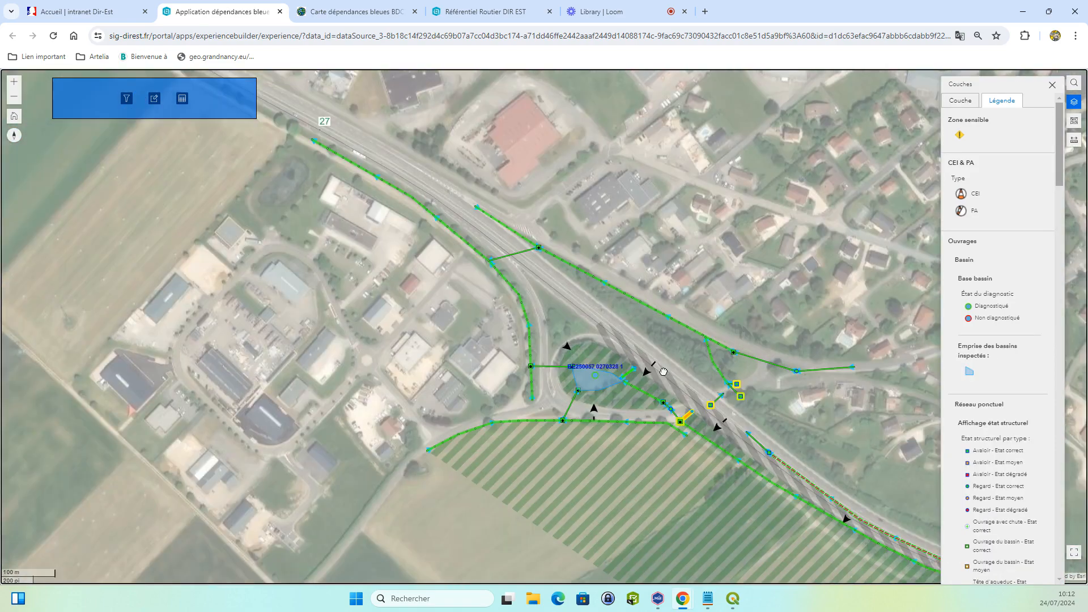
left_click_drag(568, 301, 505, 259)
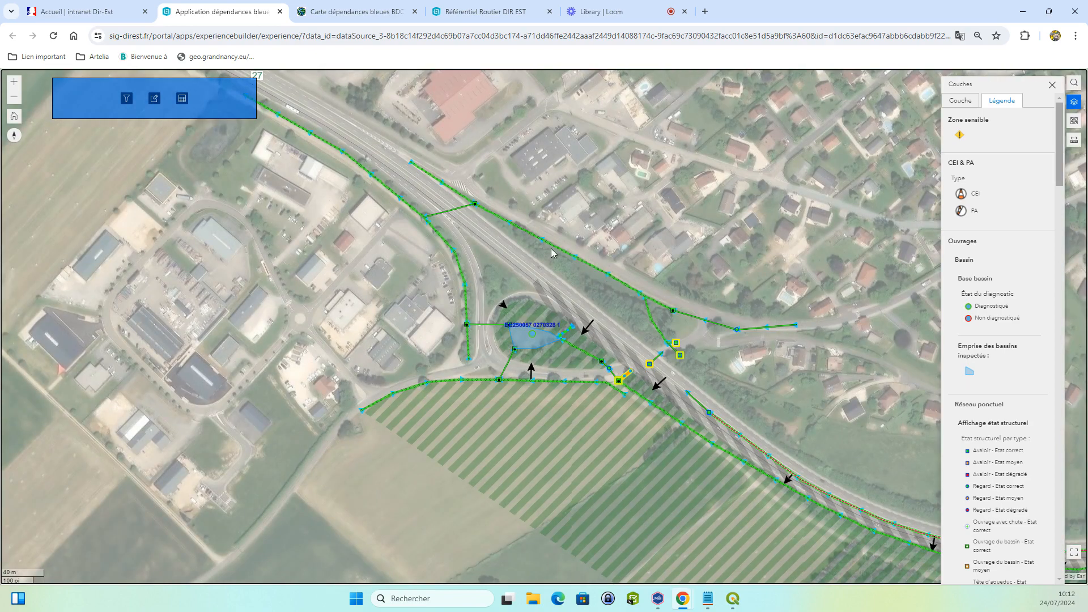
left_click(153, 101)
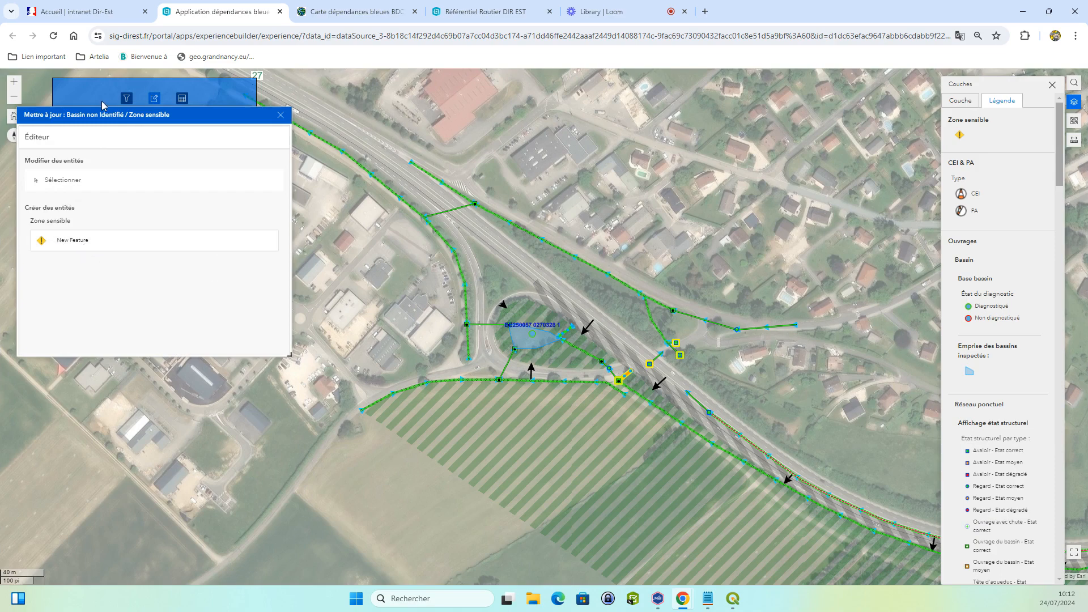
left_click(81, 244)
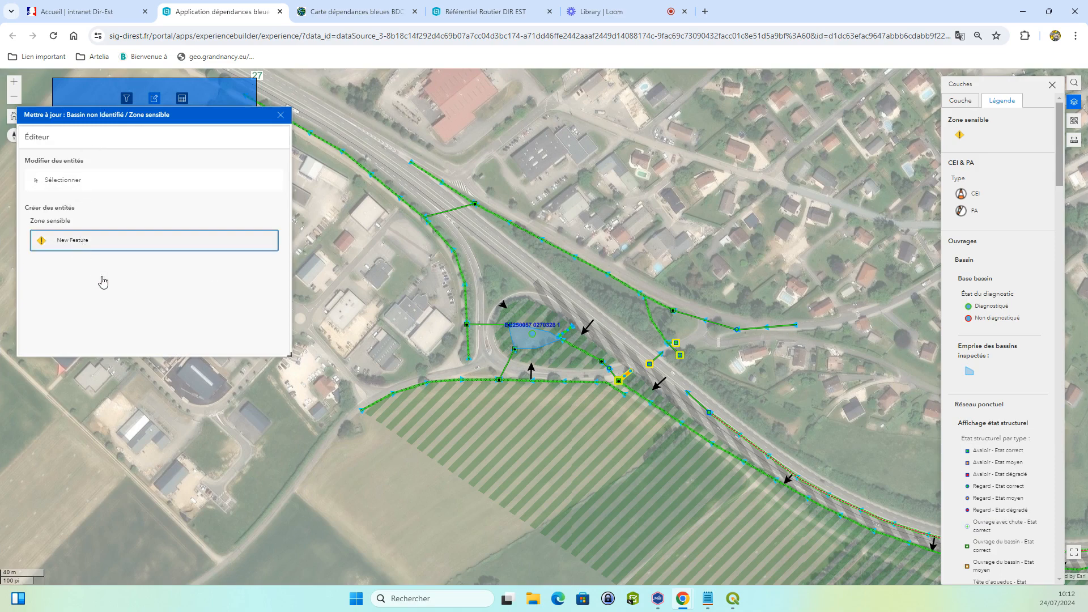
left_click(73, 242)
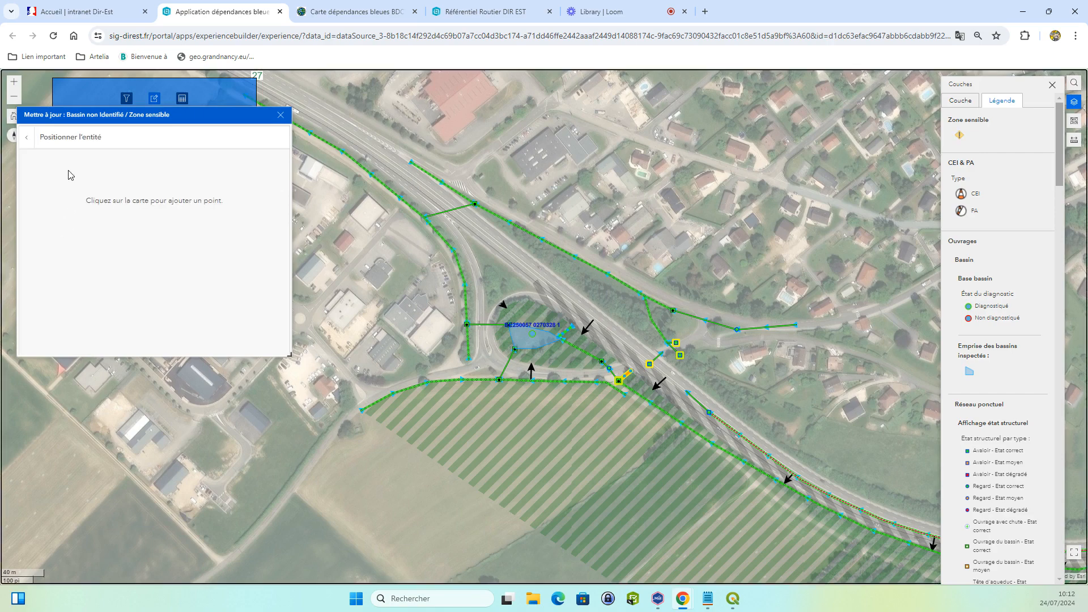
left_click(608, 274)
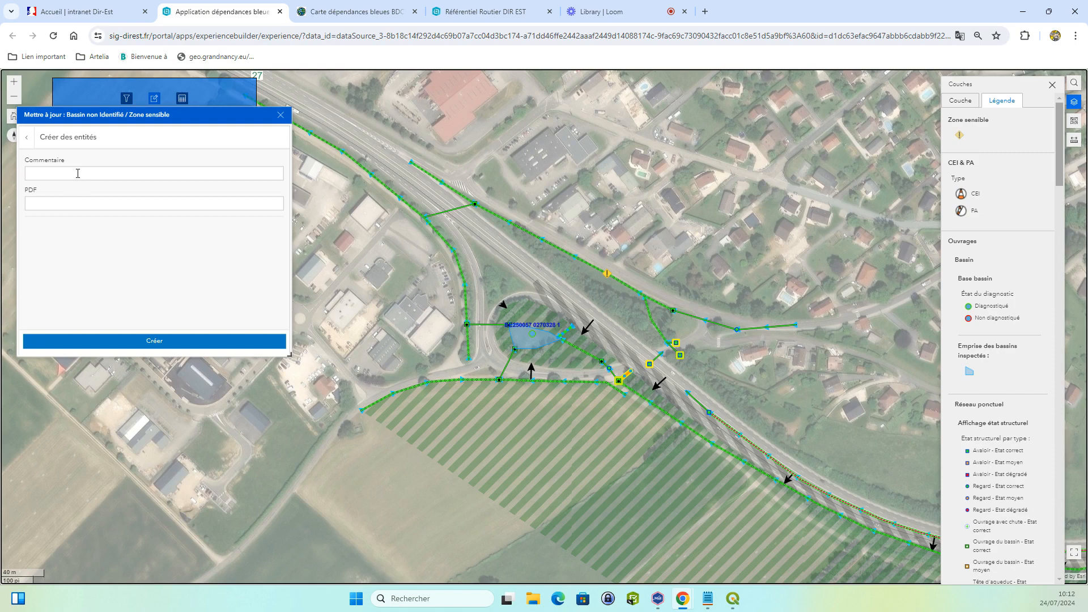
Step: Create the sensitive-zone point with the comment "Souvent bouché, à vérifier" and return to the editor's main view
left_click(78, 173)
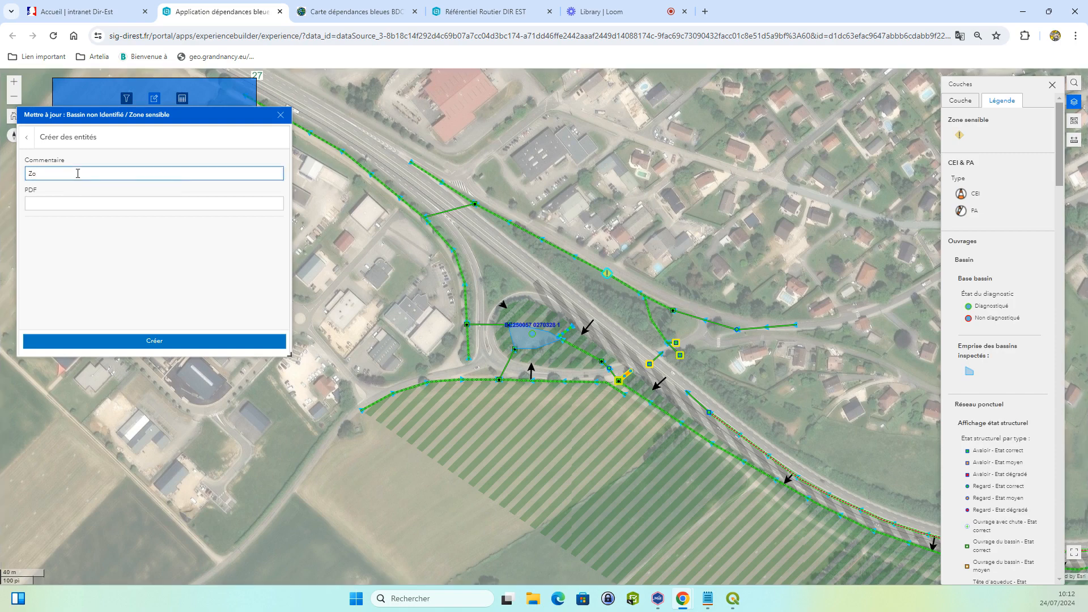
key("BackSpace")
key("BackSpace")
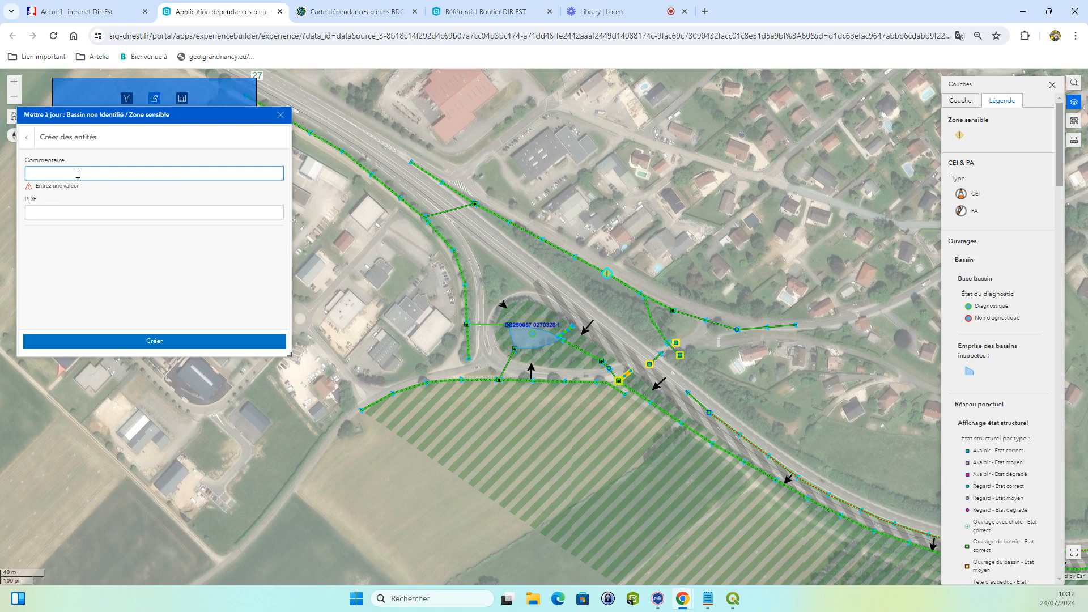
type("Souvent bouché, à vérifier")
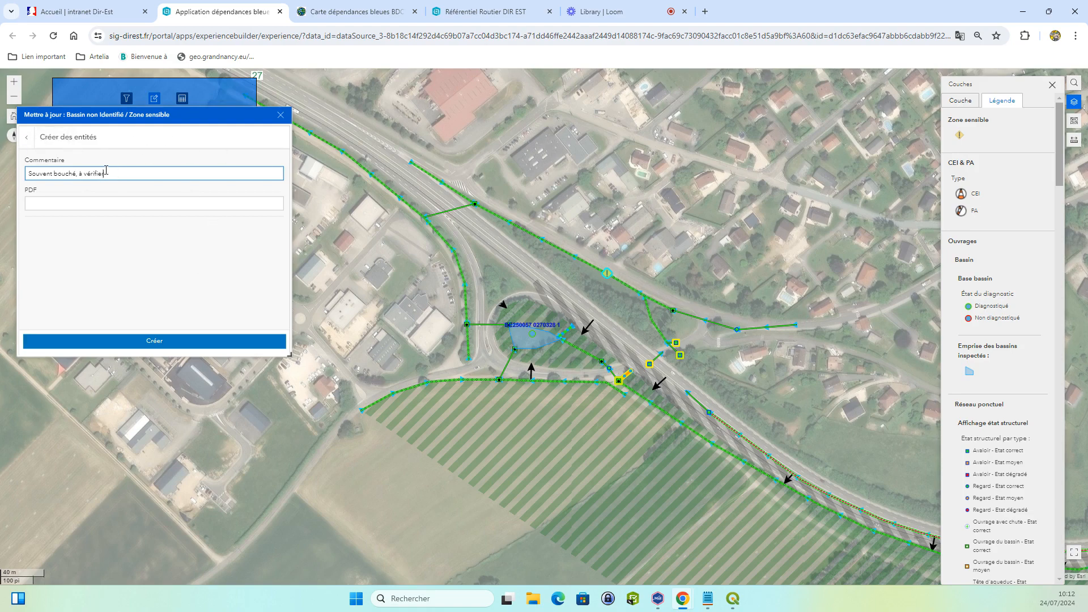
left_click(153, 346)
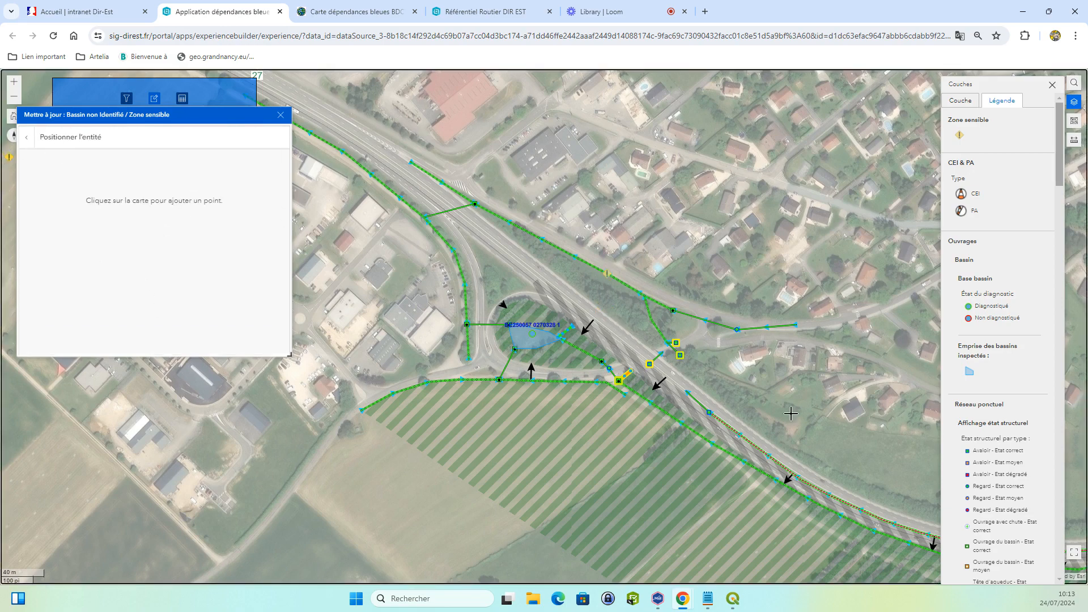
left_click(31, 146)
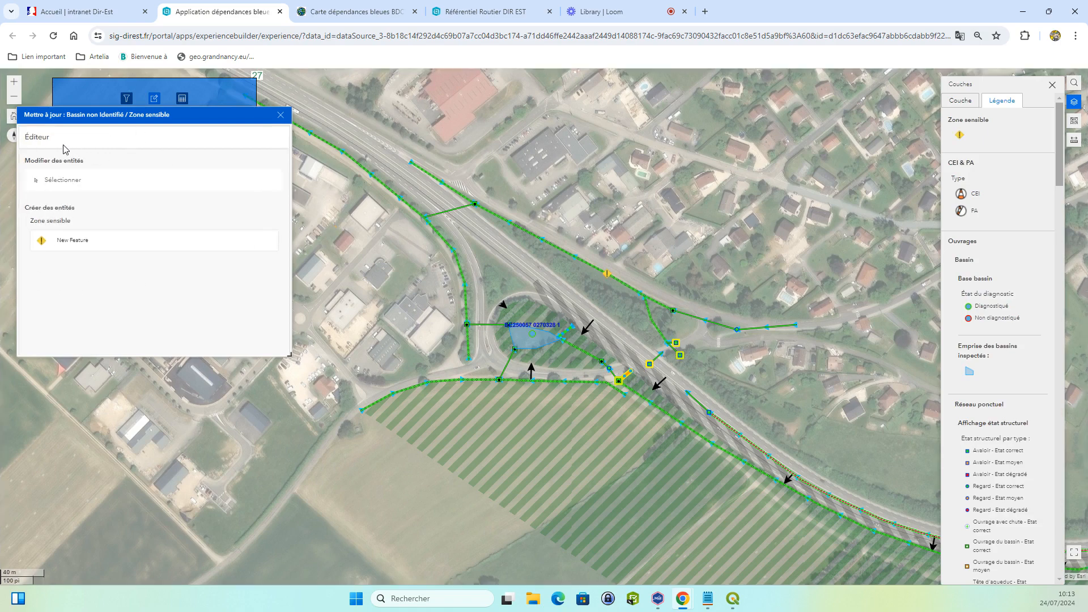
Step: Check the attributes of the new Zone sensible point among the overlapping map features and close its information window
left_click(606, 277)
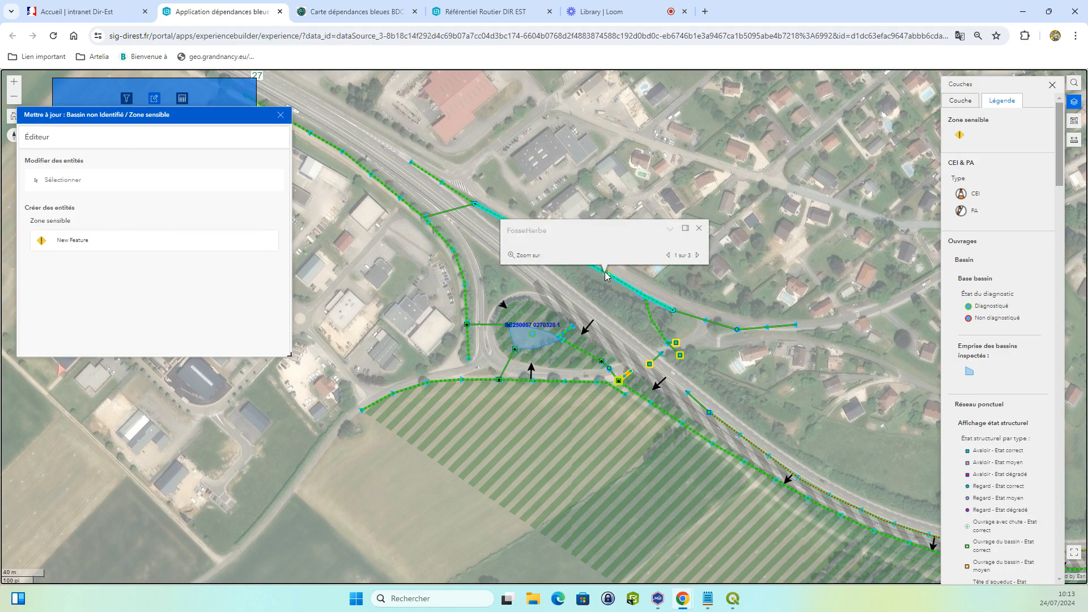
left_click(698, 256)
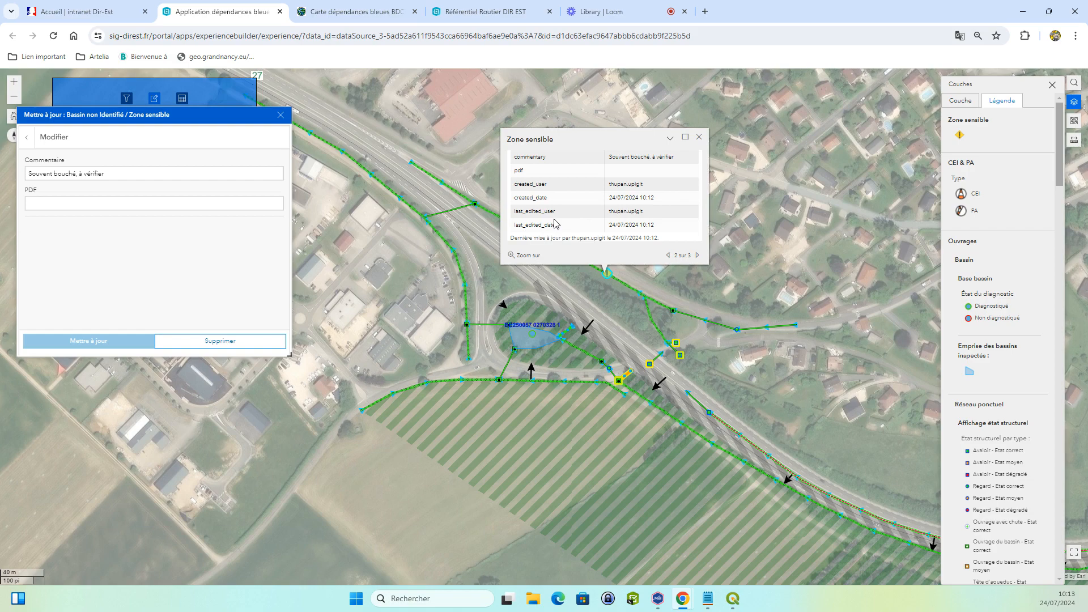
left_click(699, 146)
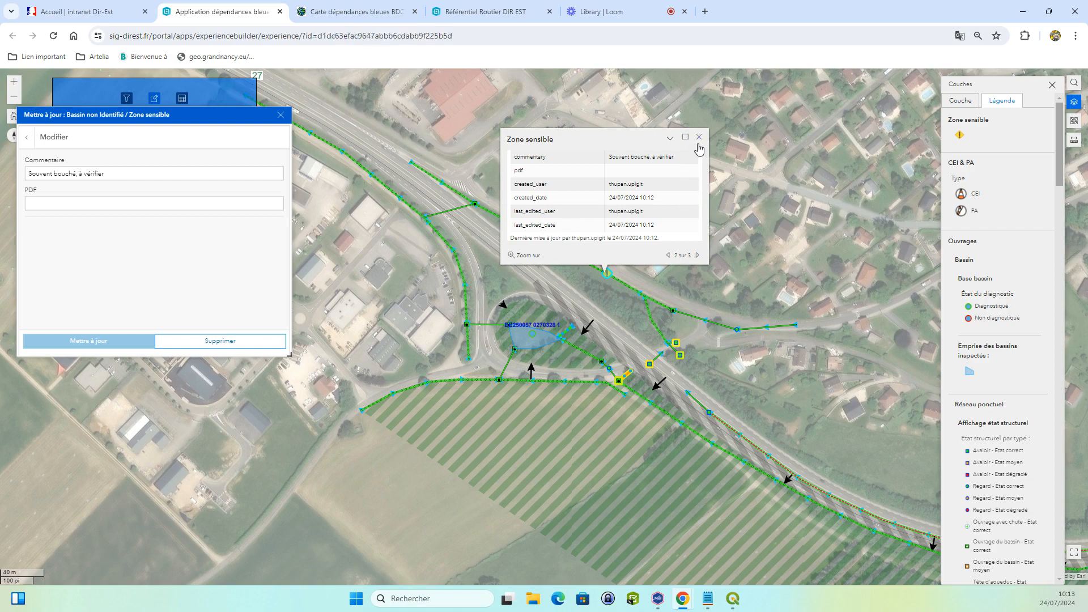
left_click(698, 144)
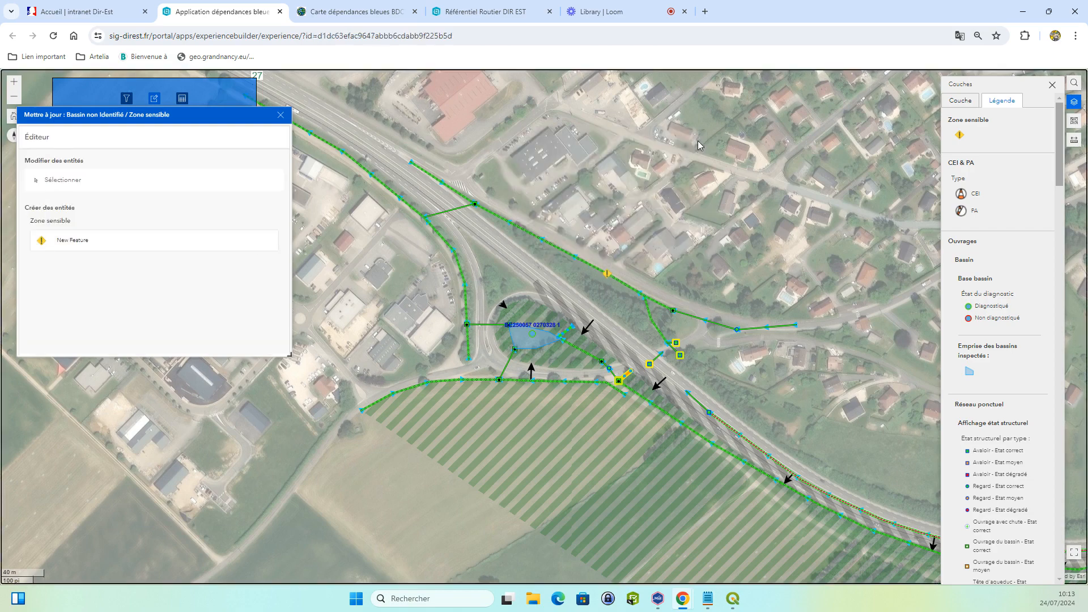
Step: Select the new Zone sensible point for modification, display its editable Commentaire and PDF fields, and close its information window
left_click(609, 278)
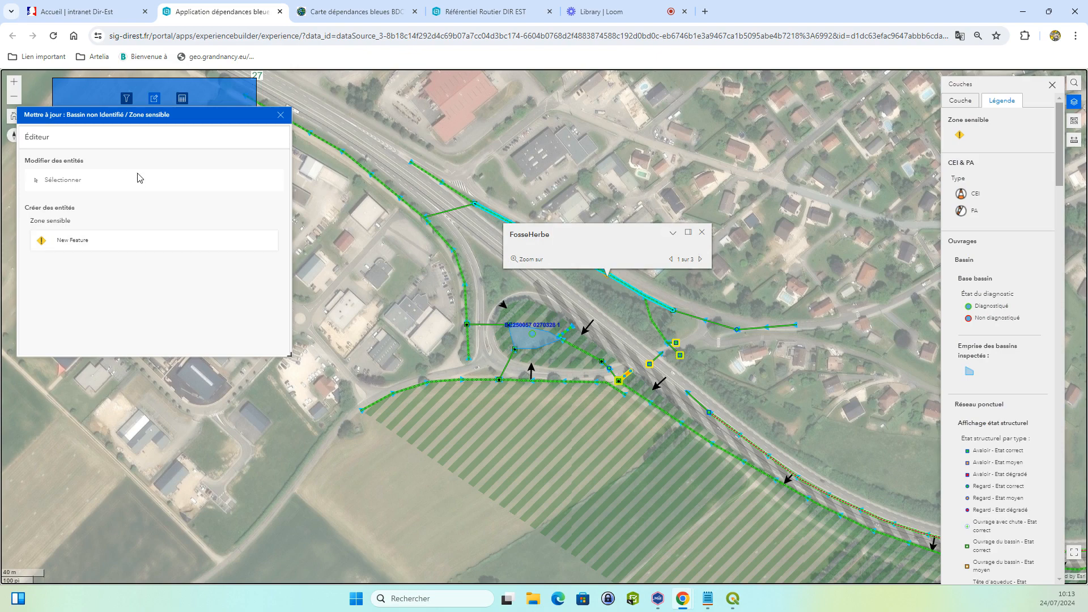
left_click(122, 182)
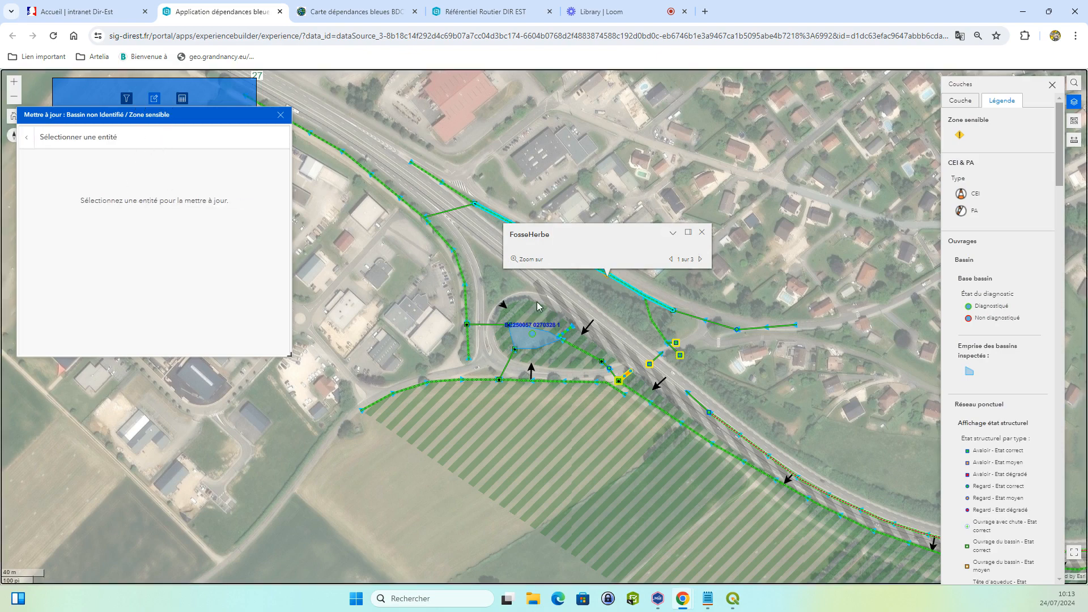
left_click(700, 259)
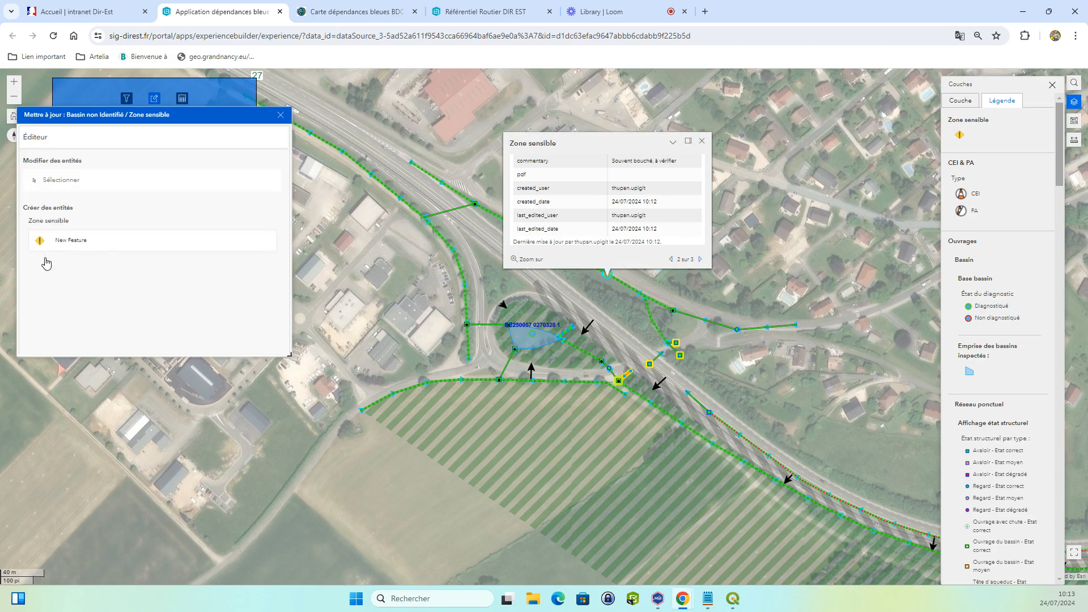
left_click(176, 186)
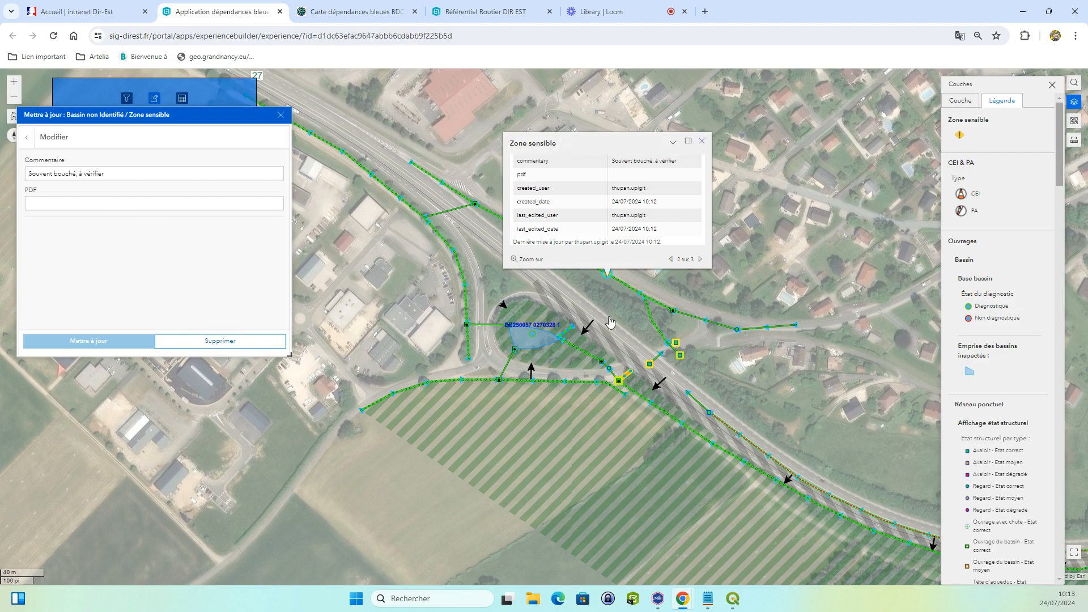
left_click(610, 322)
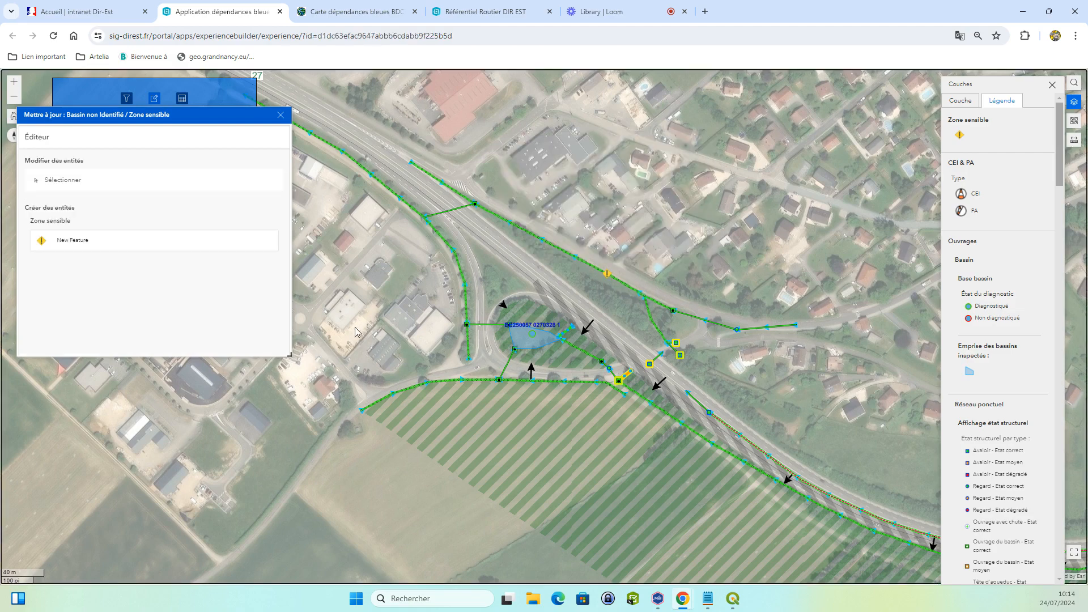
Step: Close the Zone sensible editing window and the map legend
scroll(471, 271, "down", 1)
scroll(471, 271, "down", 2)
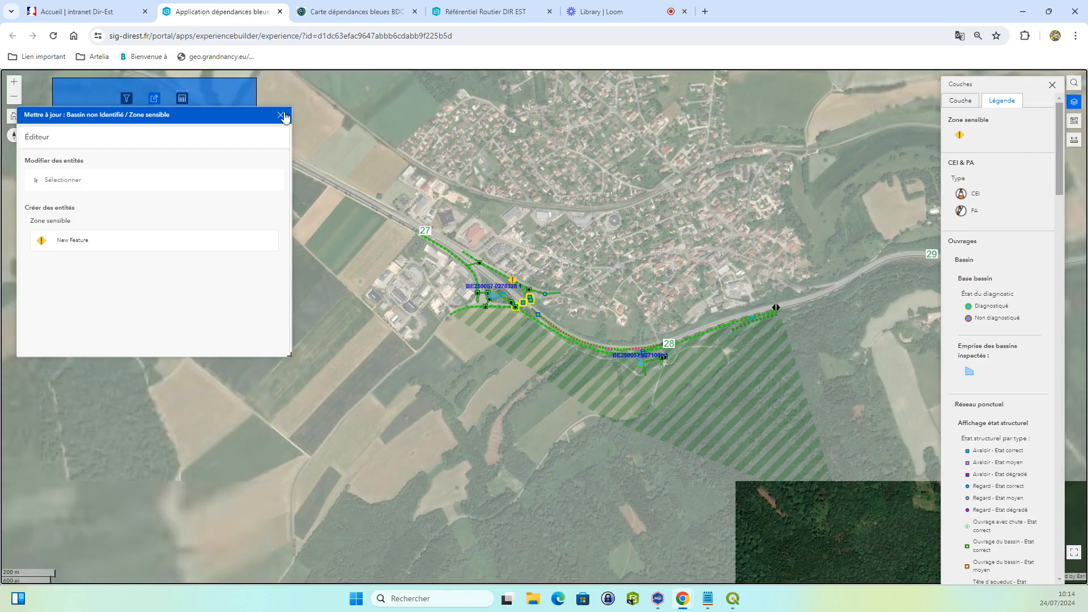
left_click(282, 115)
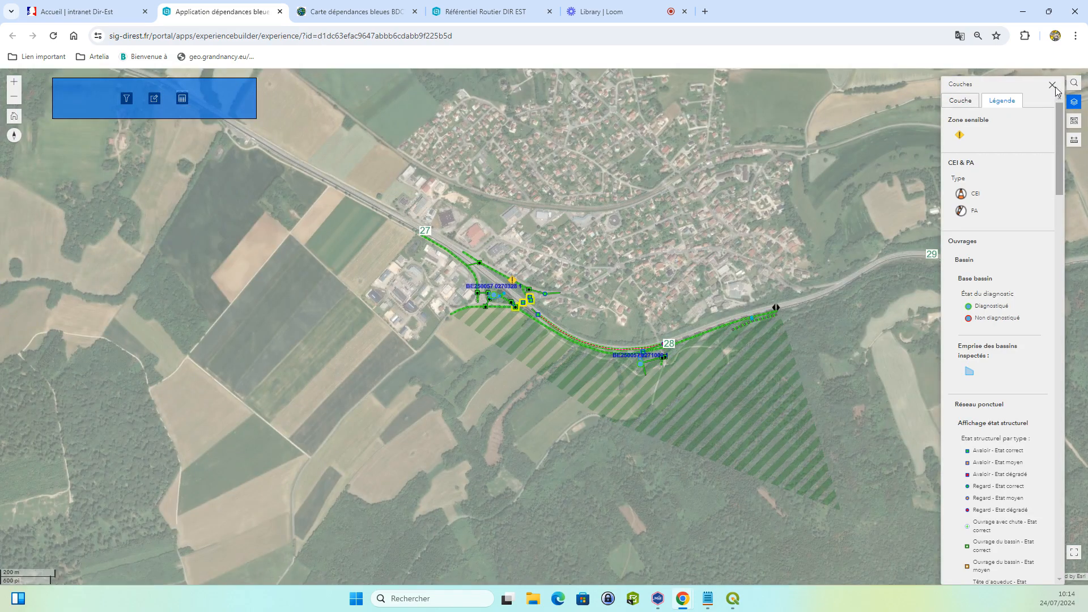
left_click(1052, 85)
scroll(661, 316, "down", 2)
scroll(659, 317, "down", 2)
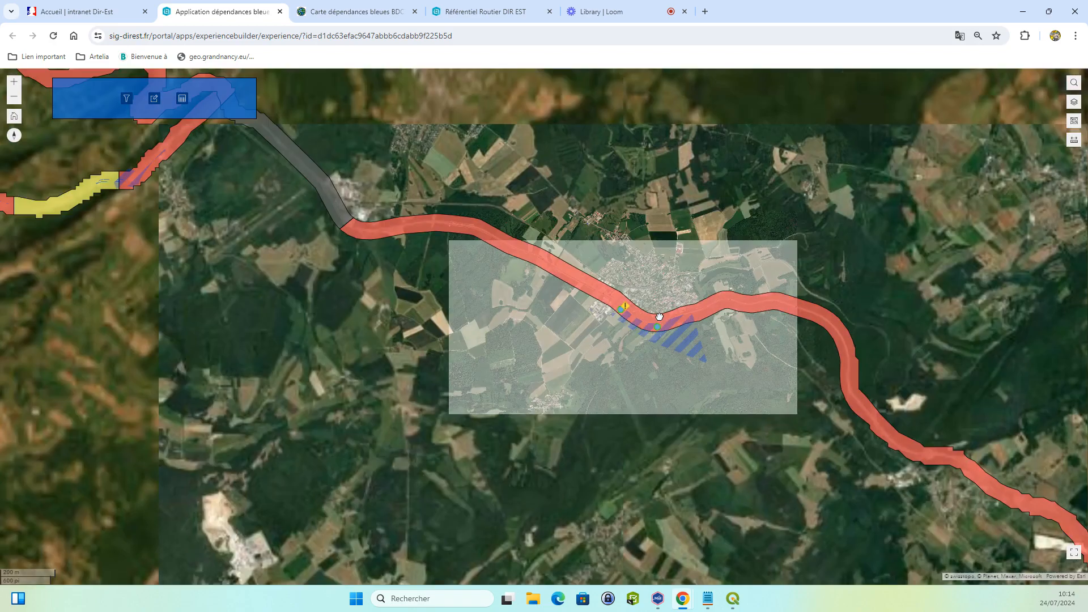
Step: Examine the sensitive zones and road network across the whole DIR Est territory on the map
scroll(659, 316, "down", 2)
scroll(659, 316, "down", 1)
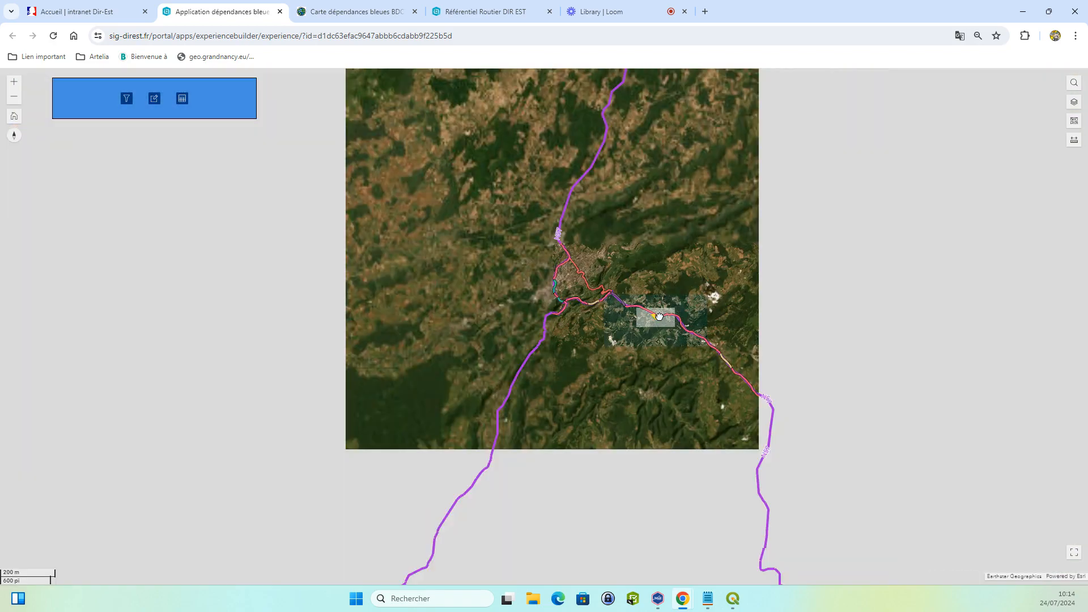
scroll(659, 316, "down", 2)
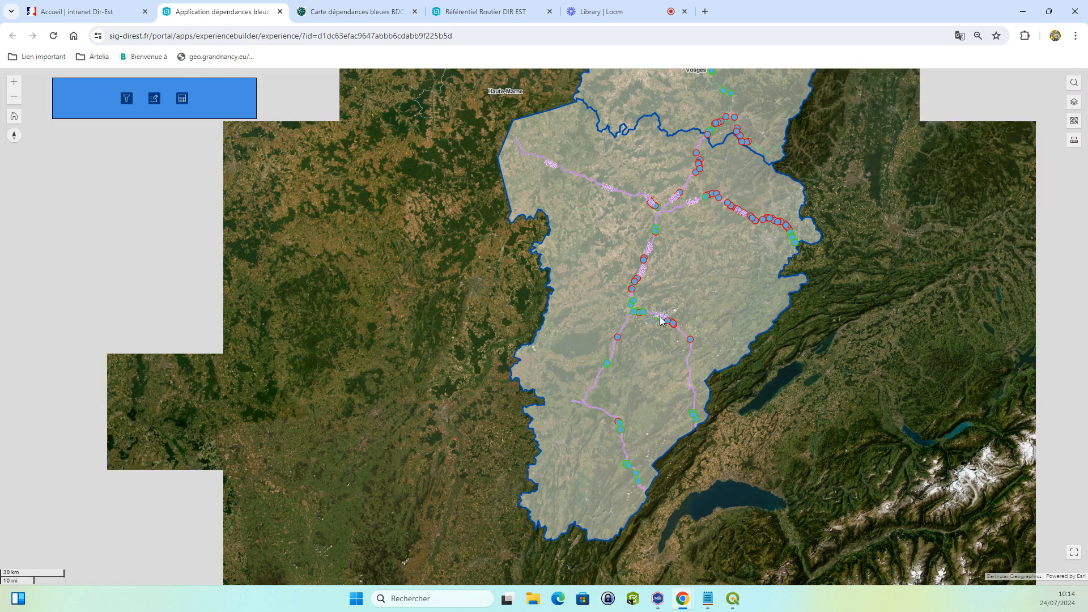
scroll(723, 384, "down", 2)
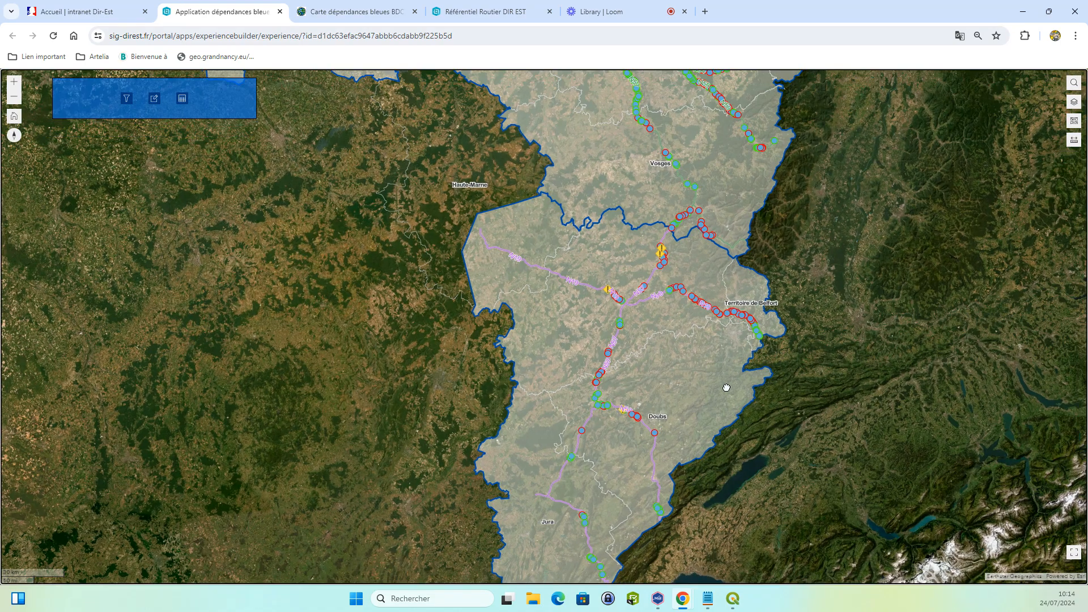
scroll(719, 384, "down", 1)
left_click_drag(658, 363, 625, 381)
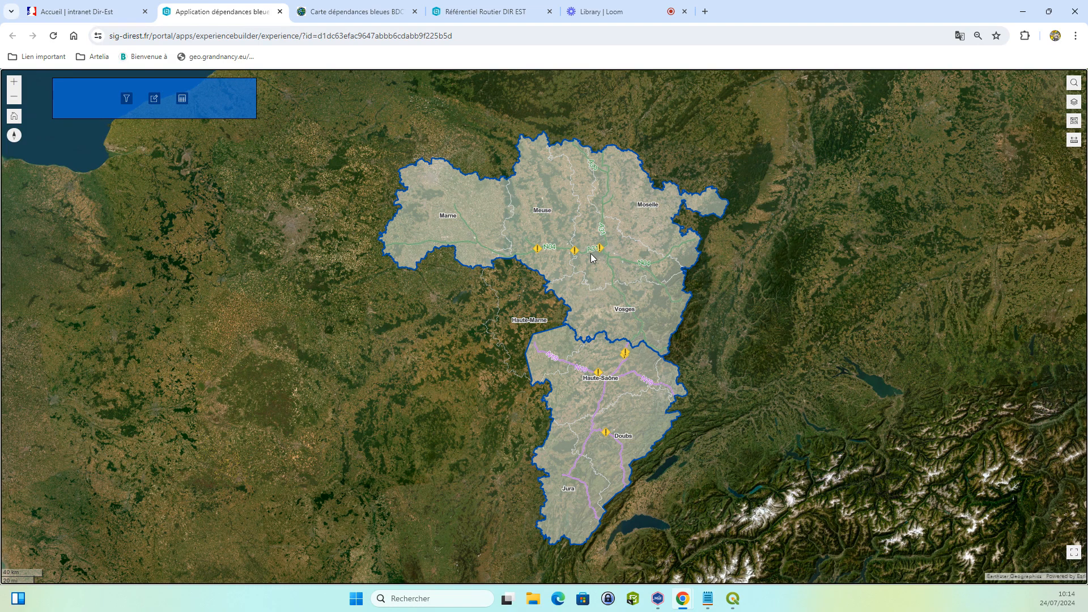
scroll(591, 257, "up", 3)
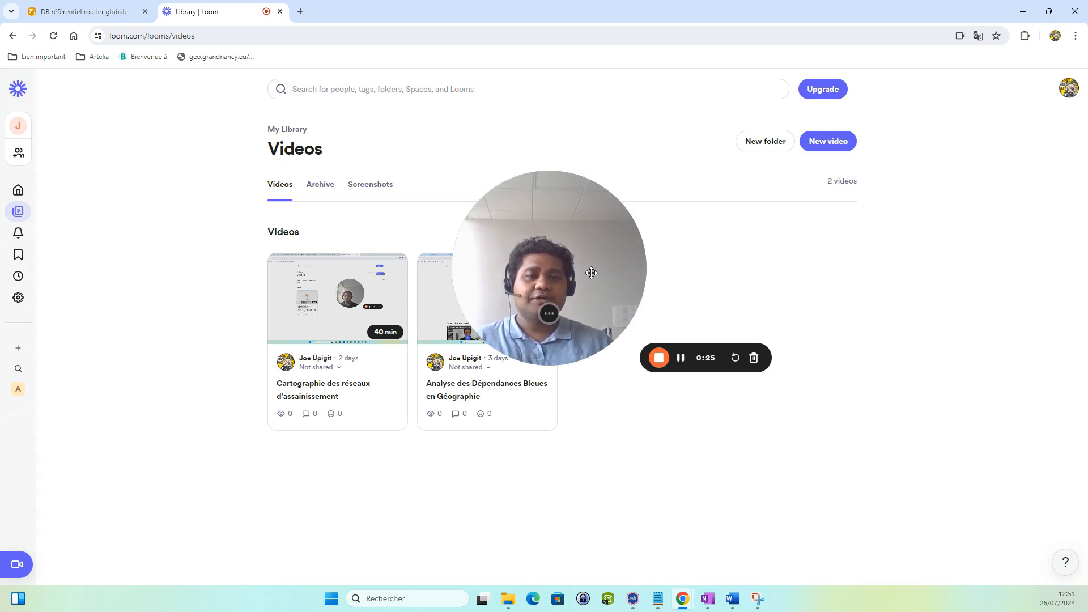
Step: Switch to the Référentiel routier DIR EST dashboard and compare the network's total length across measures, ending on Portées chaussées échangeurs
left_click(92, 7)
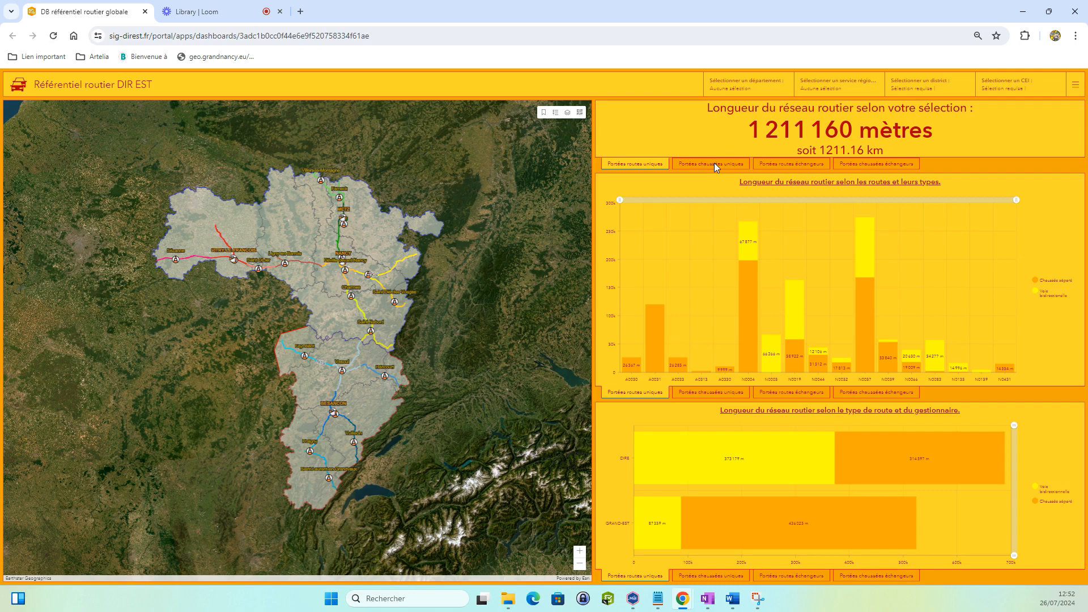
left_click(714, 164)
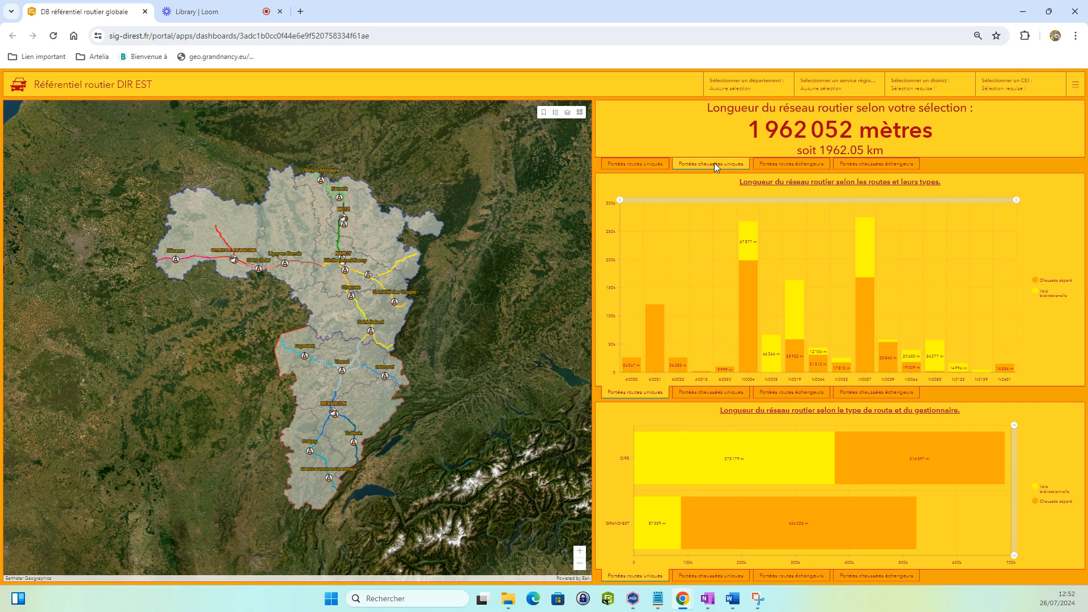
left_click(628, 165)
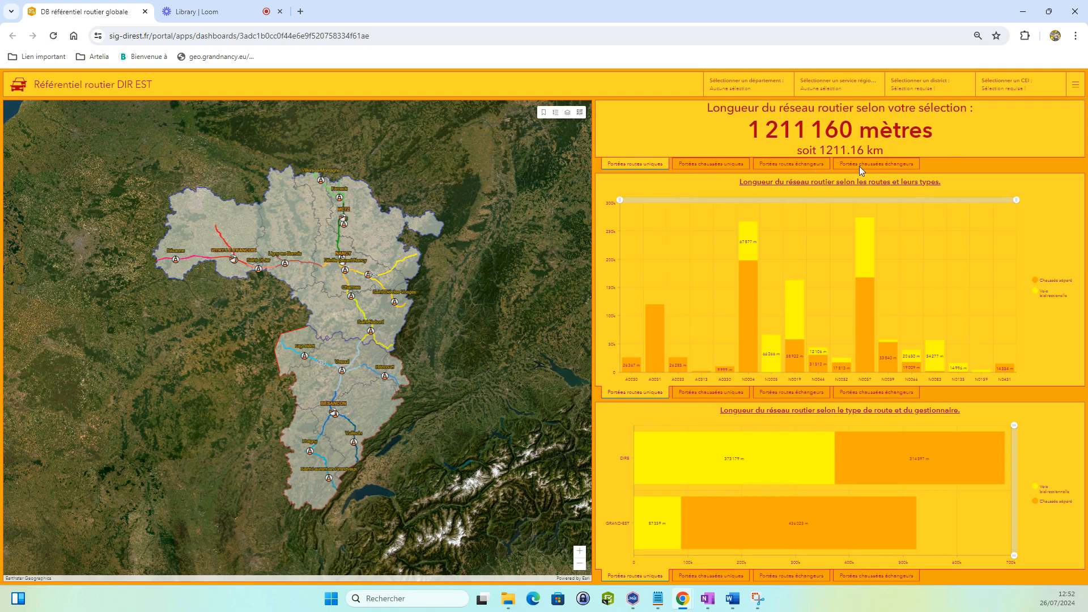
left_click(713, 164)
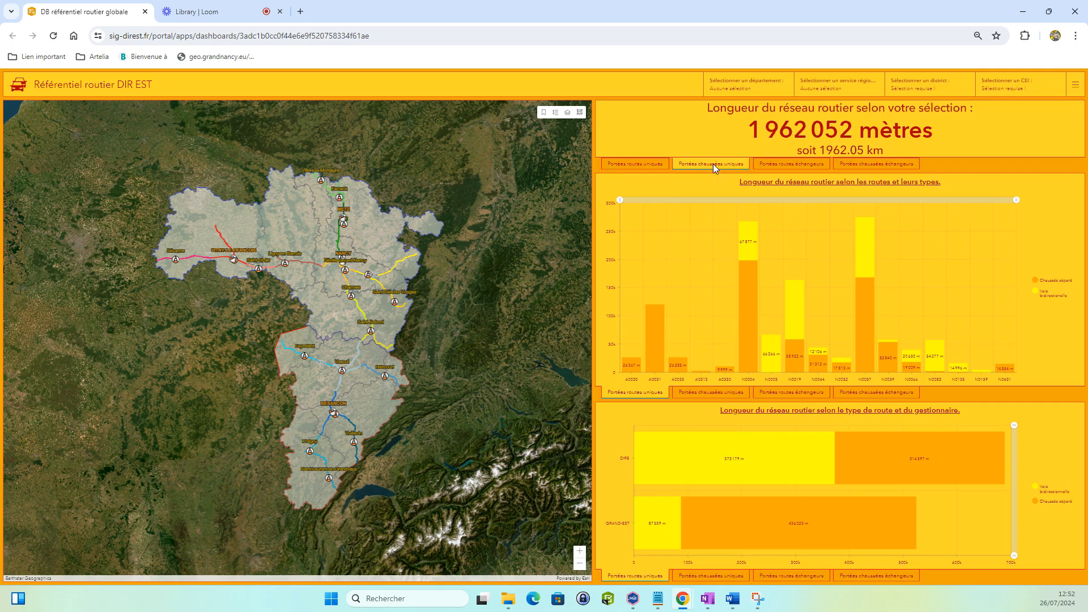
left_click(786, 163)
left_click(901, 165)
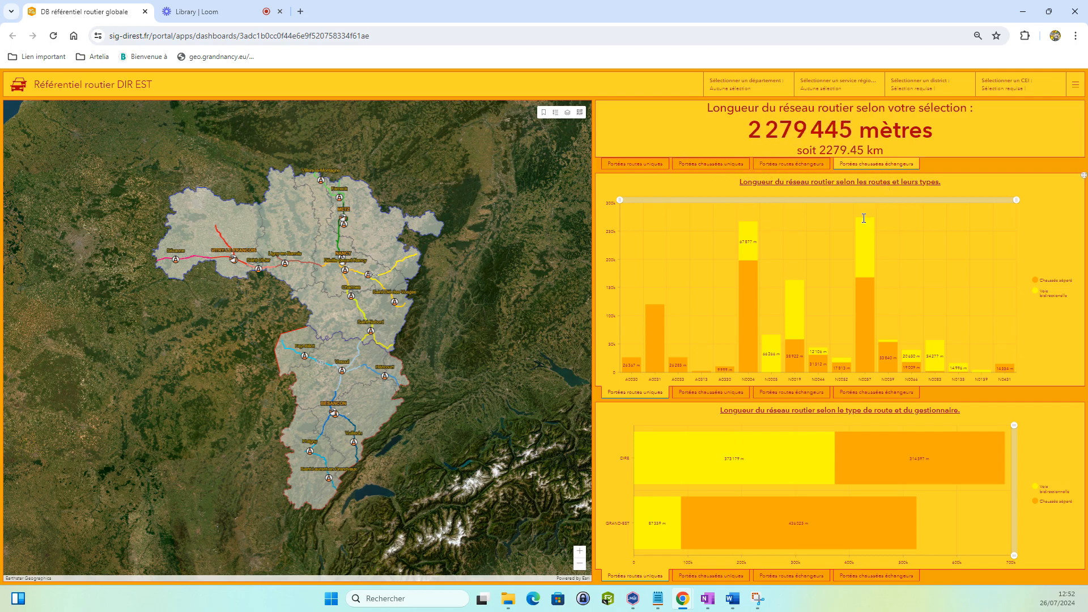
Step: Show Portées chaussées uniques in the chart by route, highlight the N0004 separated carriageways on the map, and clear that selection
left_click(699, 388)
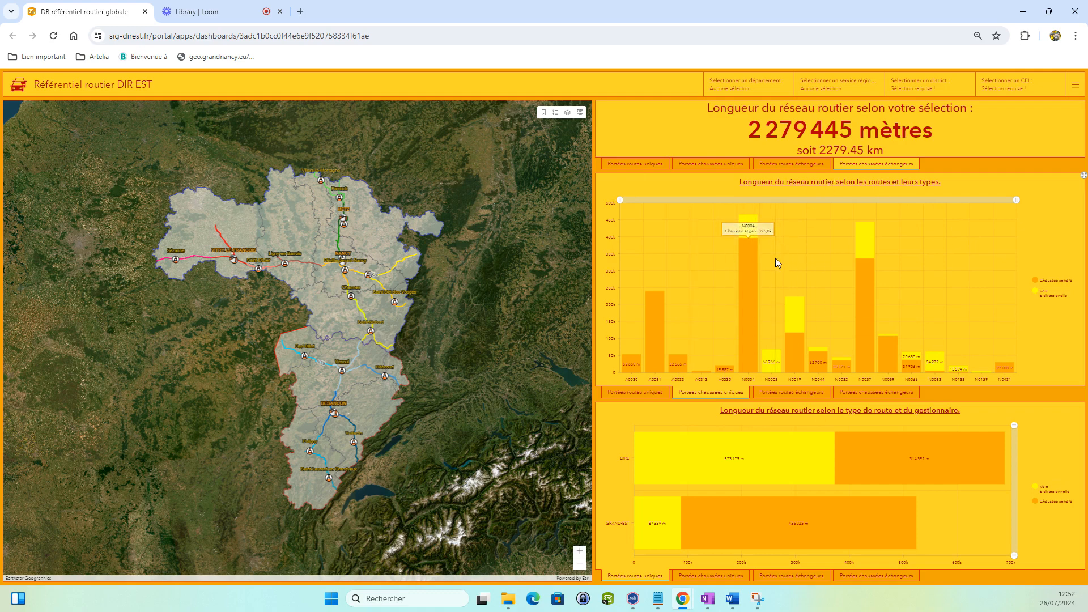
left_click(755, 333)
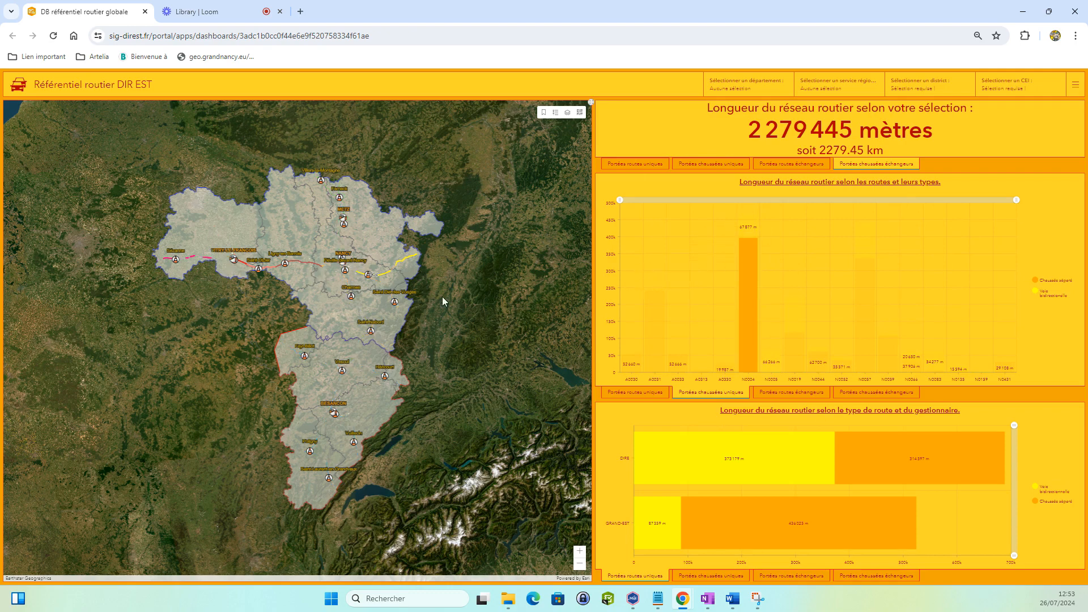
left_click(750, 288)
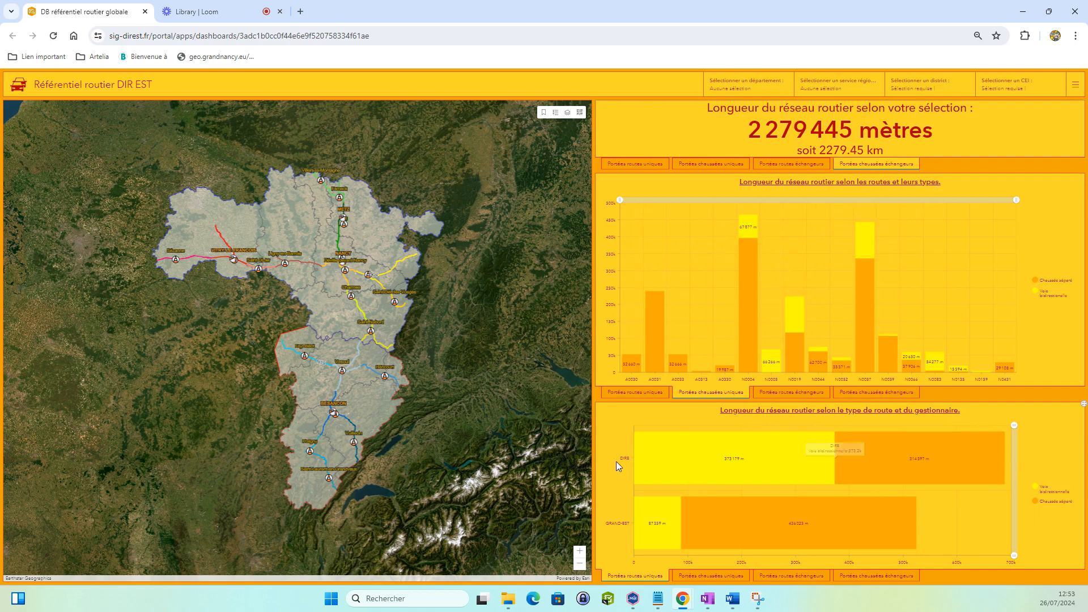
Step: Compare the road type and manager chart across its other length measures and return it to Portées routes uniques
left_click(715, 576)
left_click(803, 579)
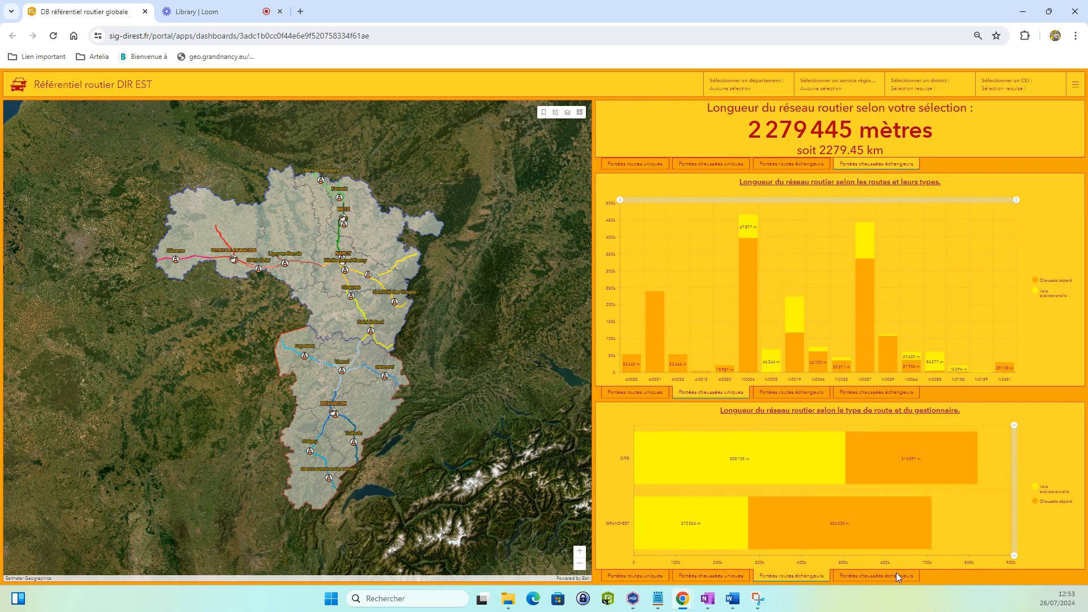
left_click(897, 572)
left_click(651, 575)
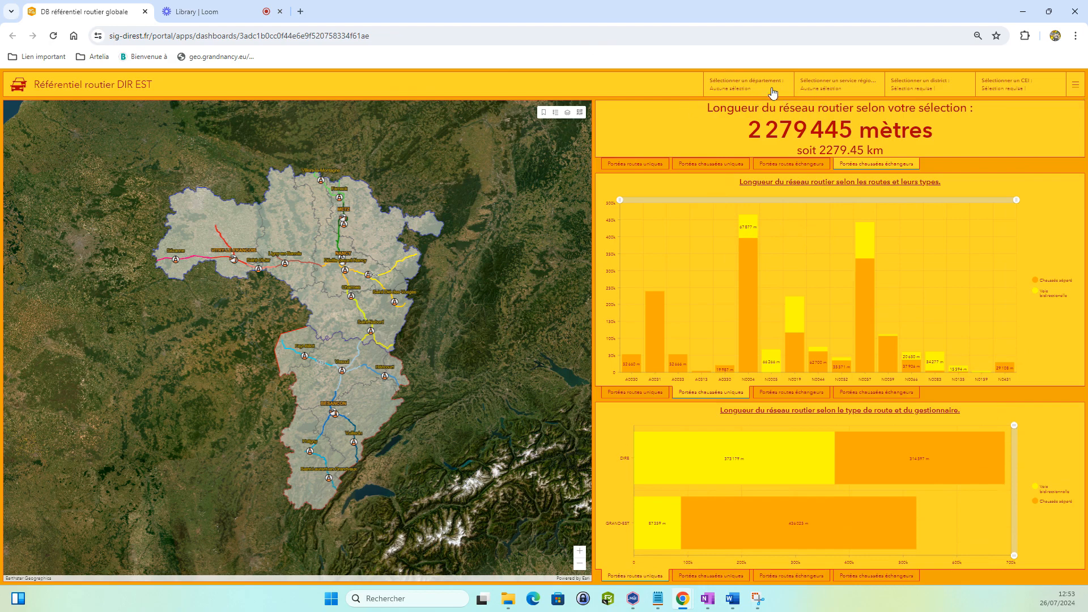
Step: Filter the dashboard to the MOSELLE department, examine its road lengths, and reset the department to Aucune sélection
left_click(731, 91)
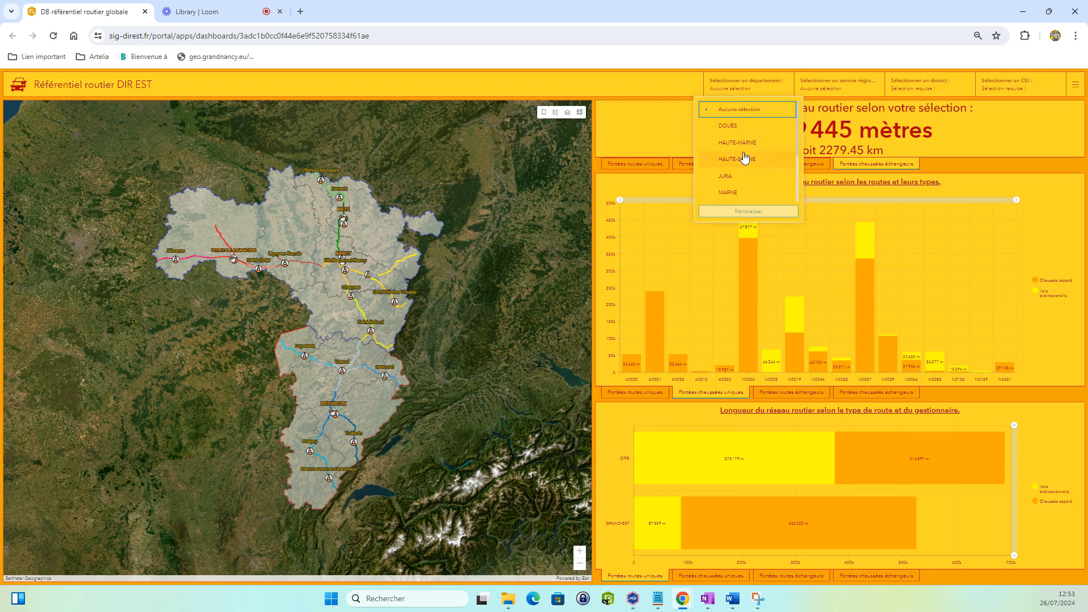
scroll(748, 160, "down", 3)
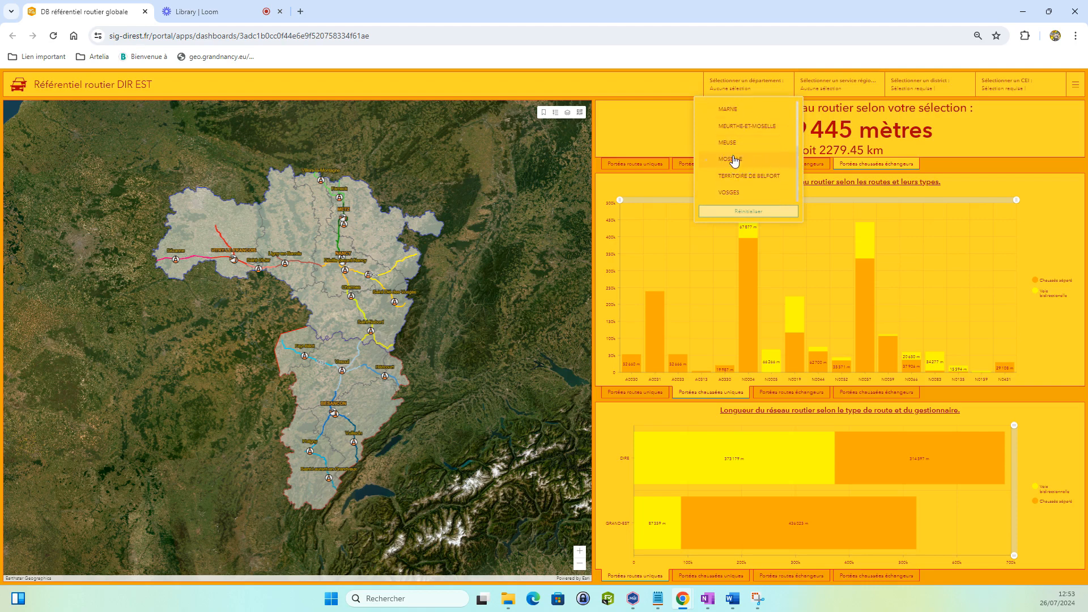
left_click(753, 161)
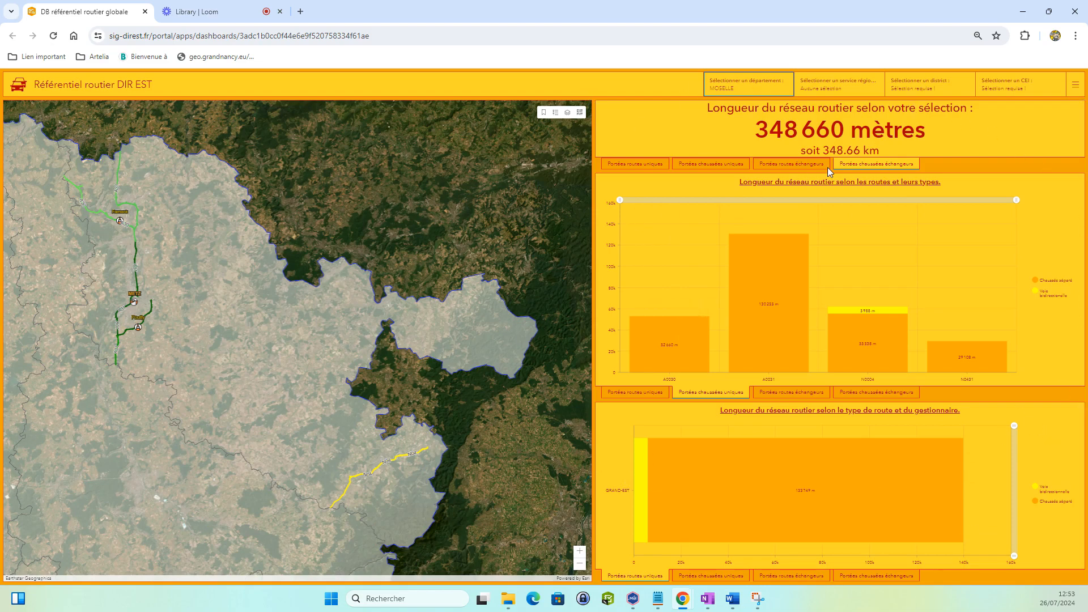
mouse_move(748, 292)
left_click(781, 88)
left_click(779, 114)
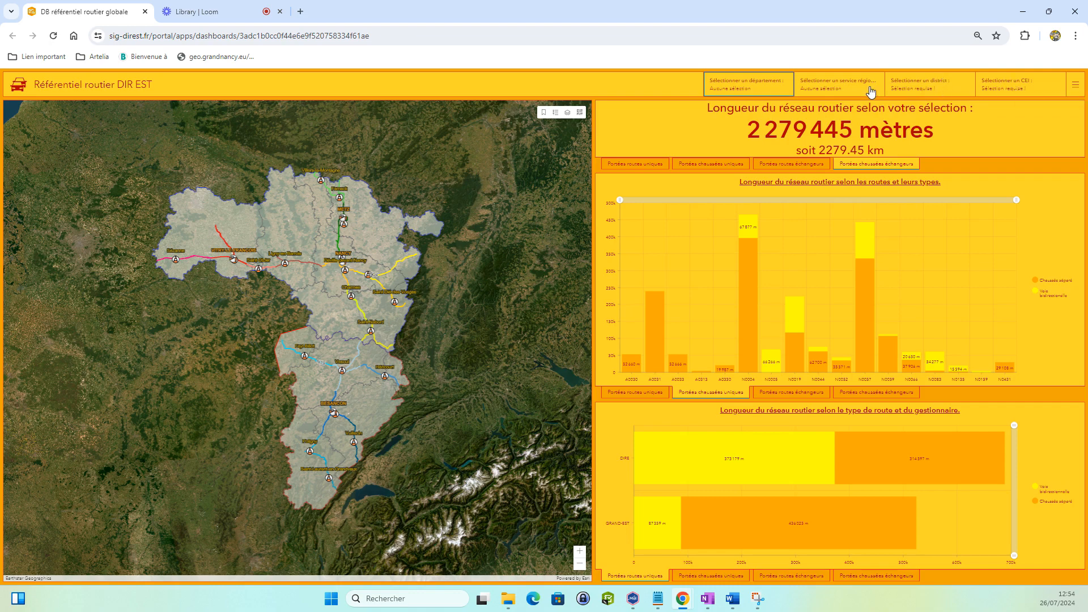
Step: Consult the map legend while filtering the dashboard to the SREX-GE regional service, and close the legend
left_click(841, 85)
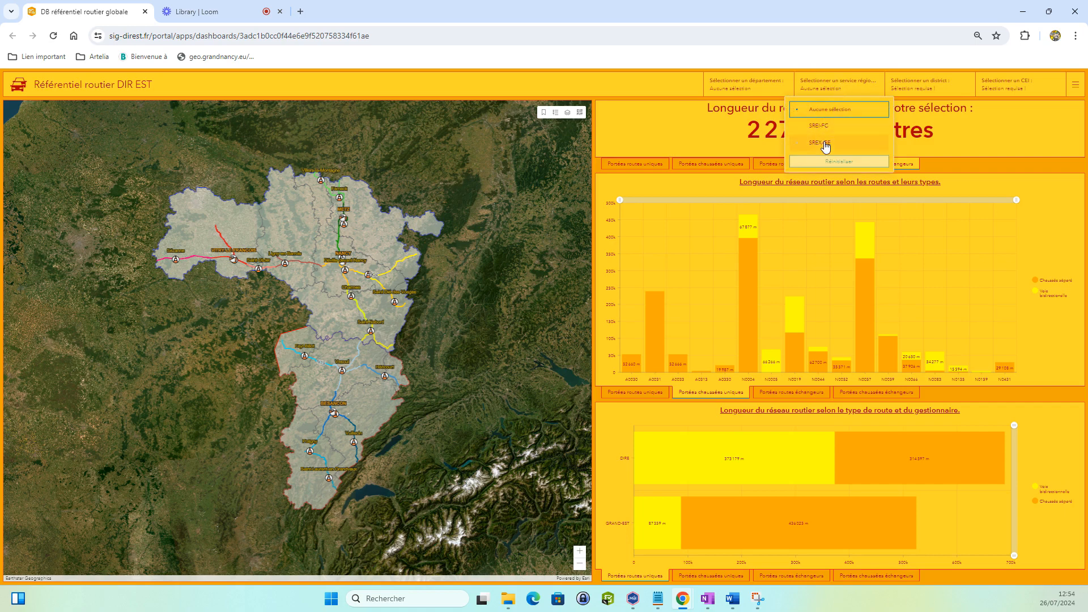
left_click(556, 114)
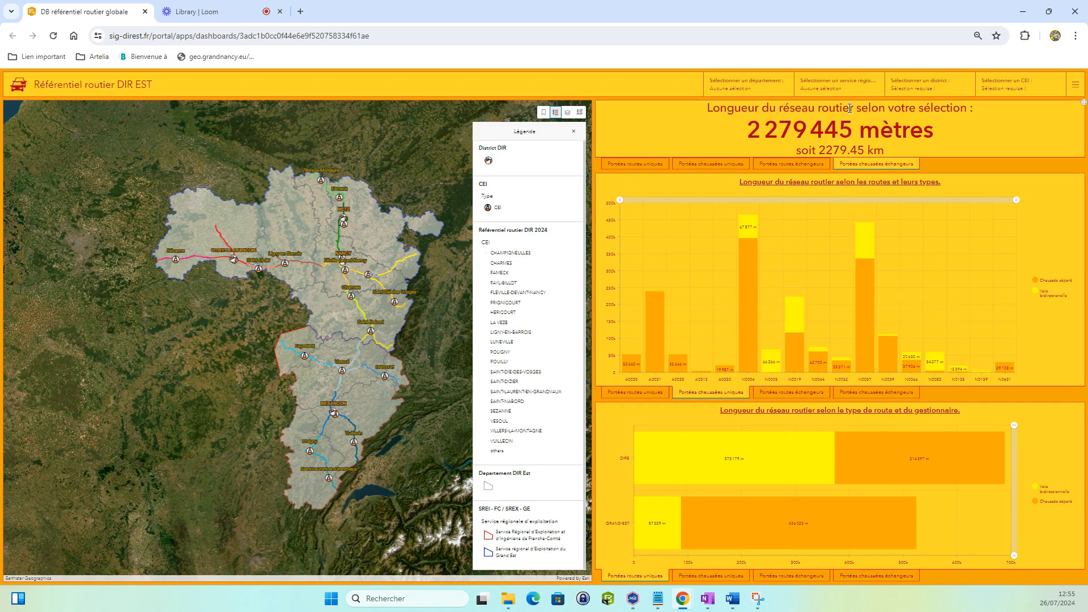
left_click(837, 93)
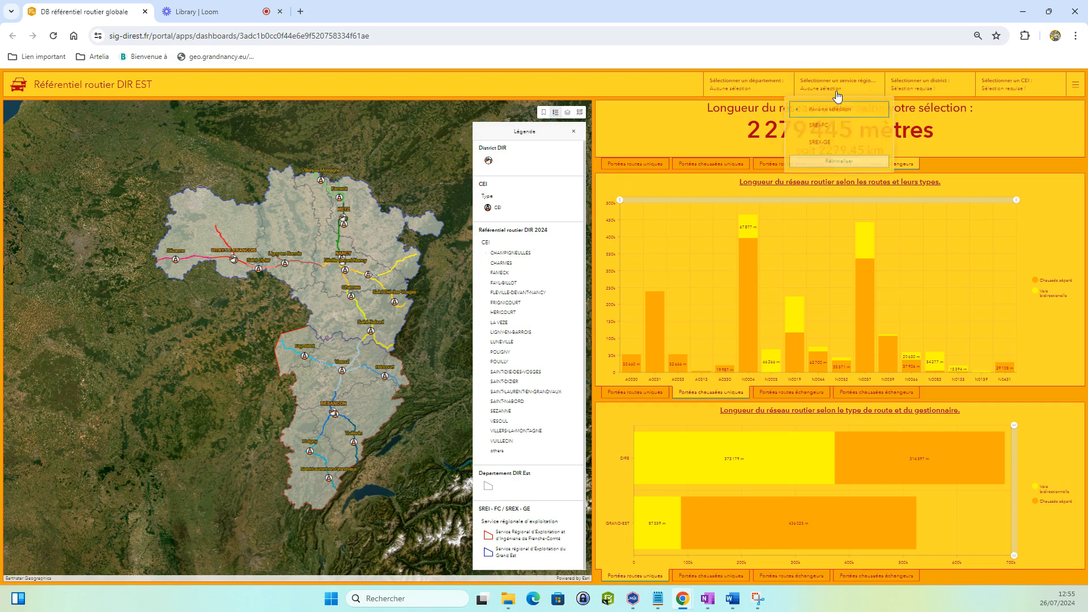
left_click(834, 146)
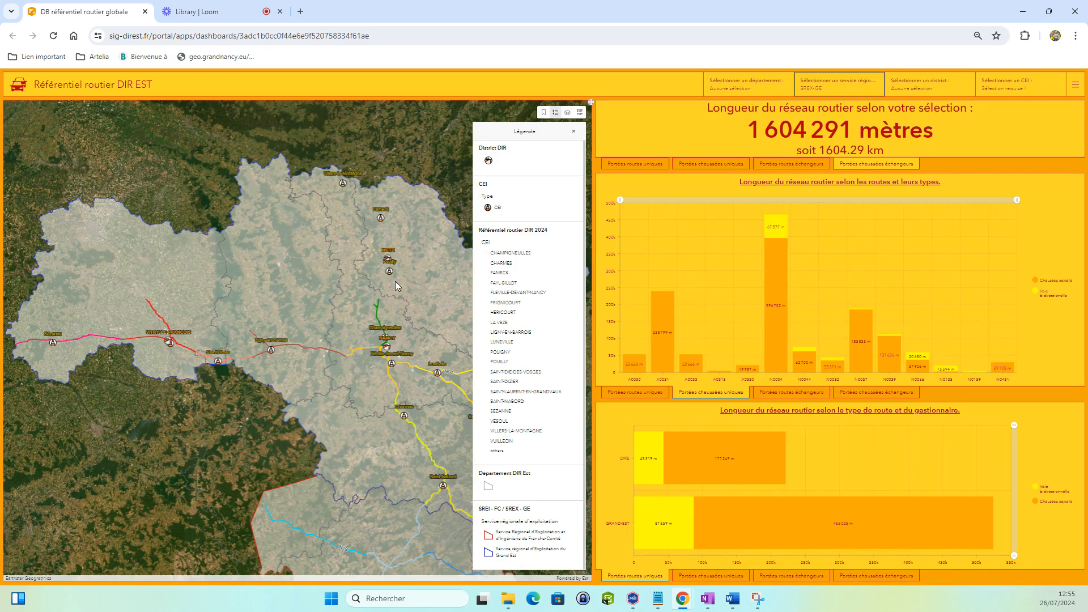
left_click(556, 112)
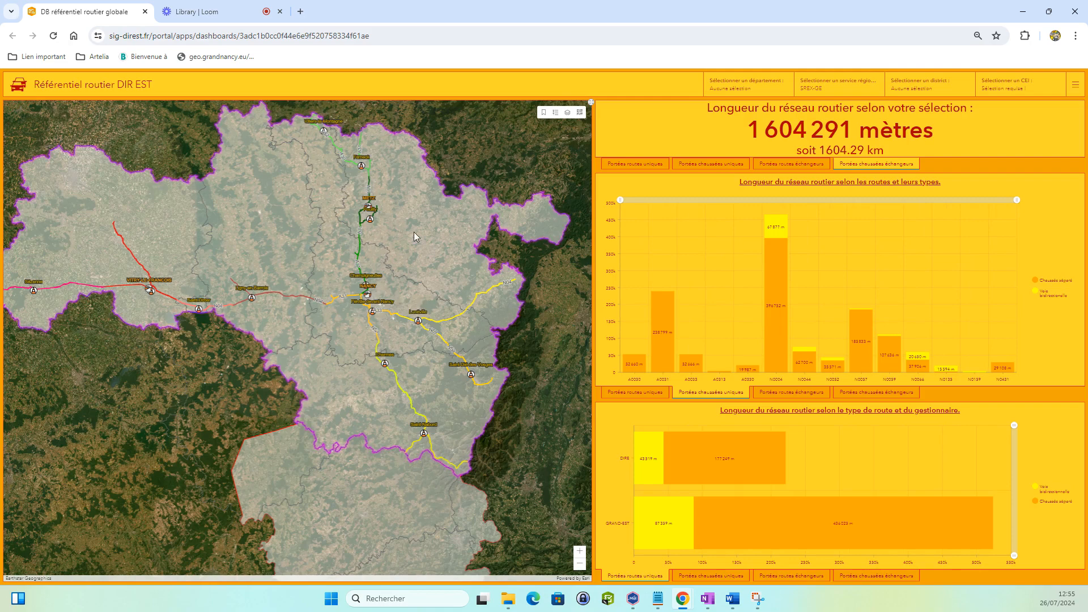
Step: Narrow the SREX-GE selection to the METZ district and the VILLERS-LA-MONTAGNE CEI
left_click_drag(280, 272, 292, 249)
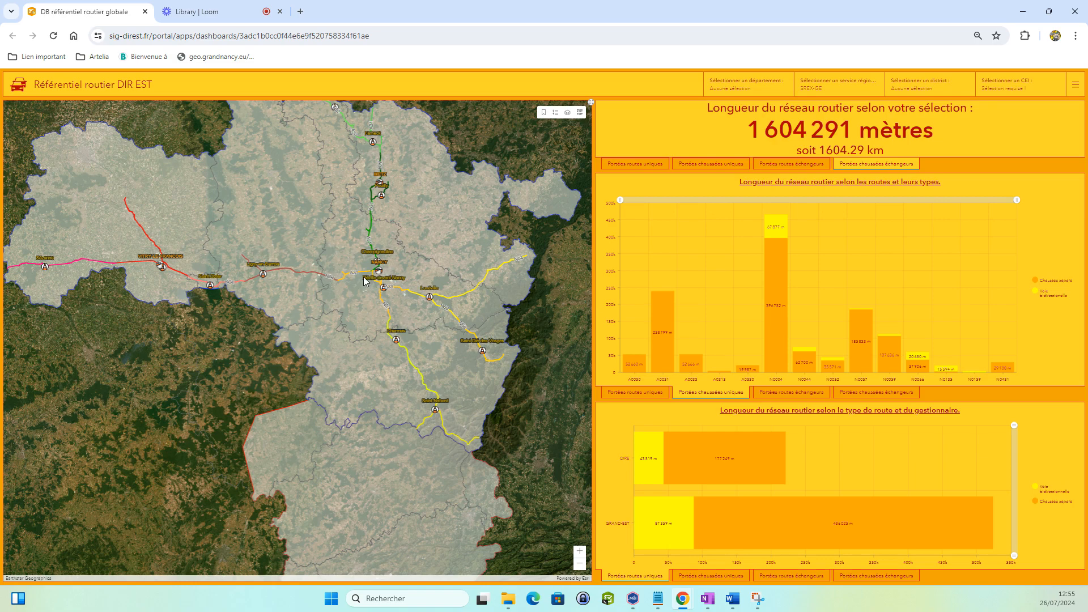
left_click_drag(373, 258, 371, 243)
scroll(378, 253, "up", 1)
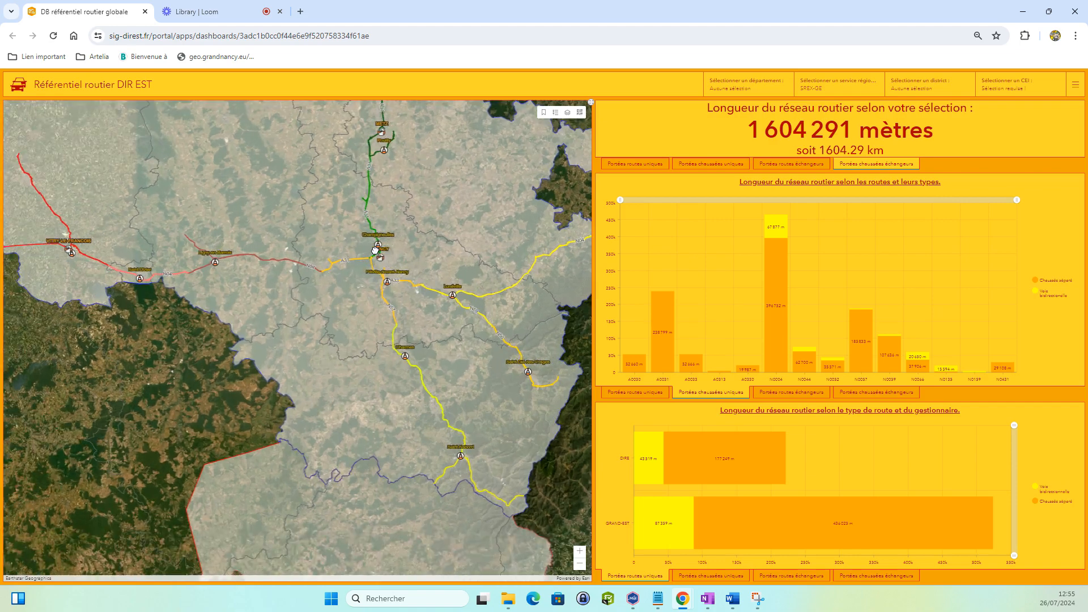
scroll(393, 279, "down", 1)
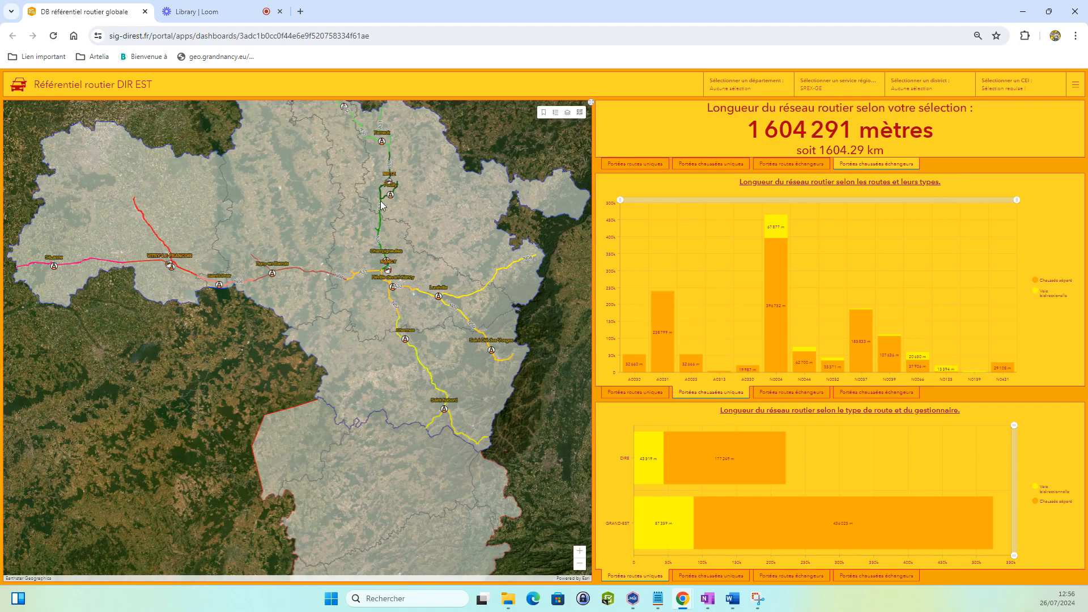
left_click(939, 91)
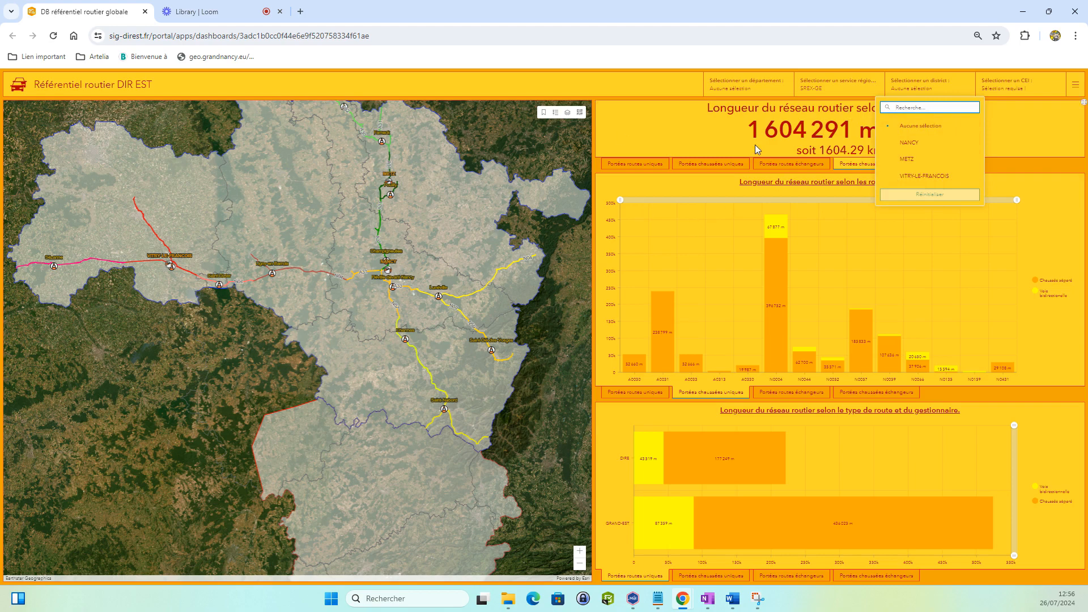
left_click(914, 161)
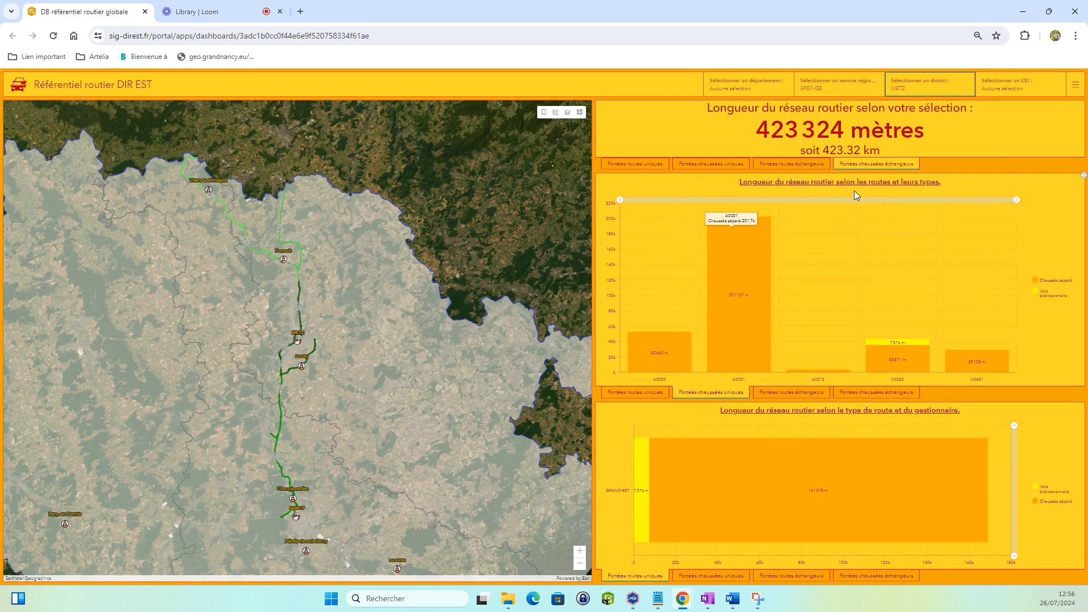
left_click(1042, 85)
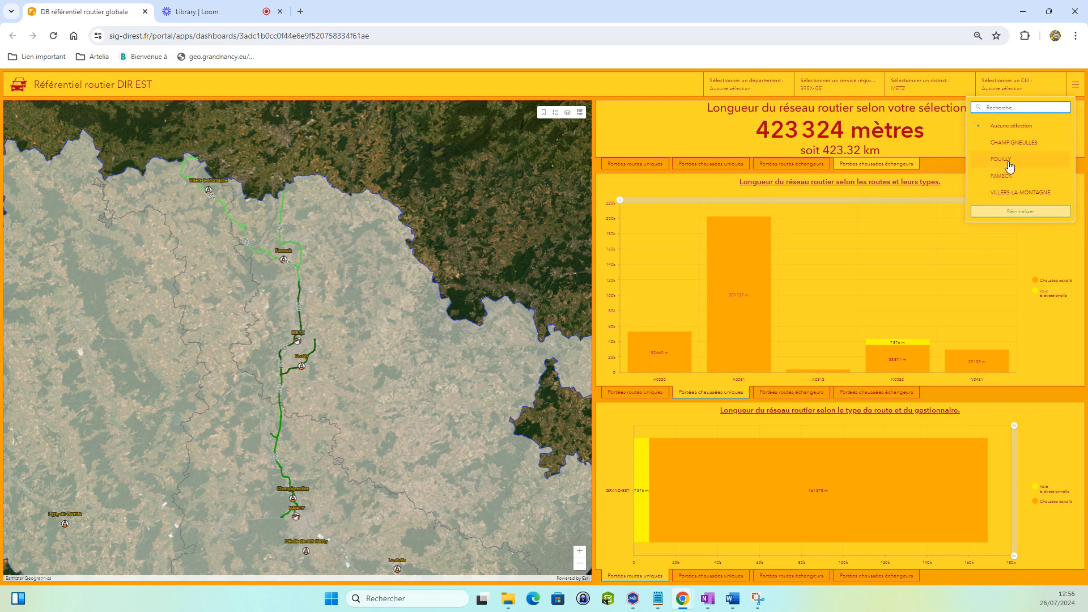
left_click(1019, 194)
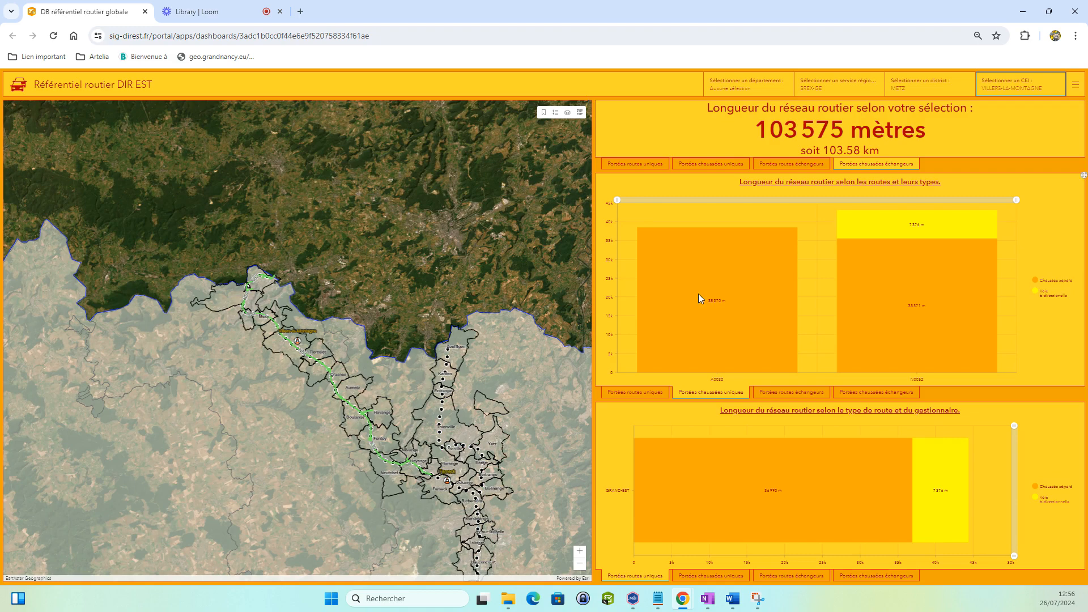
Step: Compare the VILLERS-LA-MONTAGNE total network length across the four measures and return to Portées chaussées échangeurs
left_click(791, 163)
left_click(718, 160)
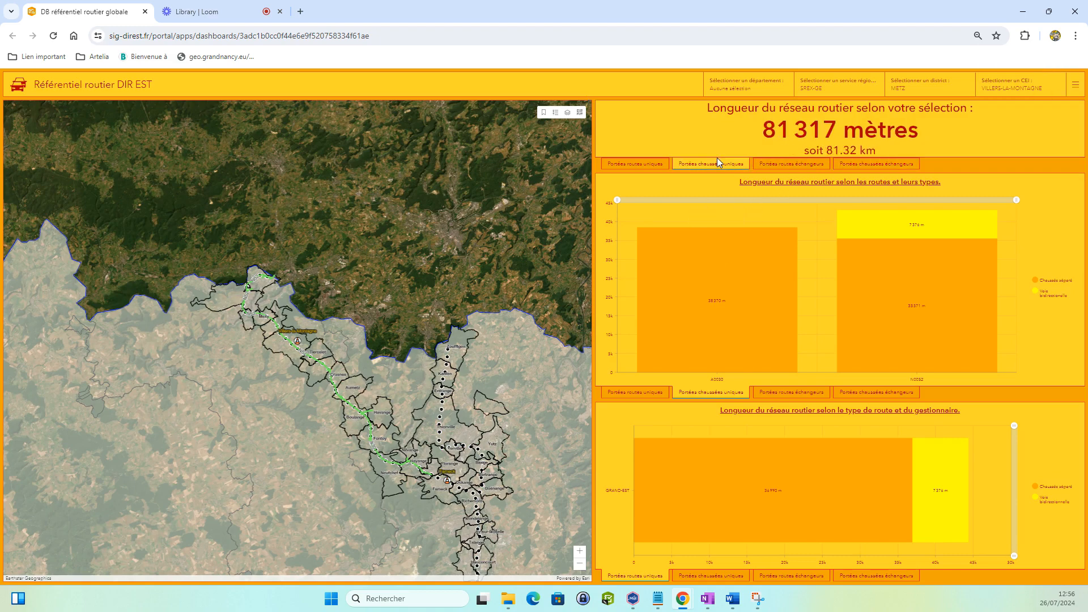
left_click(655, 165)
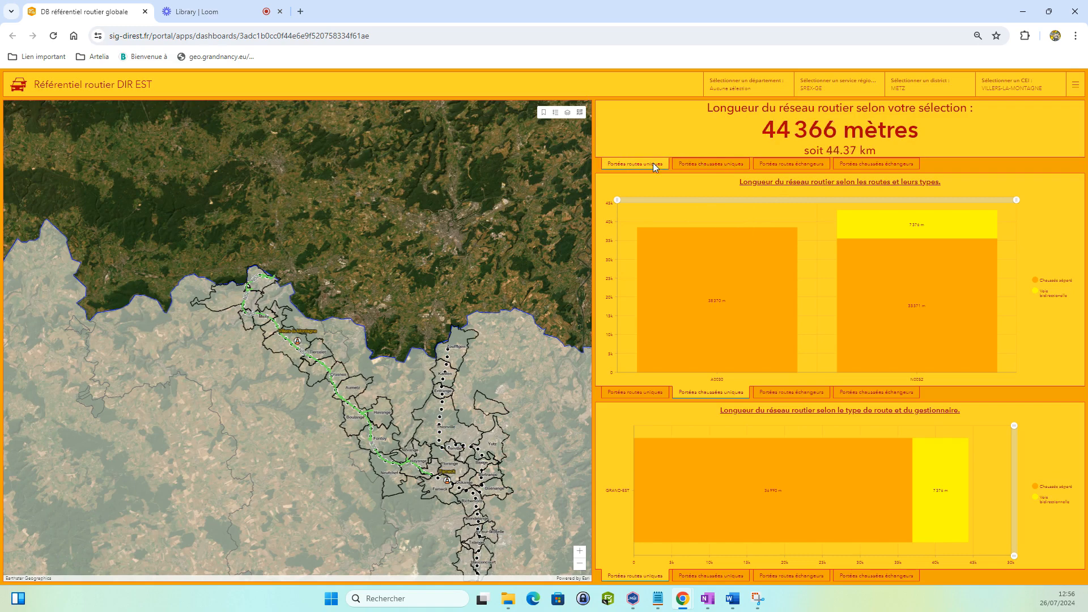
left_click(725, 161)
left_click(786, 163)
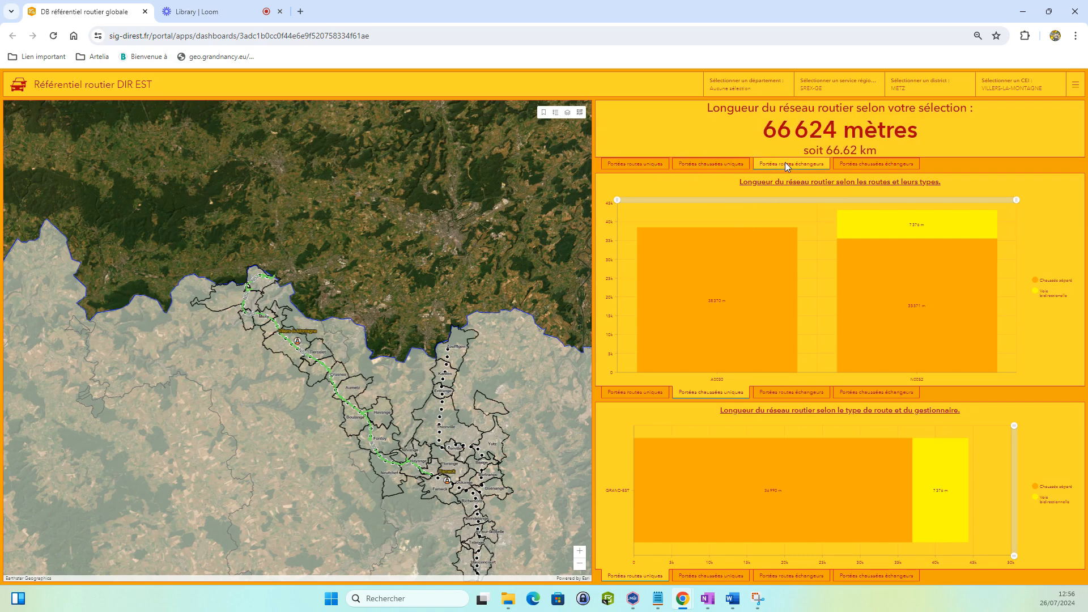
left_click(855, 163)
Step: View the chart by route with both interchange measures and return it to Portées chaussées uniques
left_click(859, 396)
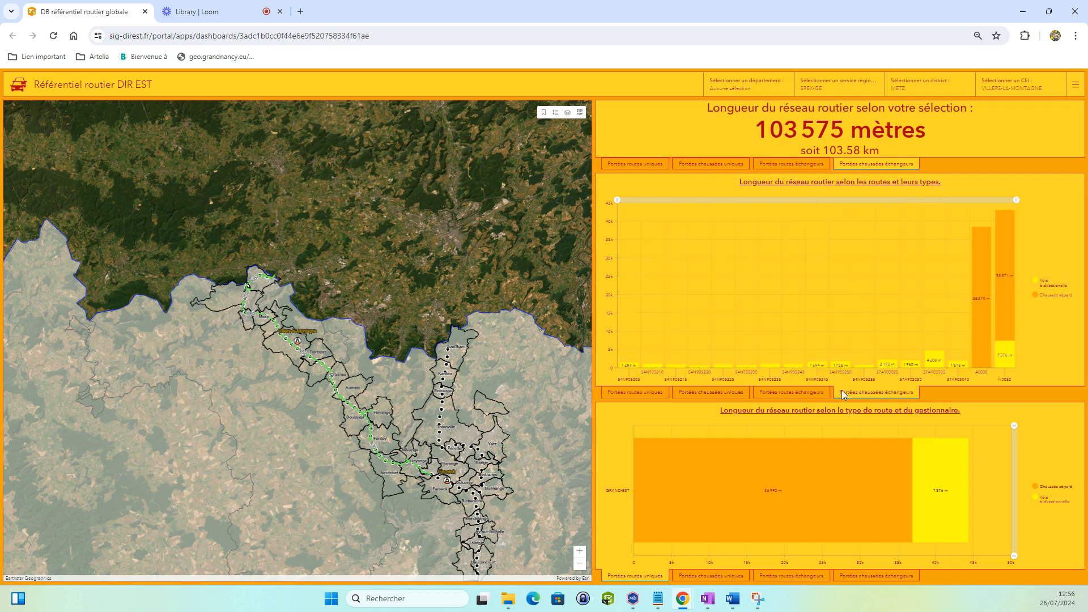
left_click(788, 390)
left_click(732, 395)
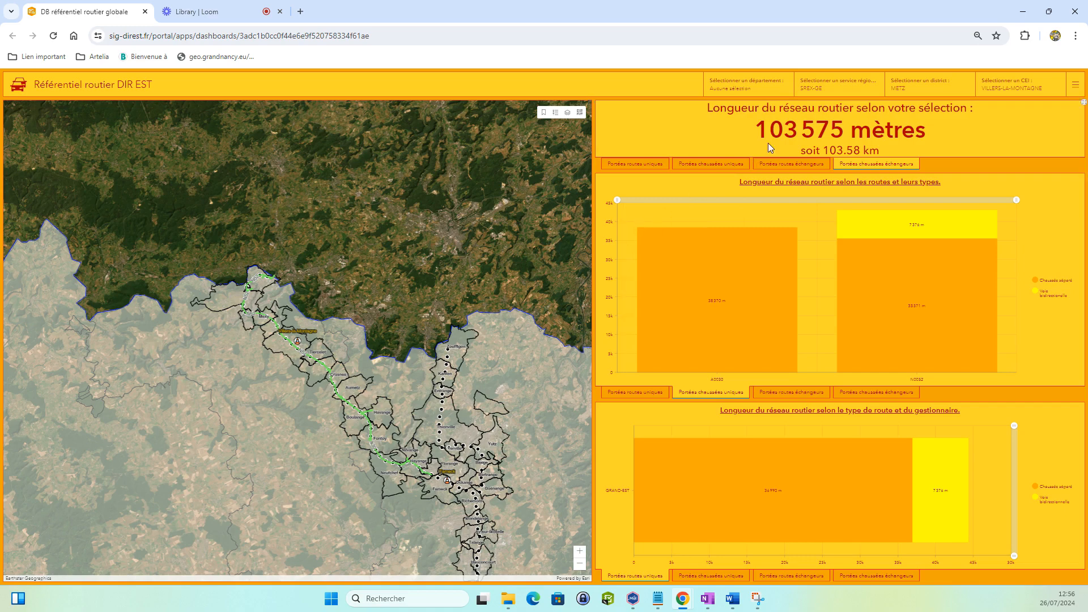
Step: Reset the regional service to Aucune sélection to restore the whole network, and switch to the Loom library
left_click(754, 88)
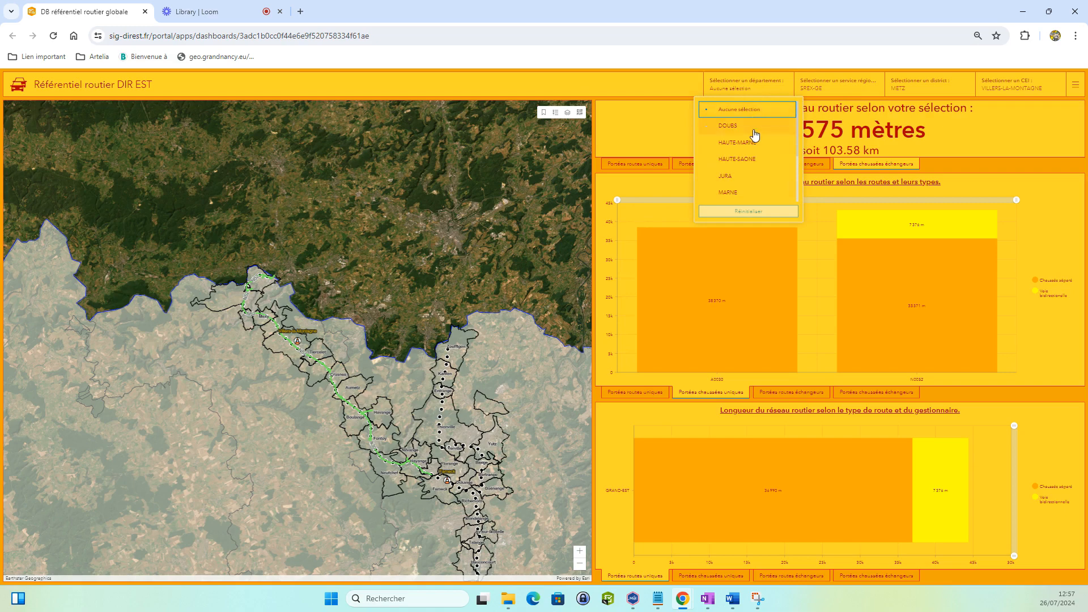
left_click(857, 91)
left_click(841, 109)
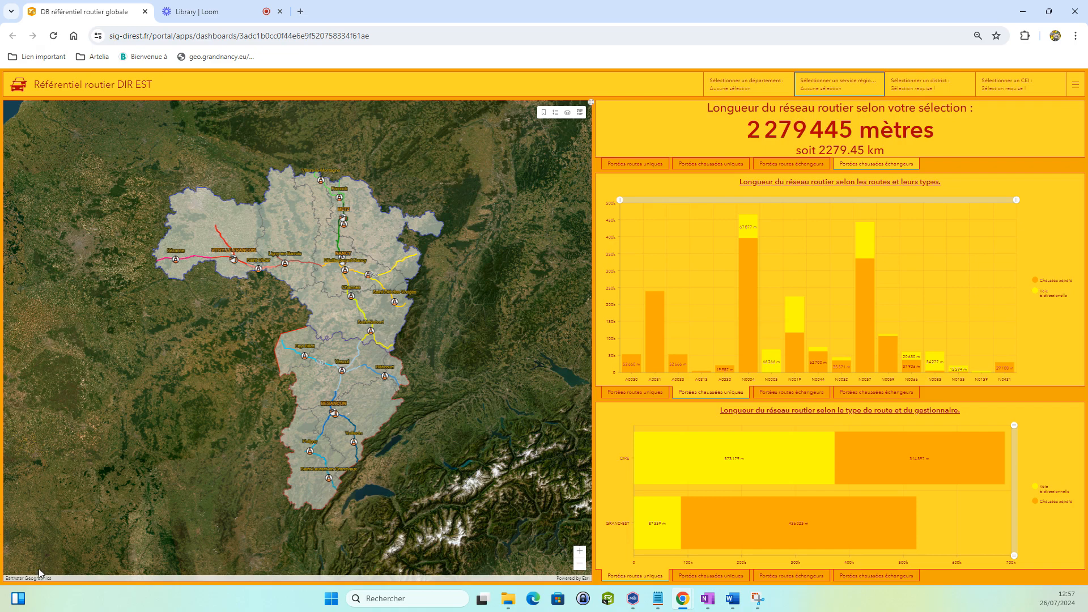
left_click(214, 5)
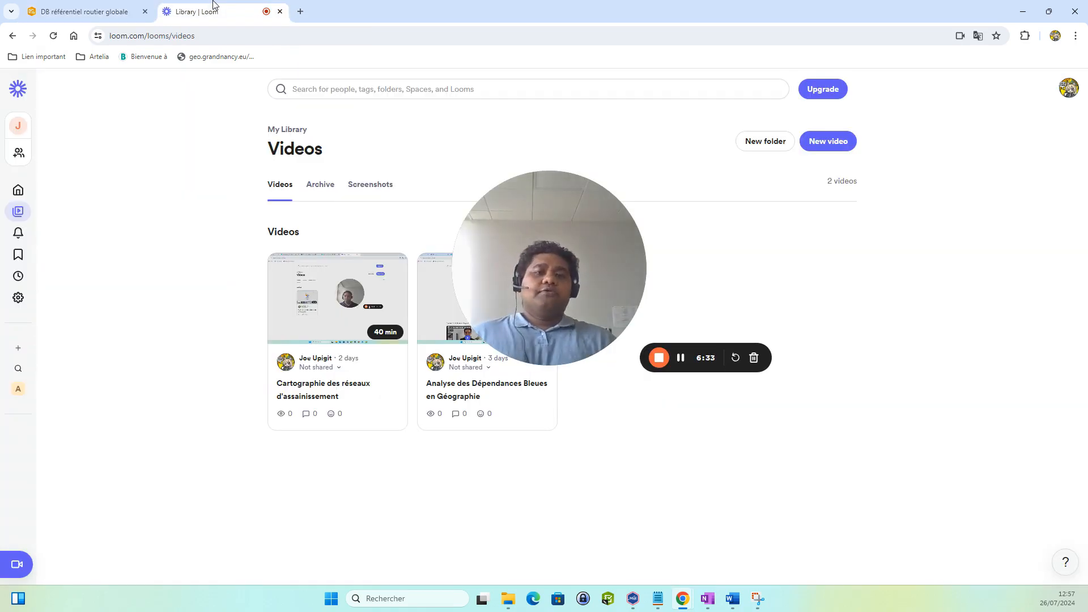